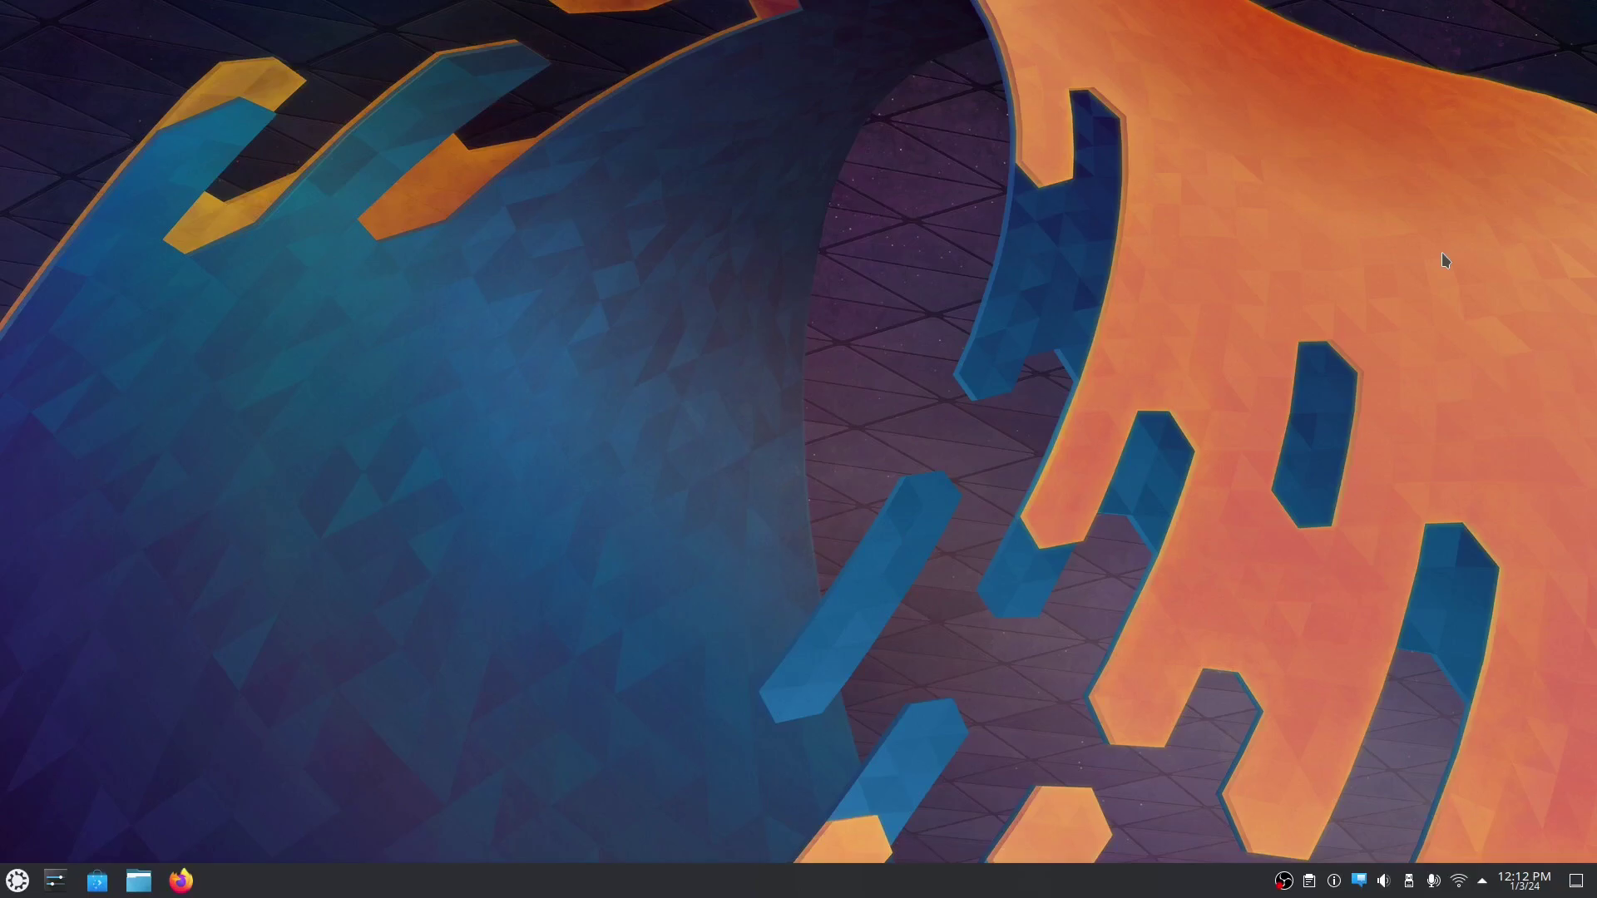
# - Put the bottom panel into edit mode from its right-click menu
pyautogui.rightClick(1191, 874)
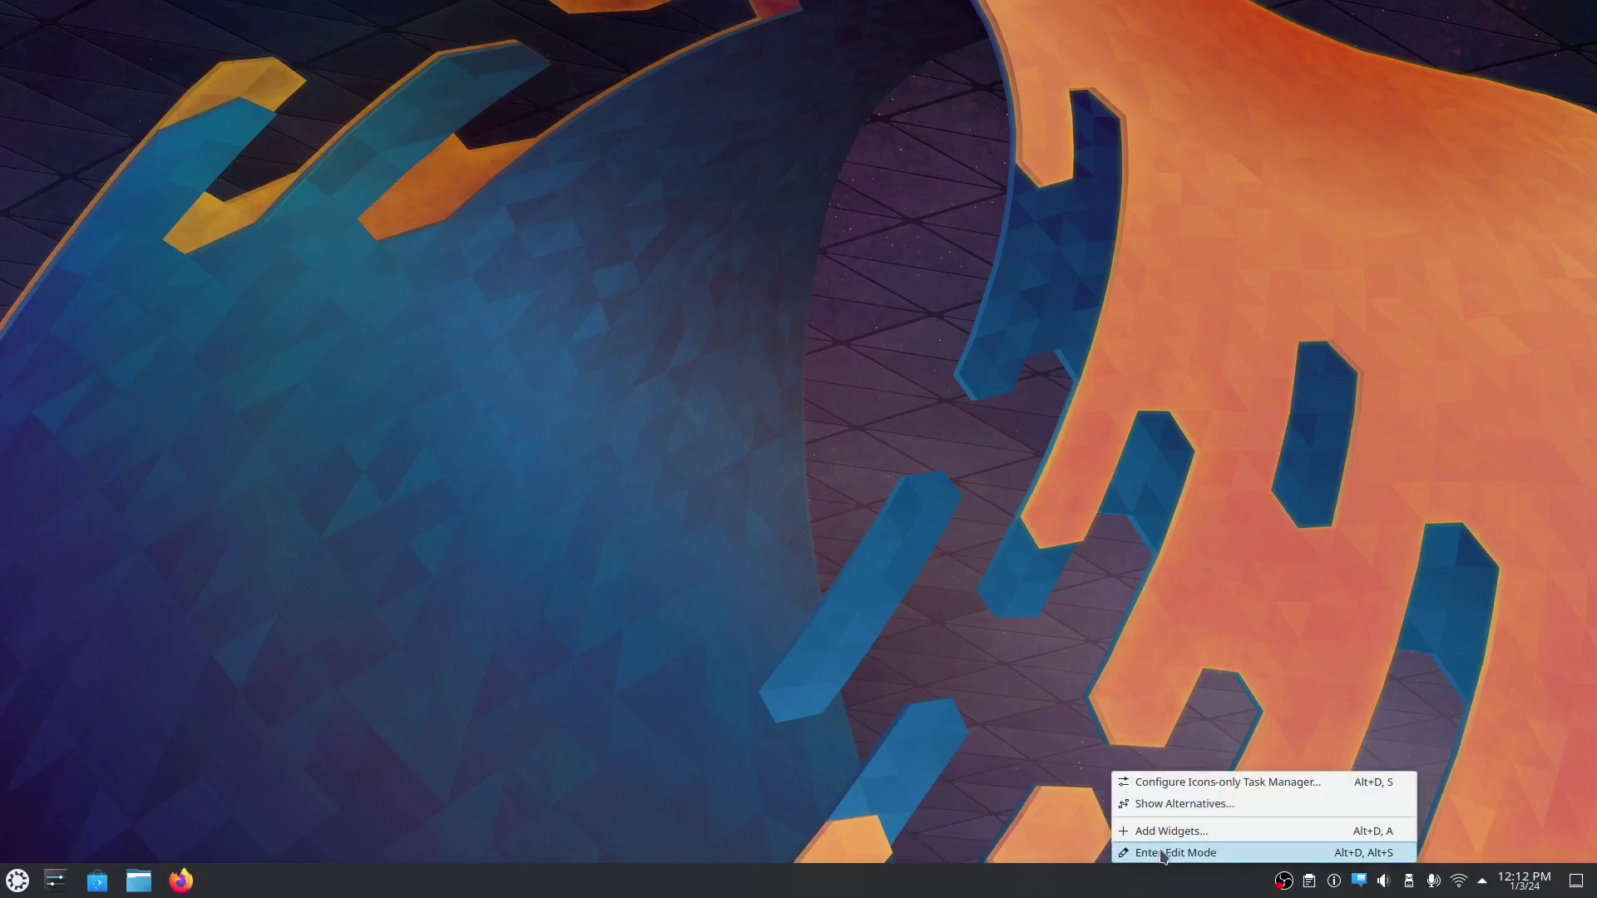
pyautogui.click(991, 822)
pyautogui.rightClick(993, 878)
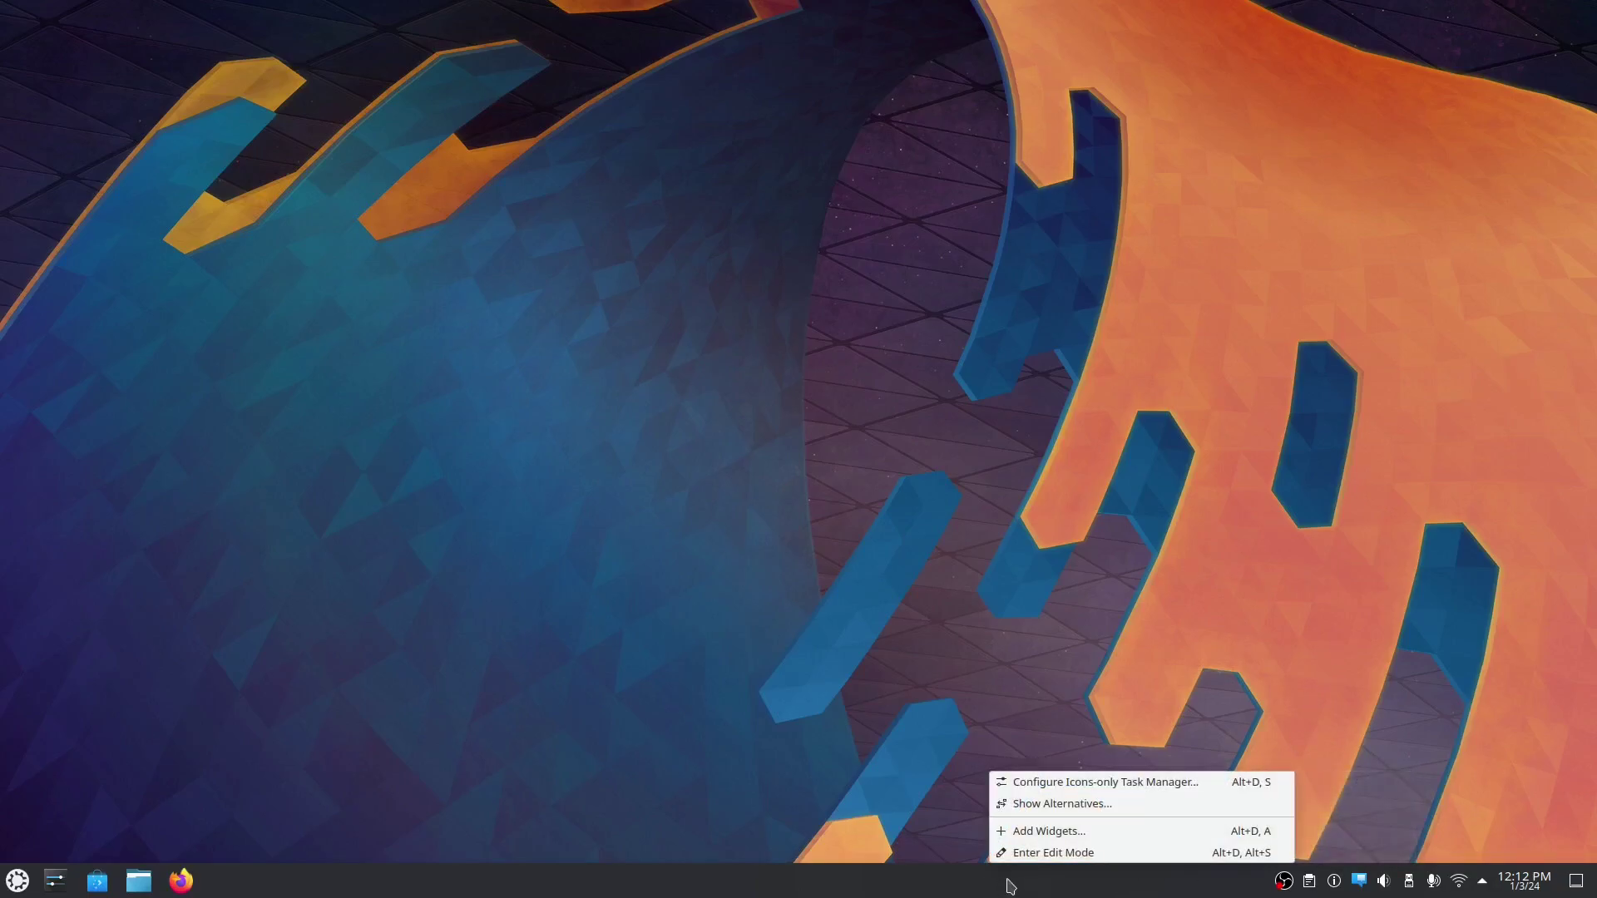
pyautogui.click(935, 833)
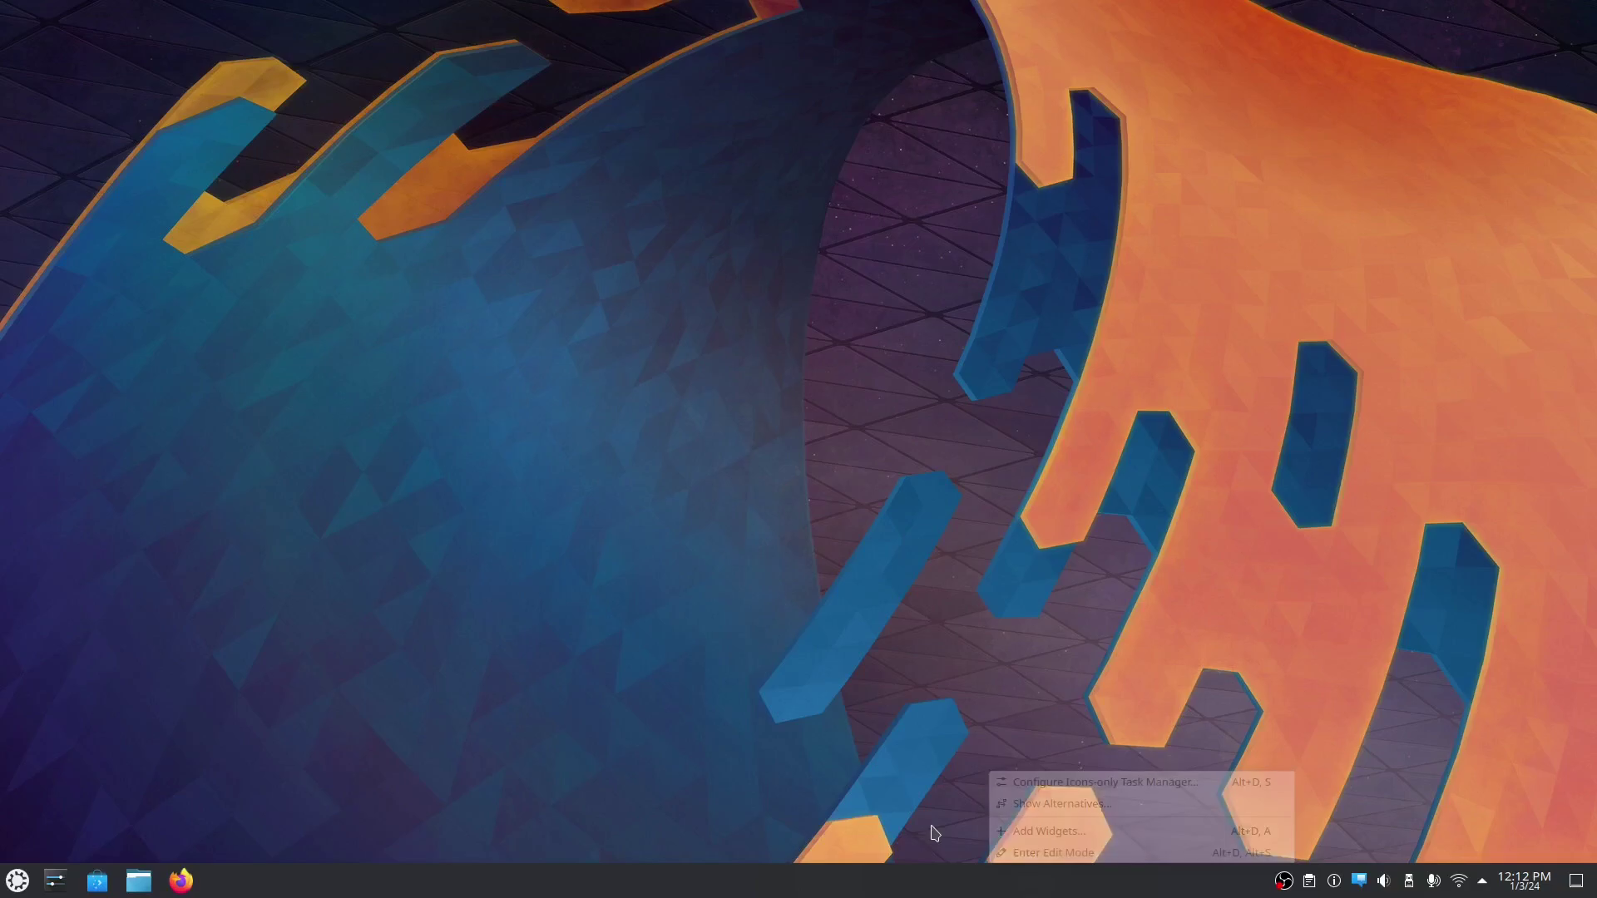
pyautogui.rightClick(950, 894)
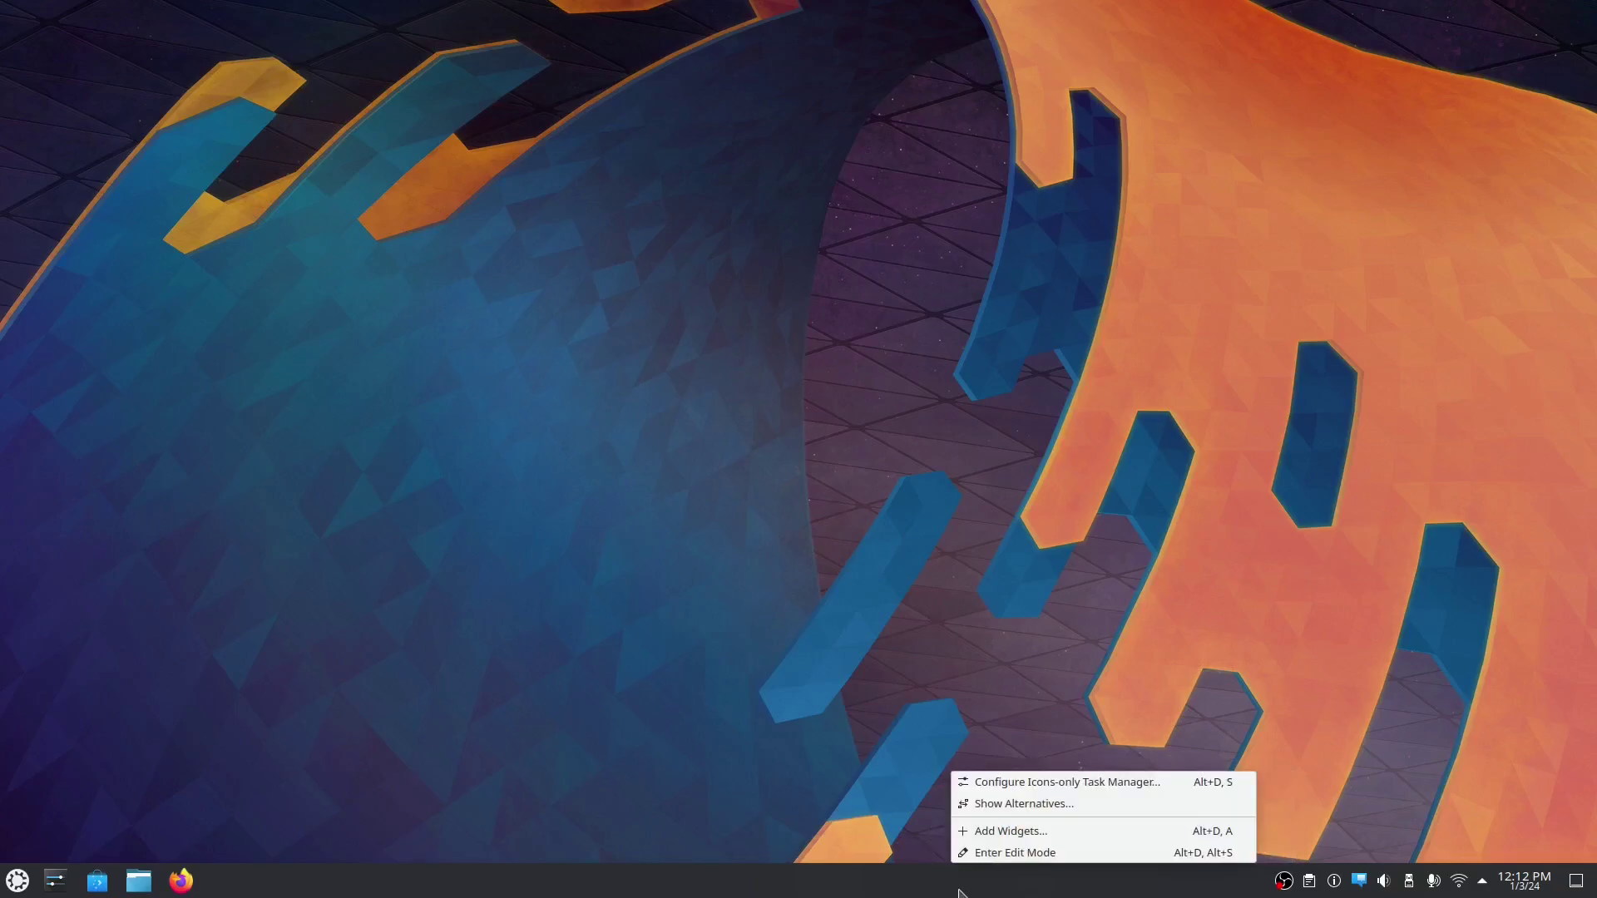
pyautogui.click(1012, 854)
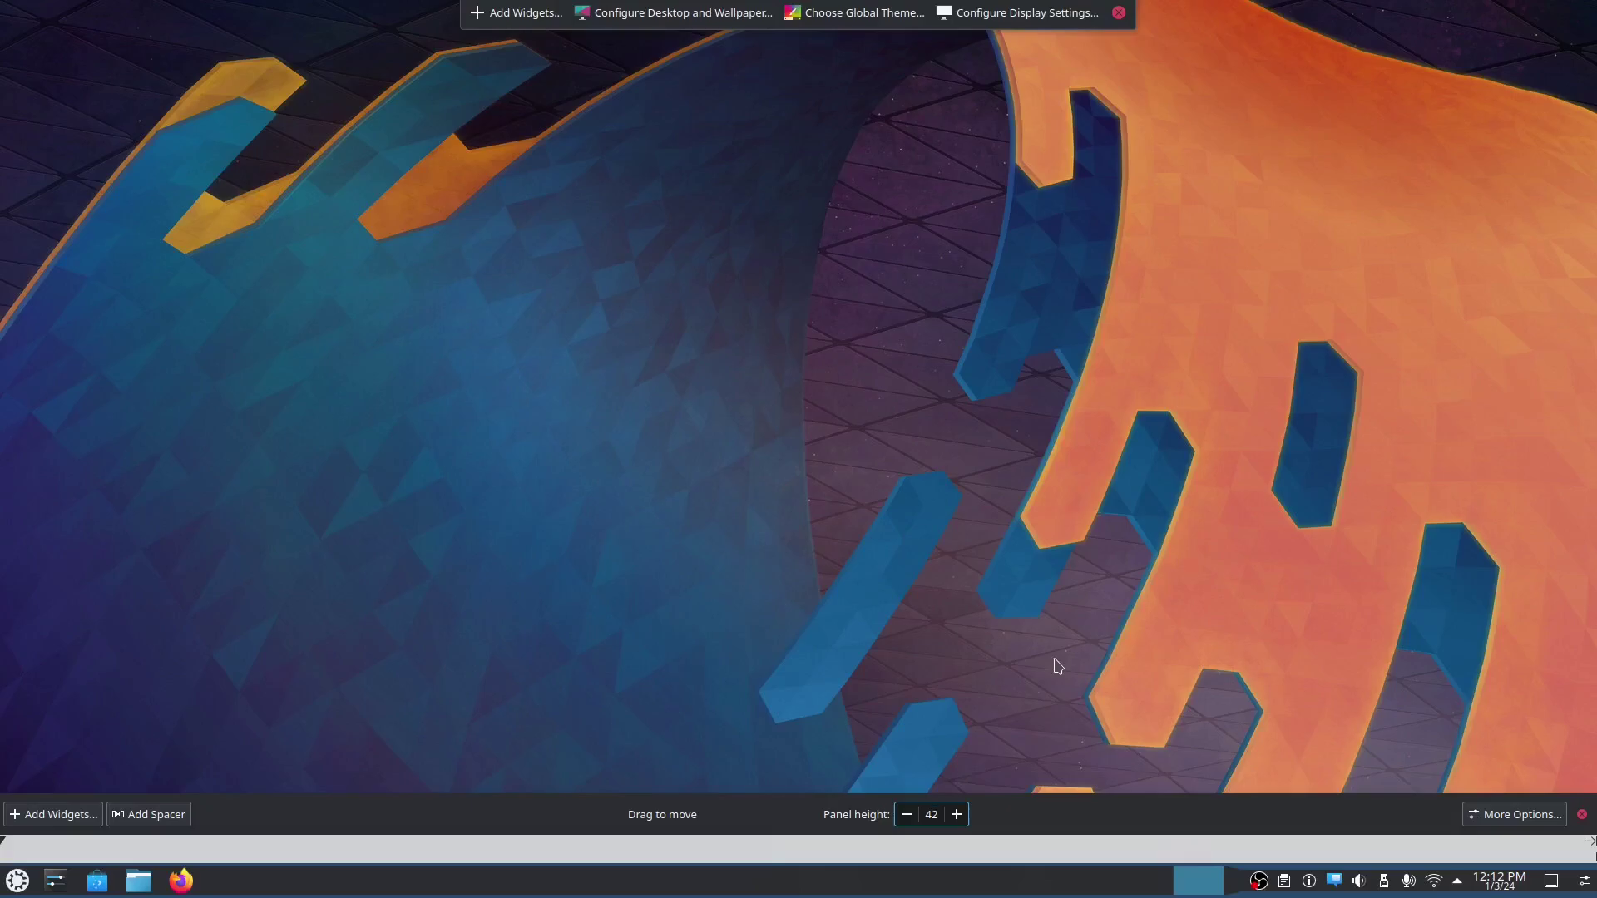
# - Lower the panel height step by step from 40 to 38 to 36
pyautogui.click(912, 821)
pyautogui.click(912, 822)
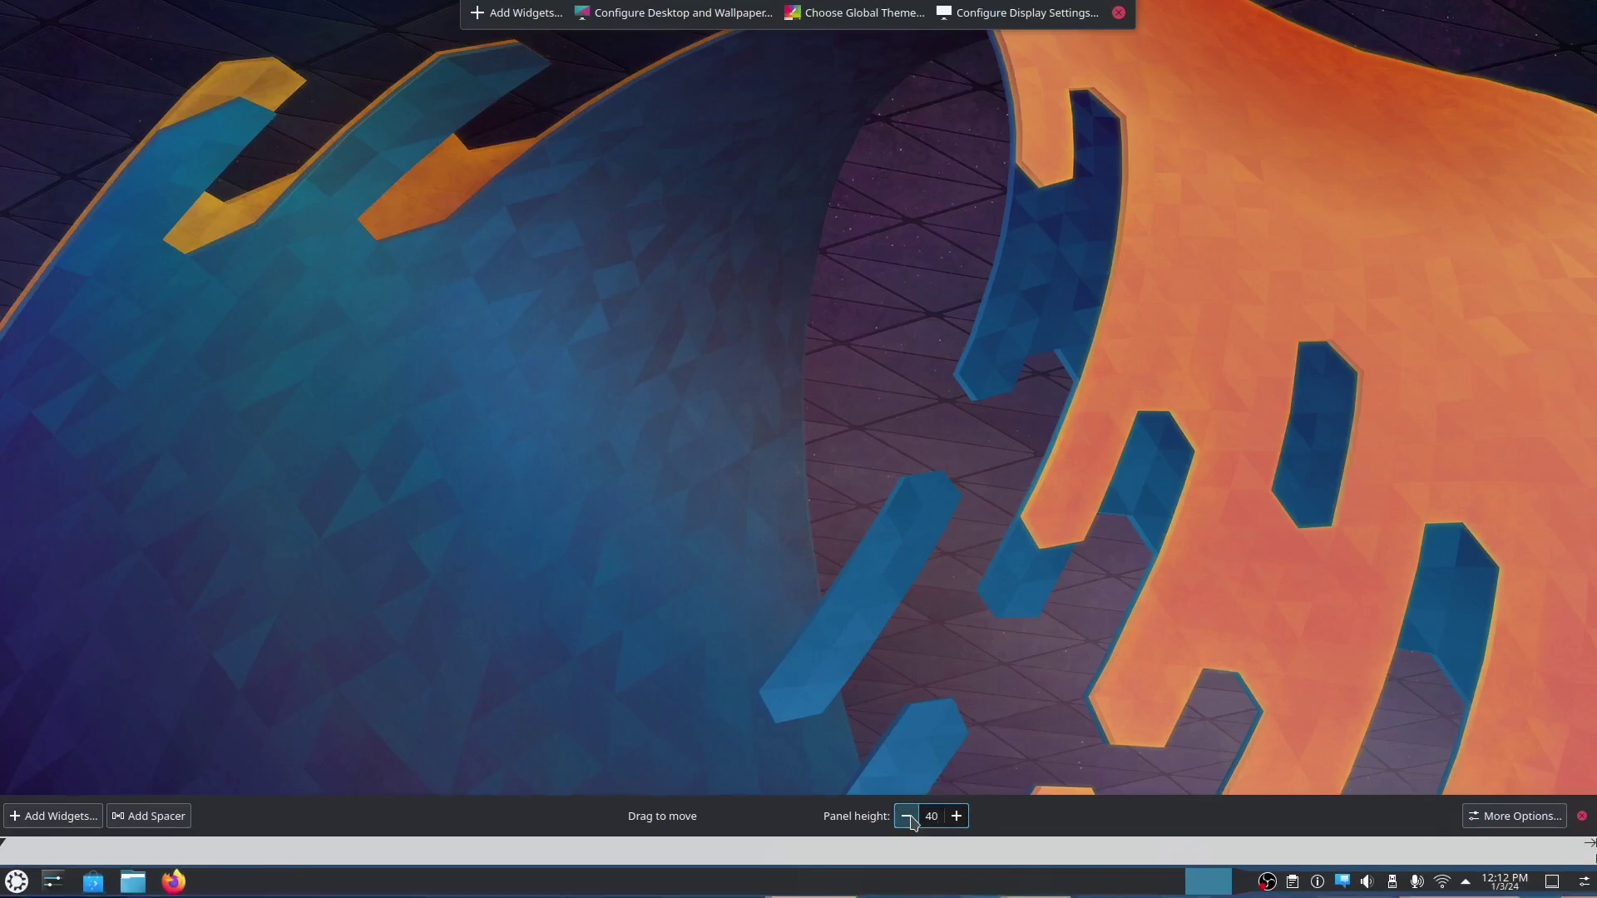
pyautogui.click(912, 821)
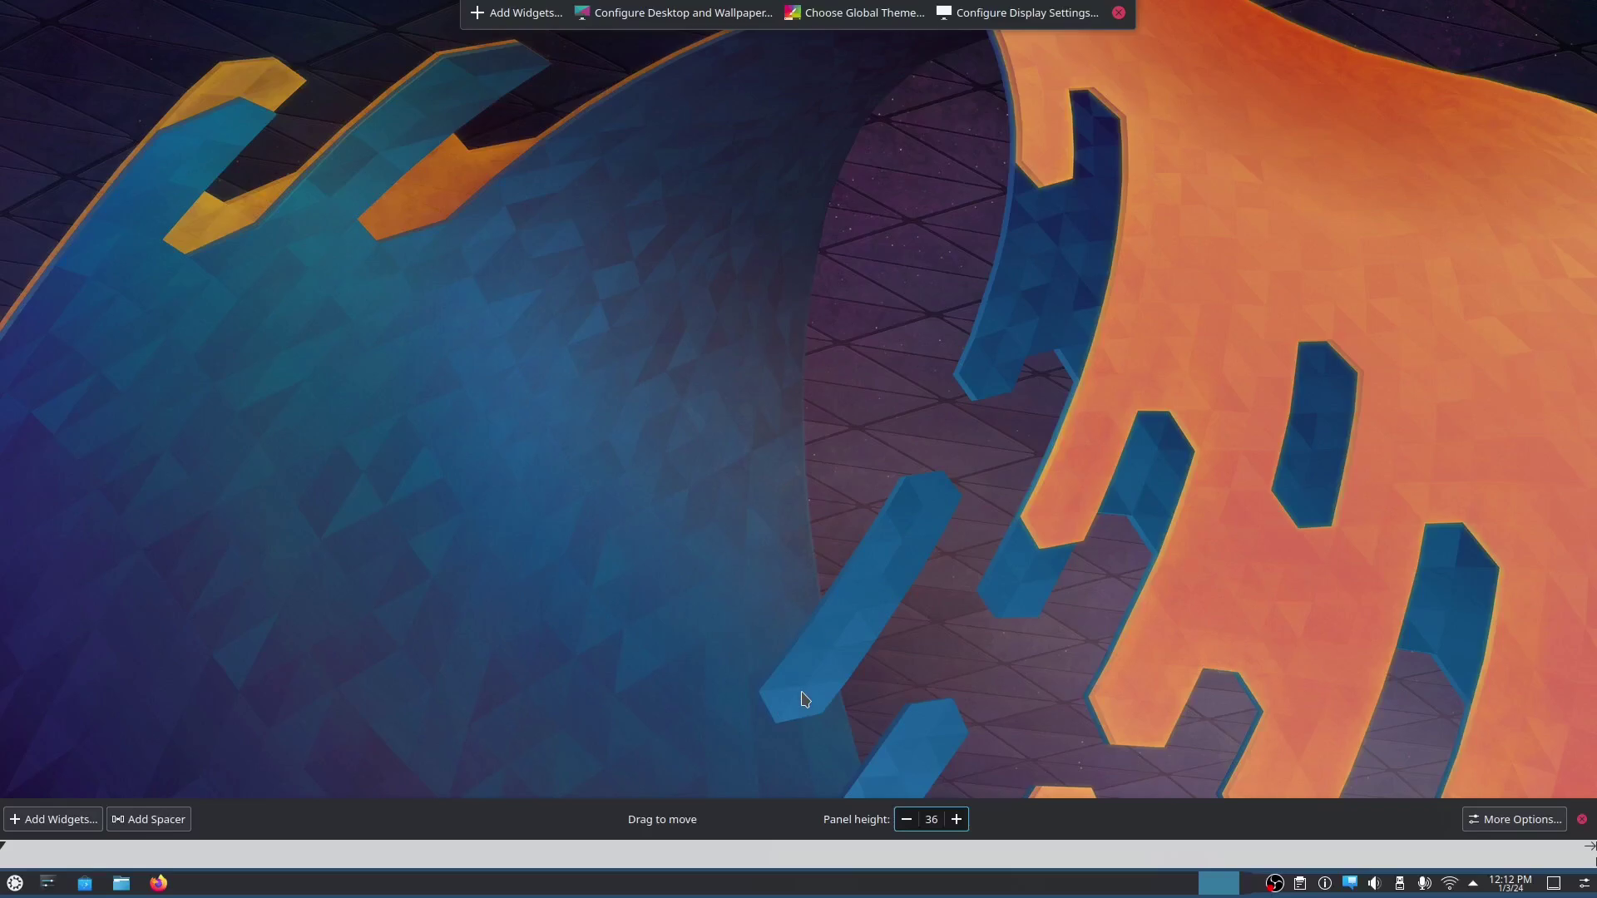
pyautogui.moveTo(734, 878)
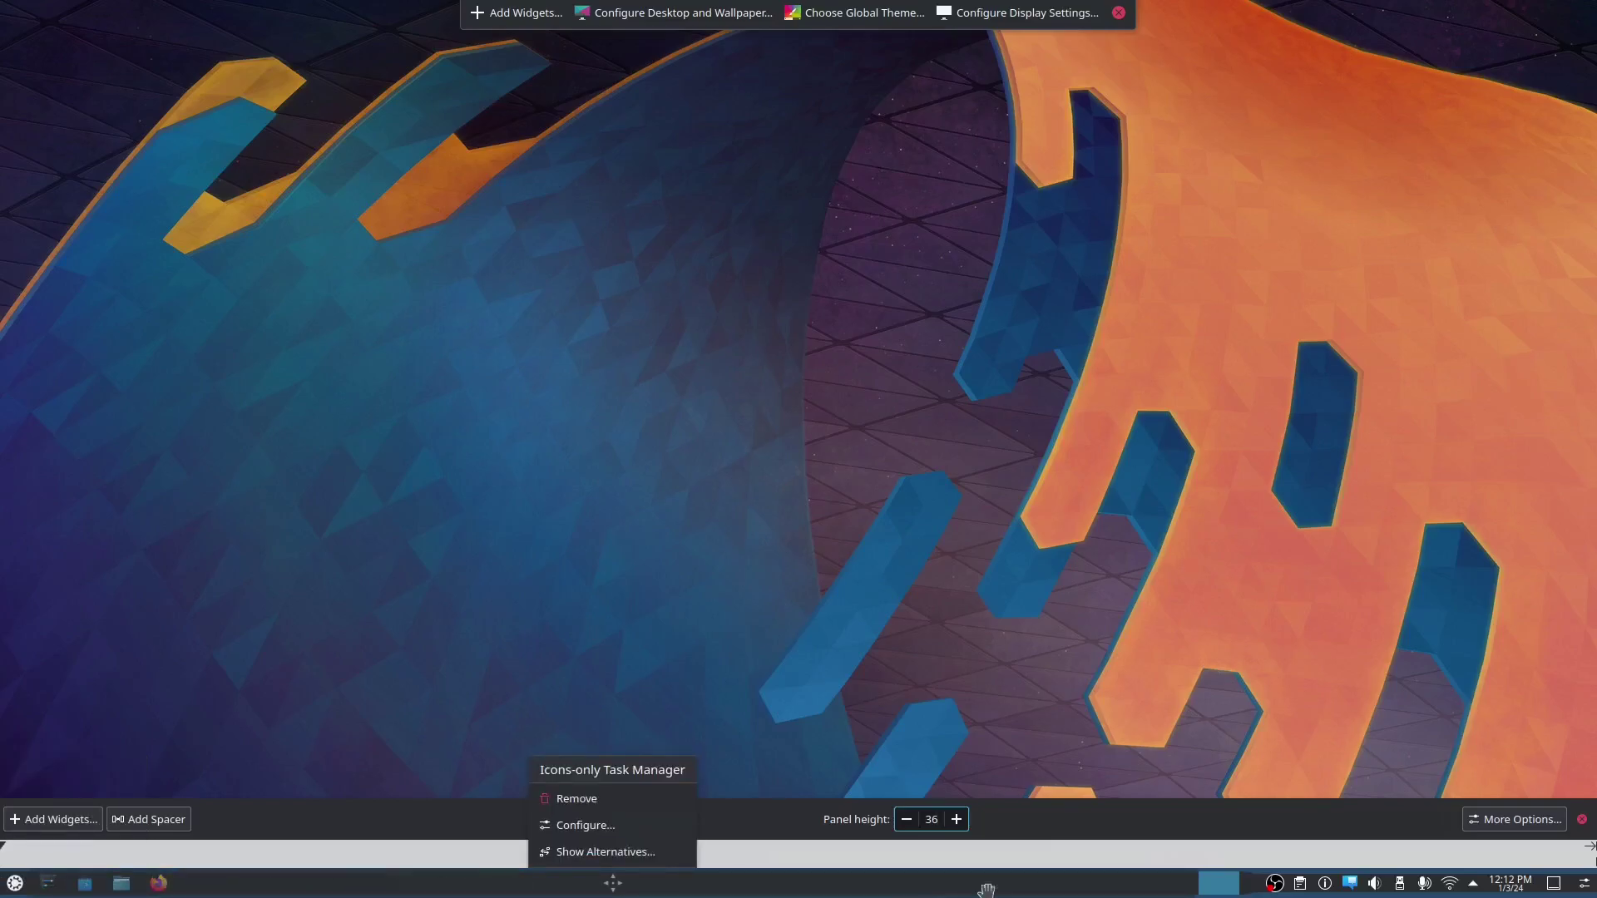
pyautogui.moveTo(1491, 888)
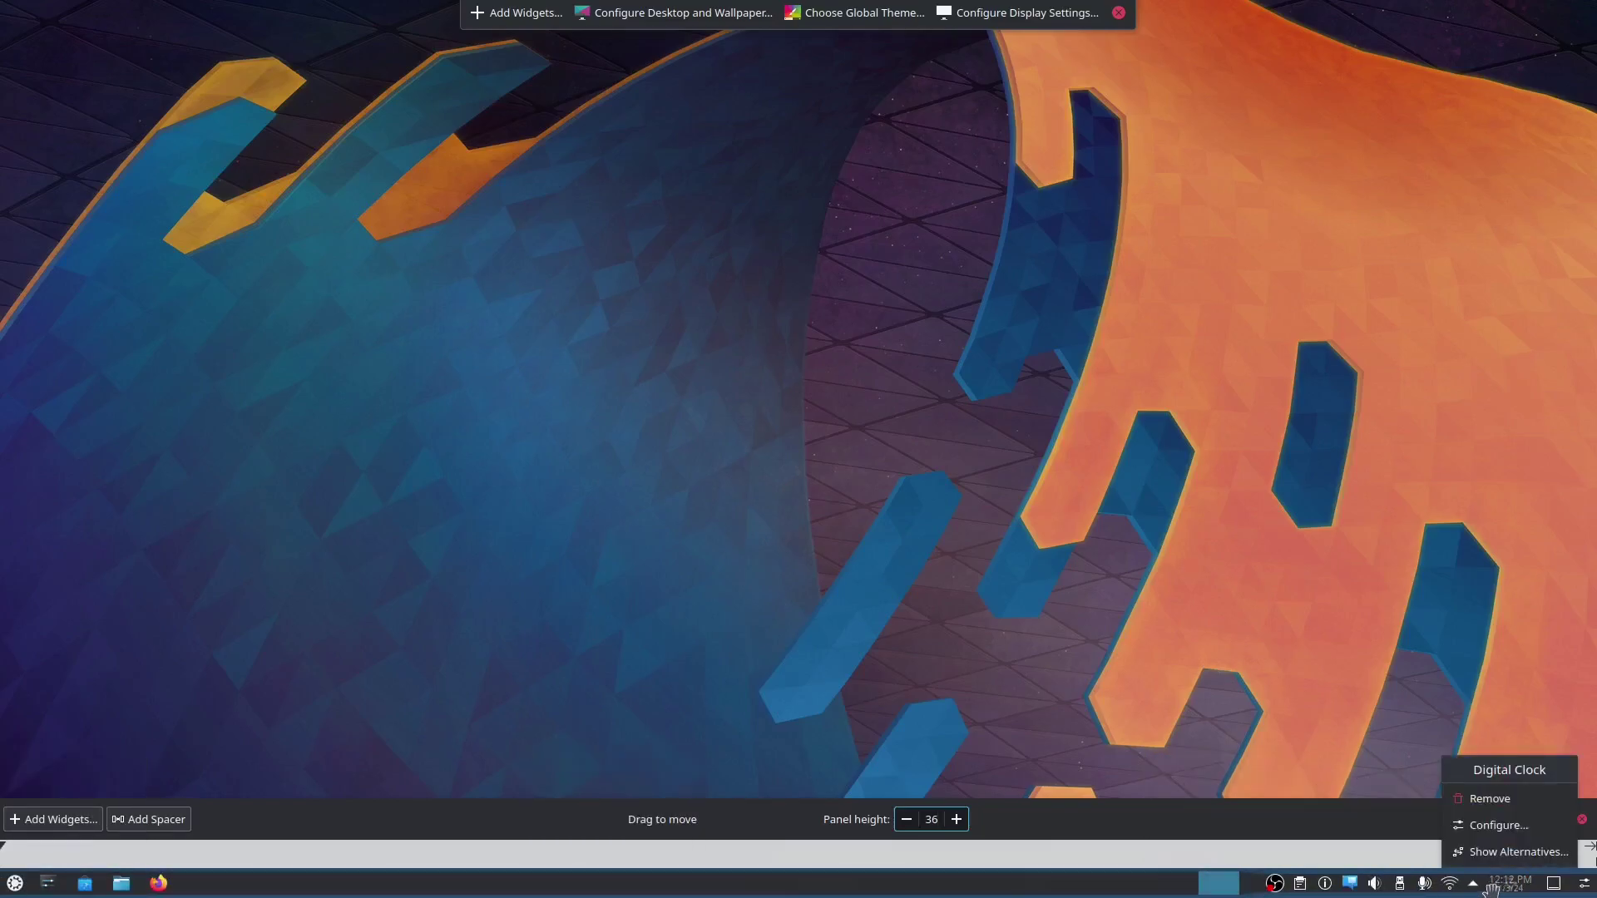
pyautogui.moveTo(1326, 888)
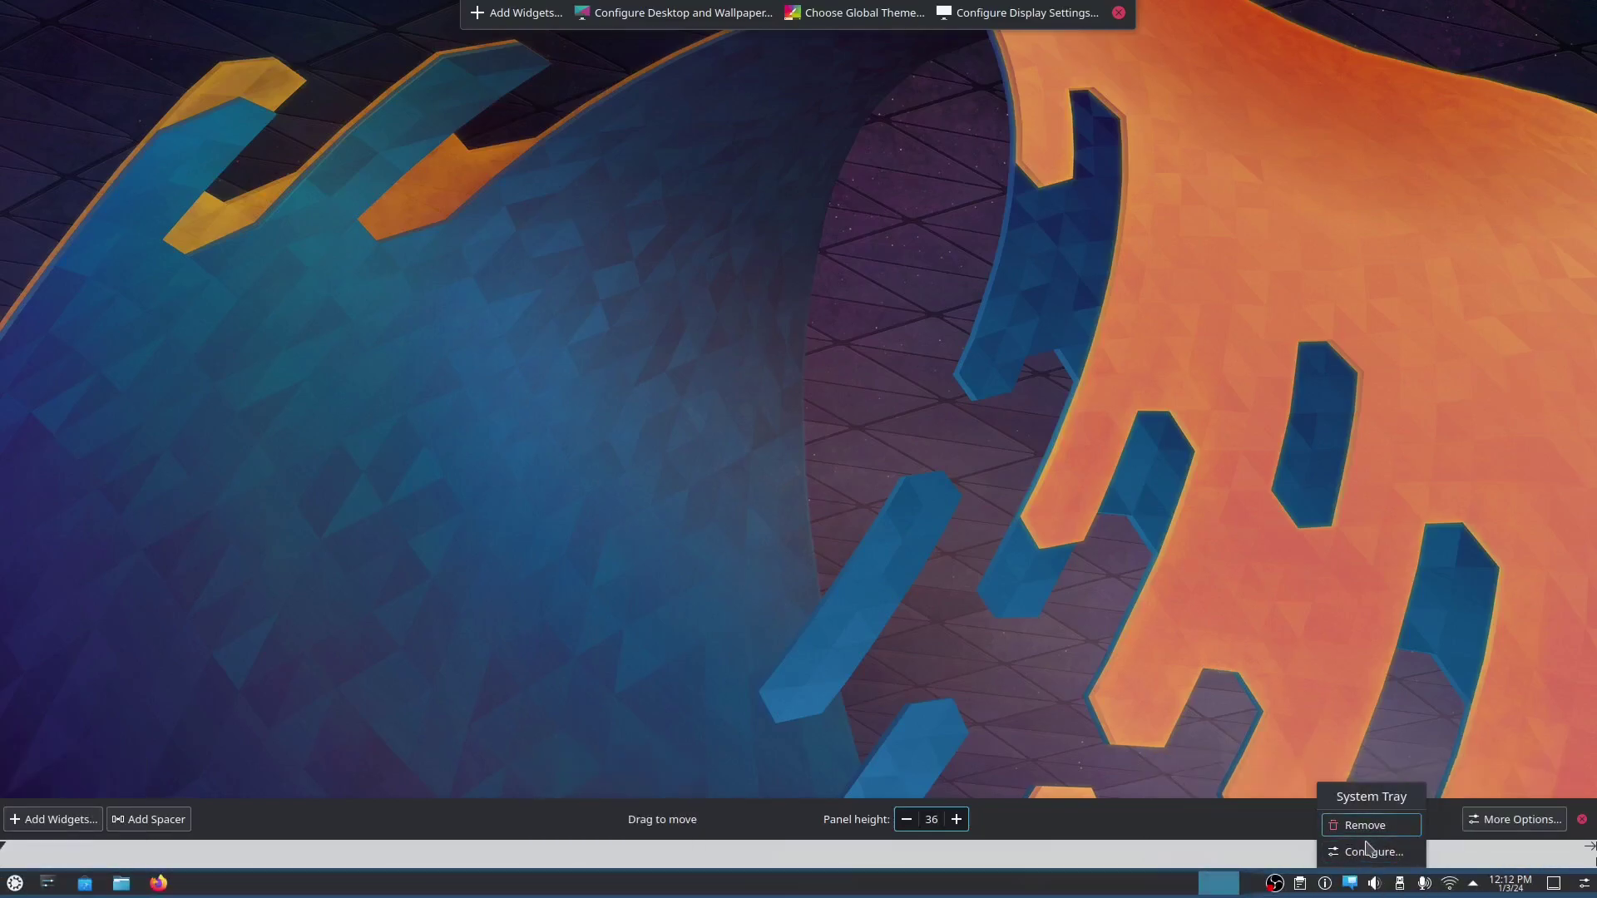
pyautogui.moveTo(1044, 889)
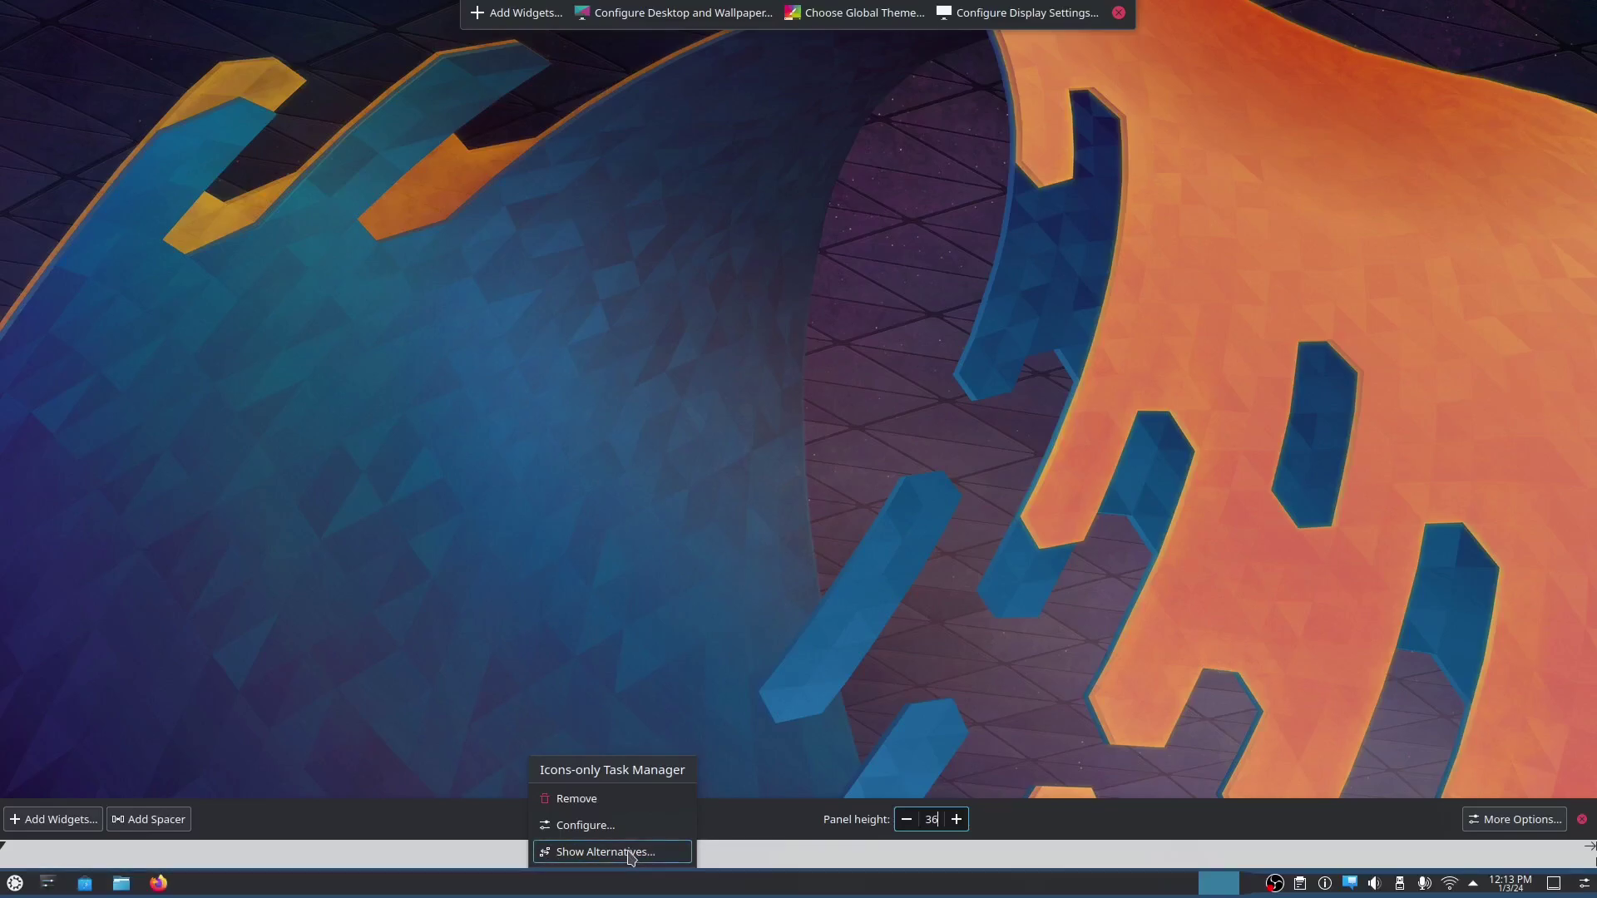
# - Swap the Icons-only Task Manager for the regular Task Manager widget and leave edit mode
pyautogui.click(630, 857)
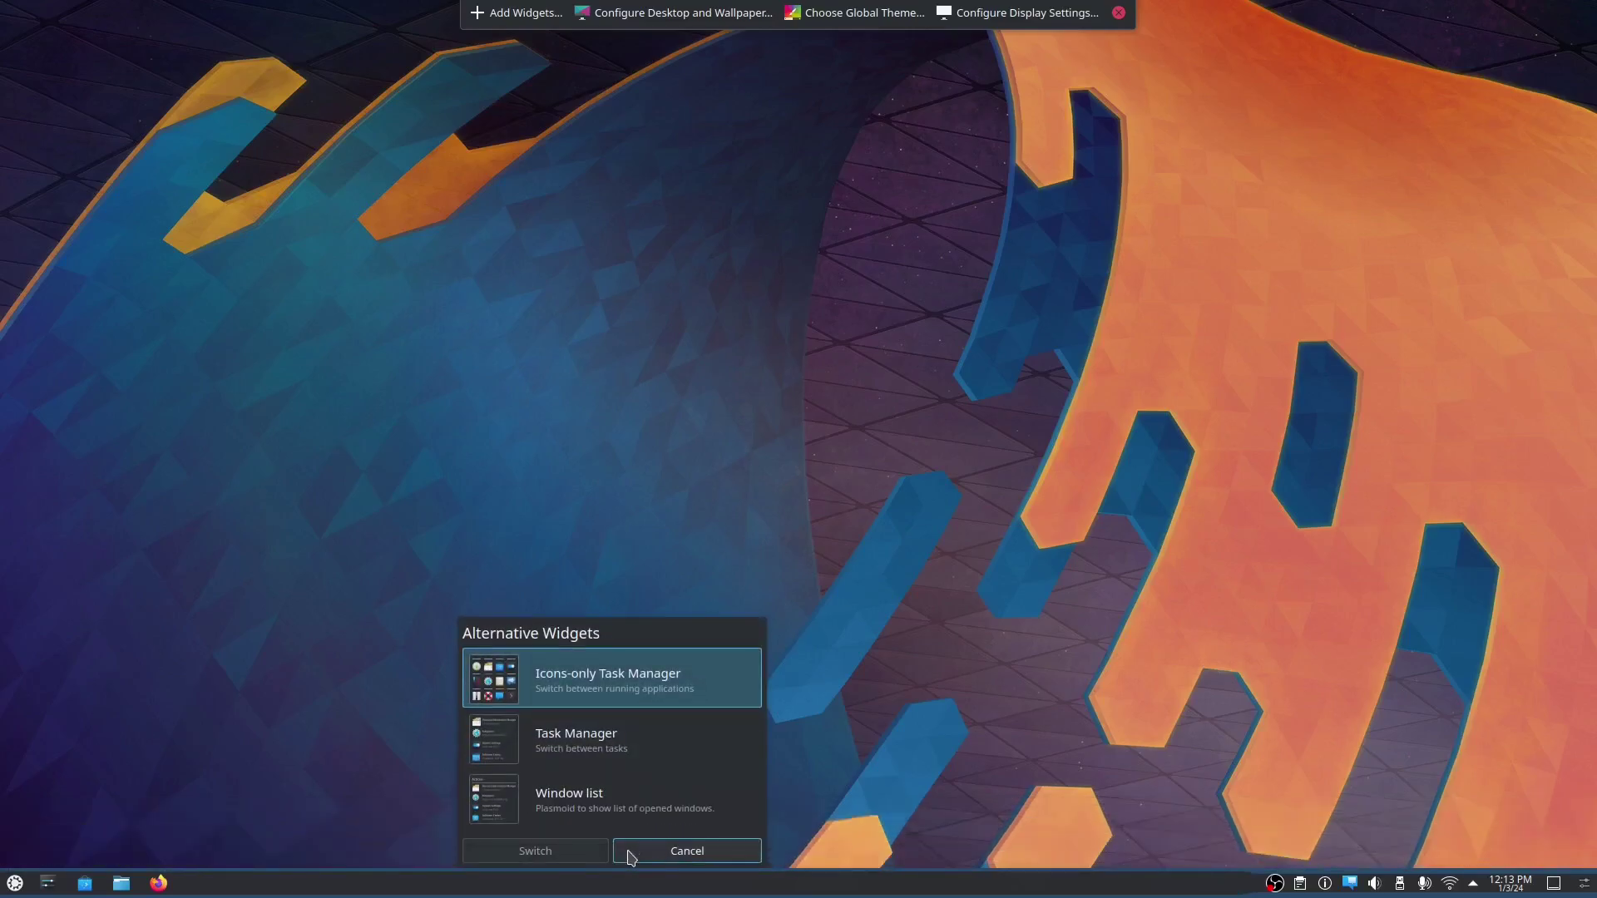
pyautogui.click(615, 737)
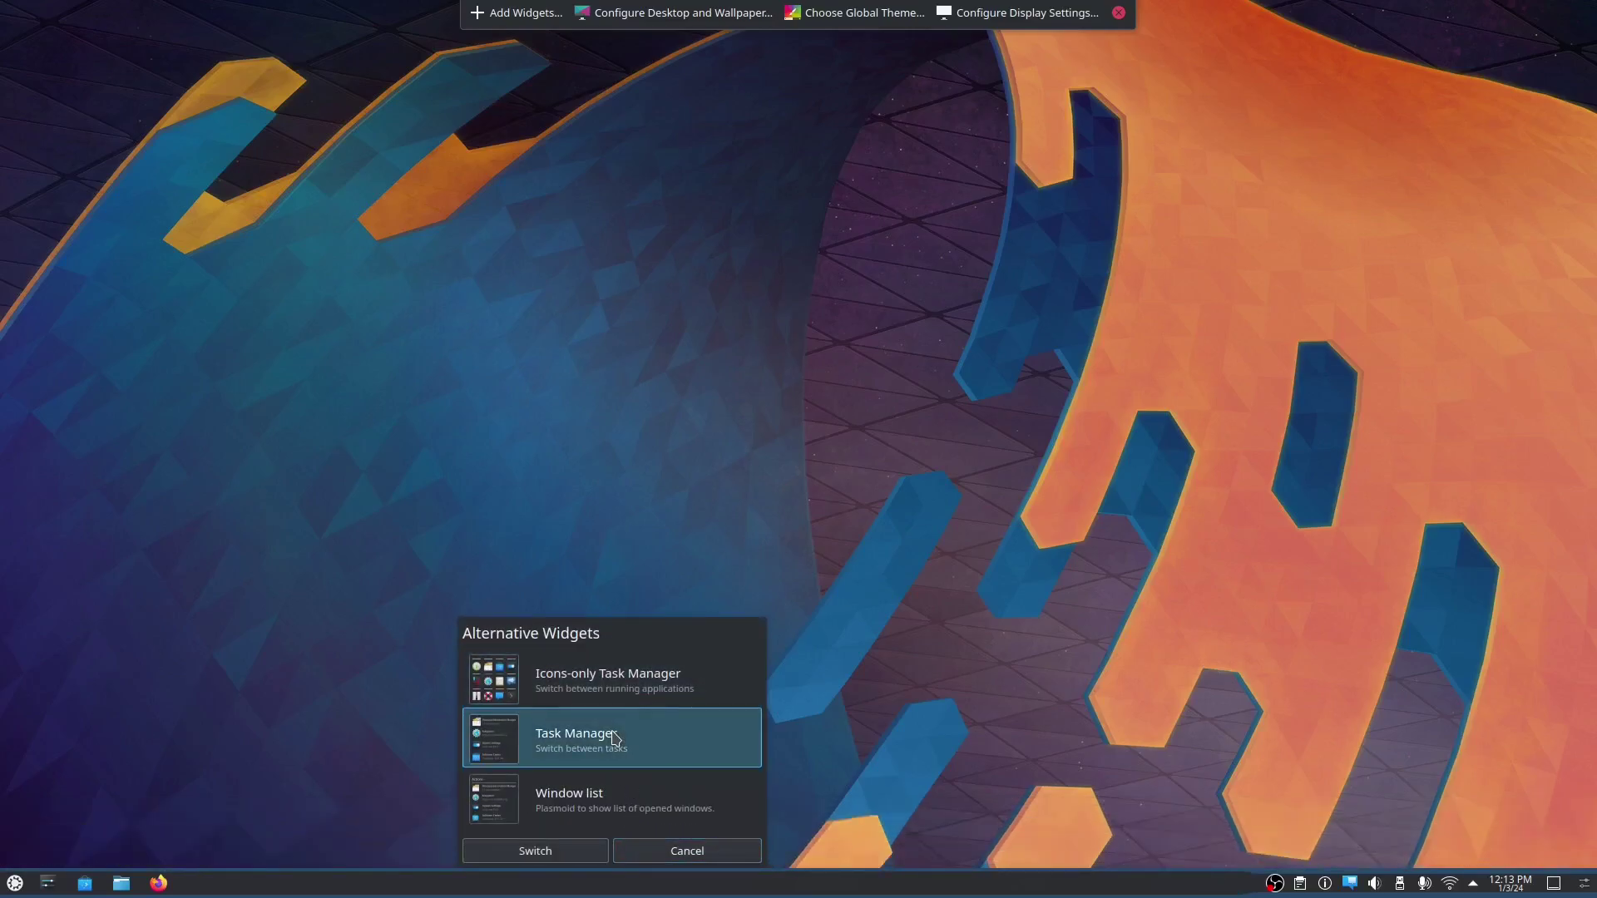
pyautogui.click(570, 852)
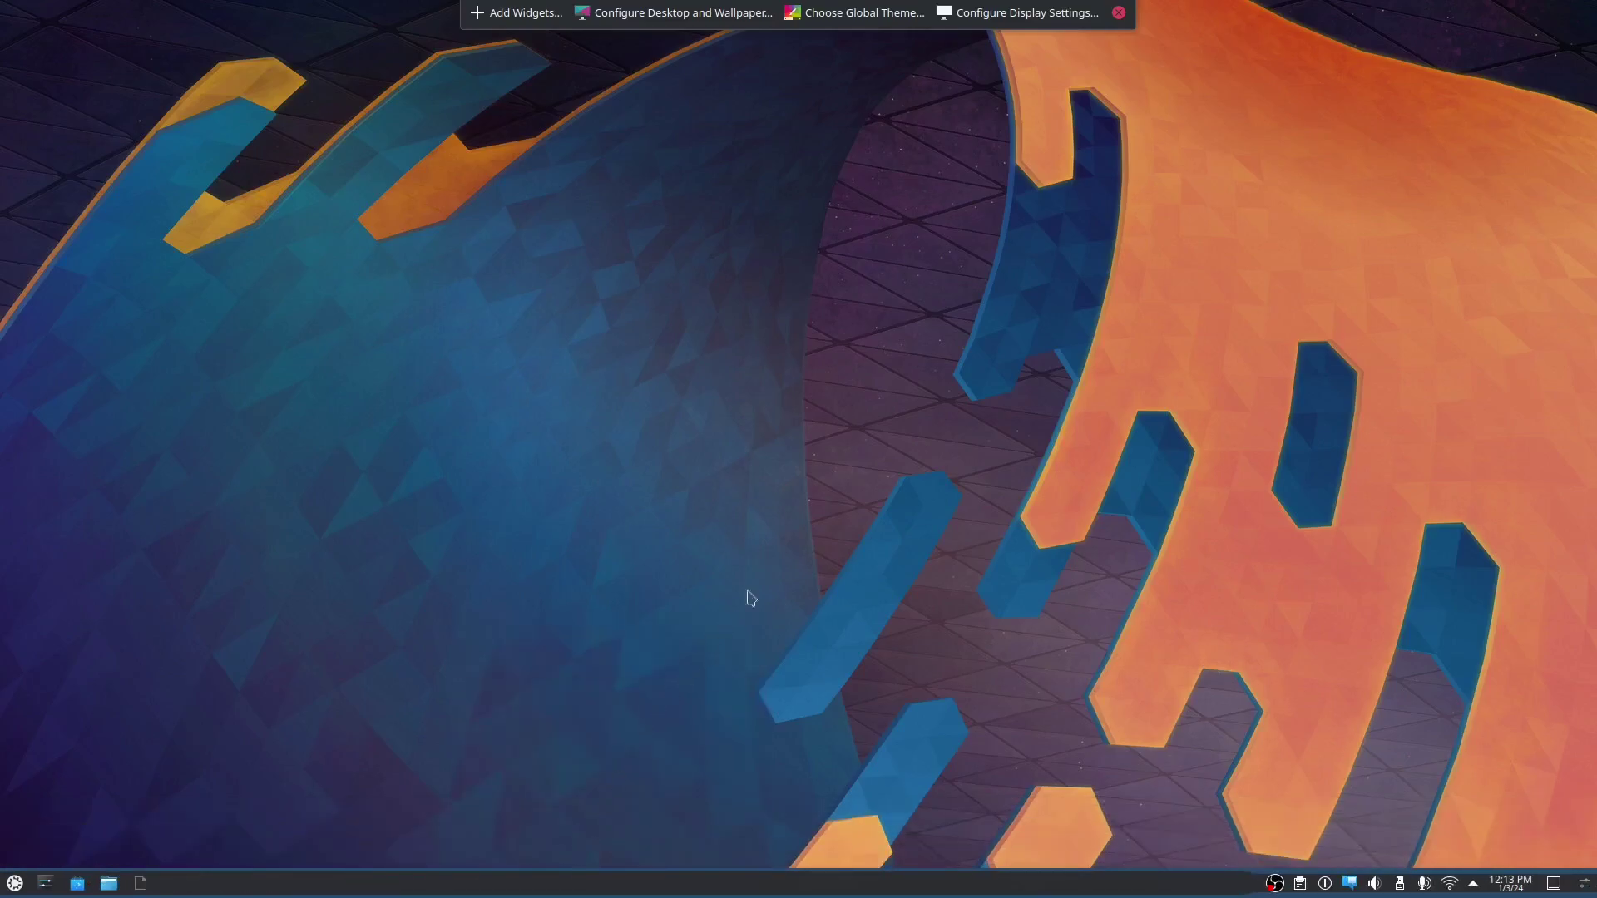
pyautogui.click(1119, 13)
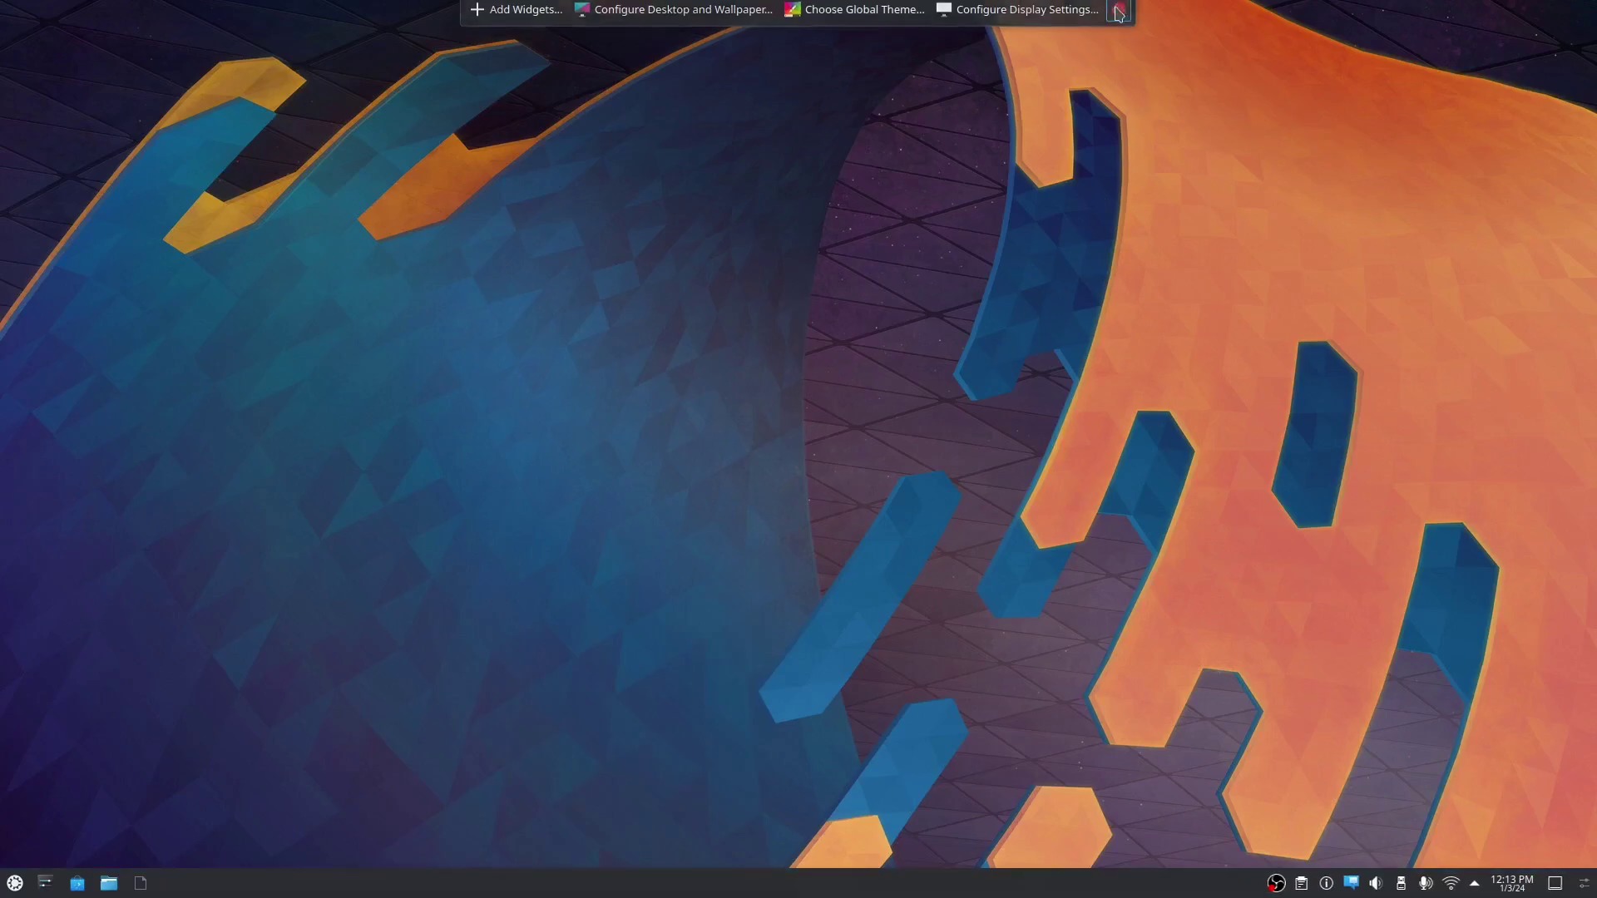
# - Open and close Dolphin, then re-enter and exit panel edit mode
pyautogui.click(109, 882)
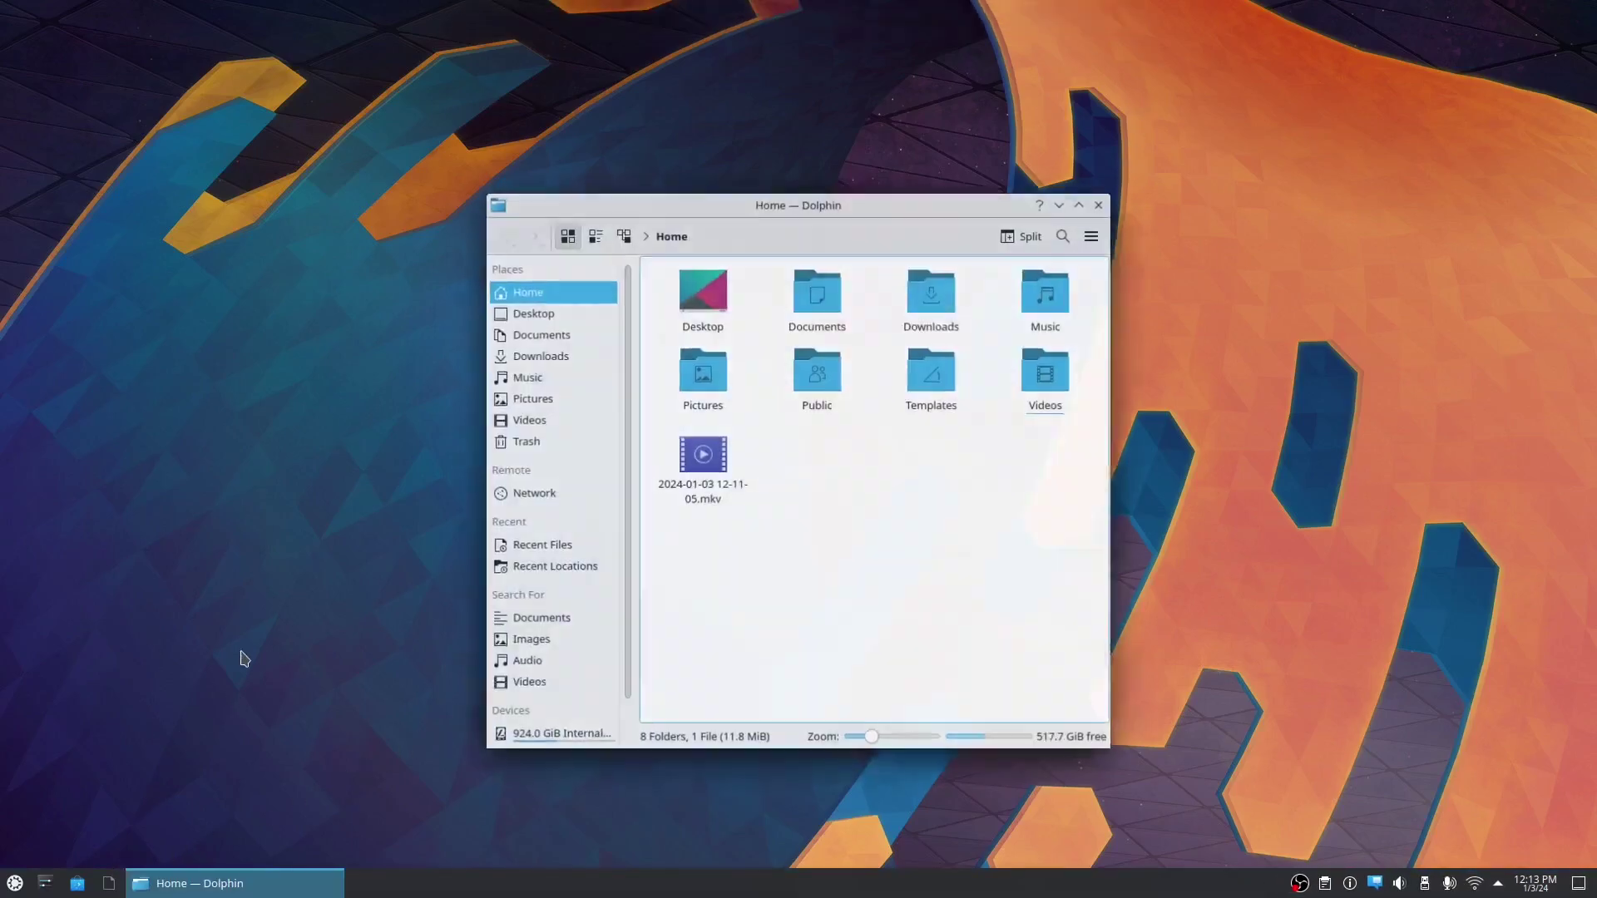
pyautogui.click(1102, 201)
pyautogui.rightClick(998, 895)
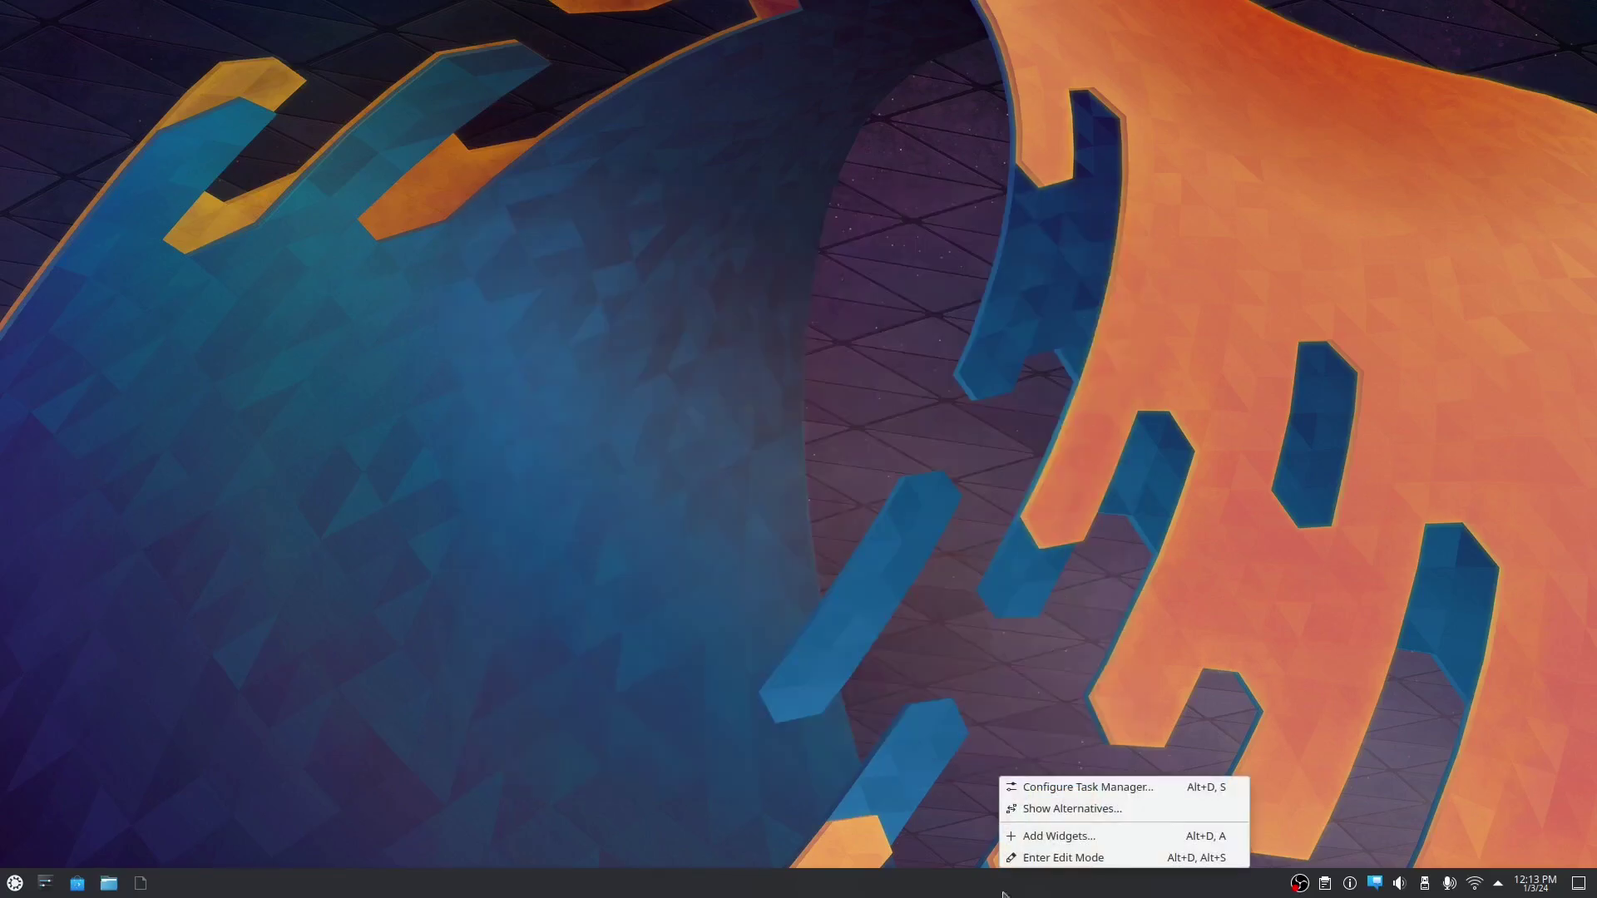
pyautogui.click(1066, 858)
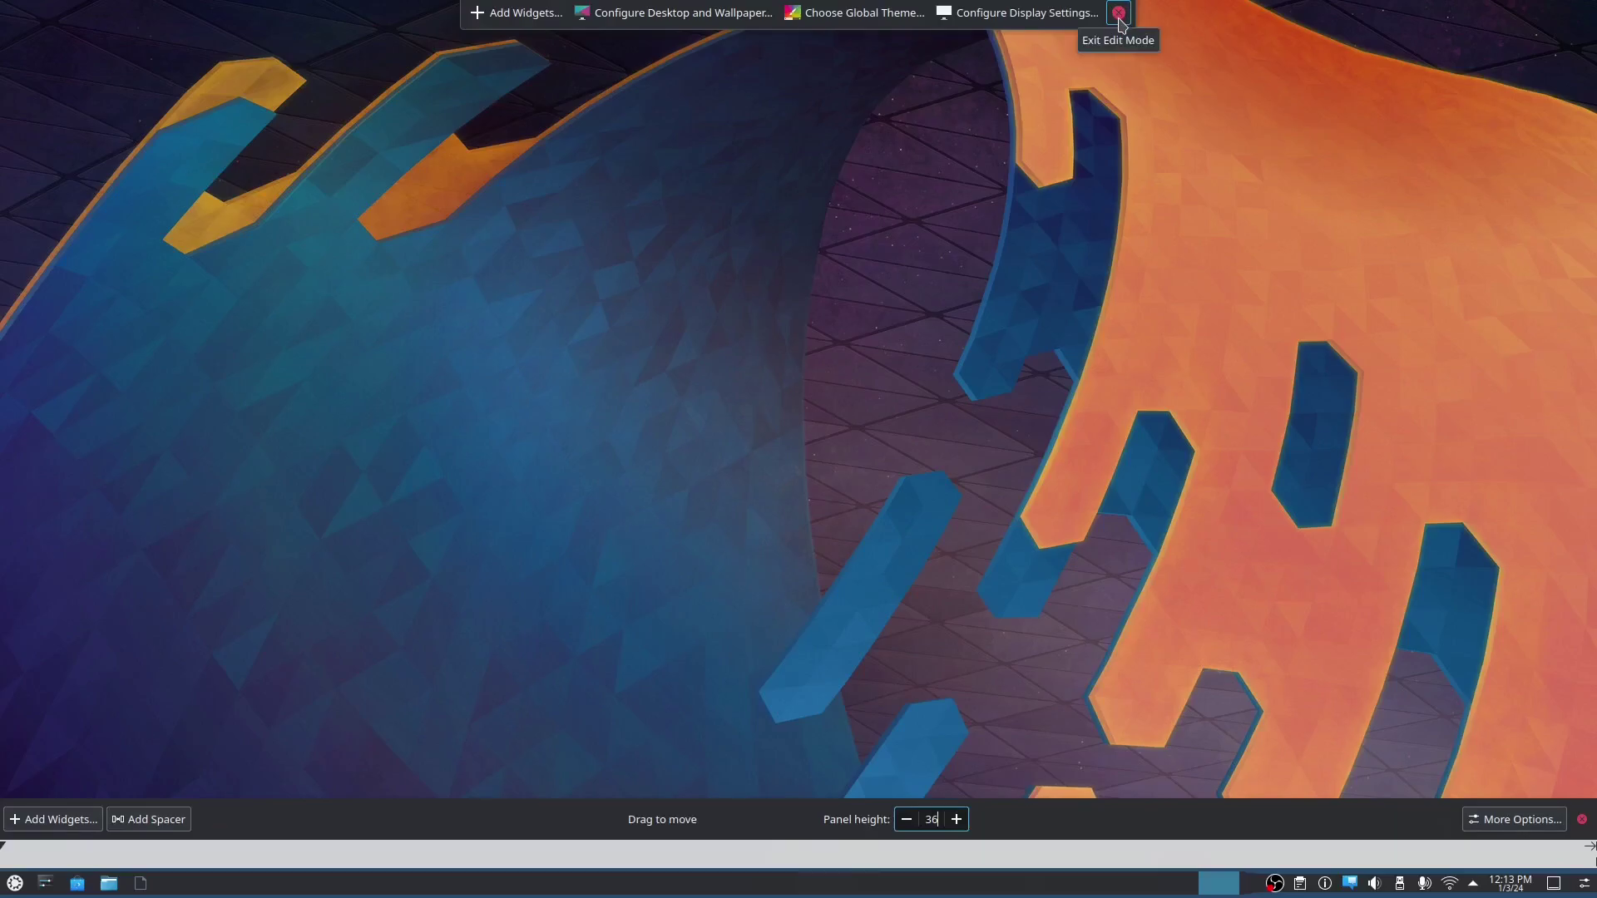
pyautogui.click(1119, 13)
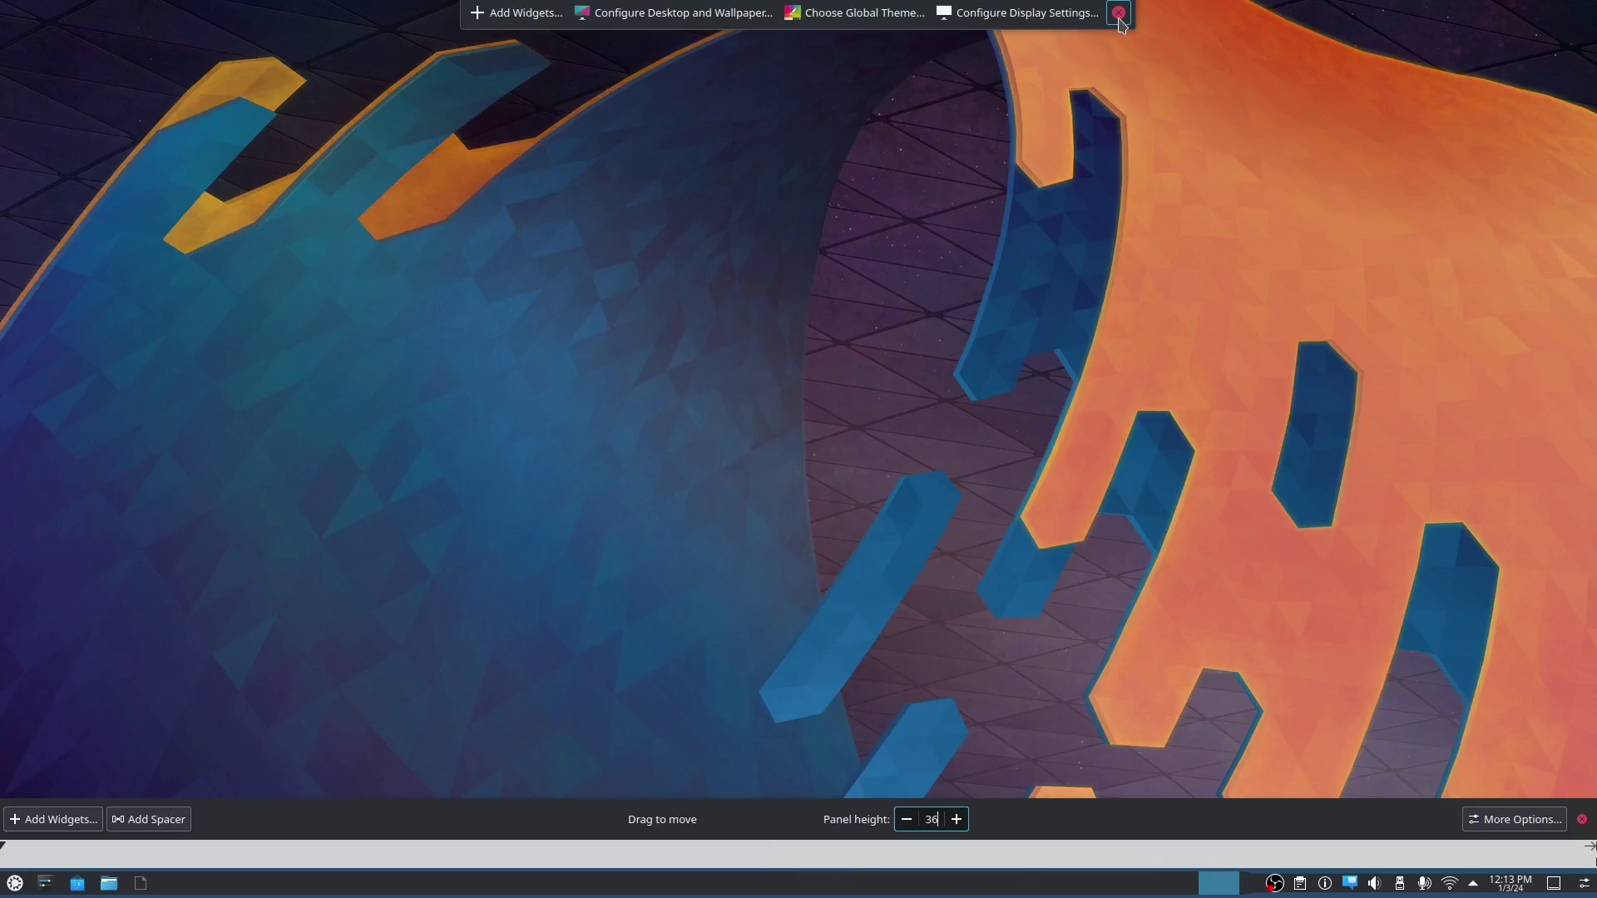
# - Unpin the document entry, Dolphin, Discover and the last pinned app from the taskbar
pyautogui.rightClick(147, 888)
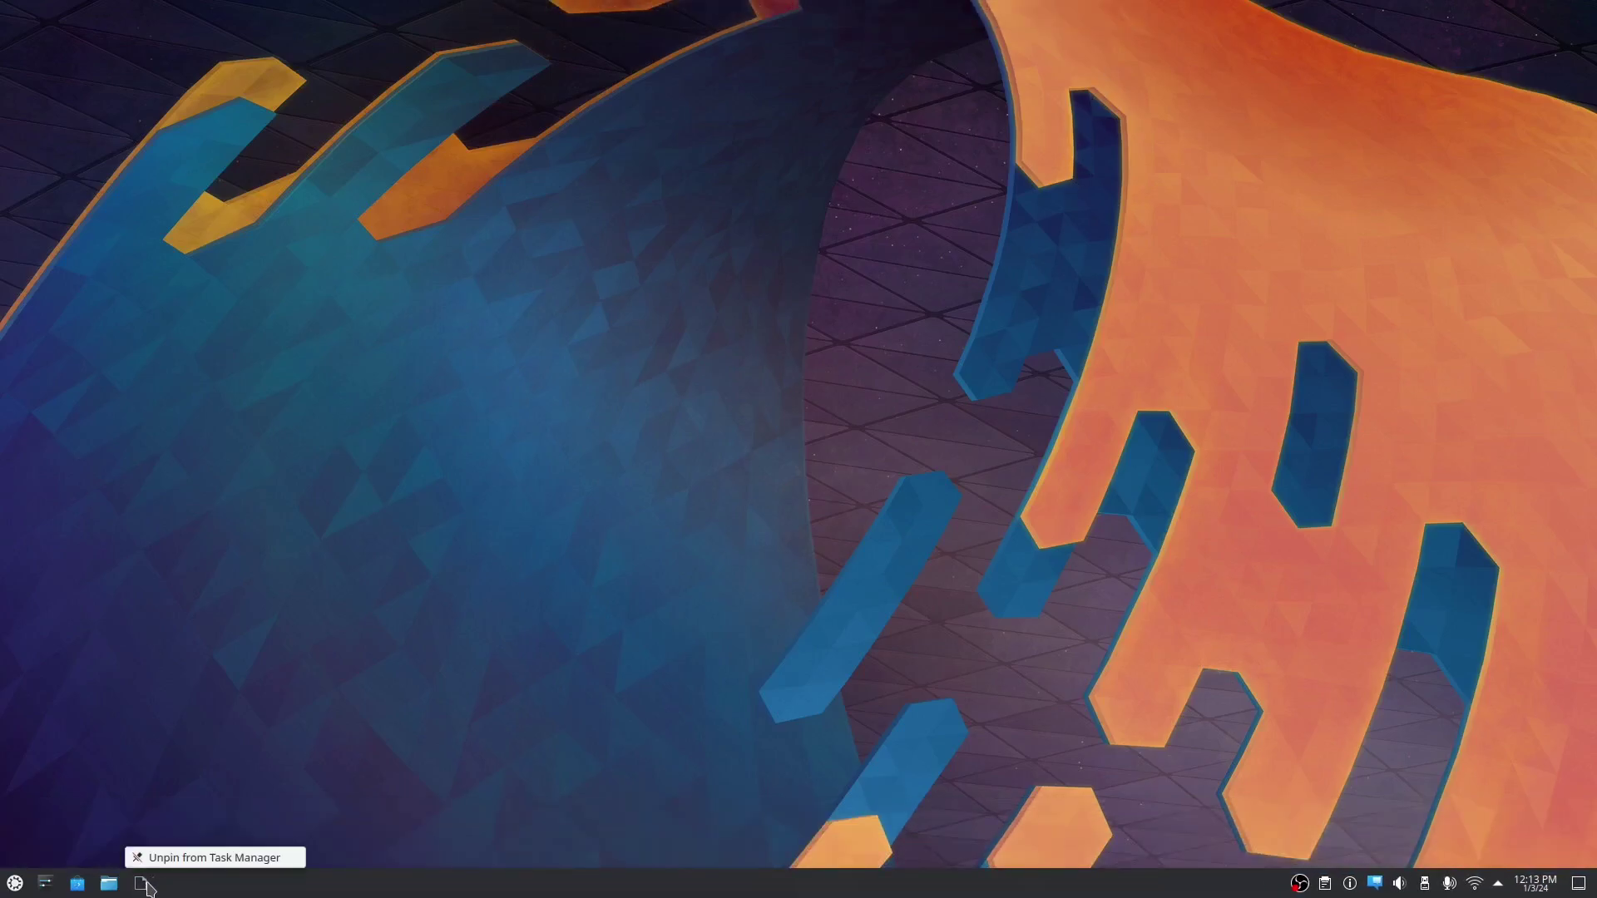
pyautogui.click(170, 860)
pyautogui.rightClick(108, 887)
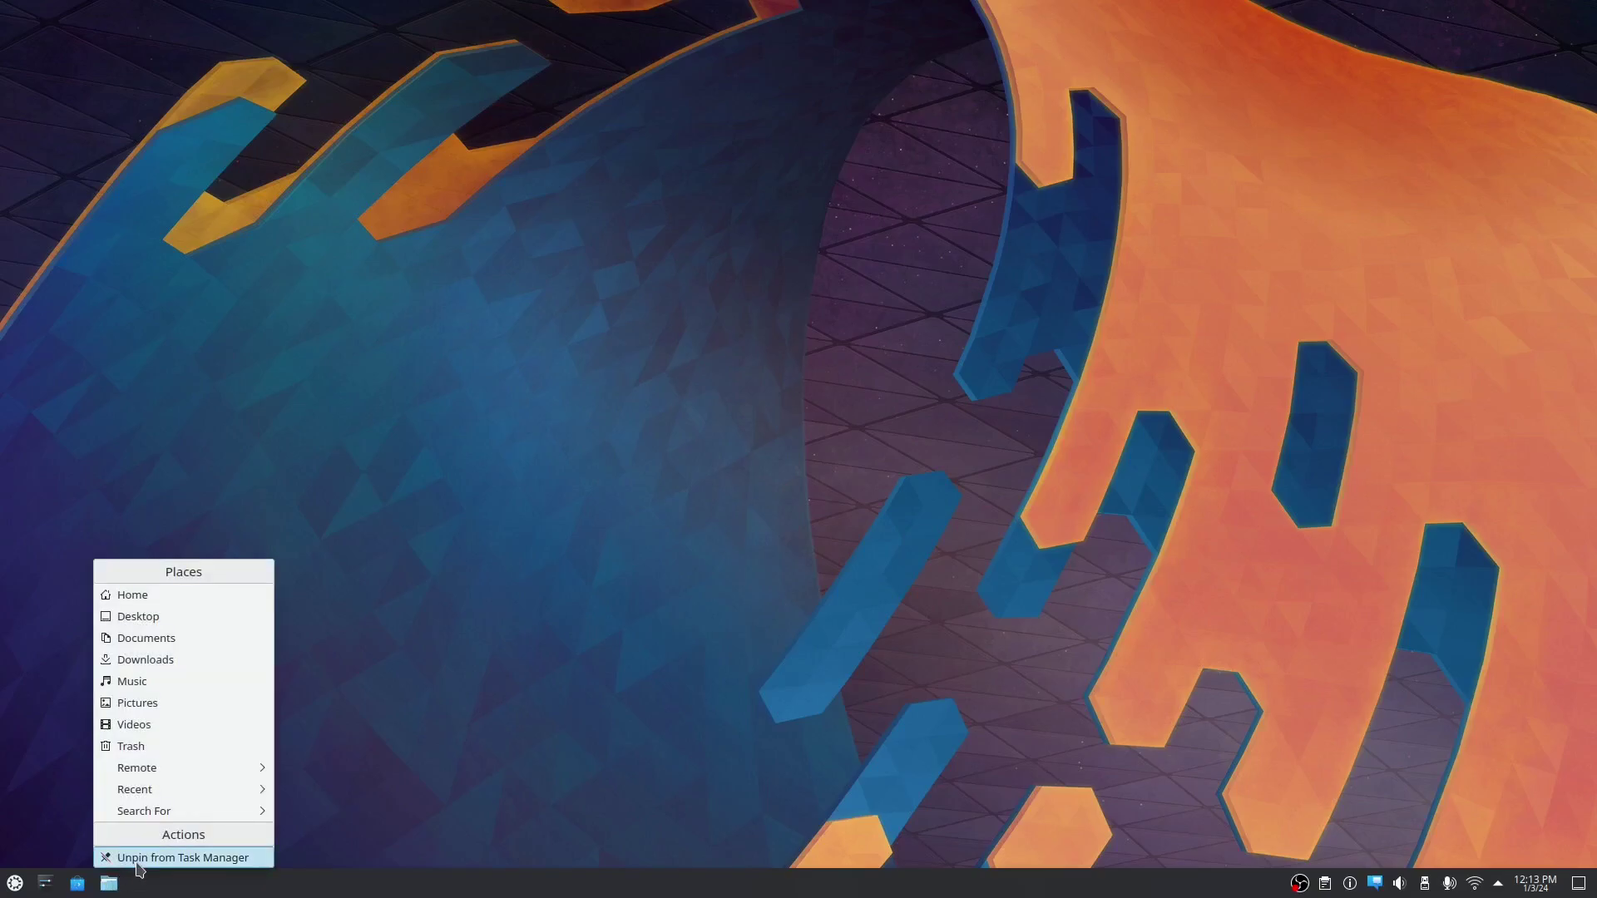
pyautogui.click(112, 858)
pyautogui.rightClick(83, 887)
pyautogui.click(98, 866)
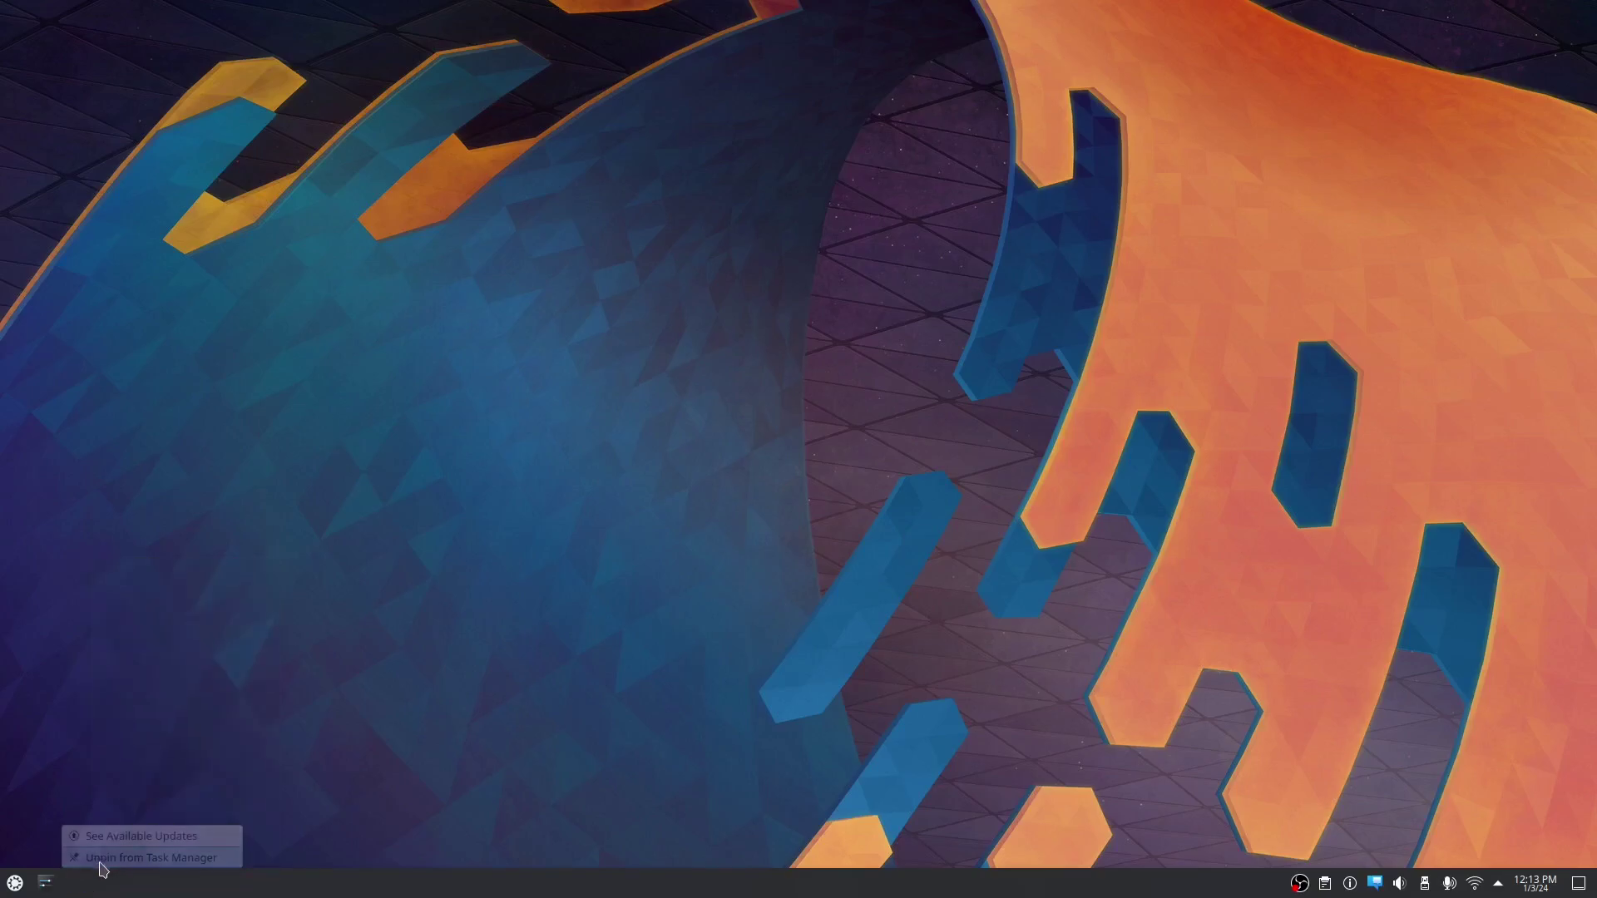
pyautogui.rightClick(46, 884)
pyautogui.click(100, 862)
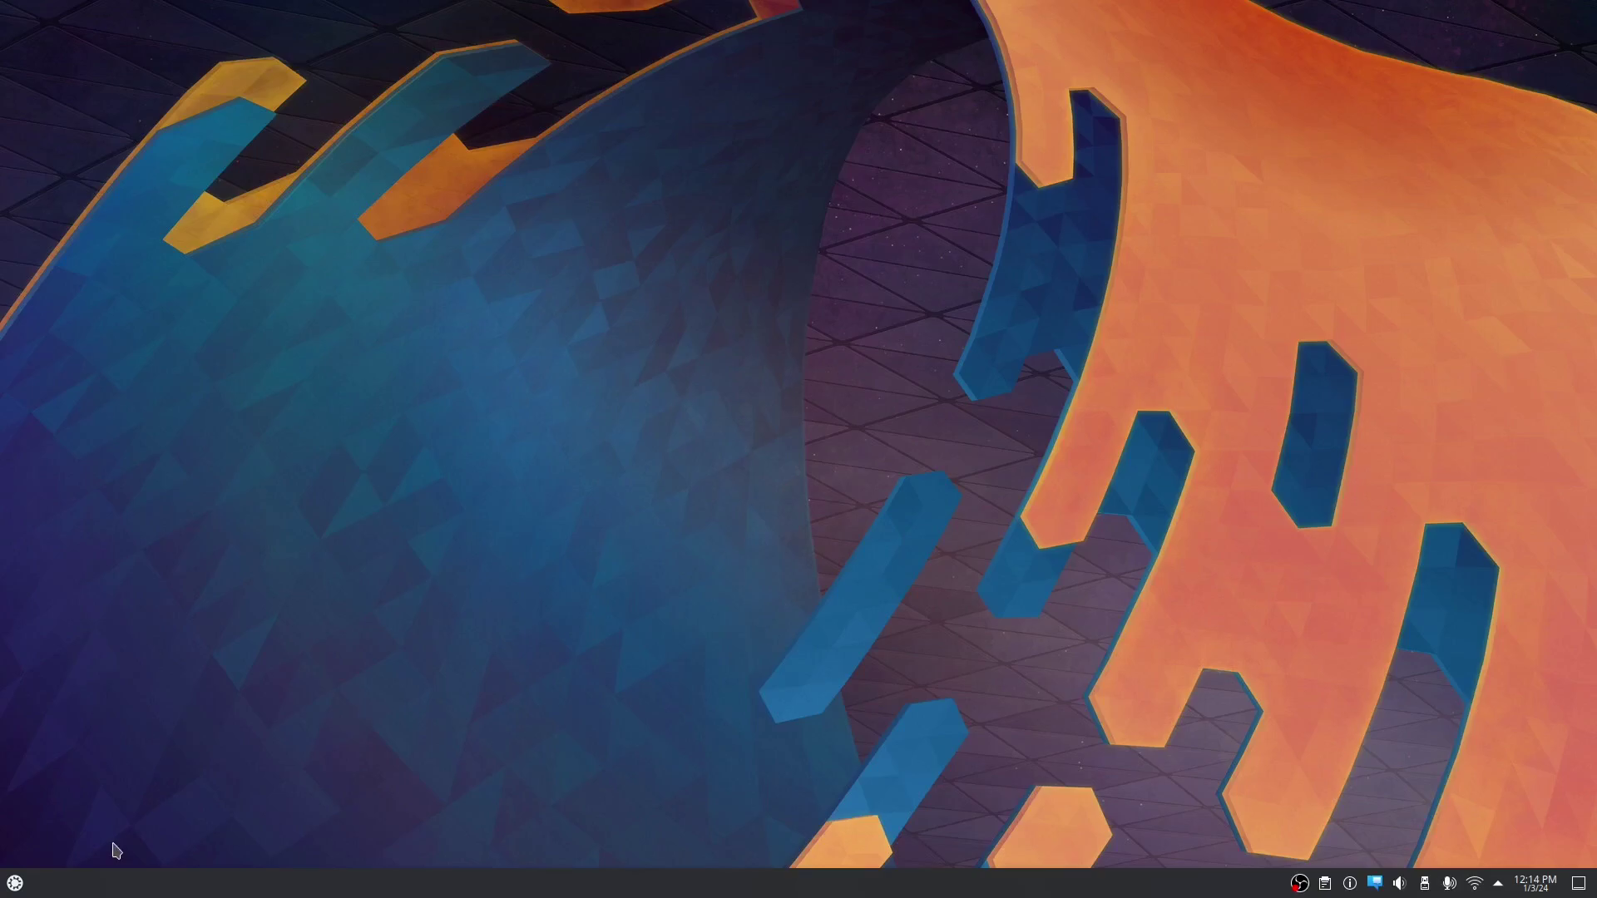
# - Launch Firefox from the application launcher and load store.kde.org
pyautogui.click(19, 881)
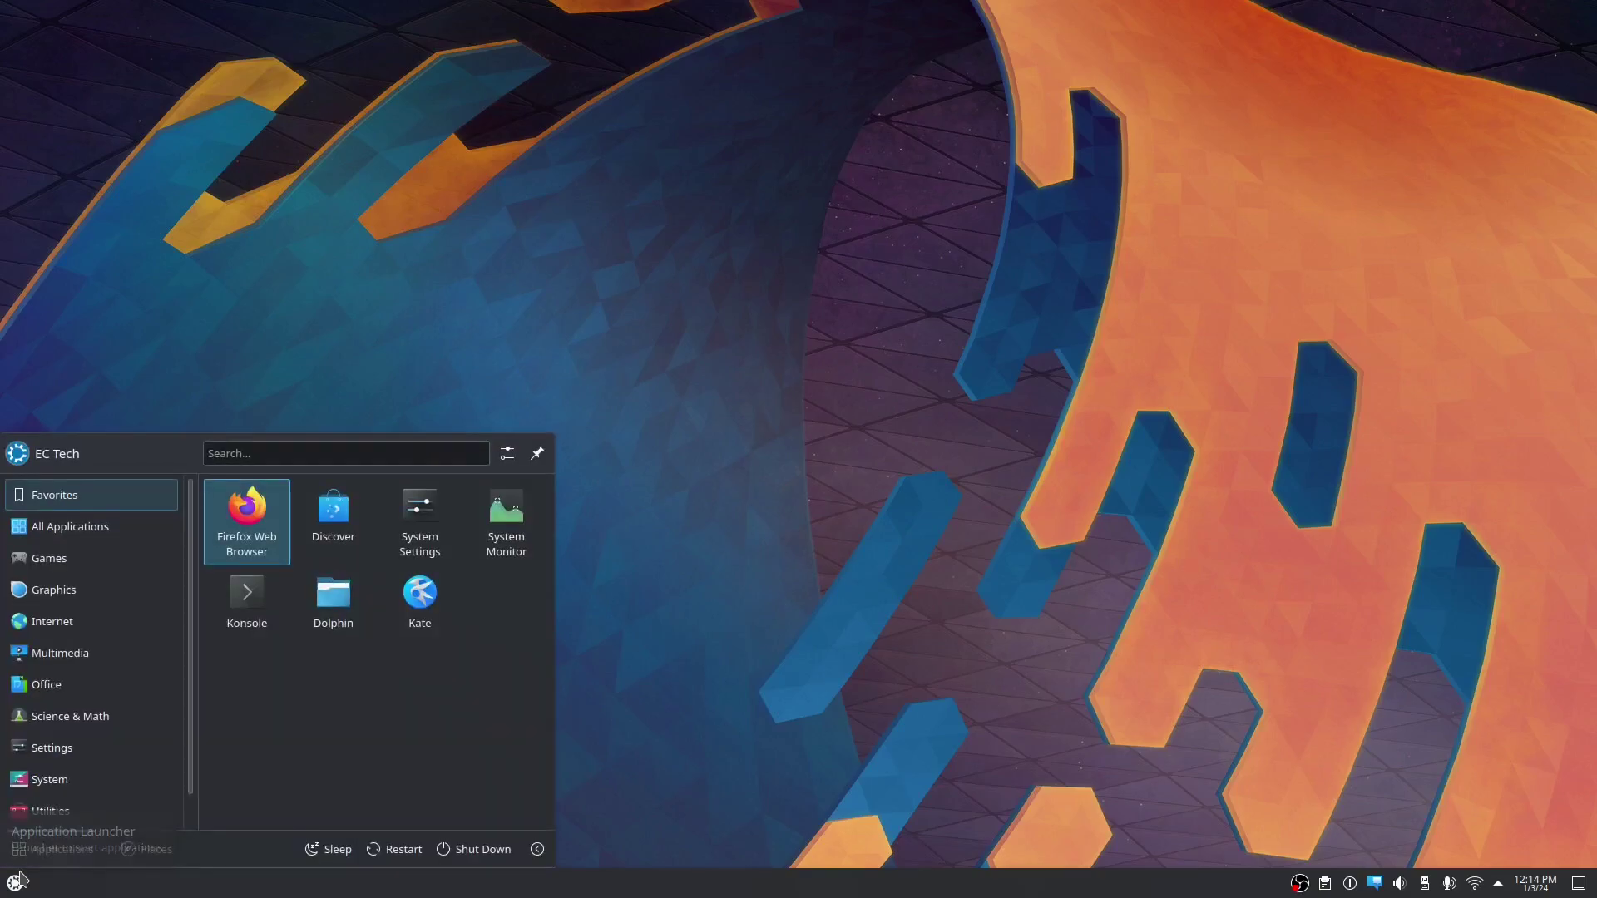
pyautogui.click(239, 554)
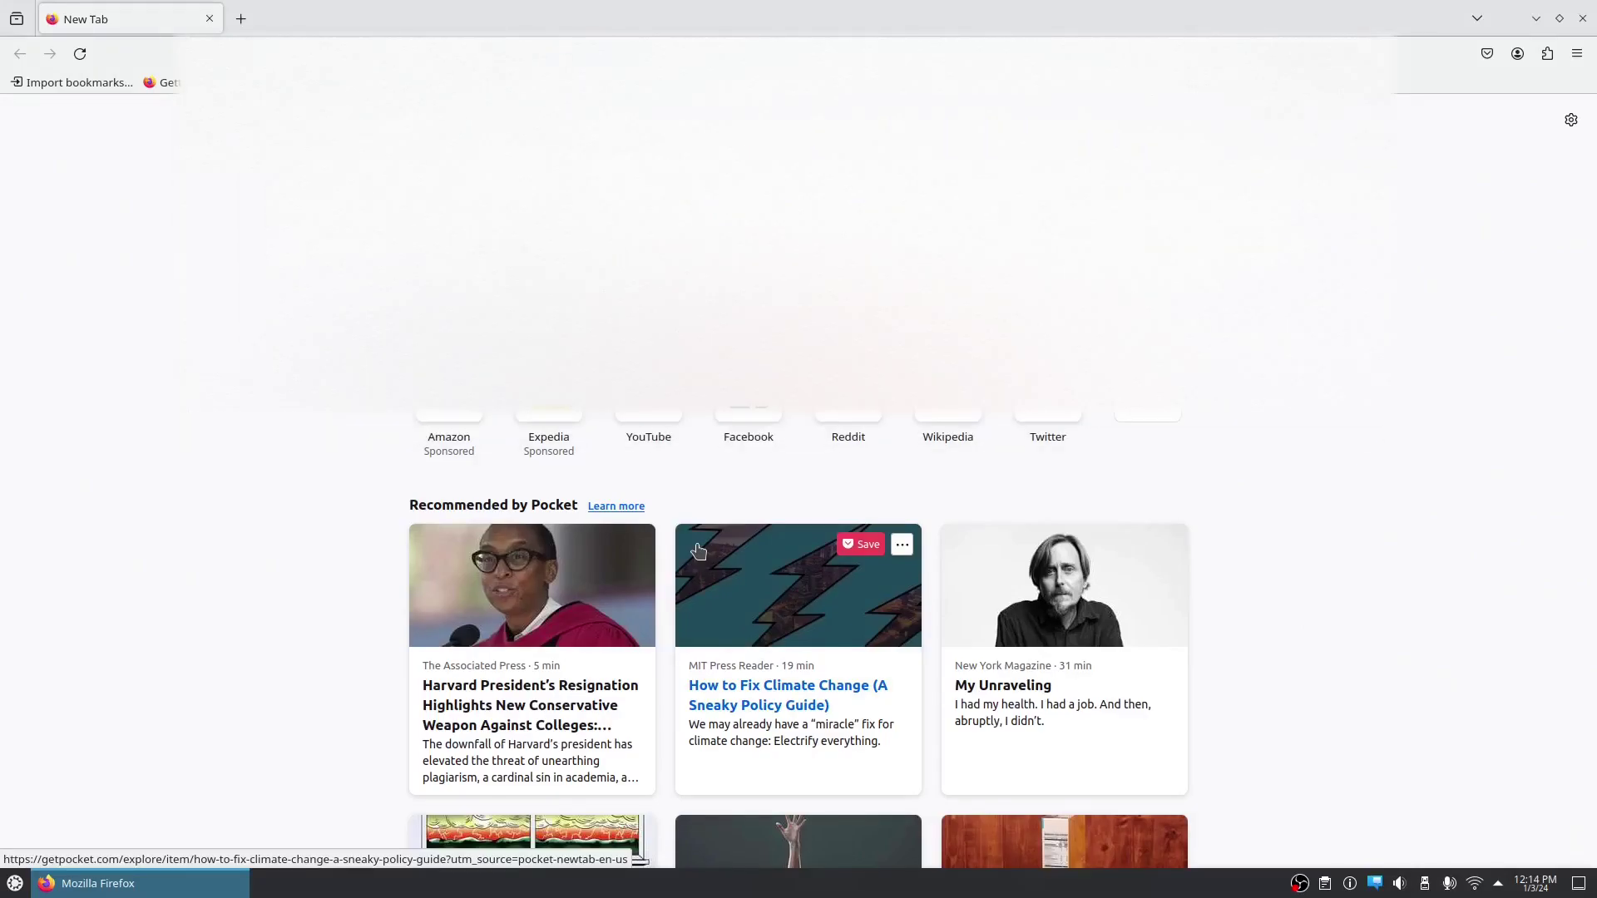
pyautogui.press('Return')
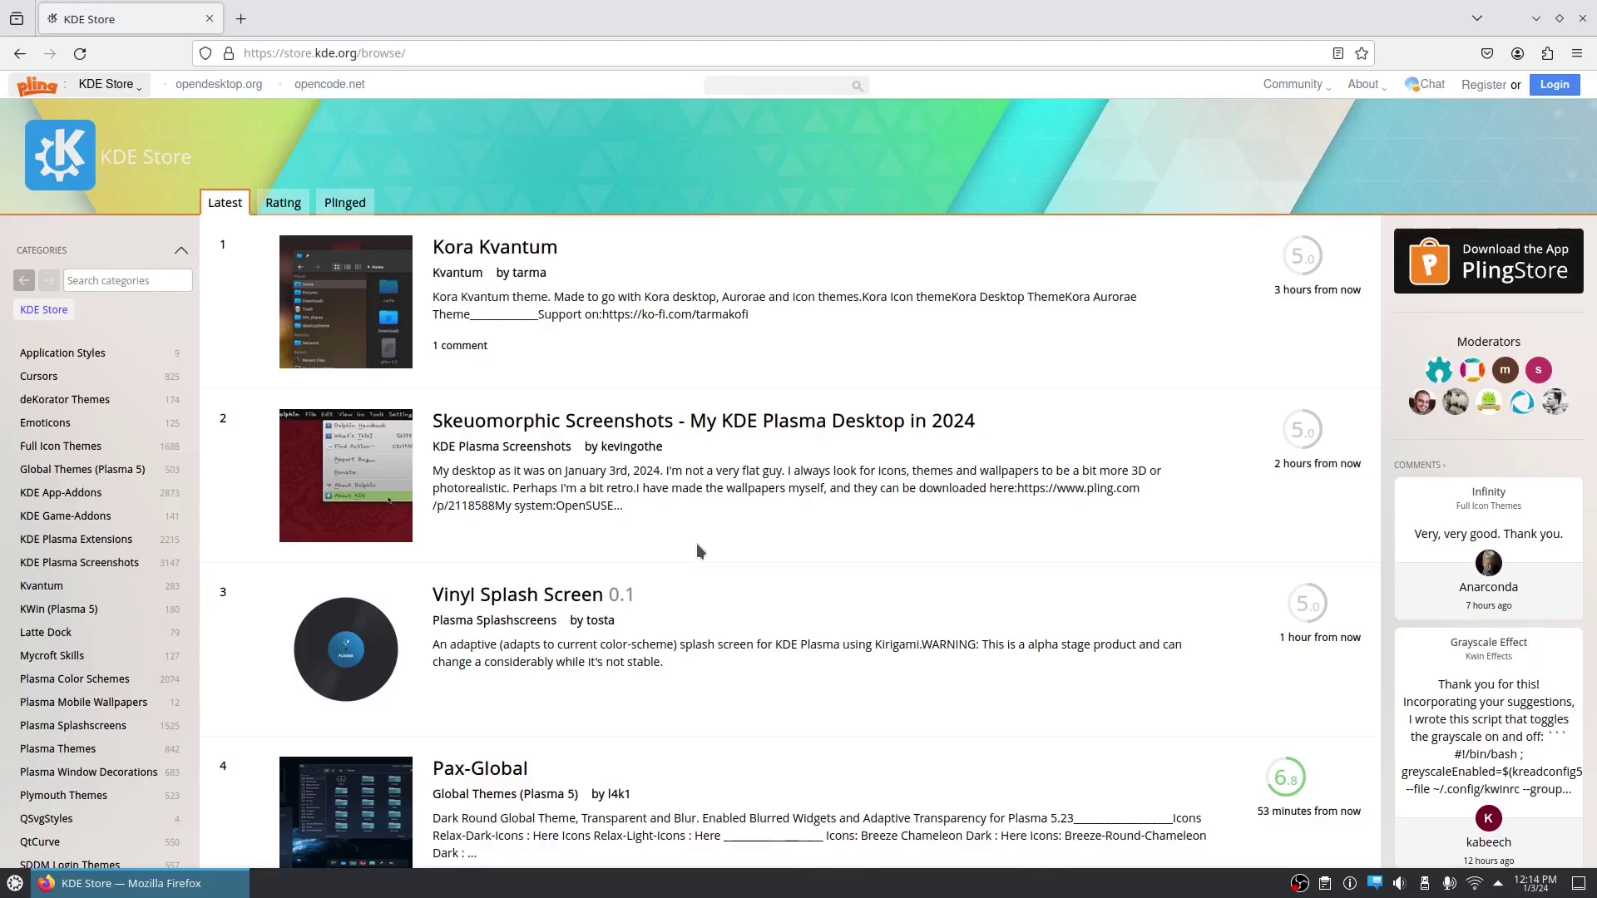
# - Search 'overview', download overview.plasmoid from its page, then search the store for 'latte s'
pyautogui.click(813, 80)
pyautogui.write('overview')
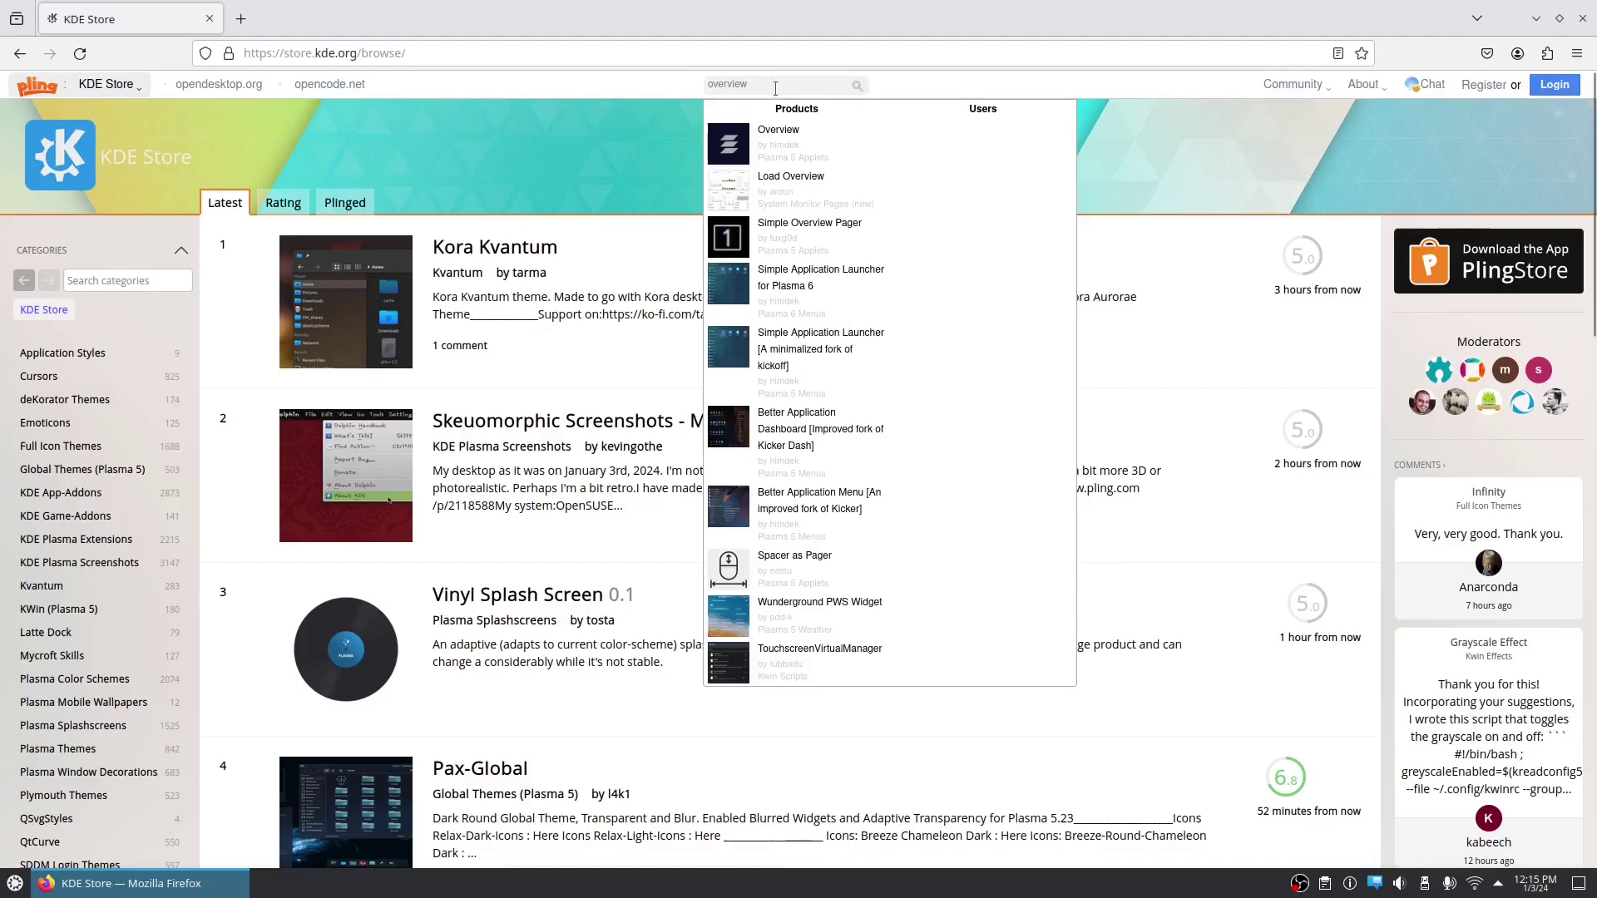
pyautogui.click(782, 143)
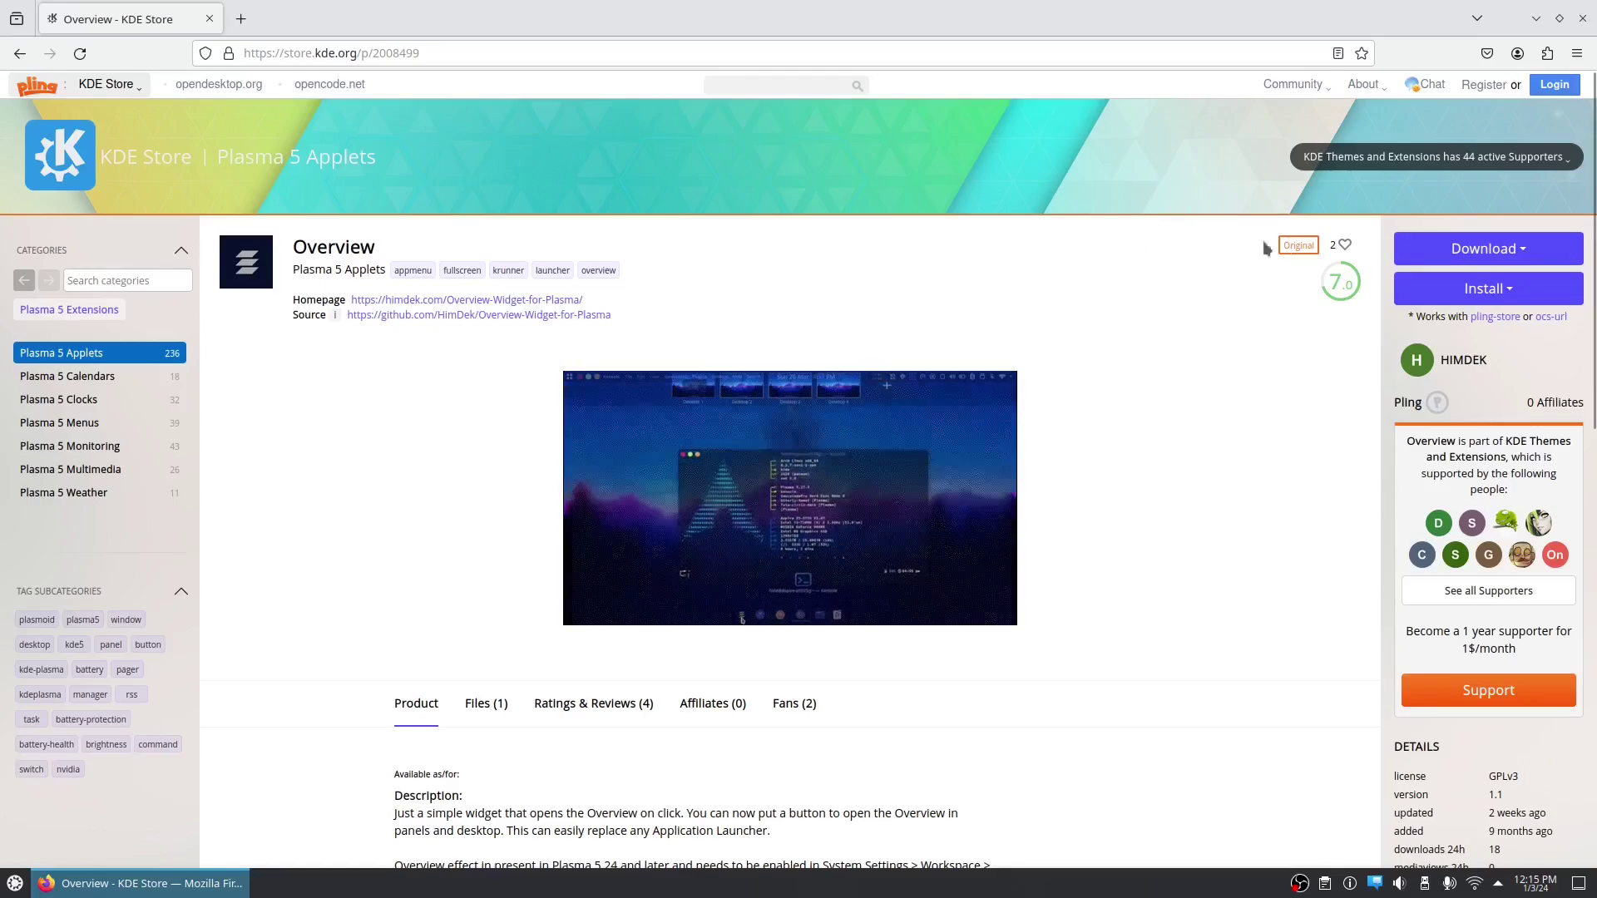
pyautogui.click(1478, 252)
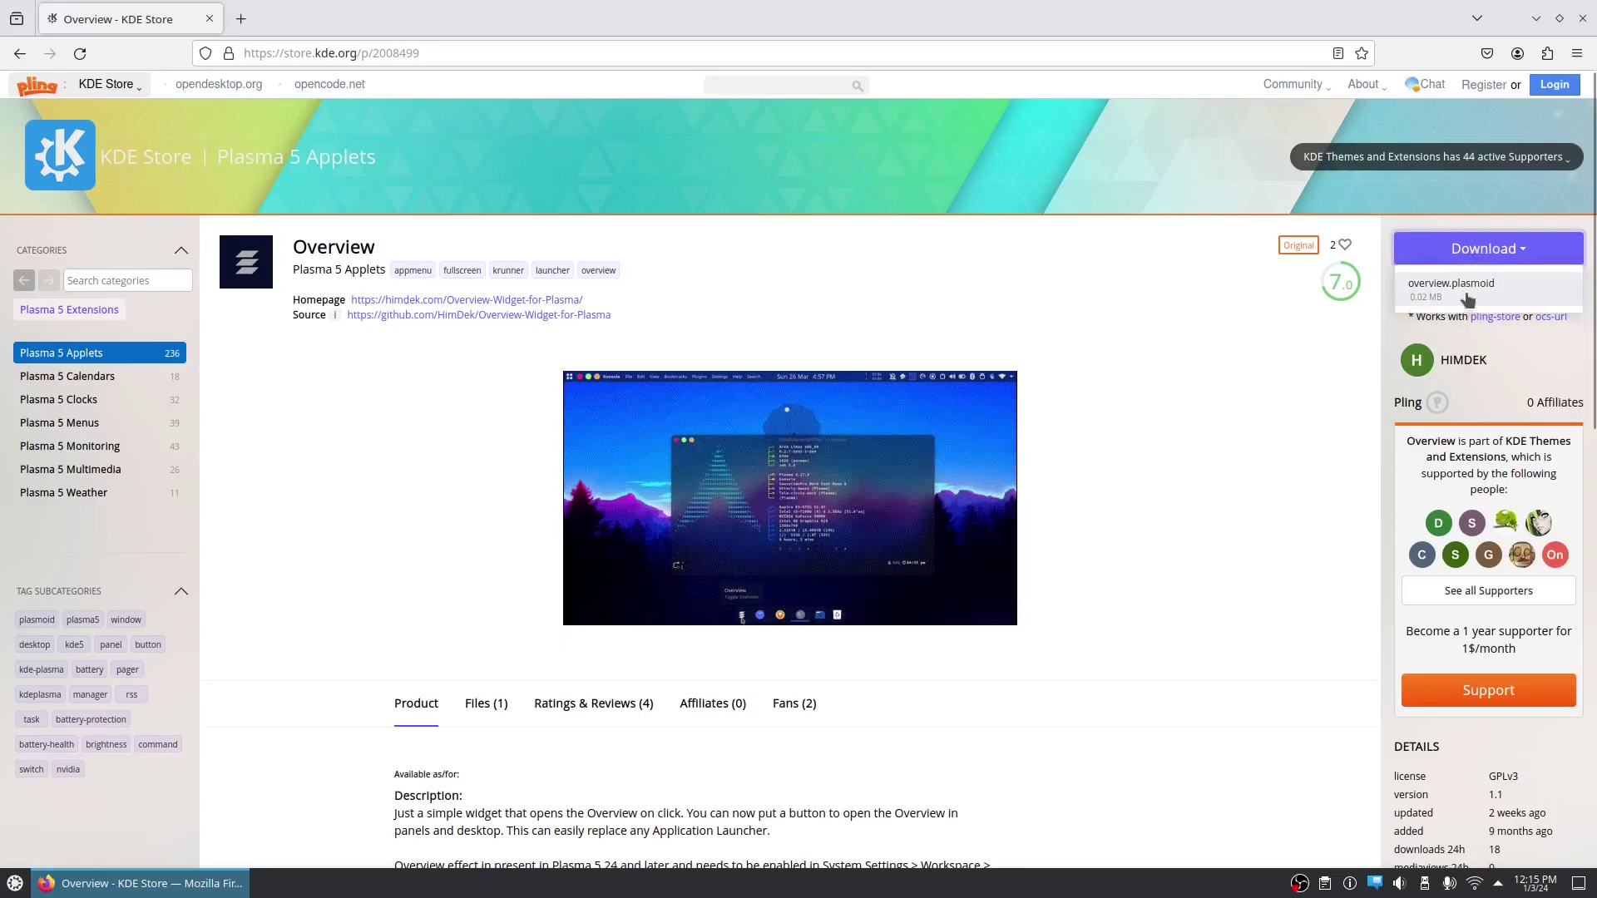
pyautogui.click(1053, 265)
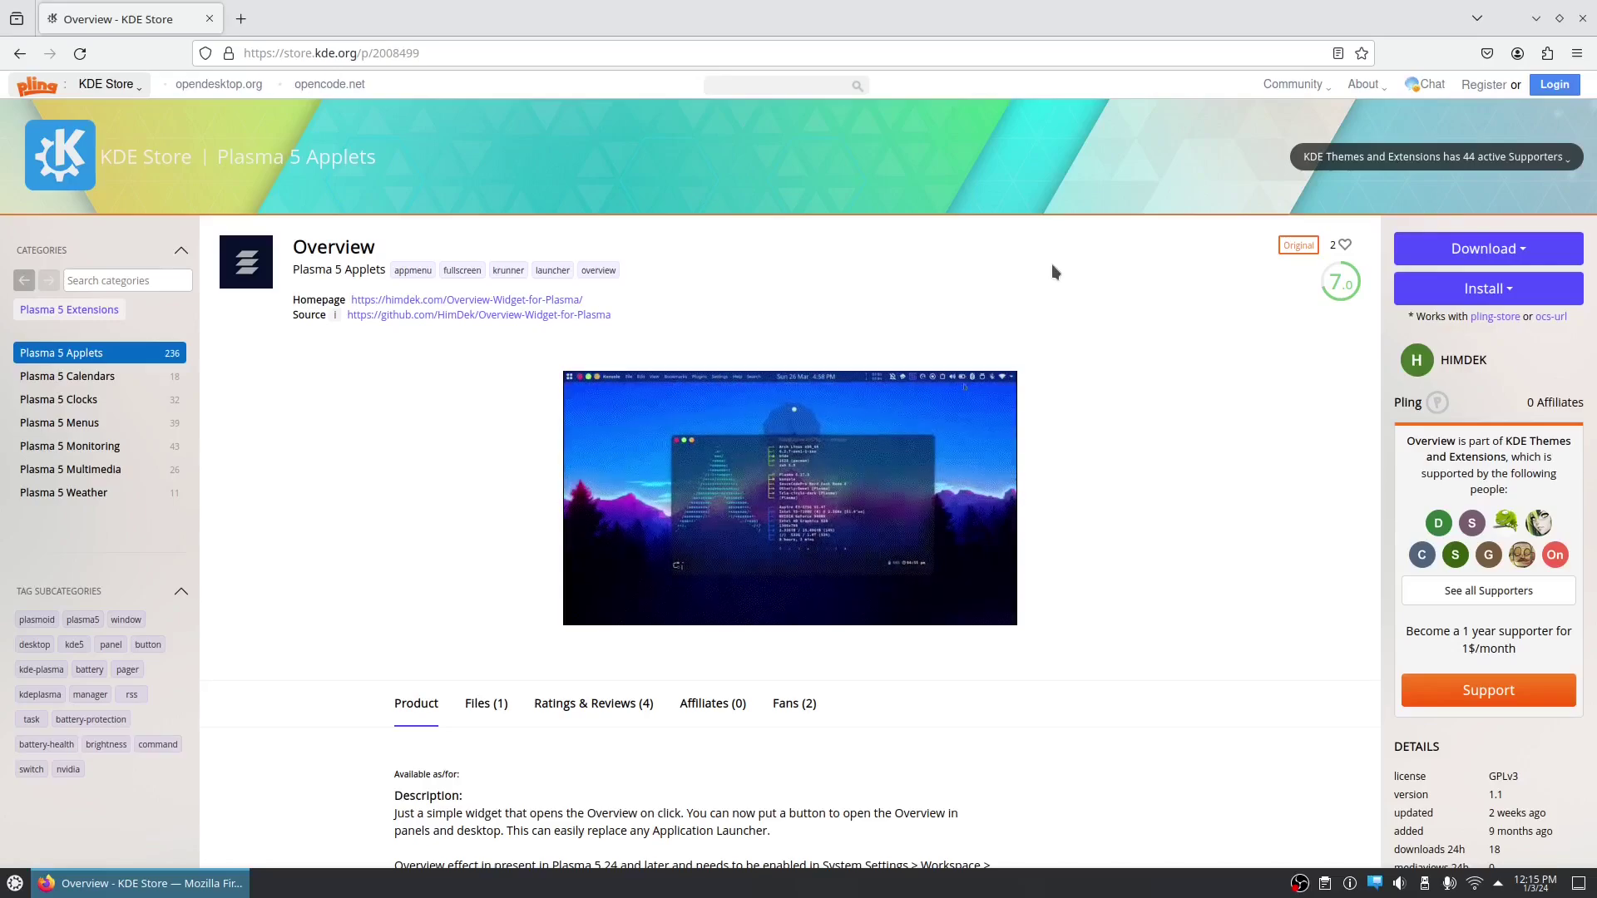
pyautogui.click(814, 92)
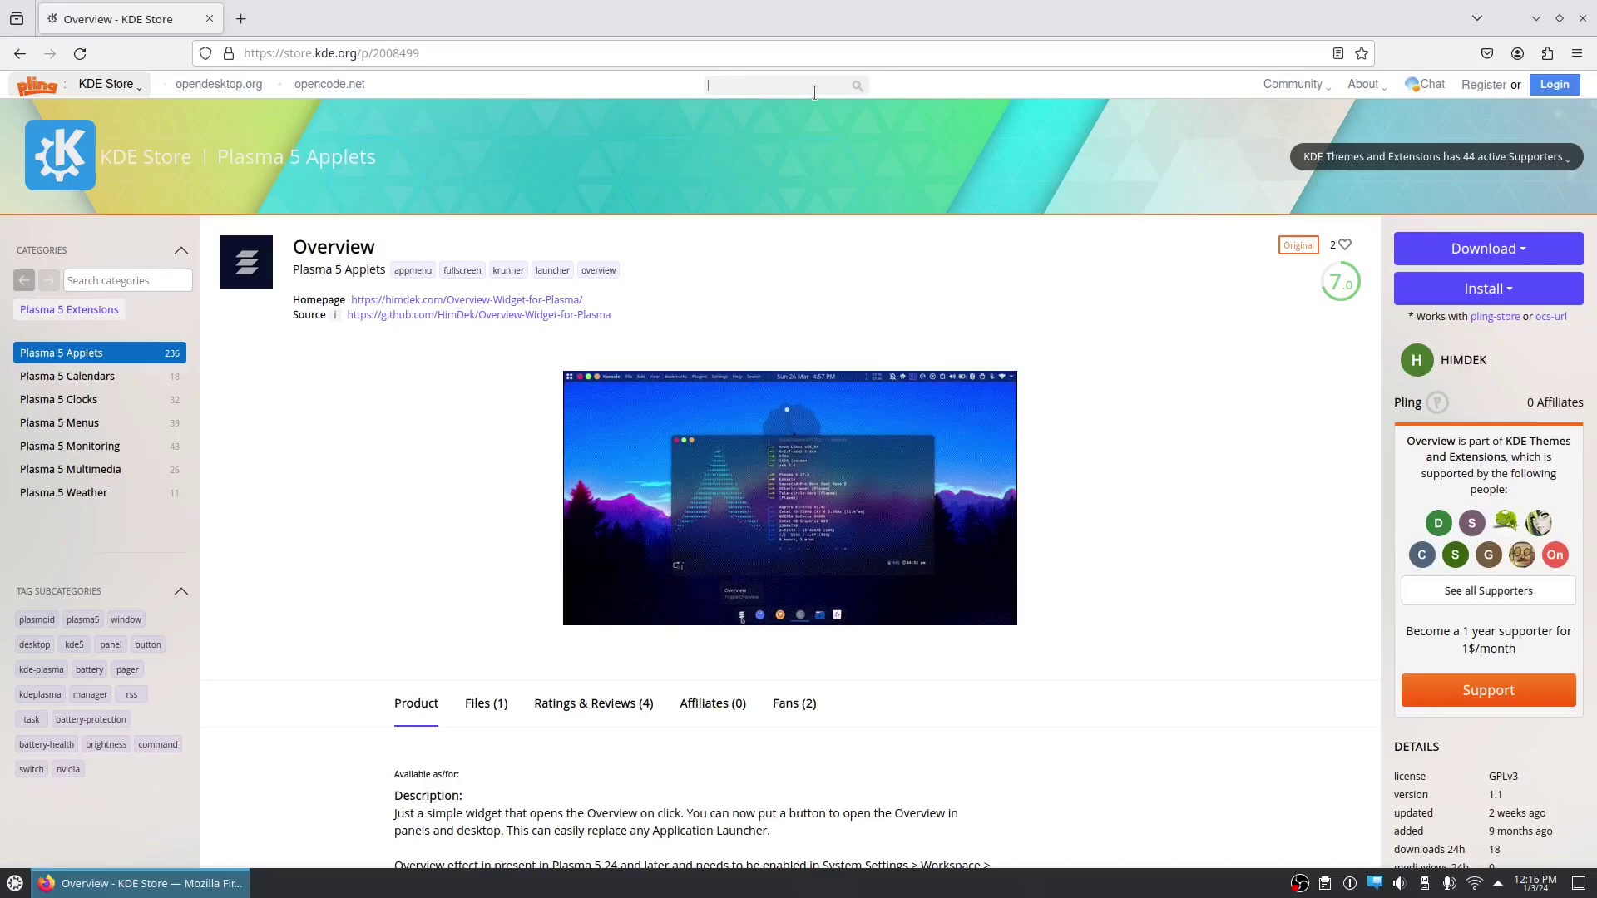
pyautogui.write('latte separator')
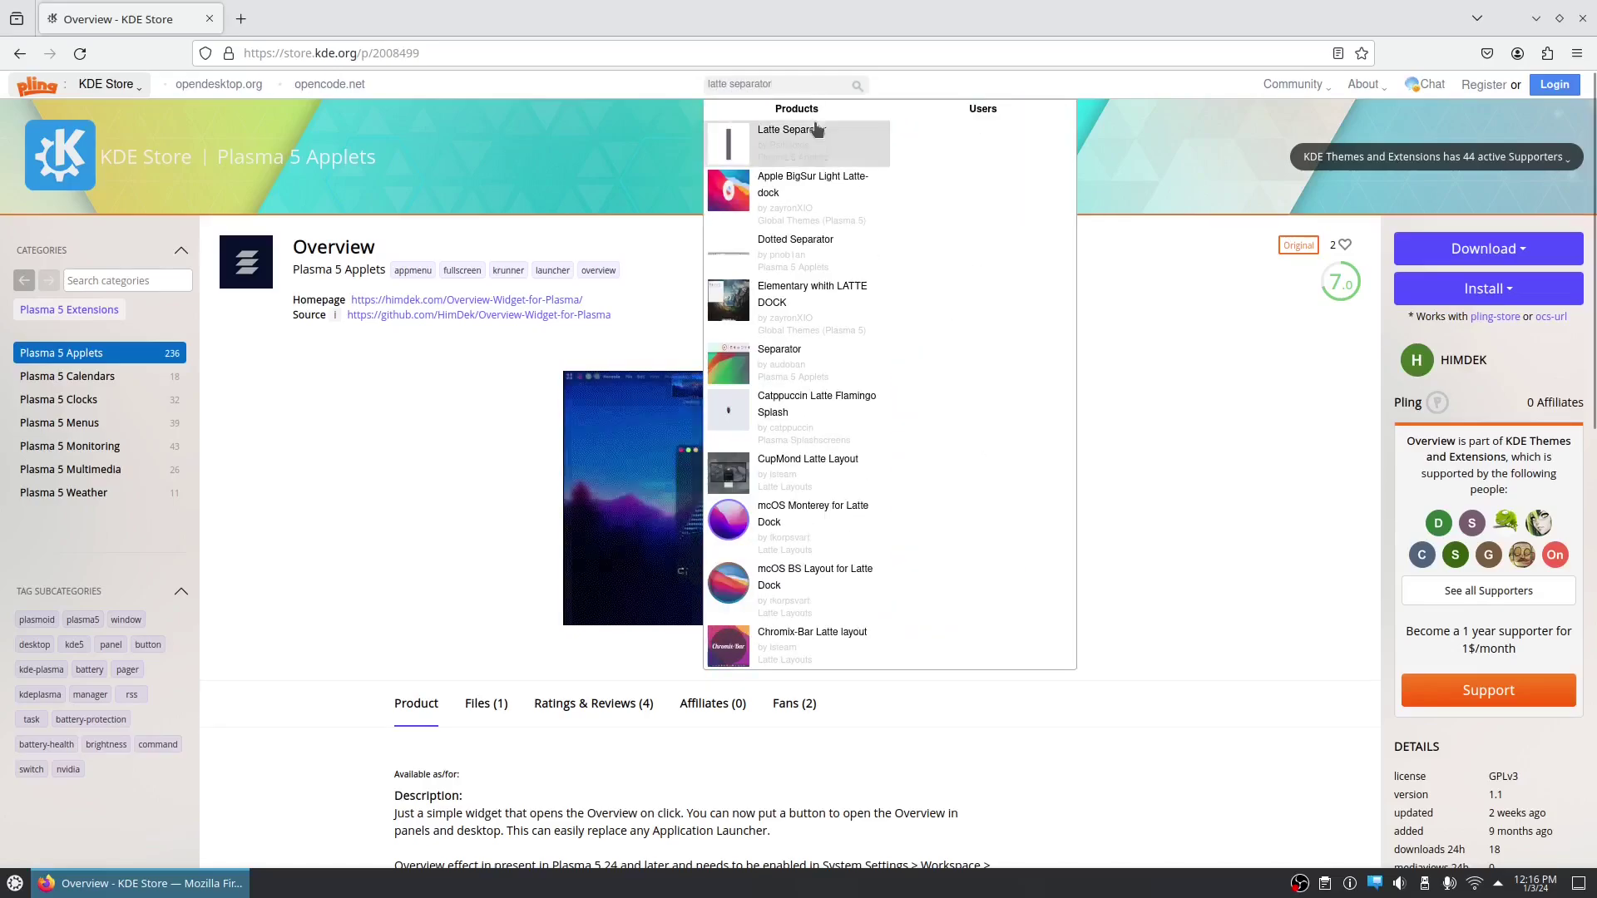
# - Download the Latte Separator plasmoid from its product page
pyautogui.click(813, 131)
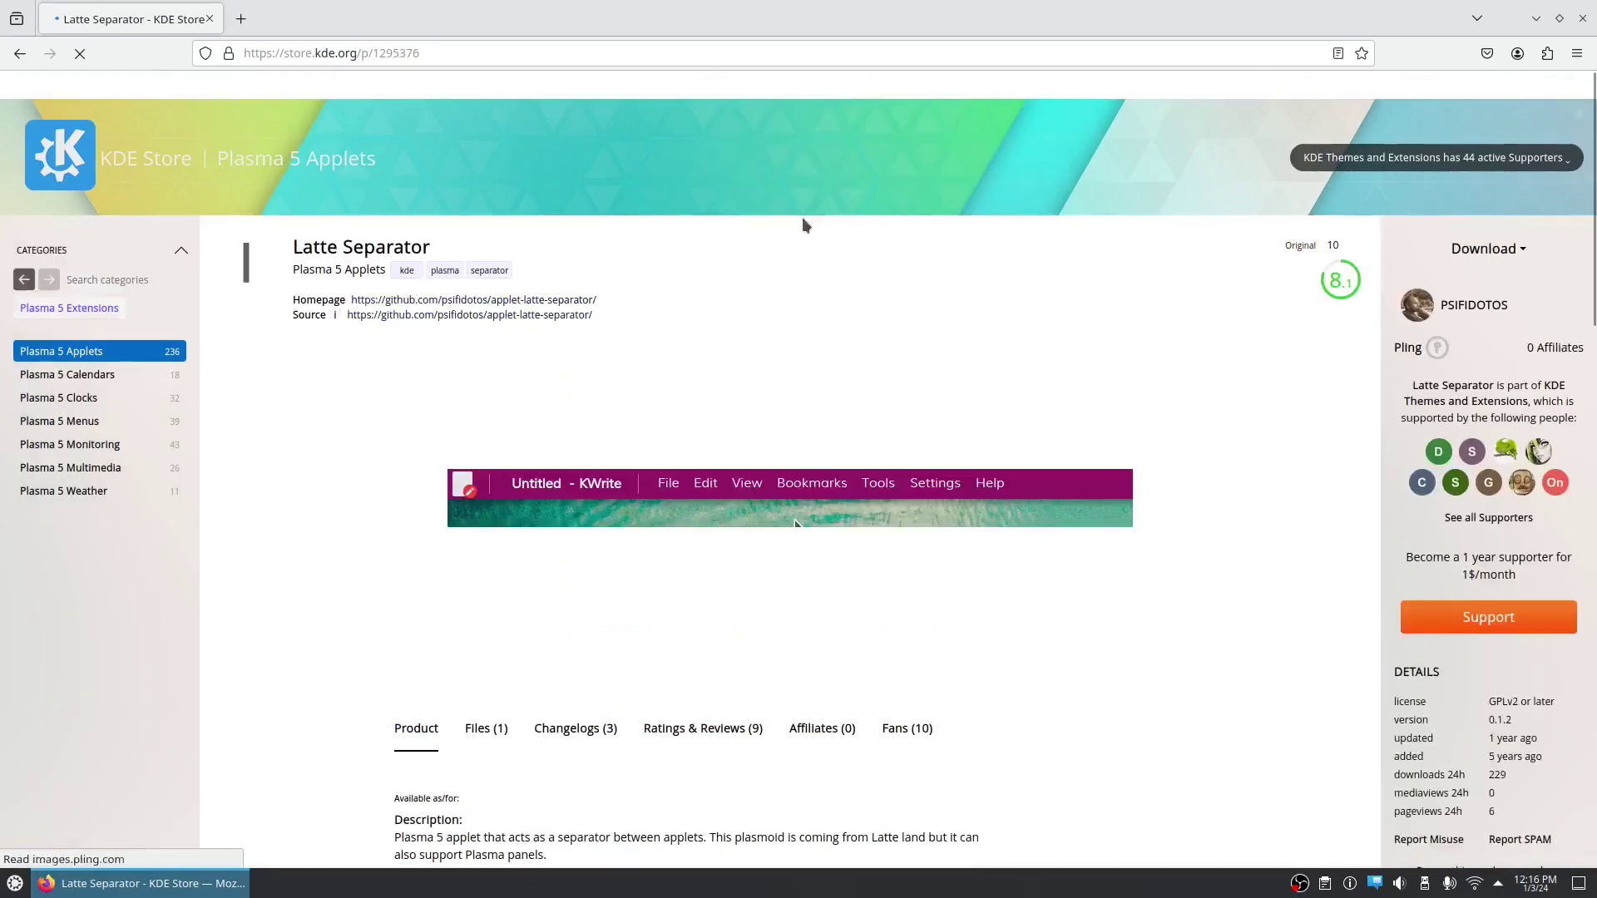
pyautogui.click(1448, 250)
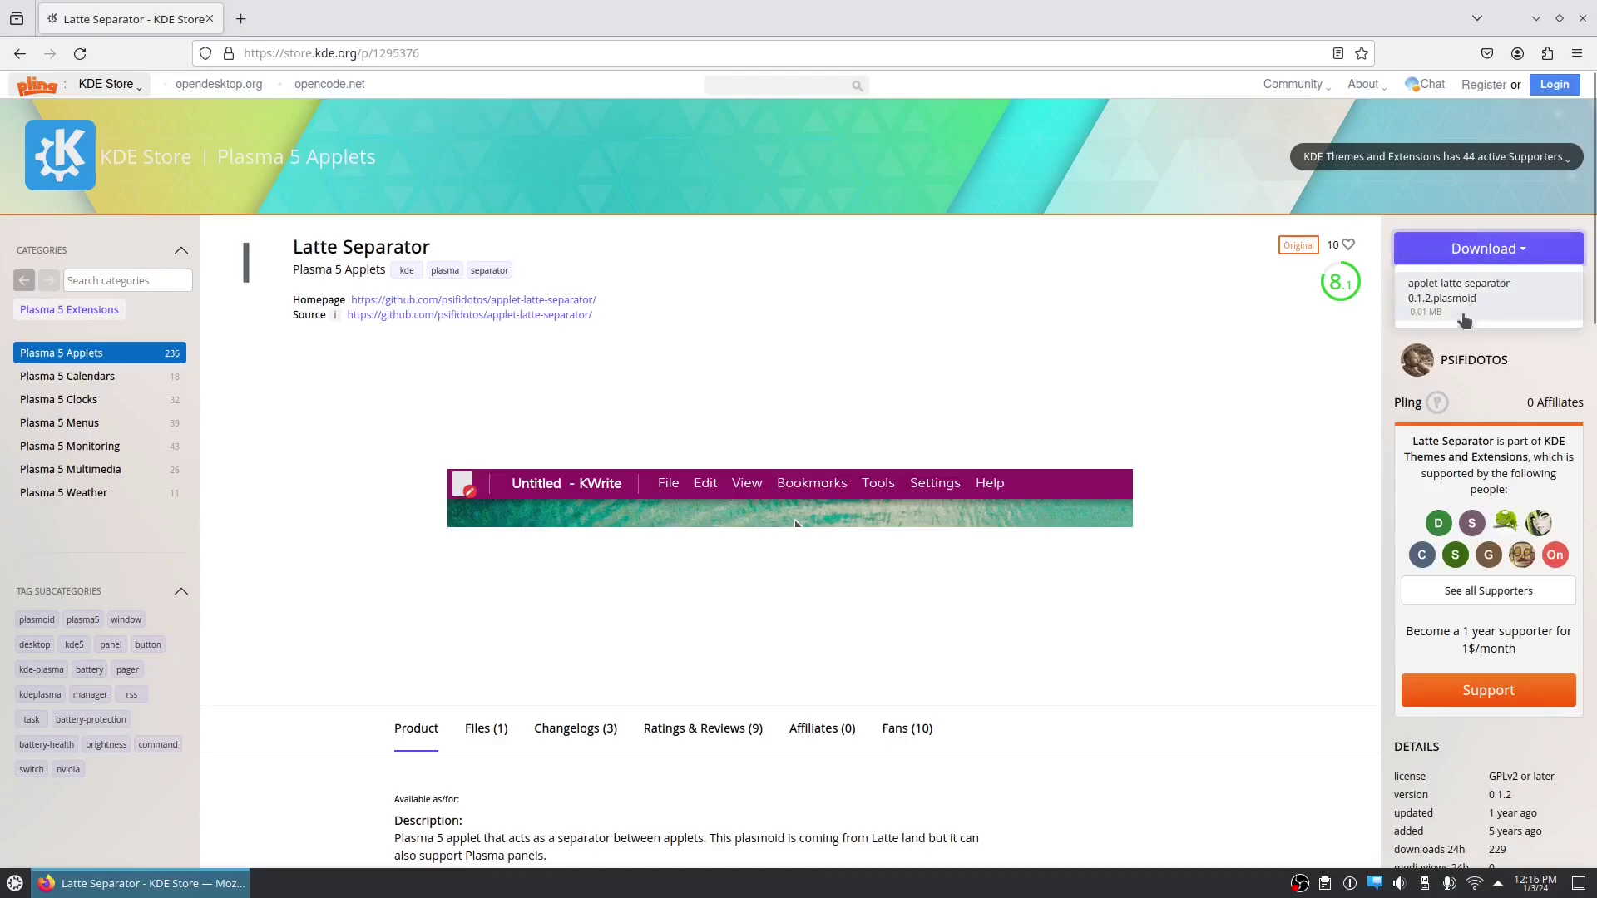
pyautogui.click(845, 297)
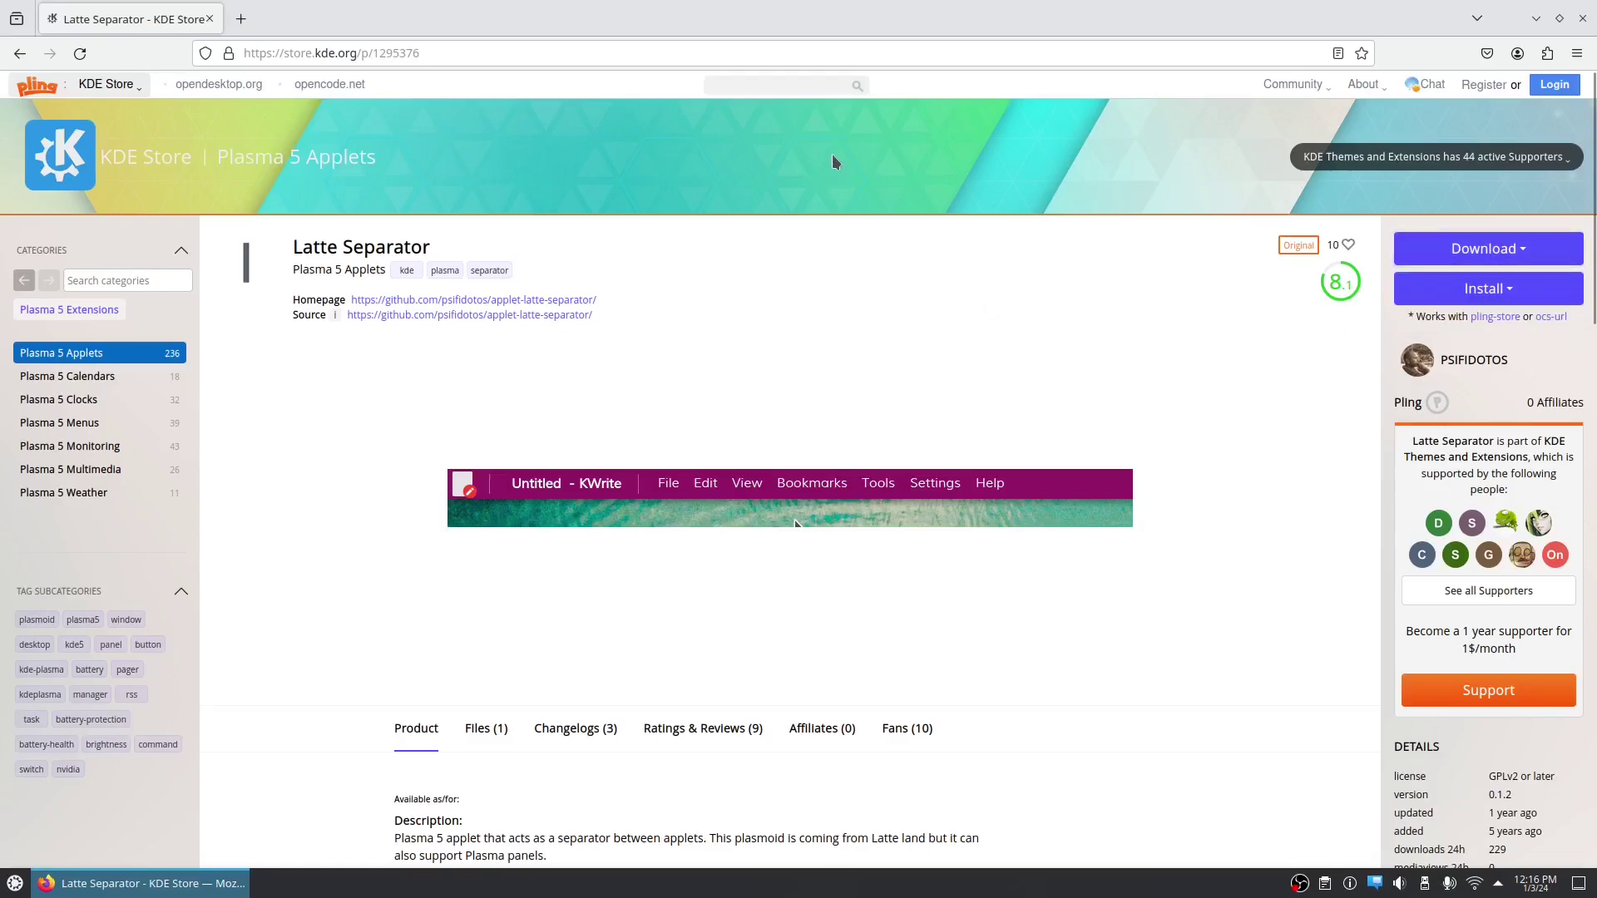
# - Search 'win10os-cursor', preview Win10OS-cursors and bring up its downloadable files
pyautogui.click(776, 86)
pyautogui.write('win10os-')
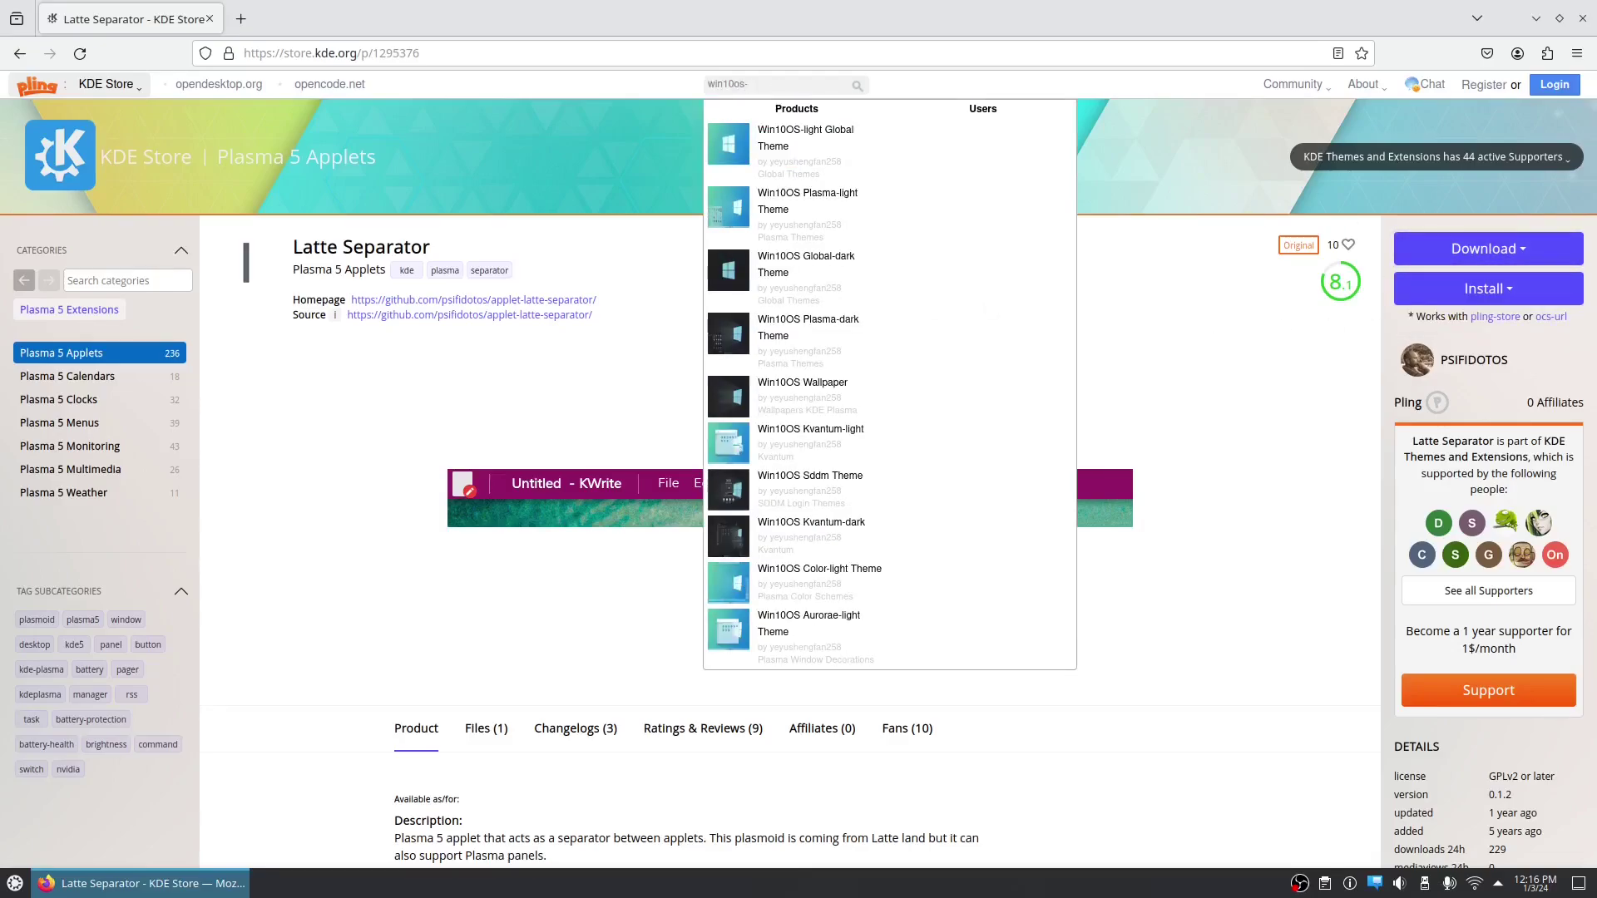
pyautogui.write('cur')
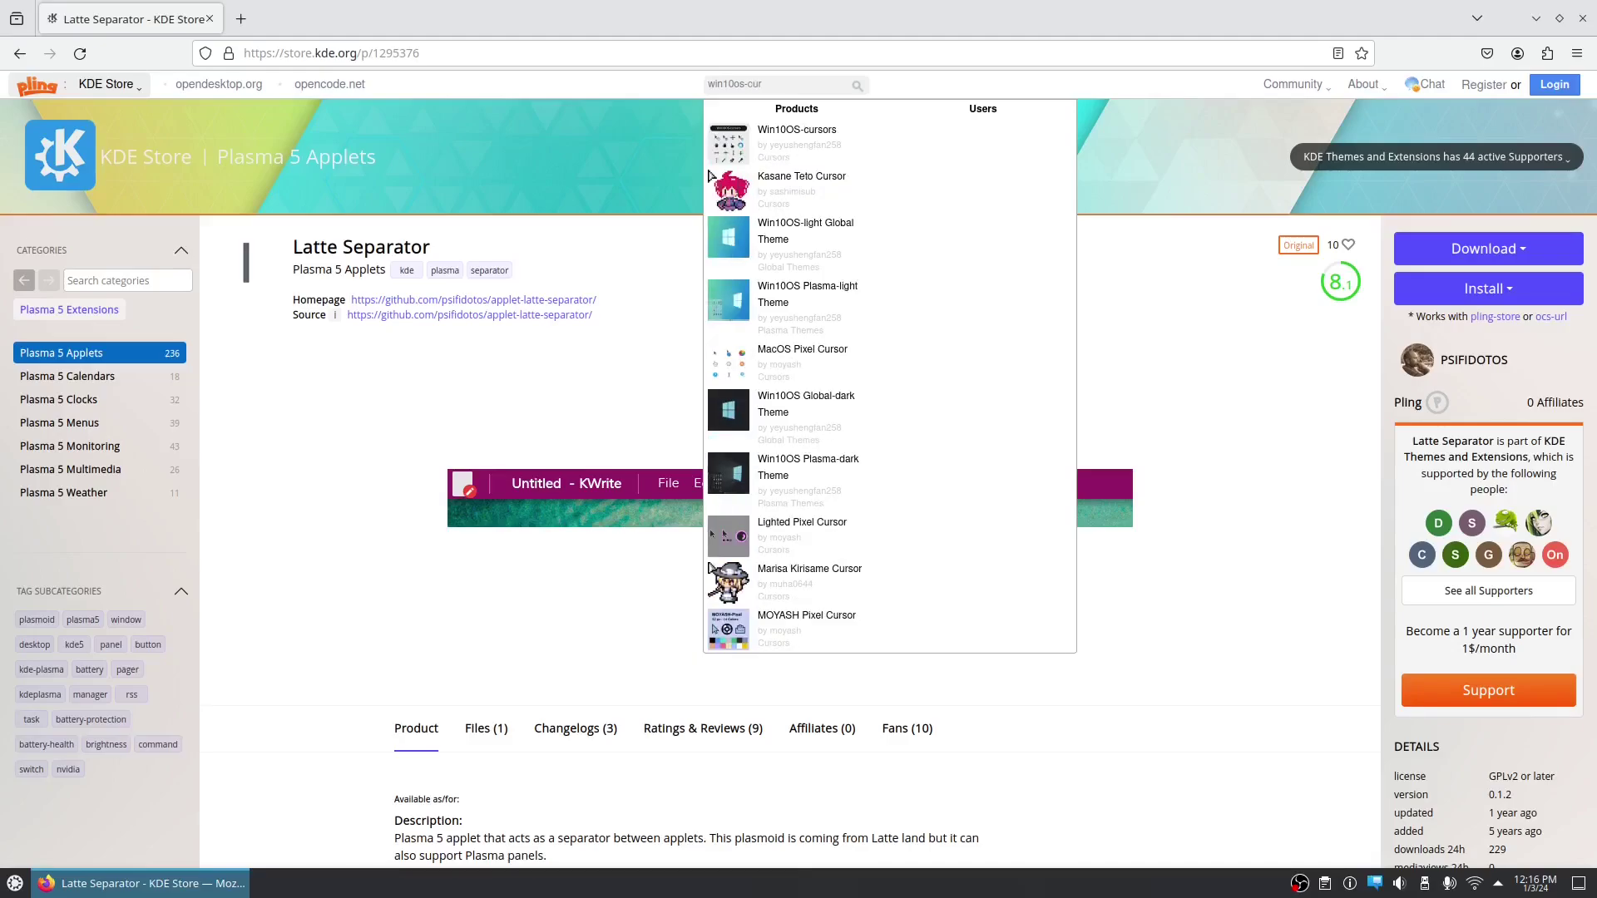
pyautogui.write('sors')
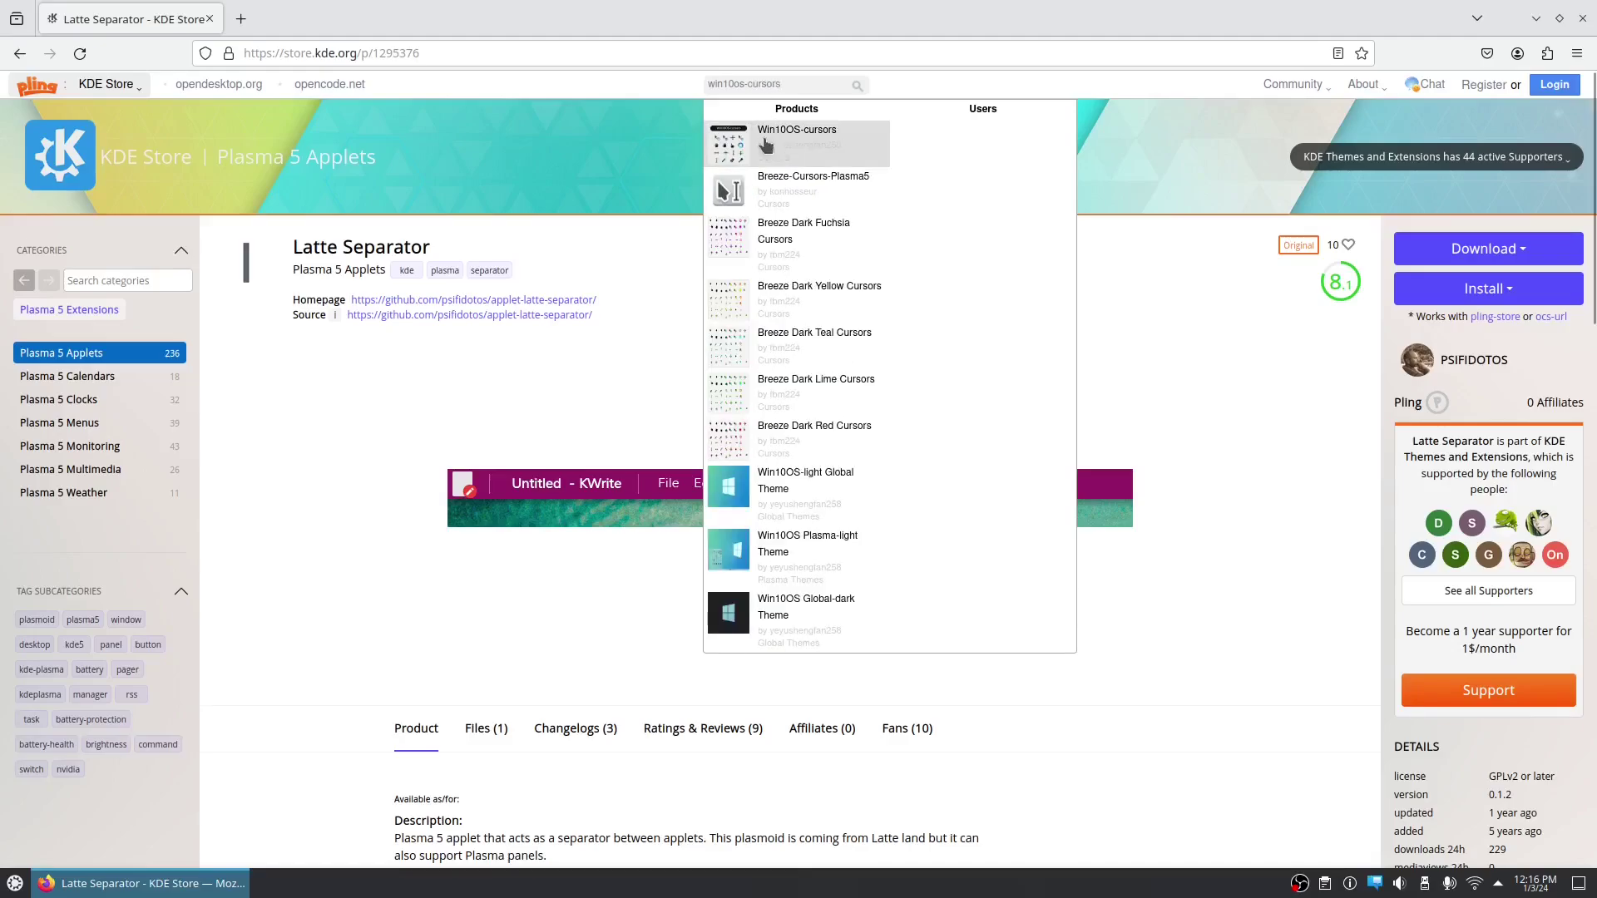
pyautogui.click(765, 136)
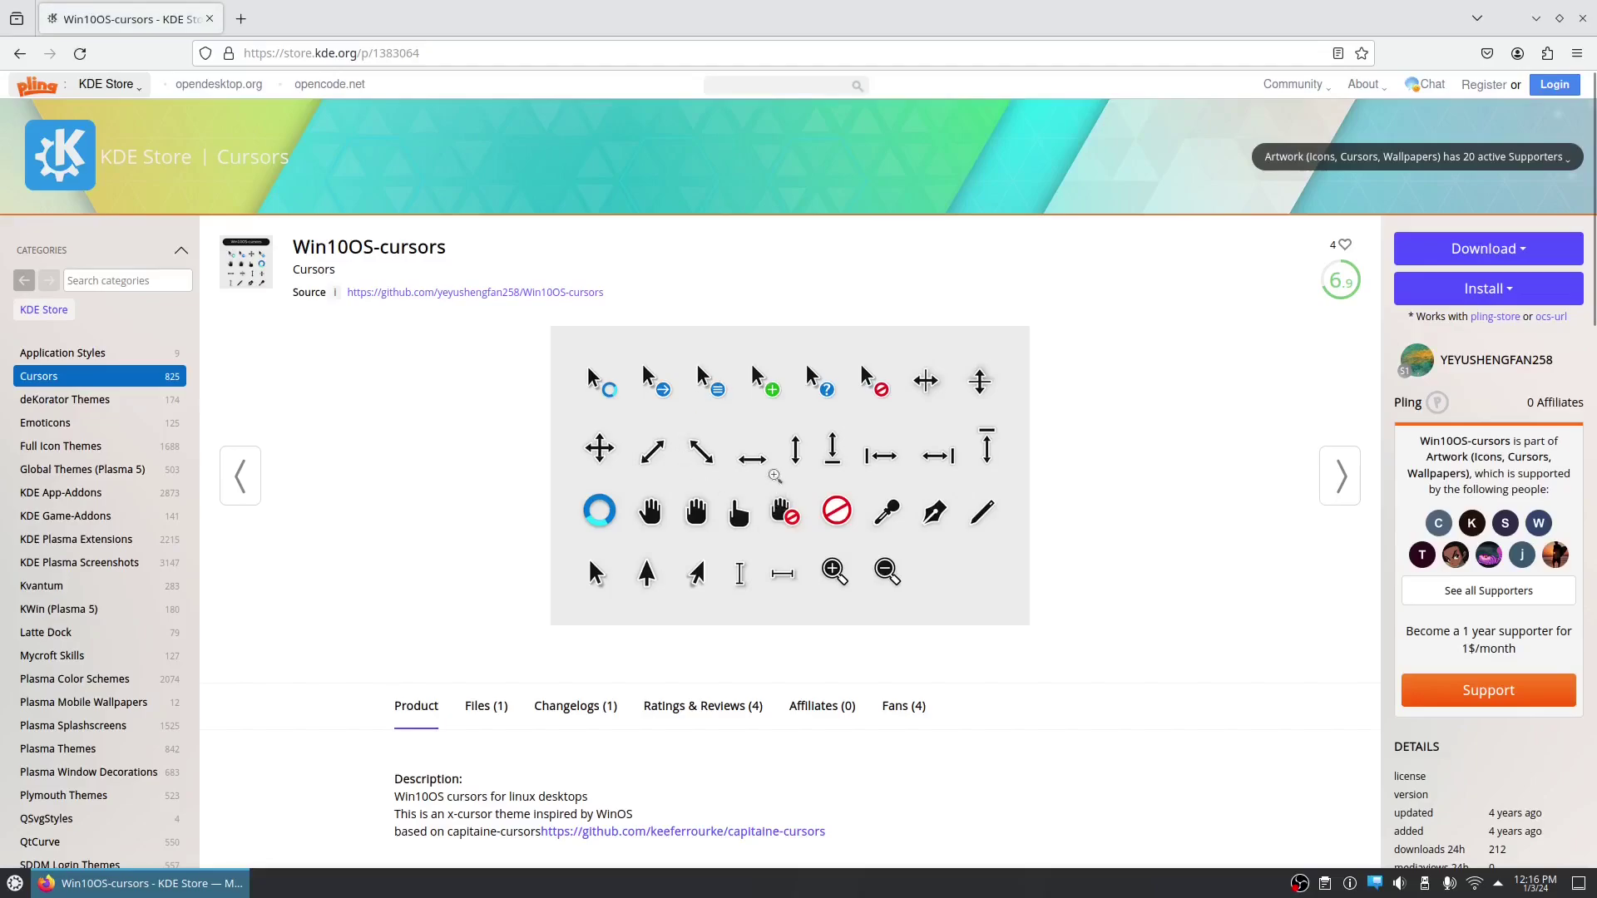
pyautogui.click(672, 425)
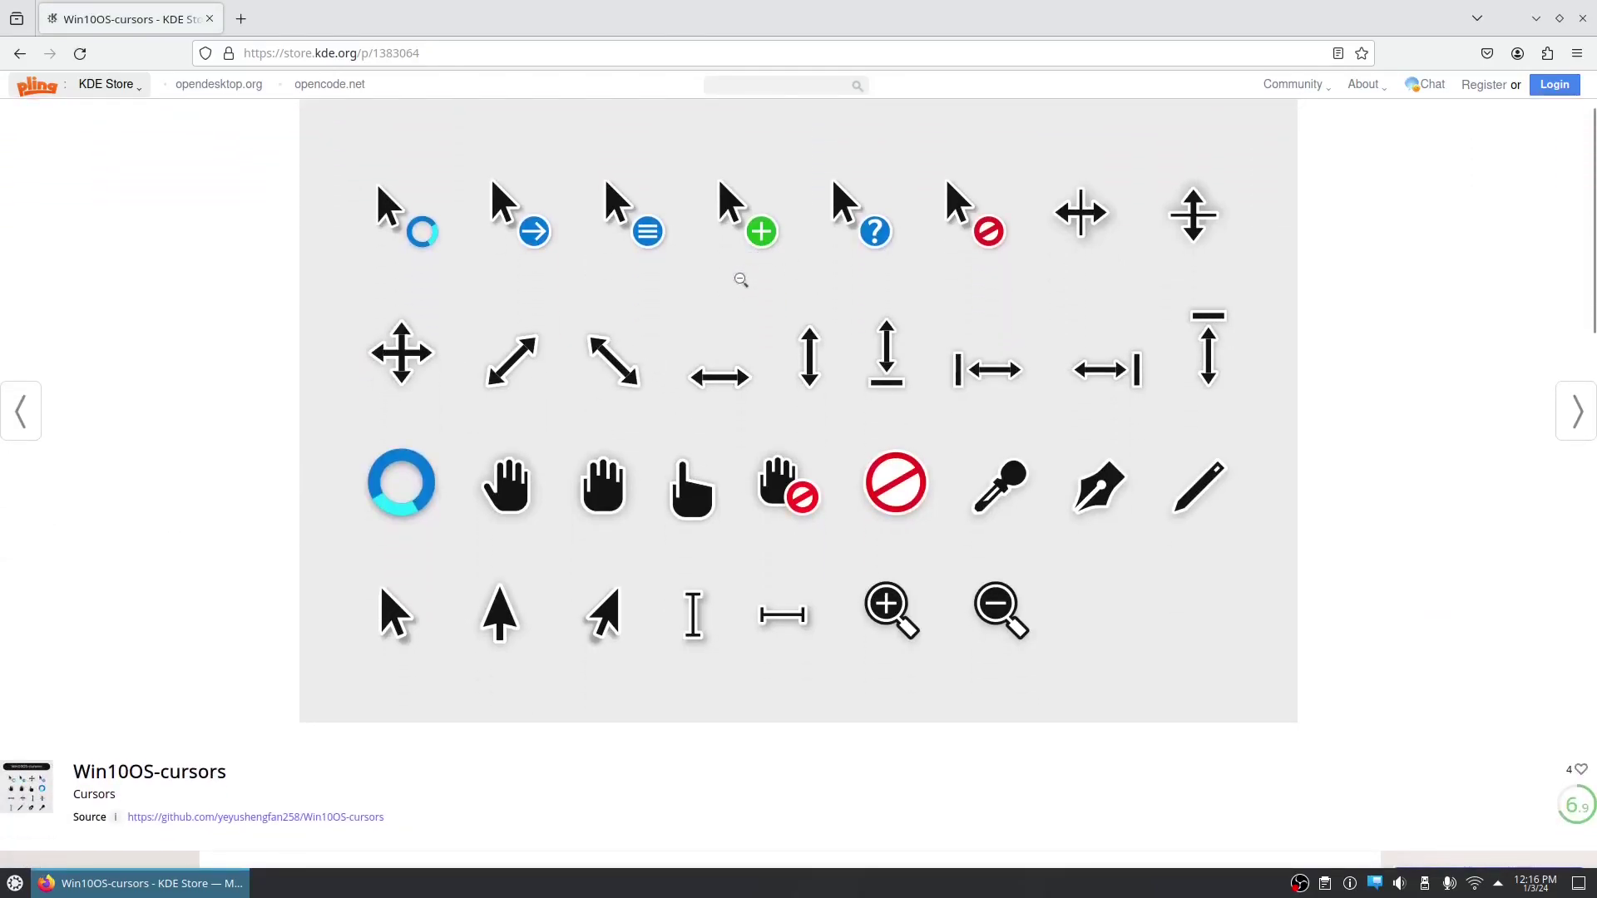
pyautogui.click(748, 287)
pyautogui.scroll(-1, 750, 294)
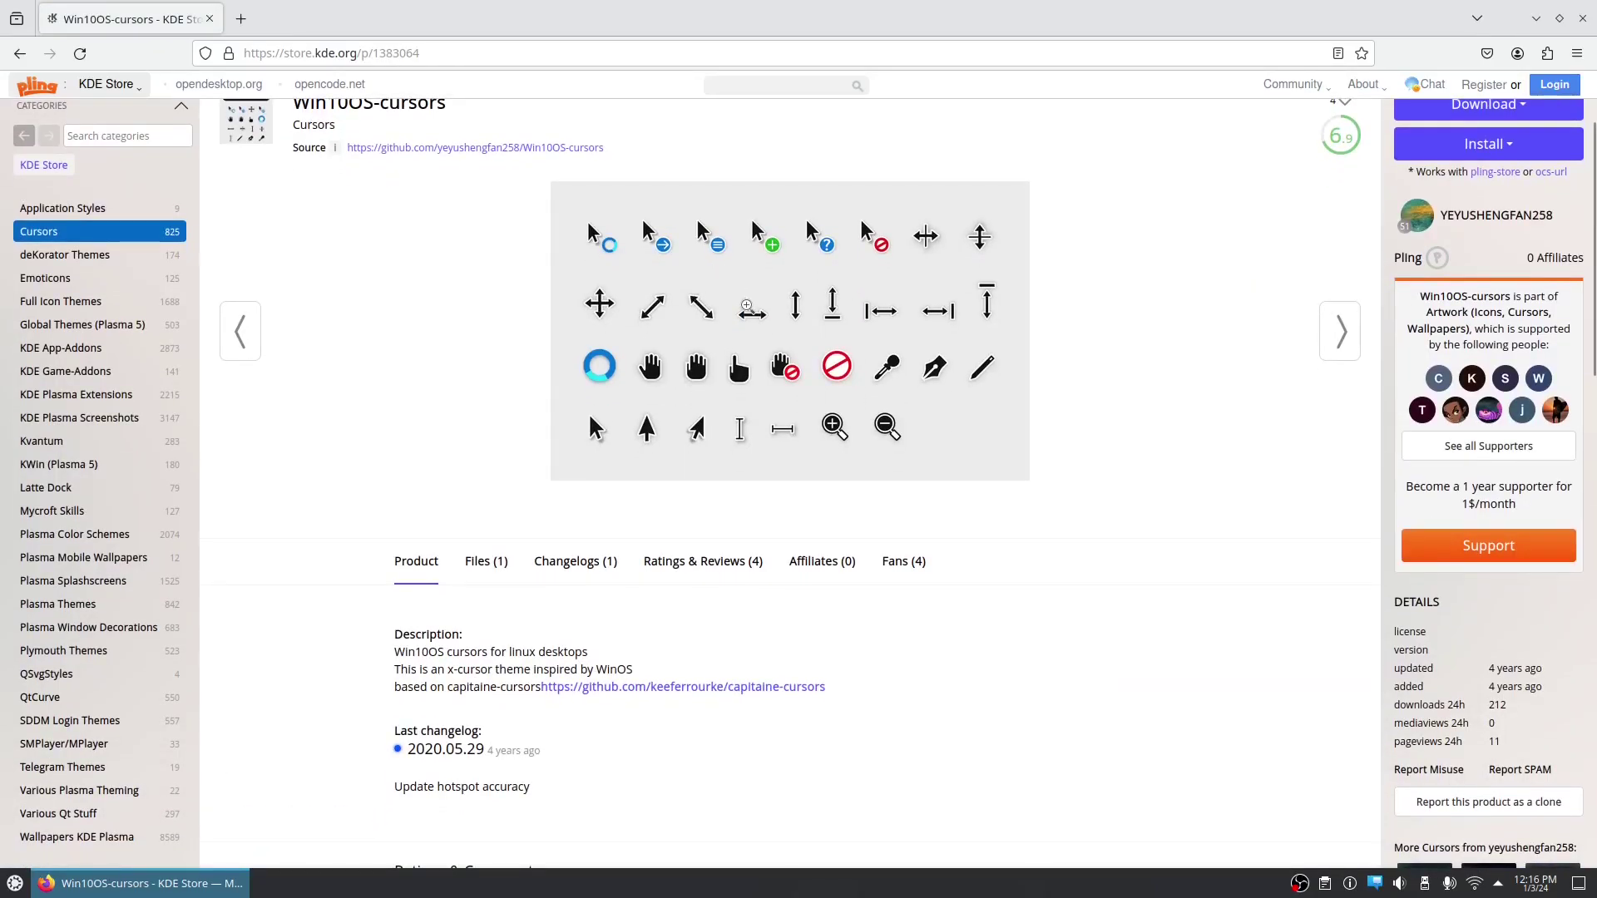
pyautogui.scroll(3, 747, 305)
pyautogui.click(1443, 260)
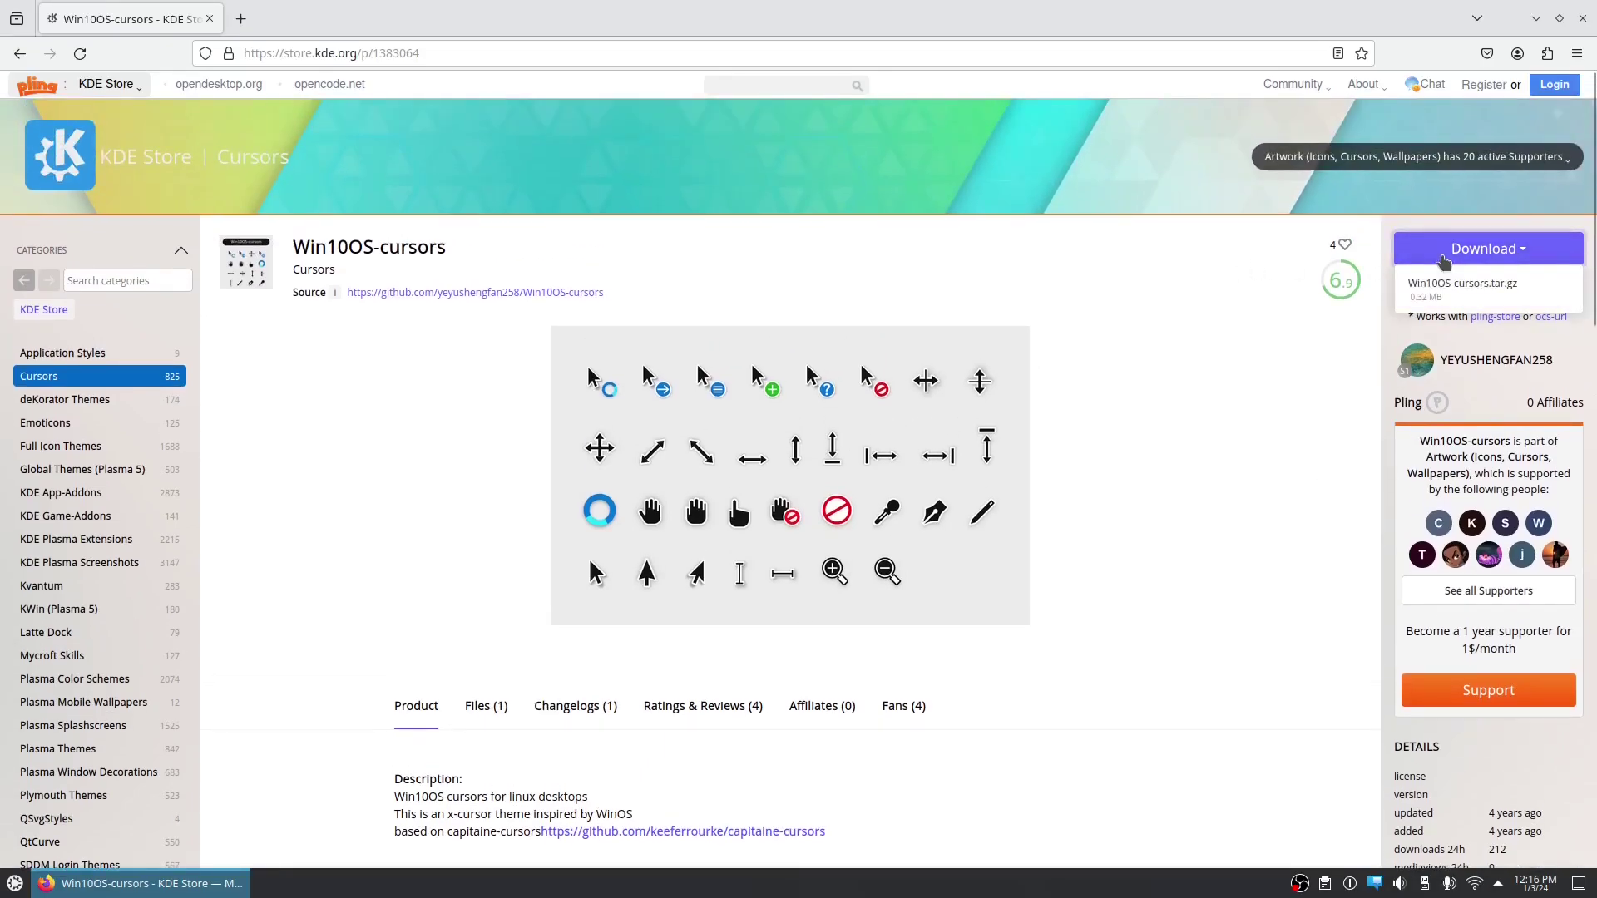
# - Search 'windows11-dark-color' and download Windows11Dark.zip from the Windows11-dark Color Theme page
pyautogui.click(749, 85)
pyautogui.write('wind')
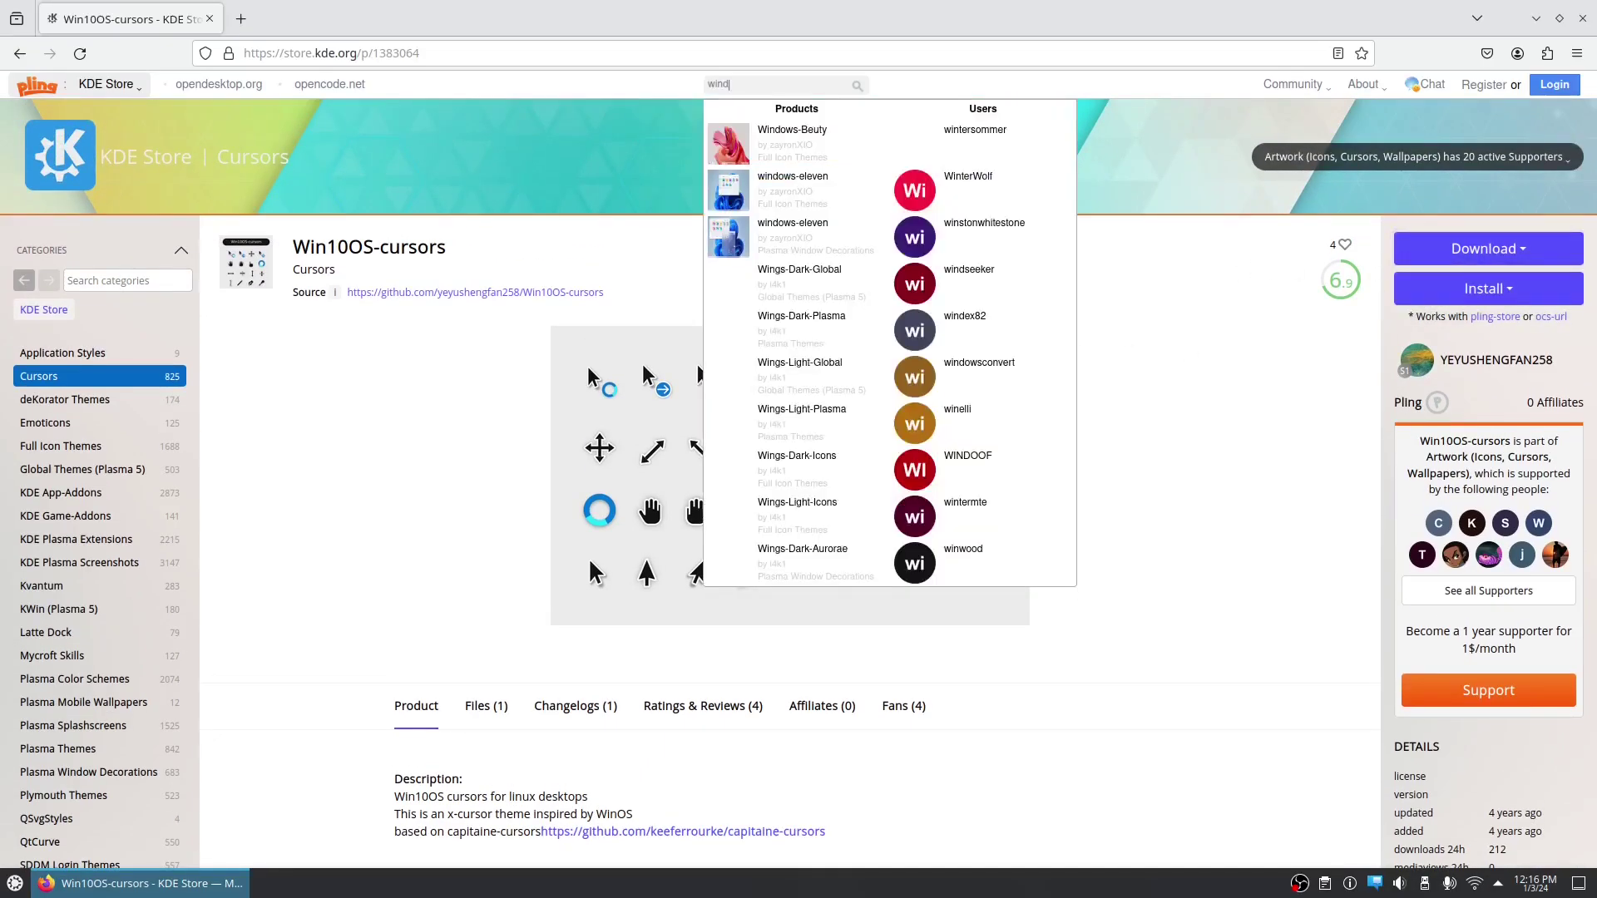
pyautogui.write('ows1')
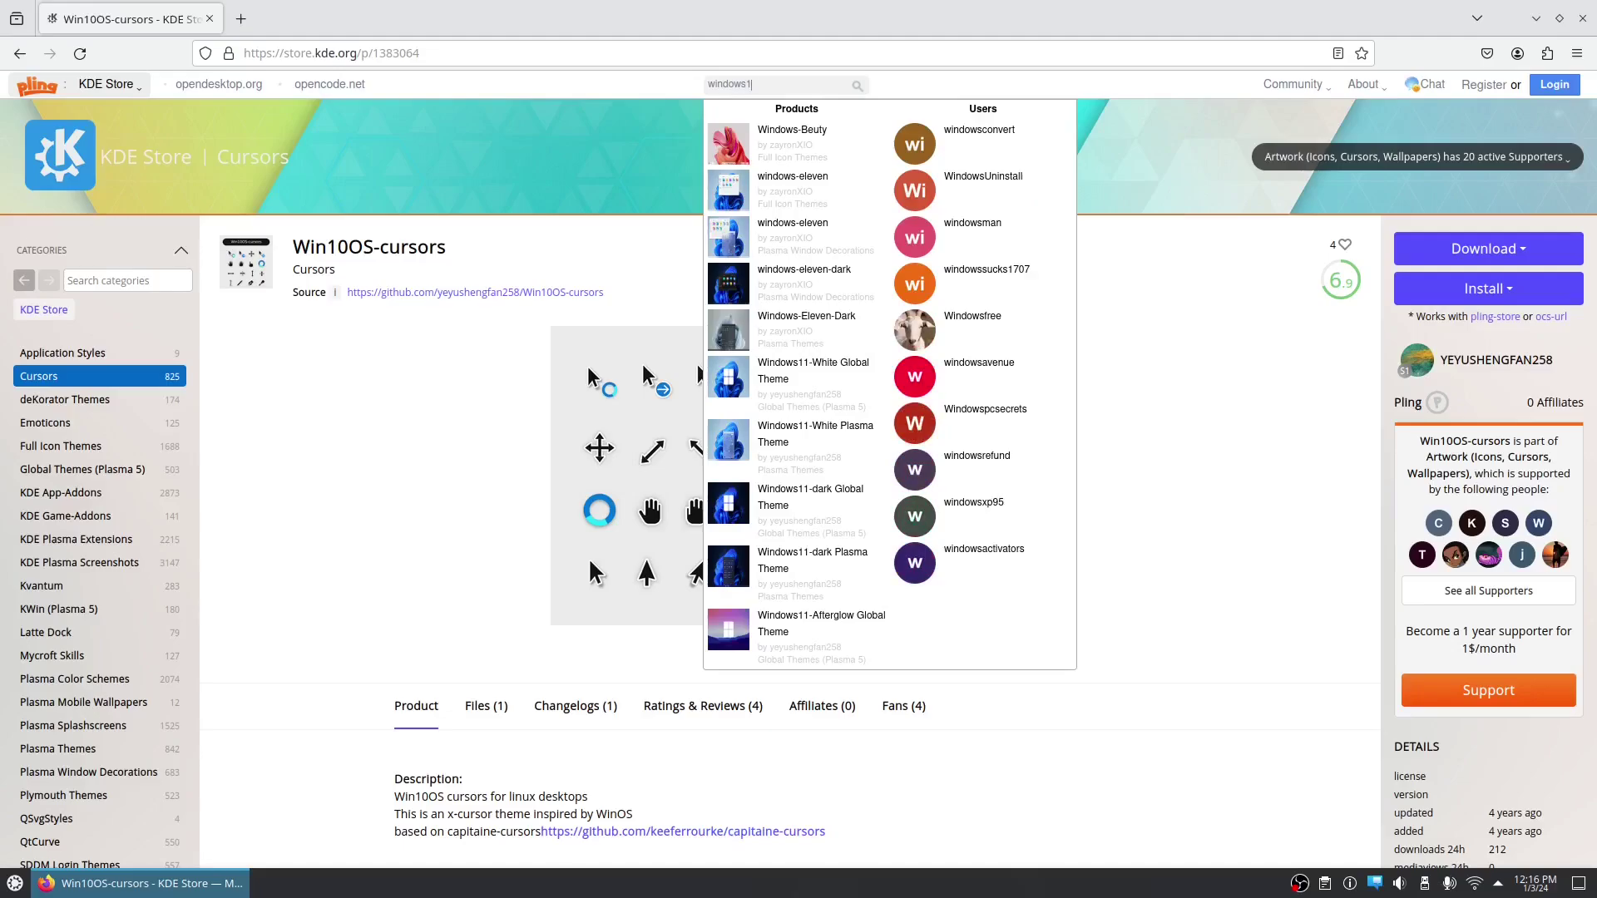
pyautogui.write('1-dark-co')
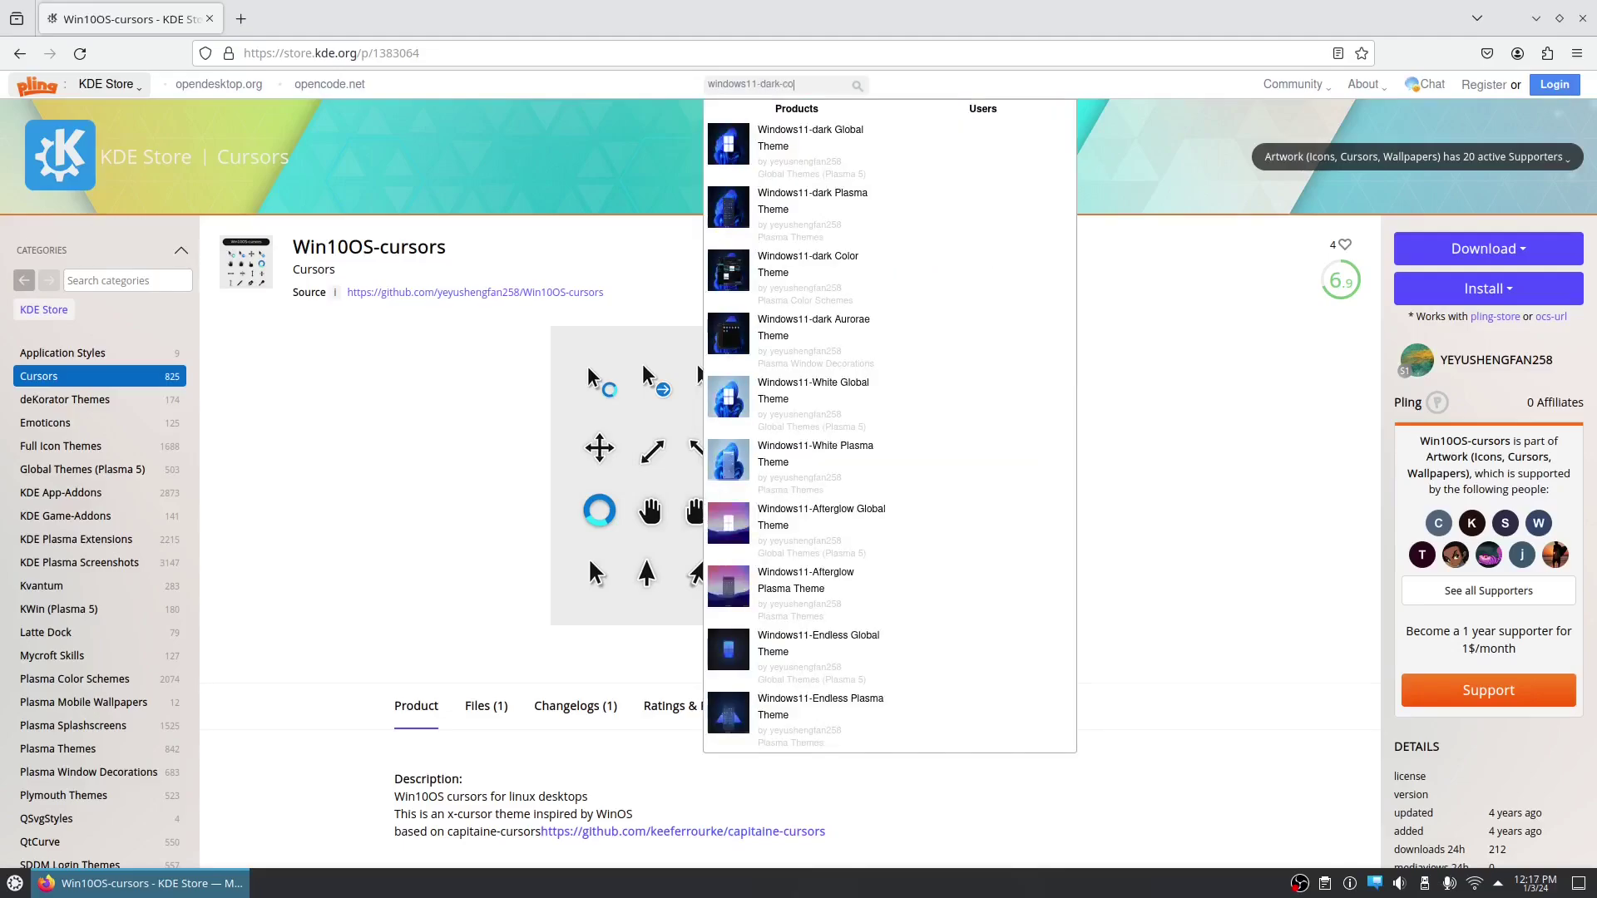
pyautogui.write('lor')
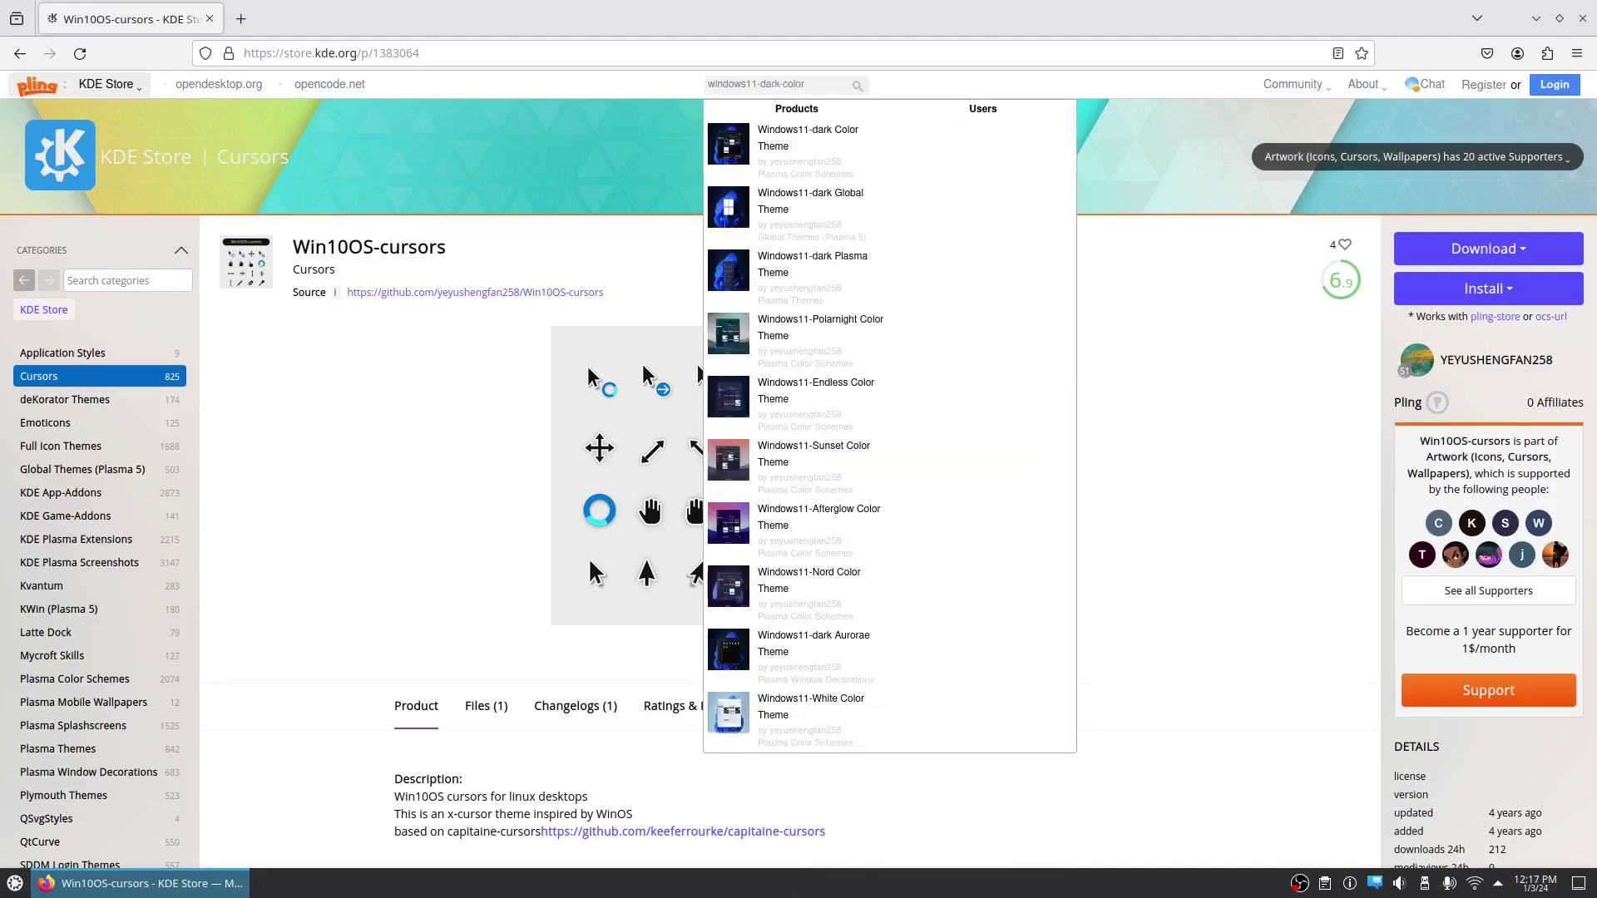
pyautogui.click(720, 143)
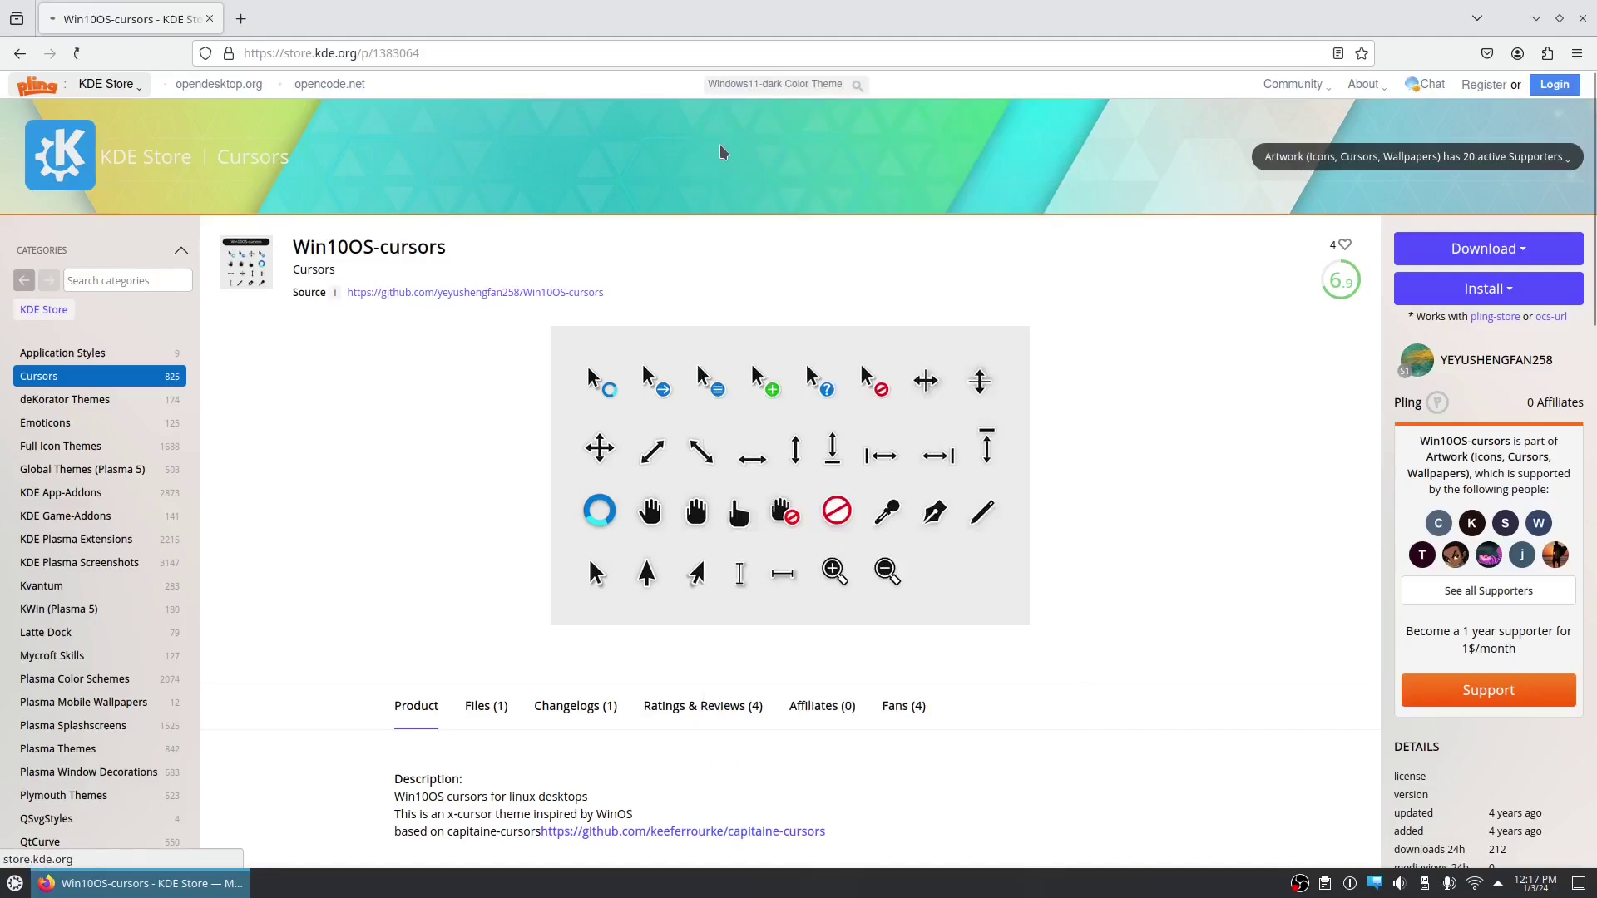
pyautogui.click(1484, 249)
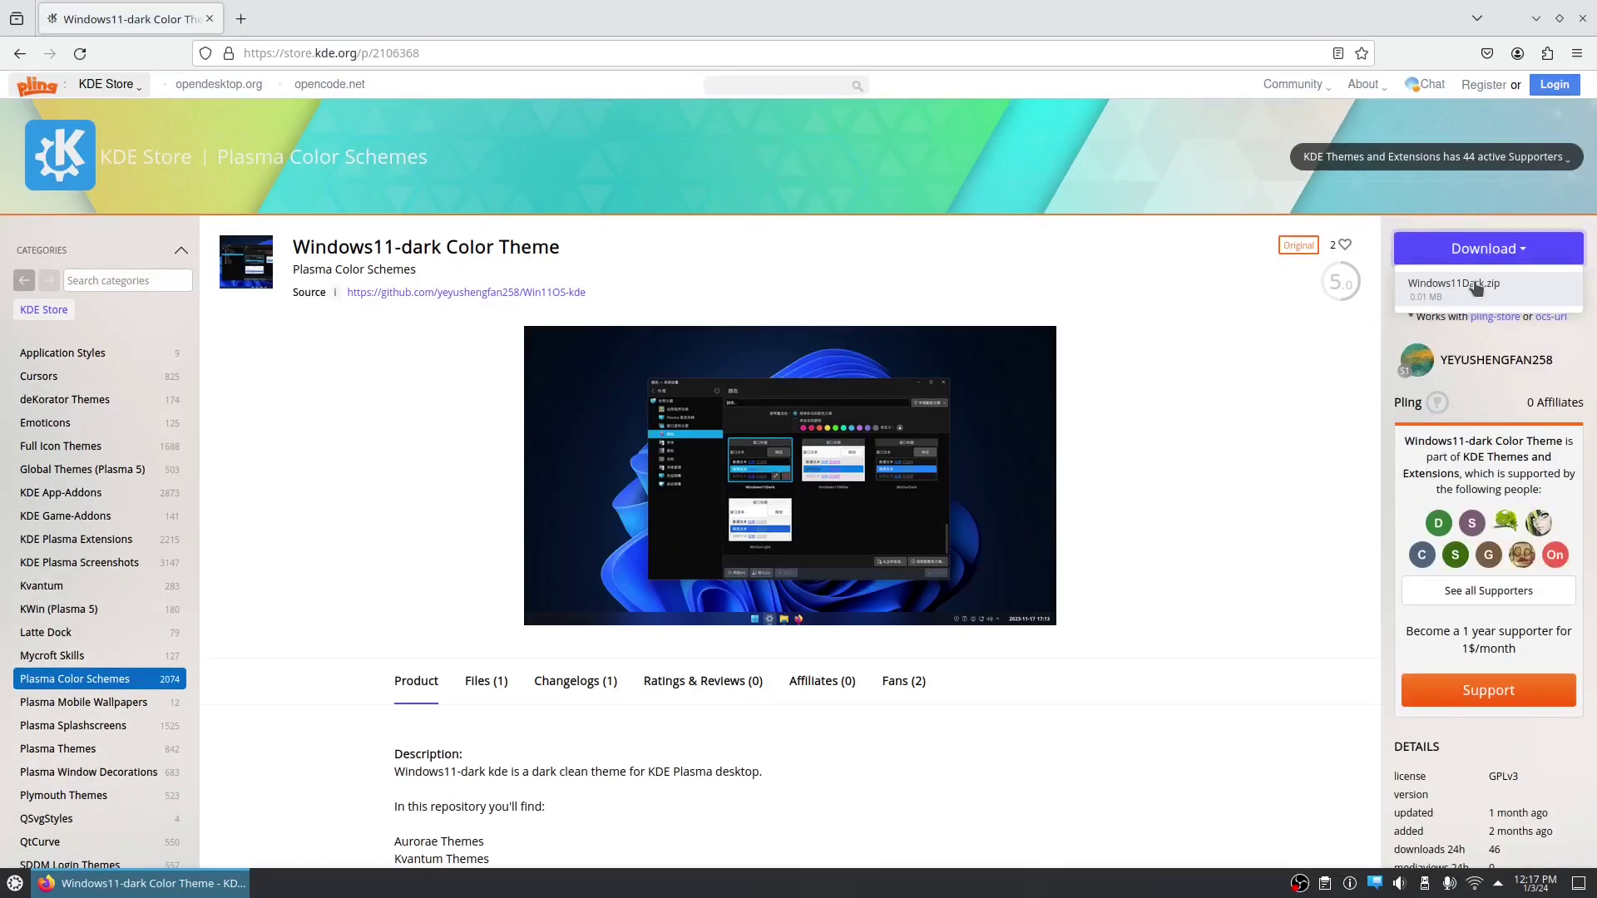
pyautogui.click(1477, 287)
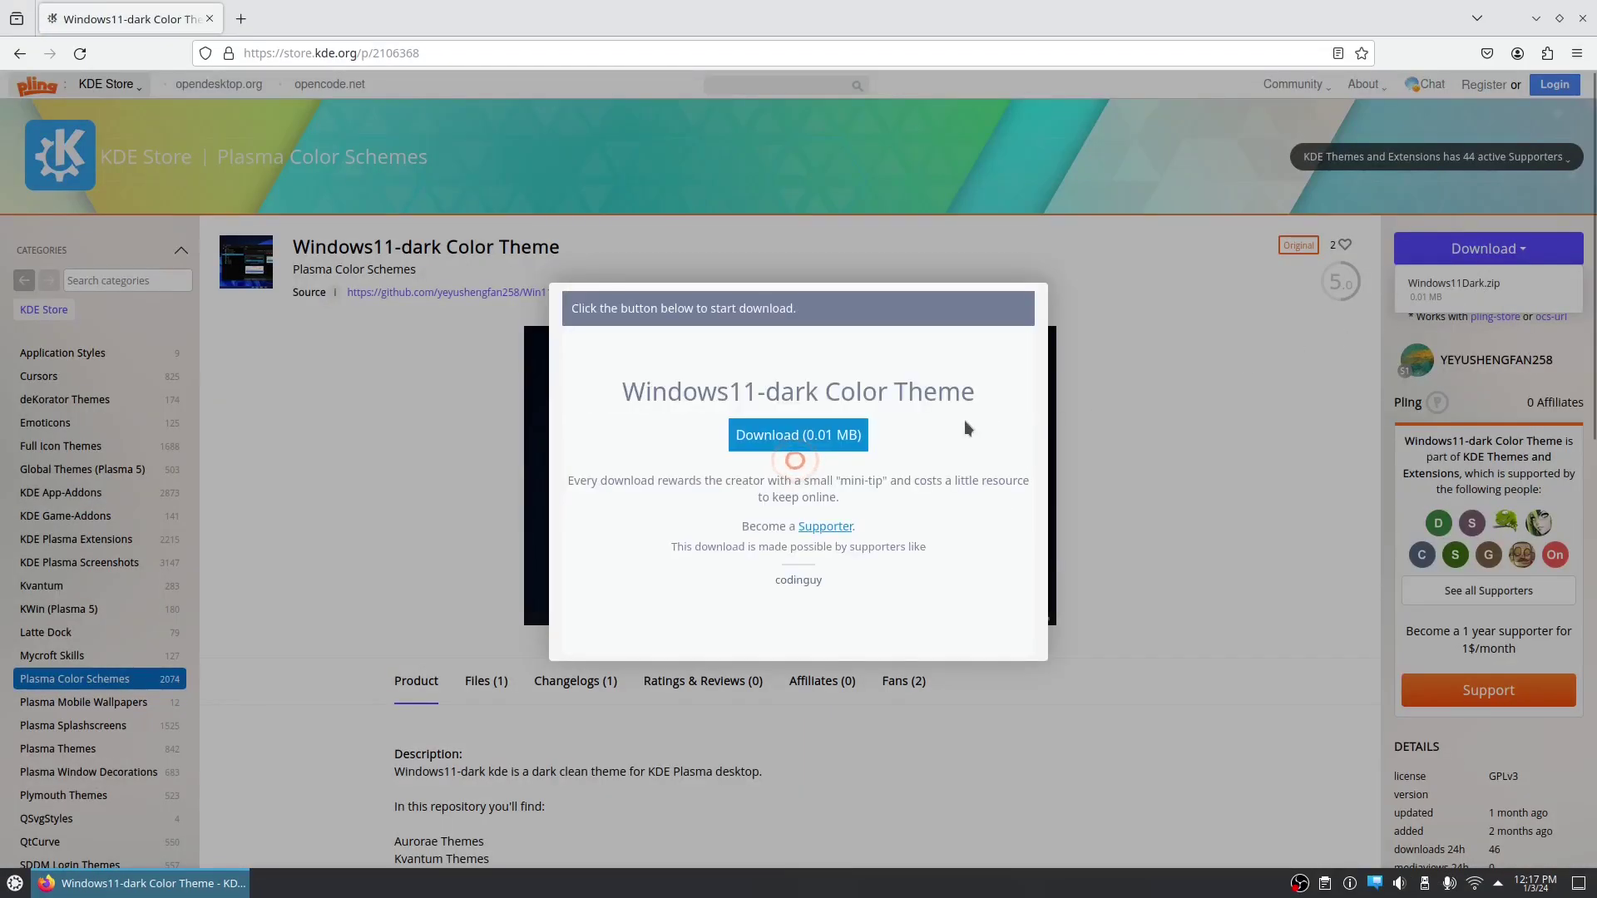
pyautogui.click(765, 84)
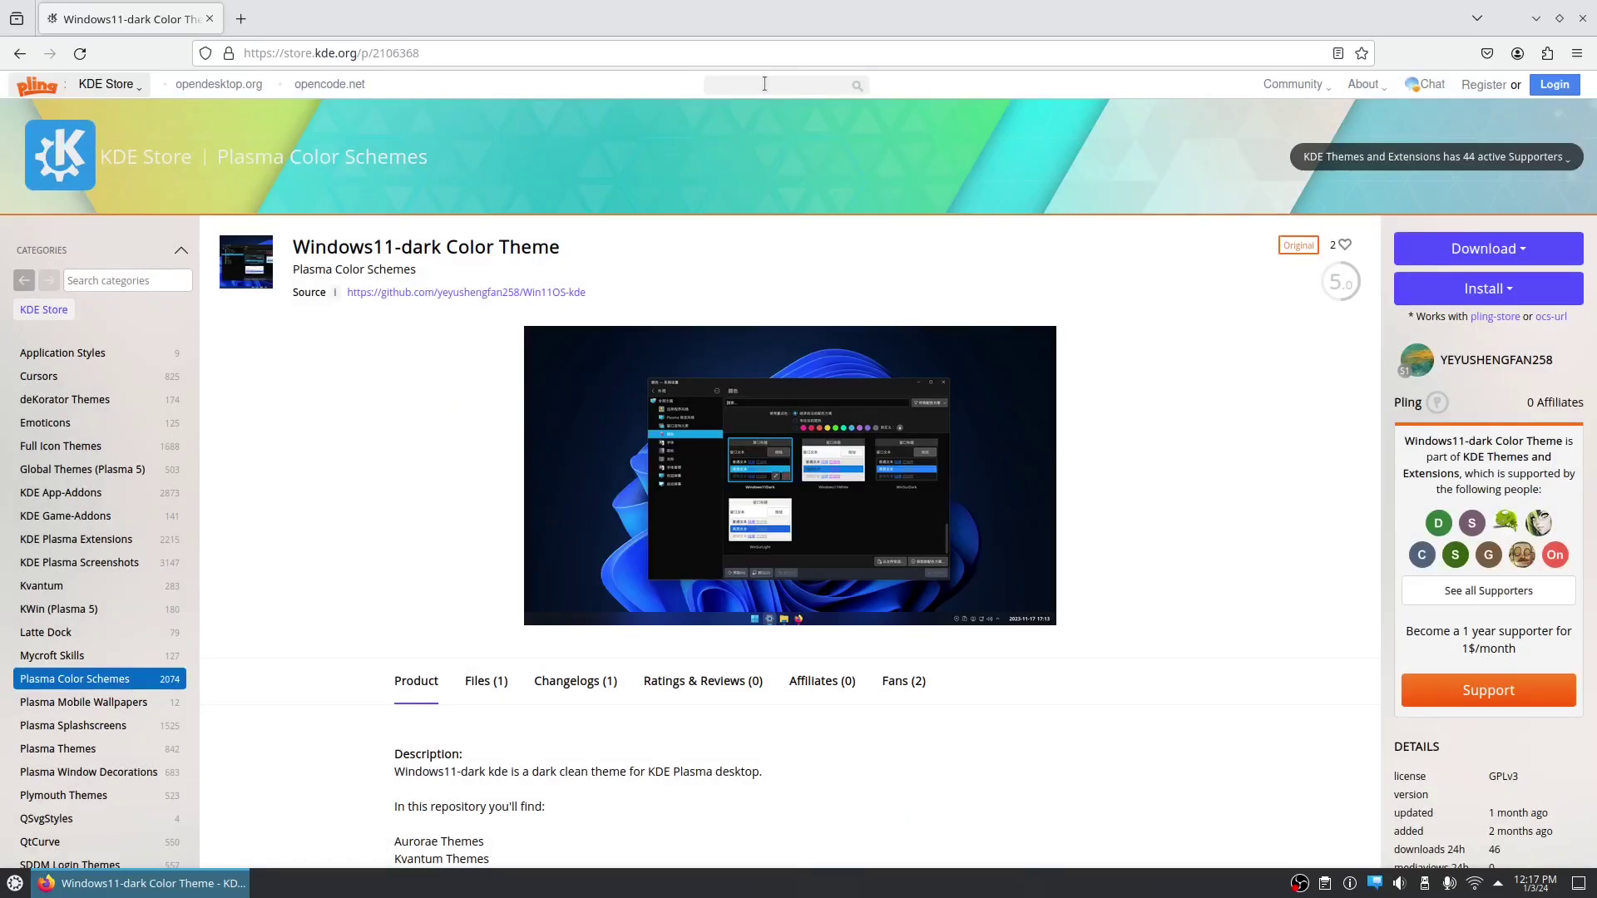
# - Close Firefox and open the Documents/ux folder in Dolphin
pyautogui.click(1583, 18)
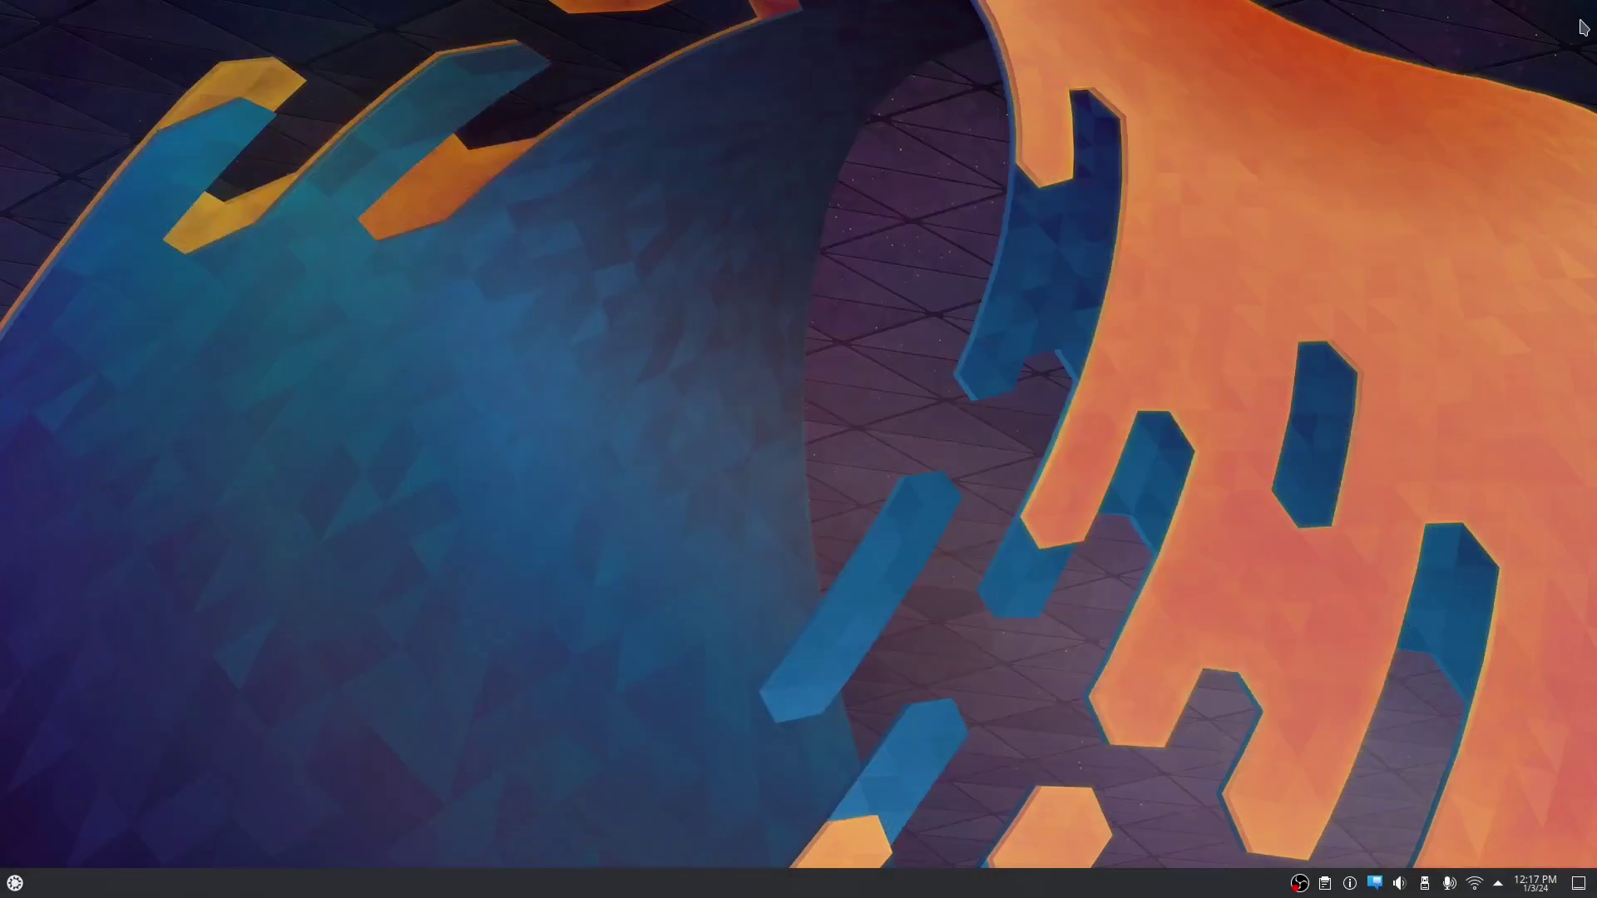
pyautogui.click(15, 884)
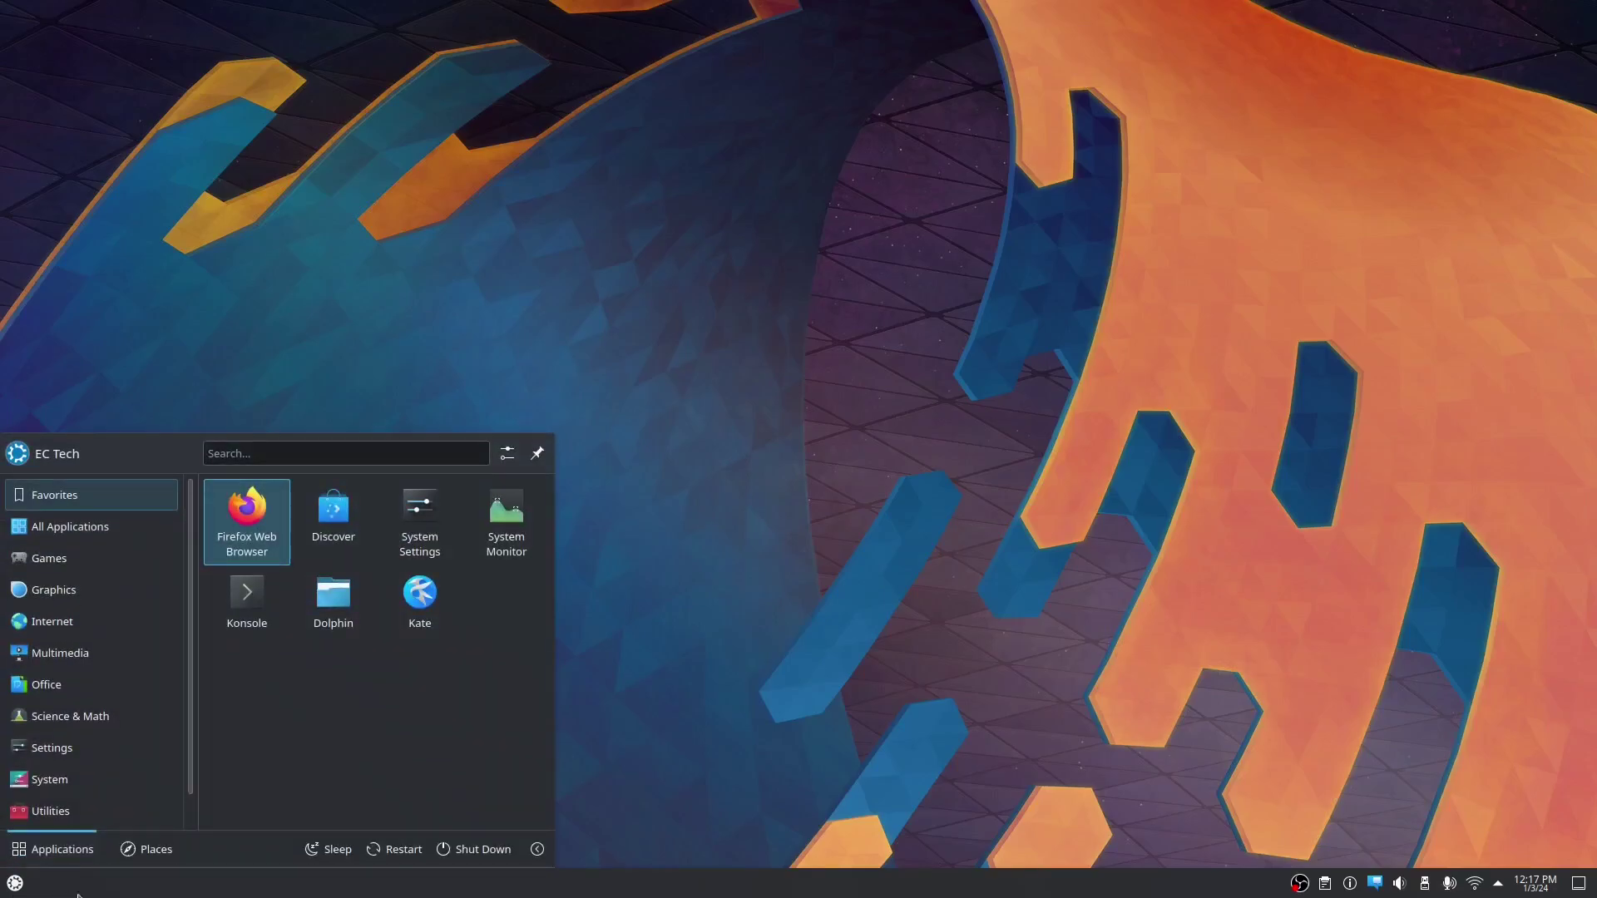
pyautogui.click(326, 616)
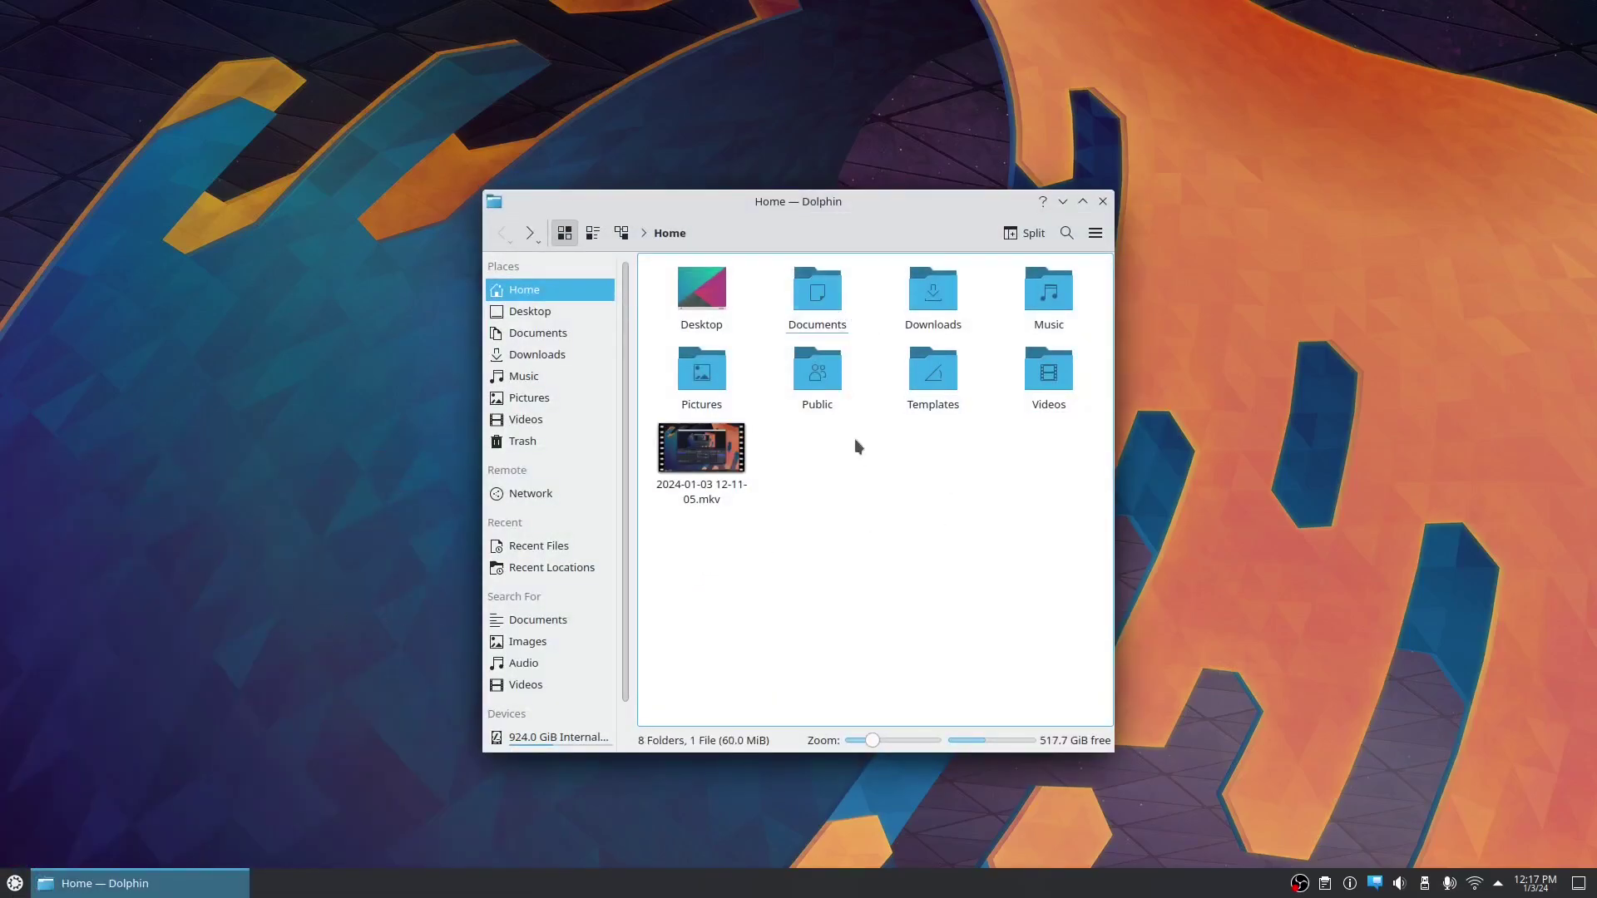
pyautogui.click(823, 321)
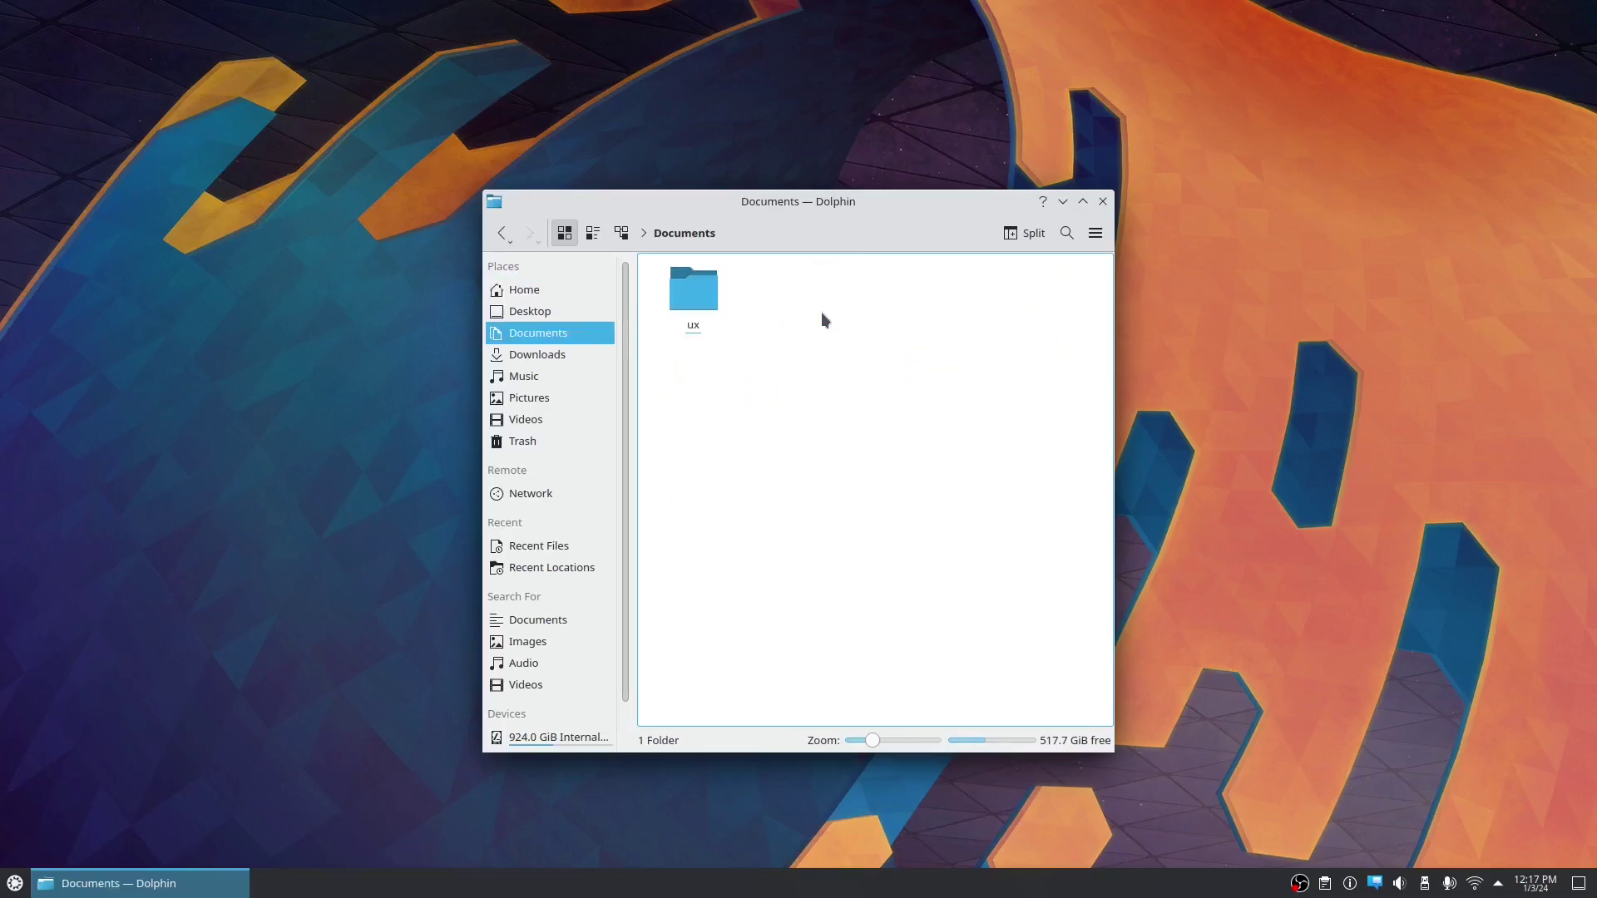
pyautogui.click(705, 311)
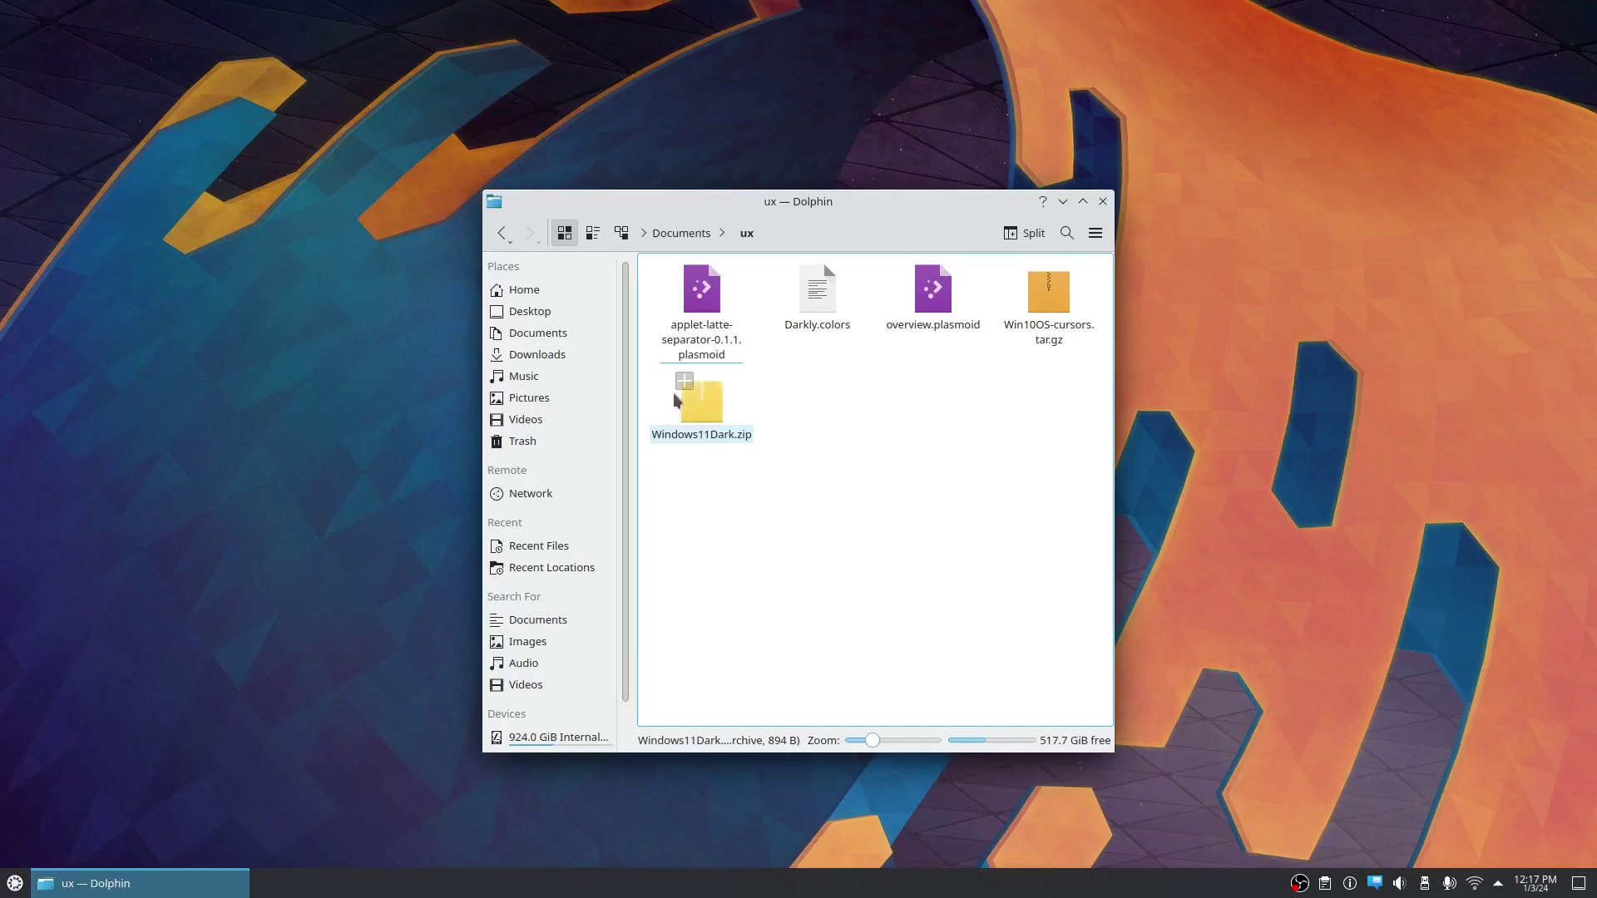
# - Extract Windows11Dark.zip into the ux folder, producing Windows11Dark.colors
pyautogui.rightClick(726, 431)
pyautogui.moveTo(822, 626)
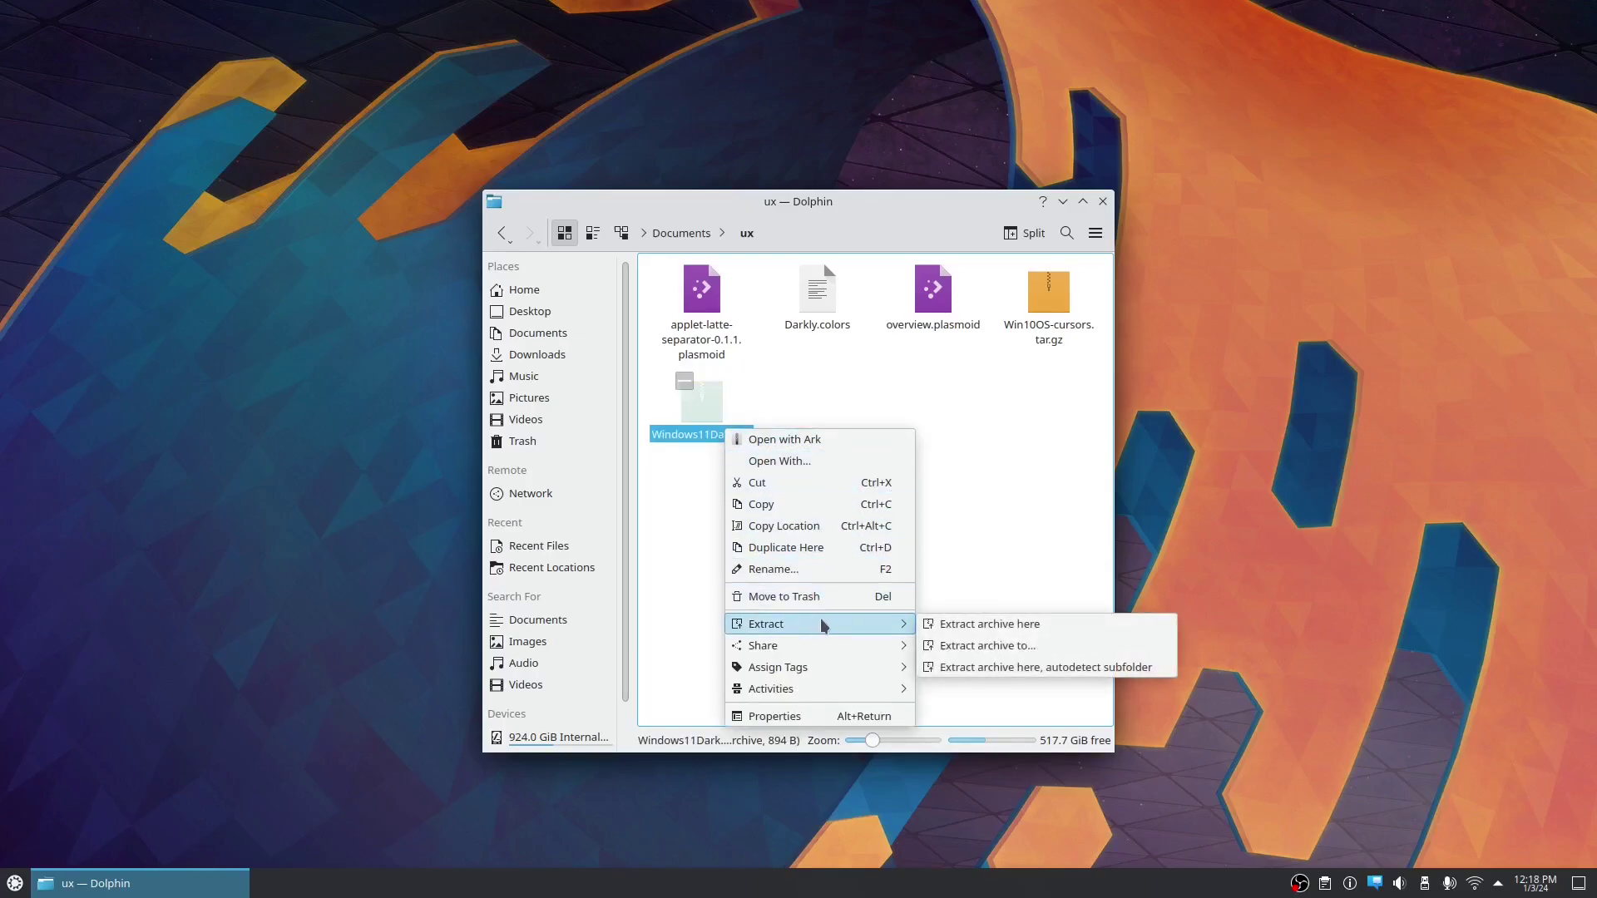
pyautogui.click(991, 541)
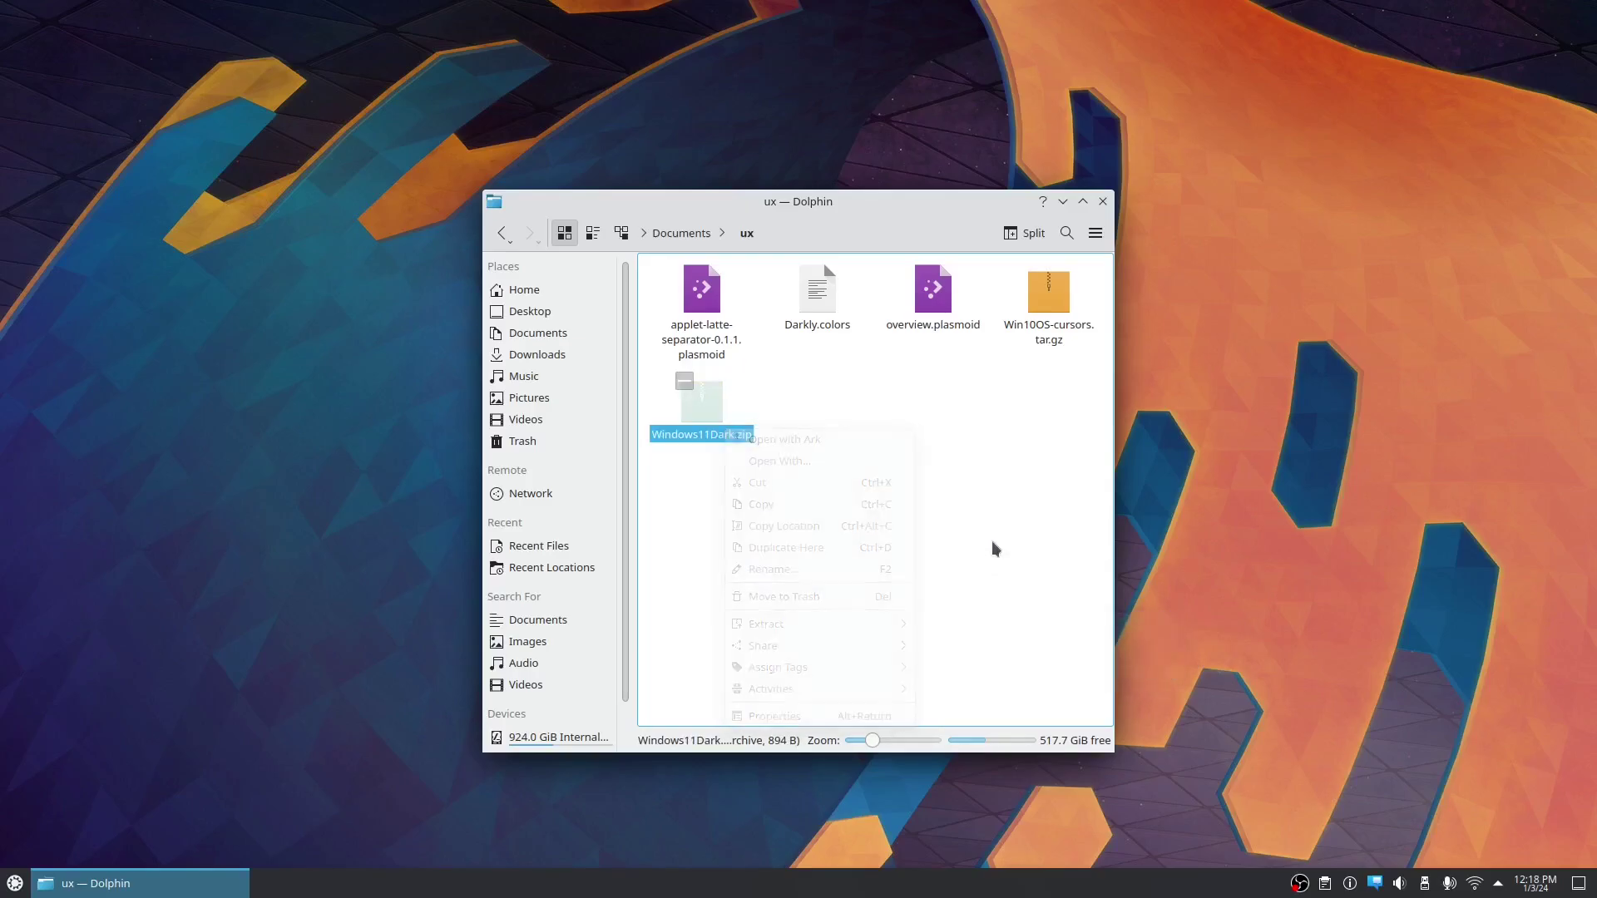
pyautogui.click(991, 541)
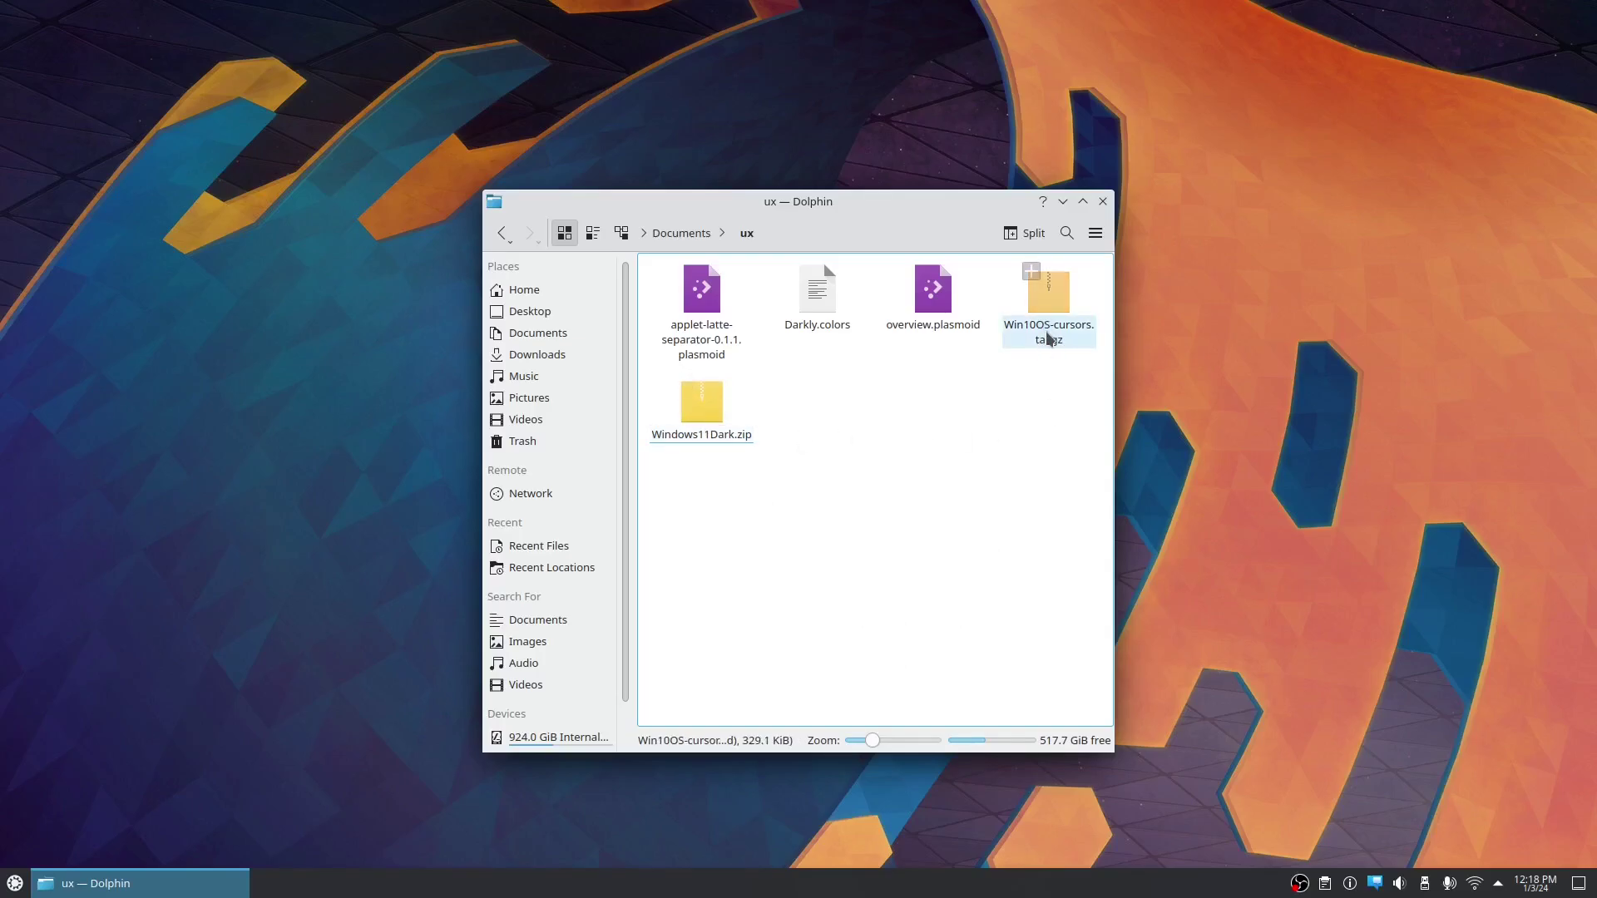
pyautogui.click(712, 436)
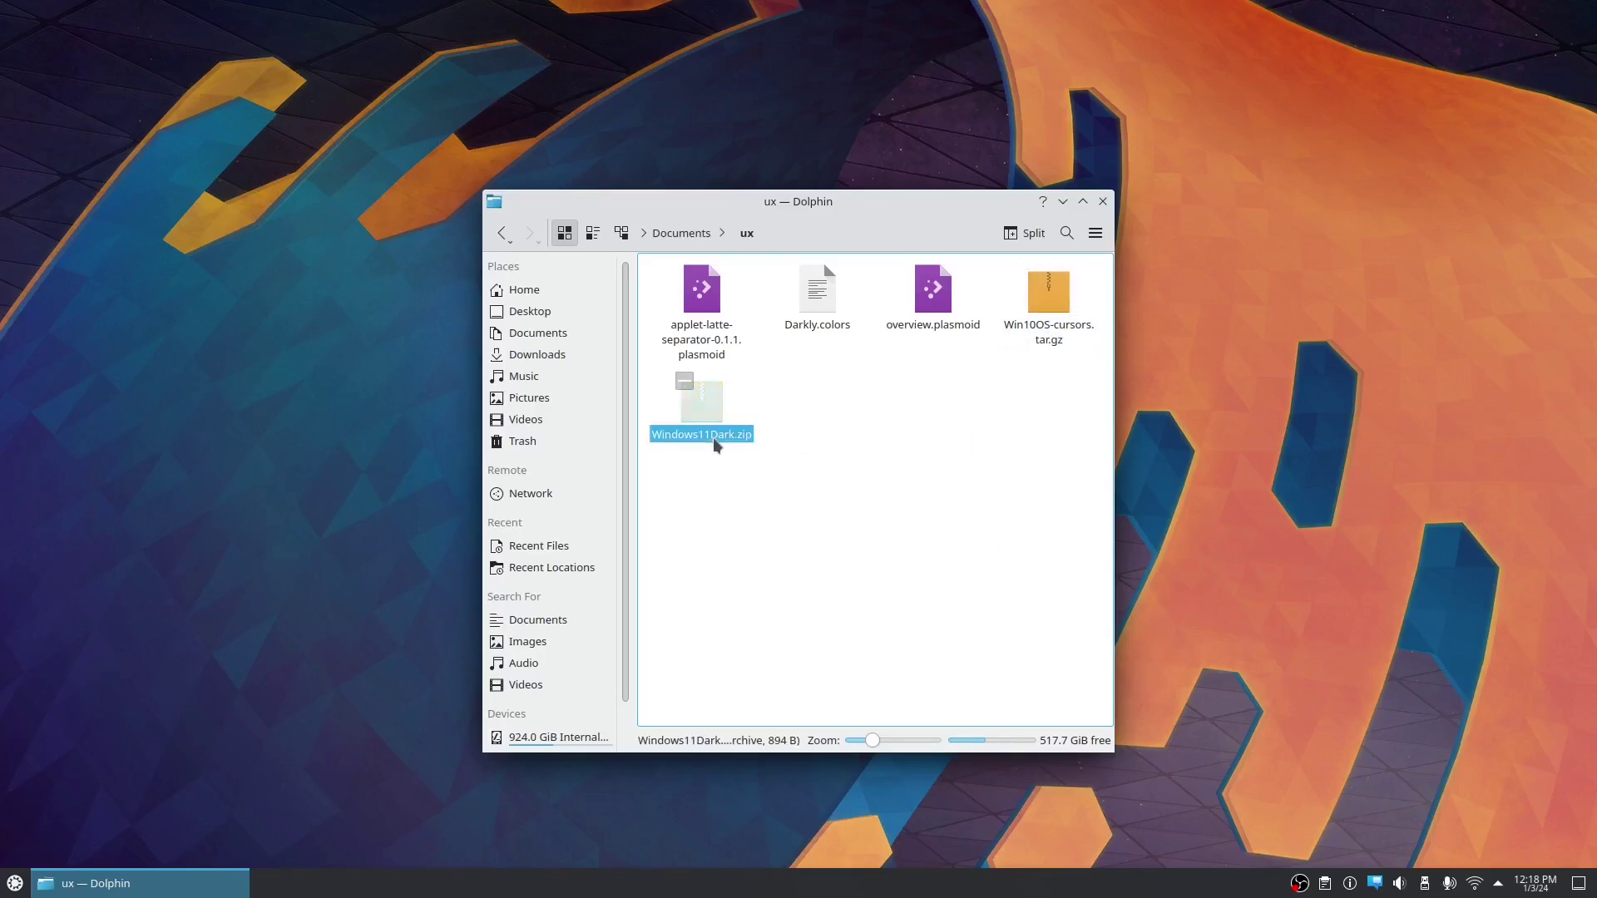
pyautogui.rightClick(714, 438)
pyautogui.moveTo(786, 639)
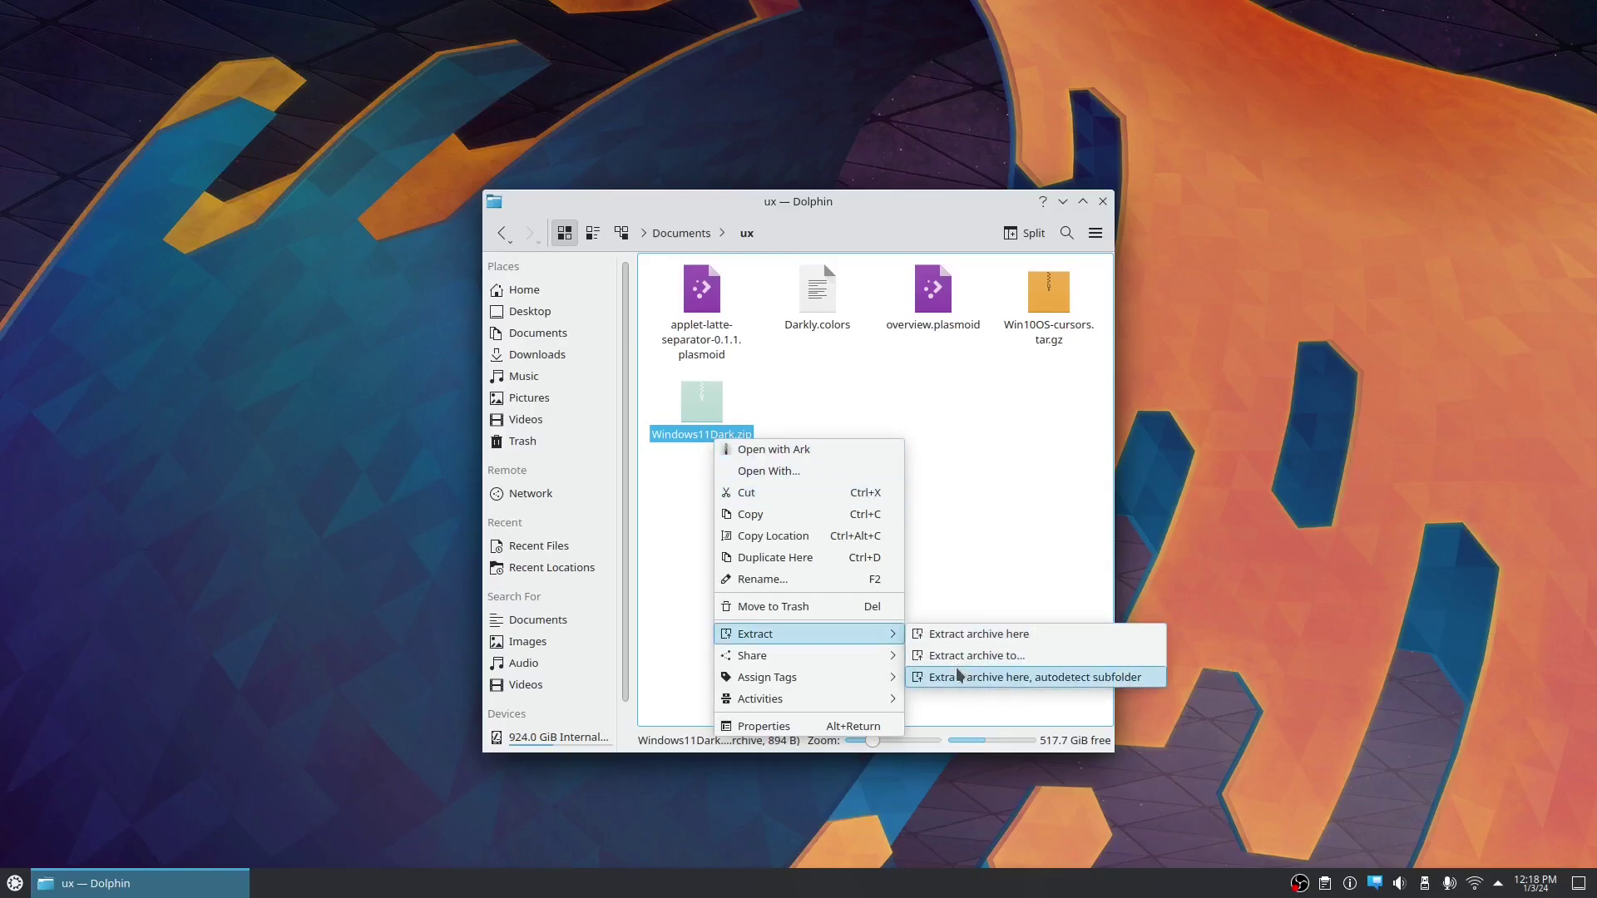
pyautogui.press('Escape')
pyautogui.press('Escape')
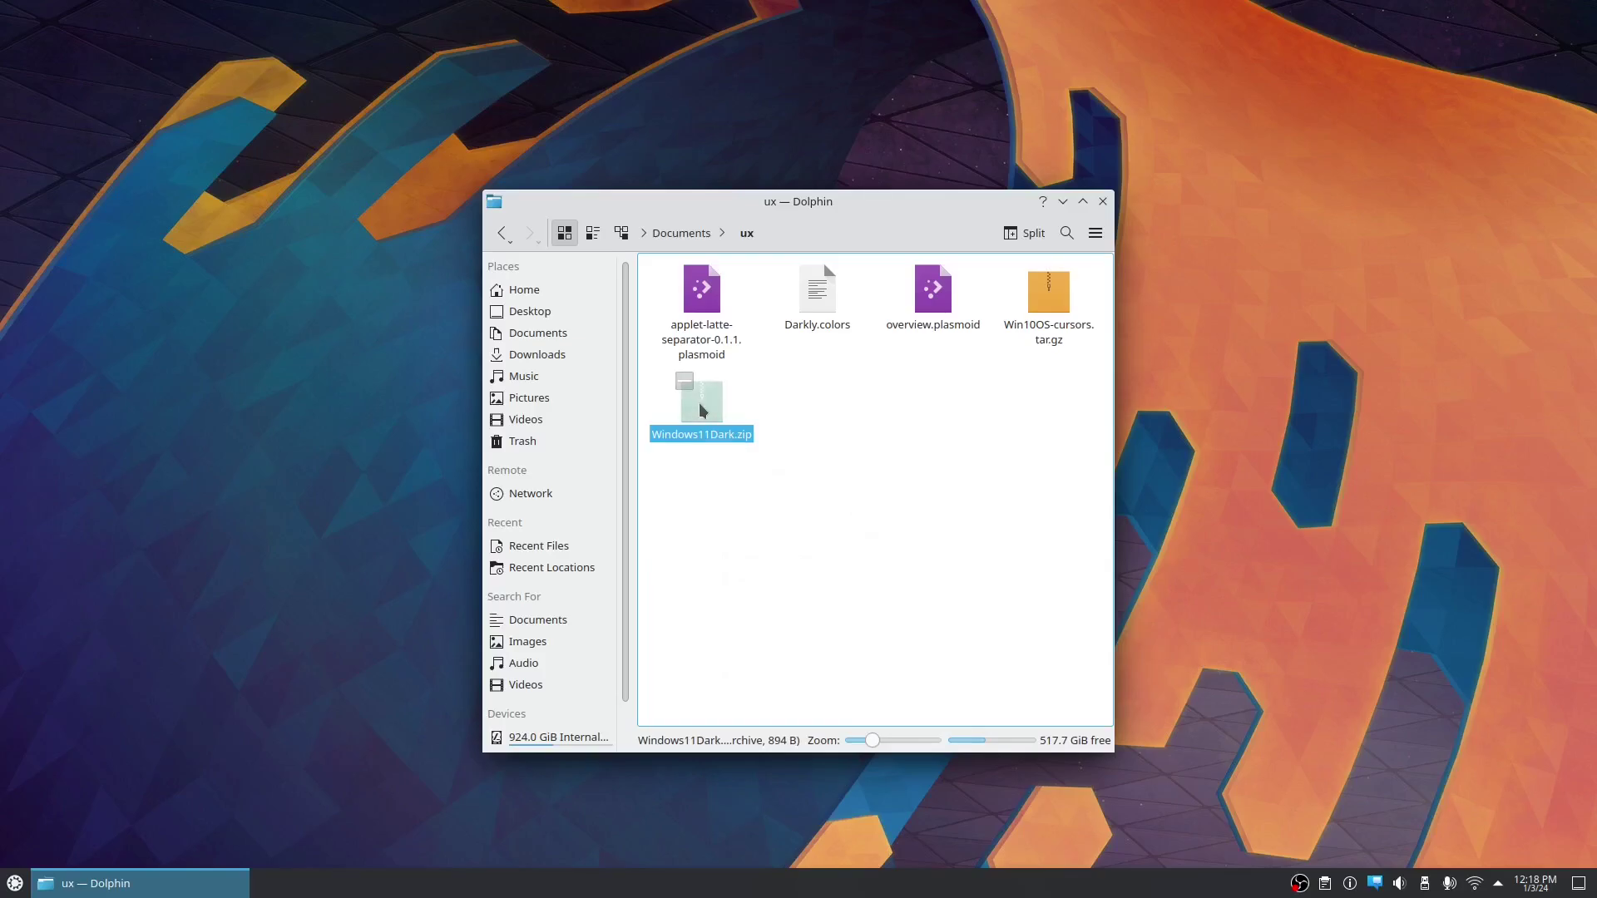
pyautogui.rightClick(701, 404)
pyautogui.moveTo(791, 601)
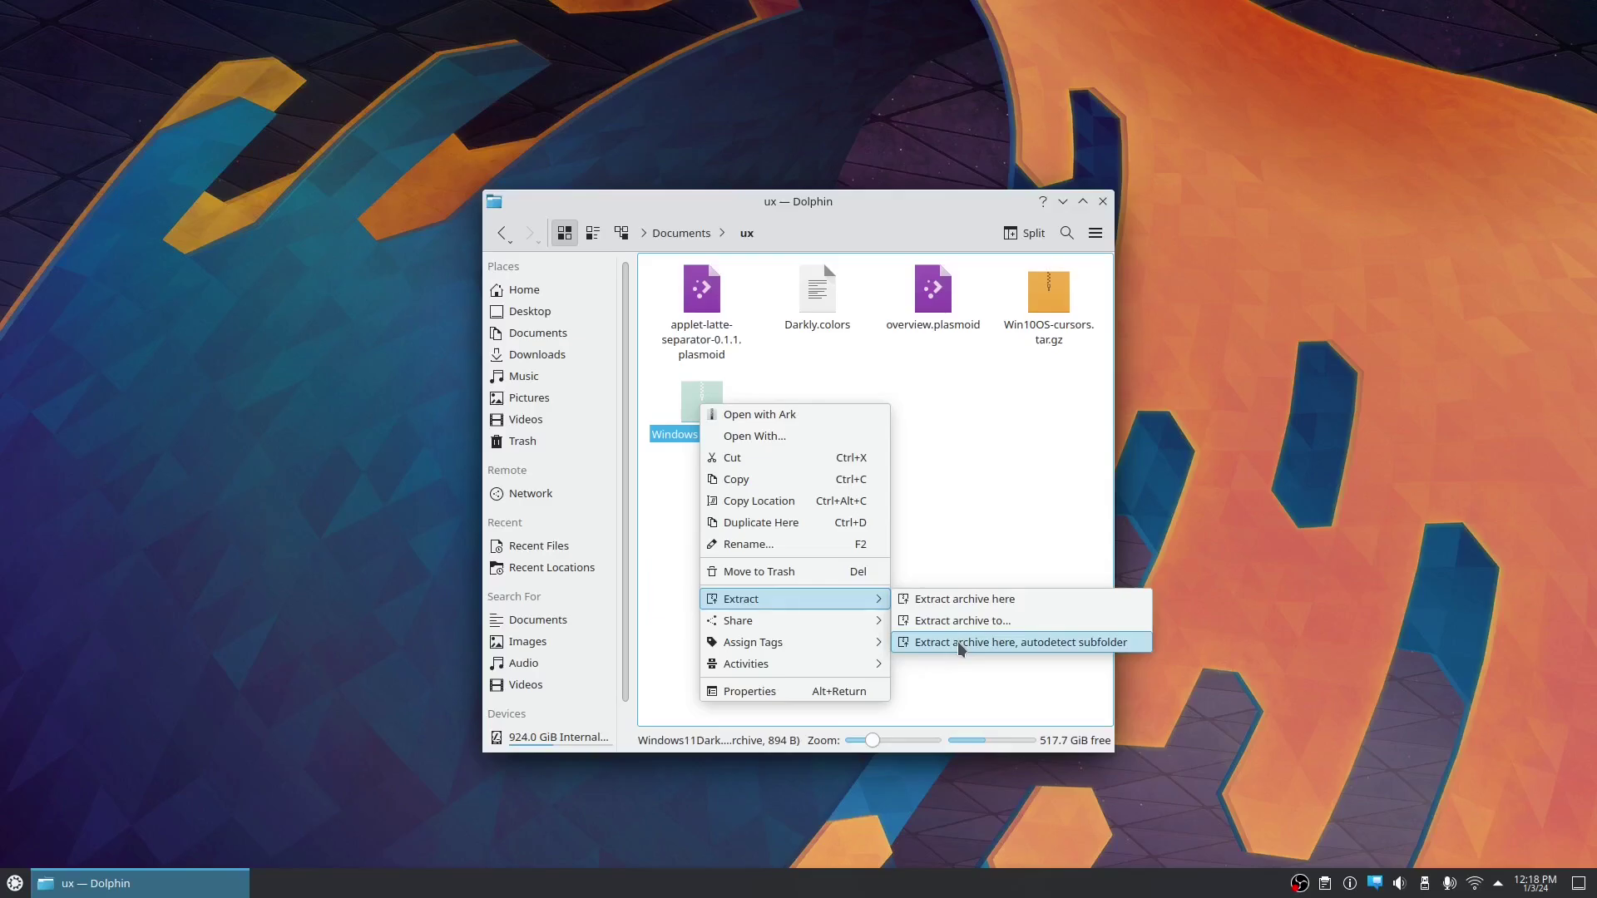
pyautogui.click(1050, 641)
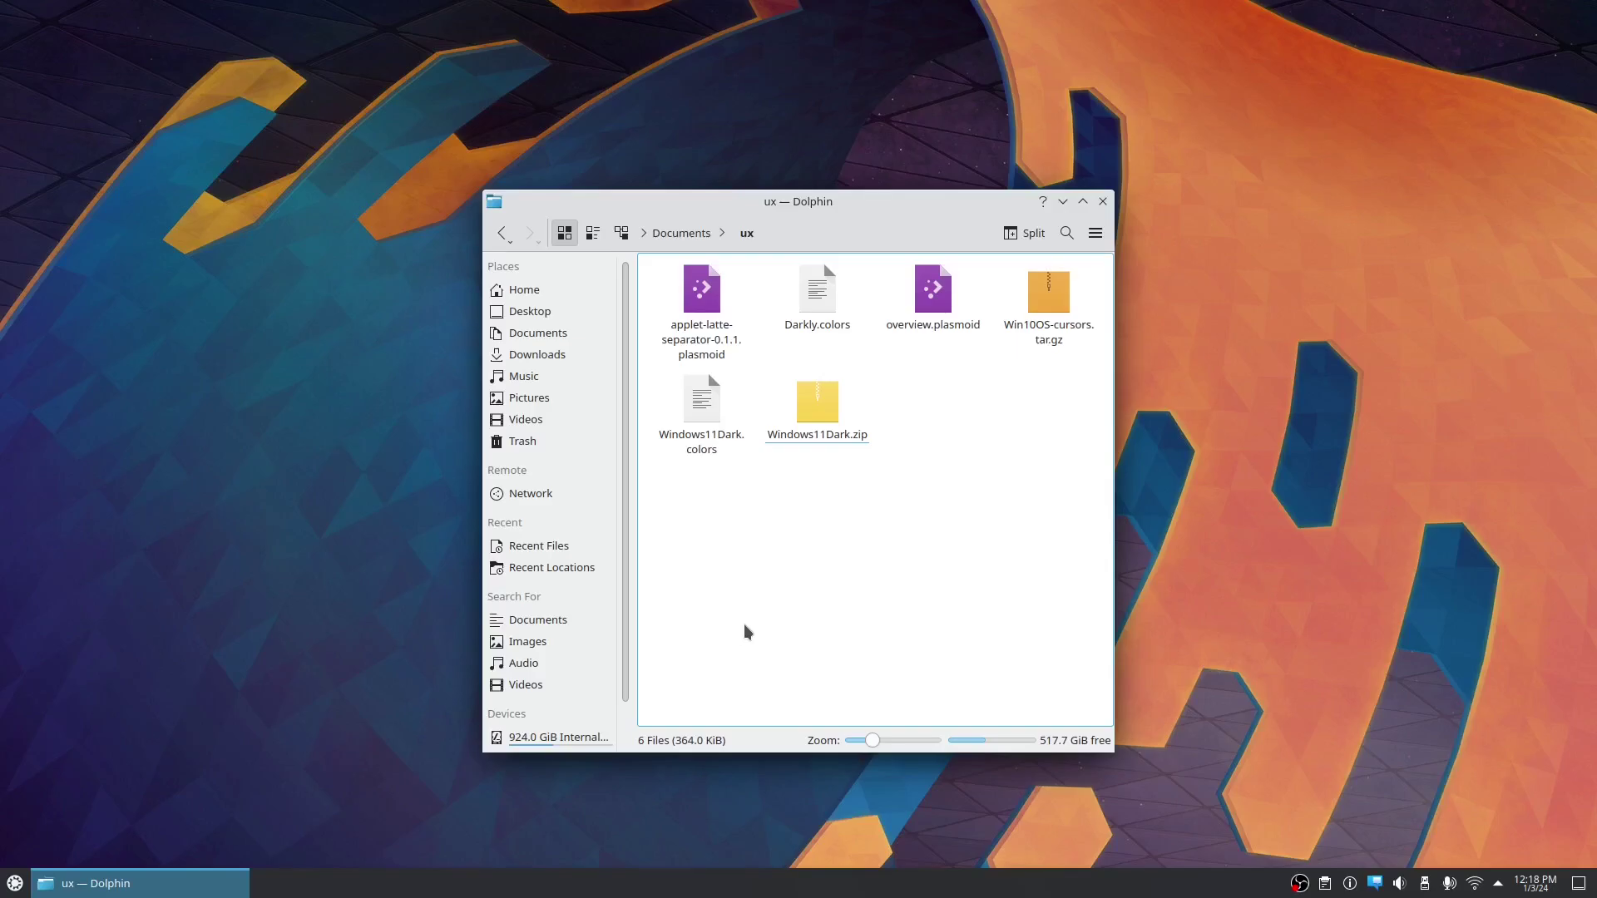
# - In System Settings, apply Breeze instead of Kubuntu under Appearance > Plasma Style
pyautogui.press('super')
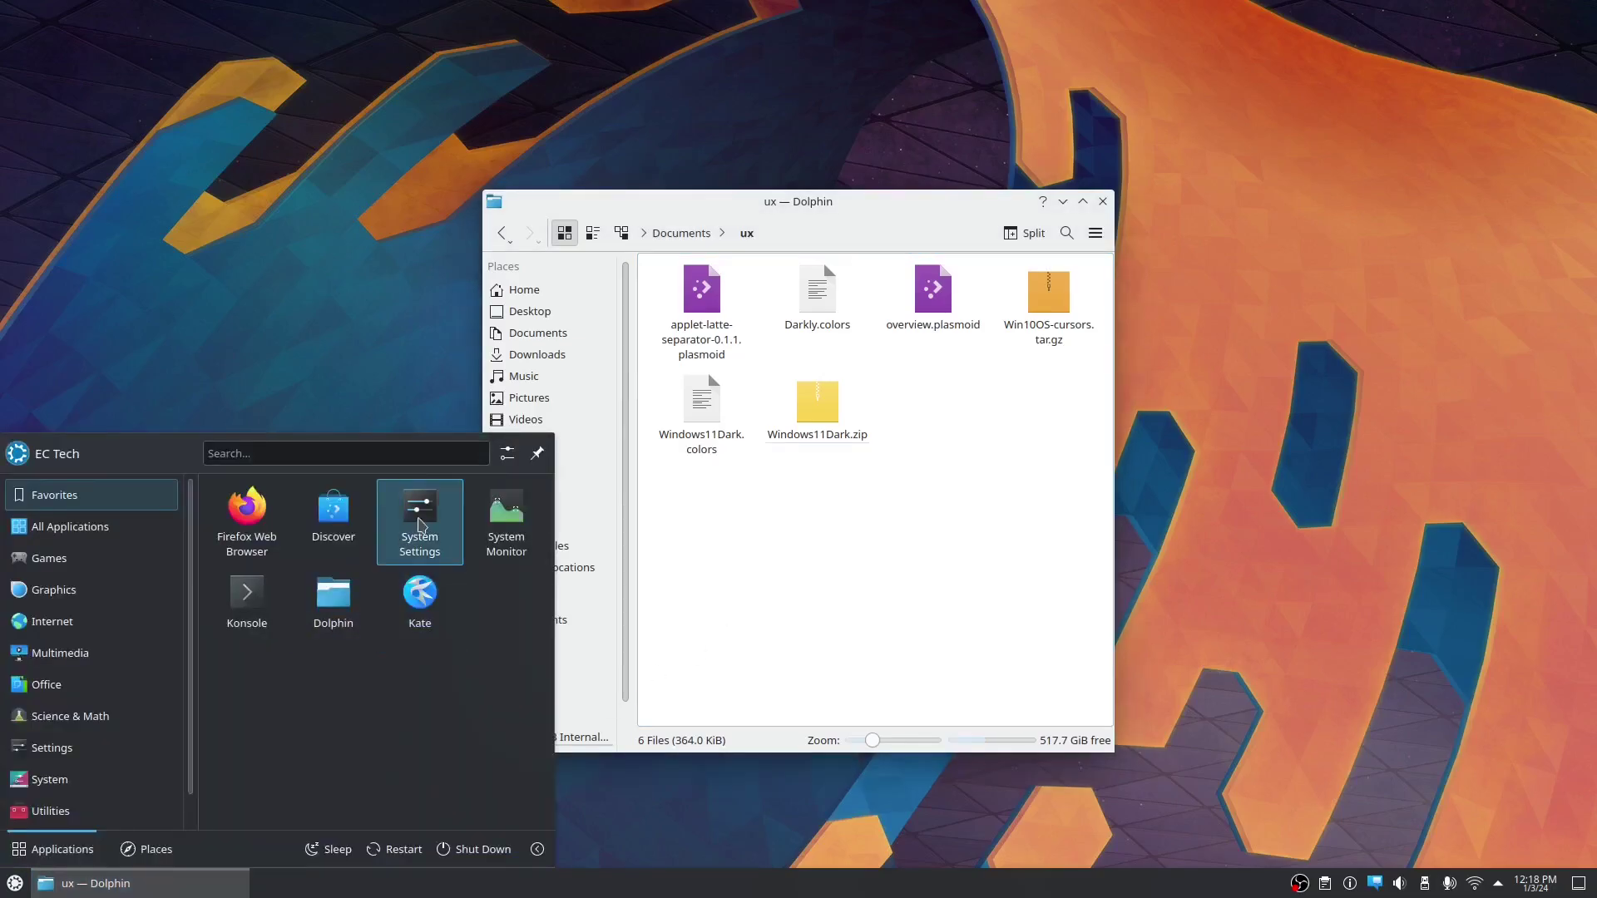
pyautogui.click(417, 520)
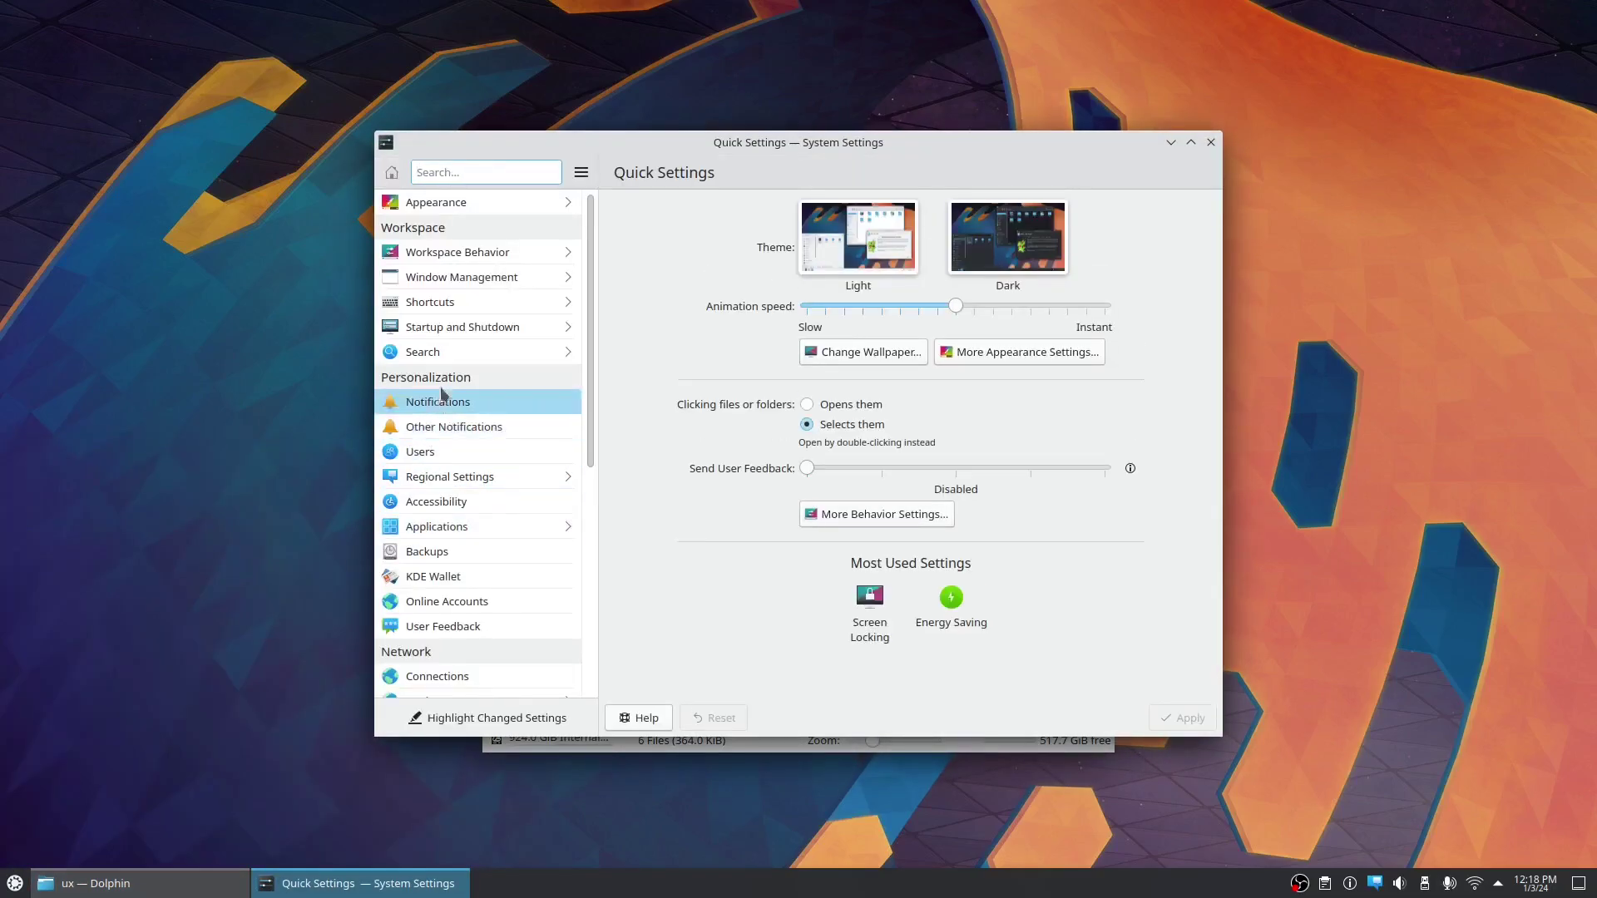
pyautogui.click(512, 207)
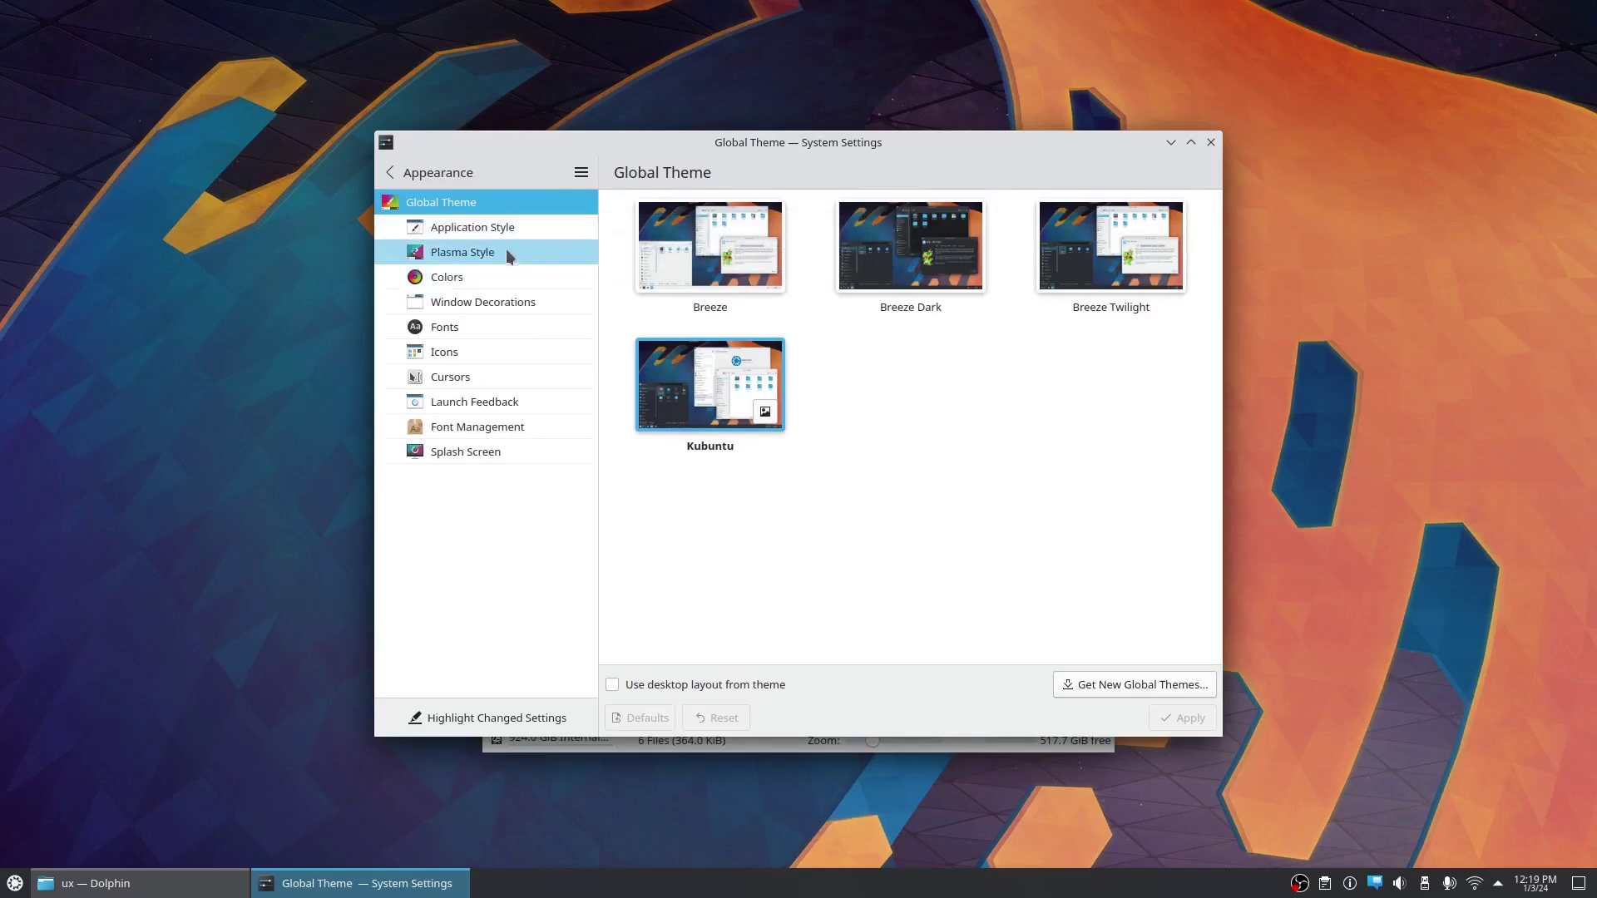
pyautogui.click(508, 247)
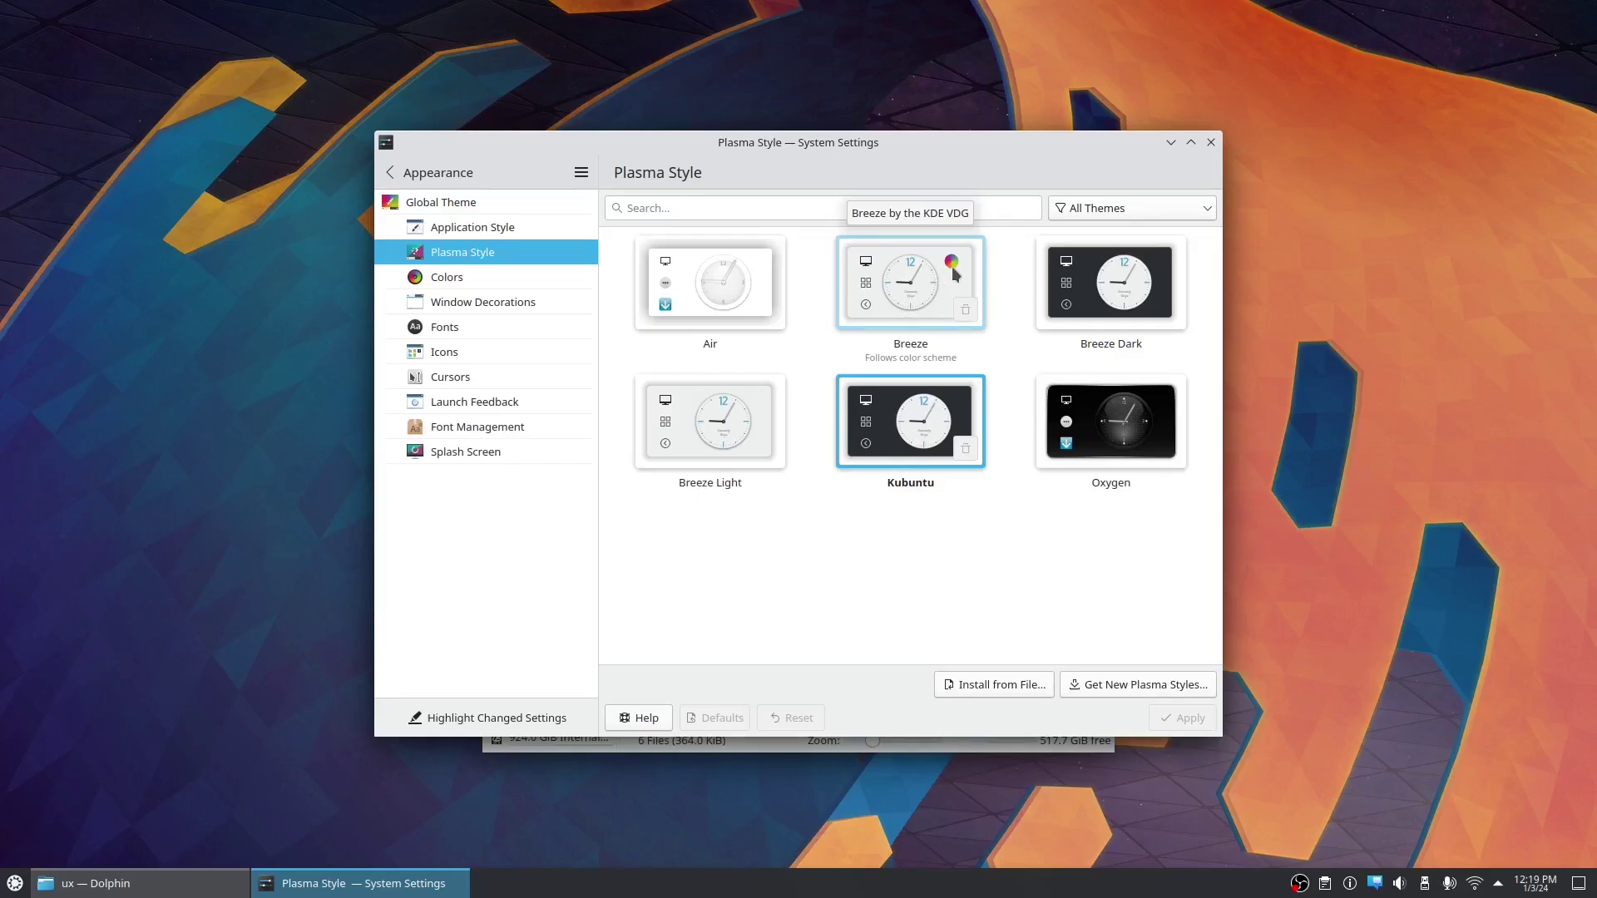
pyautogui.click(927, 280)
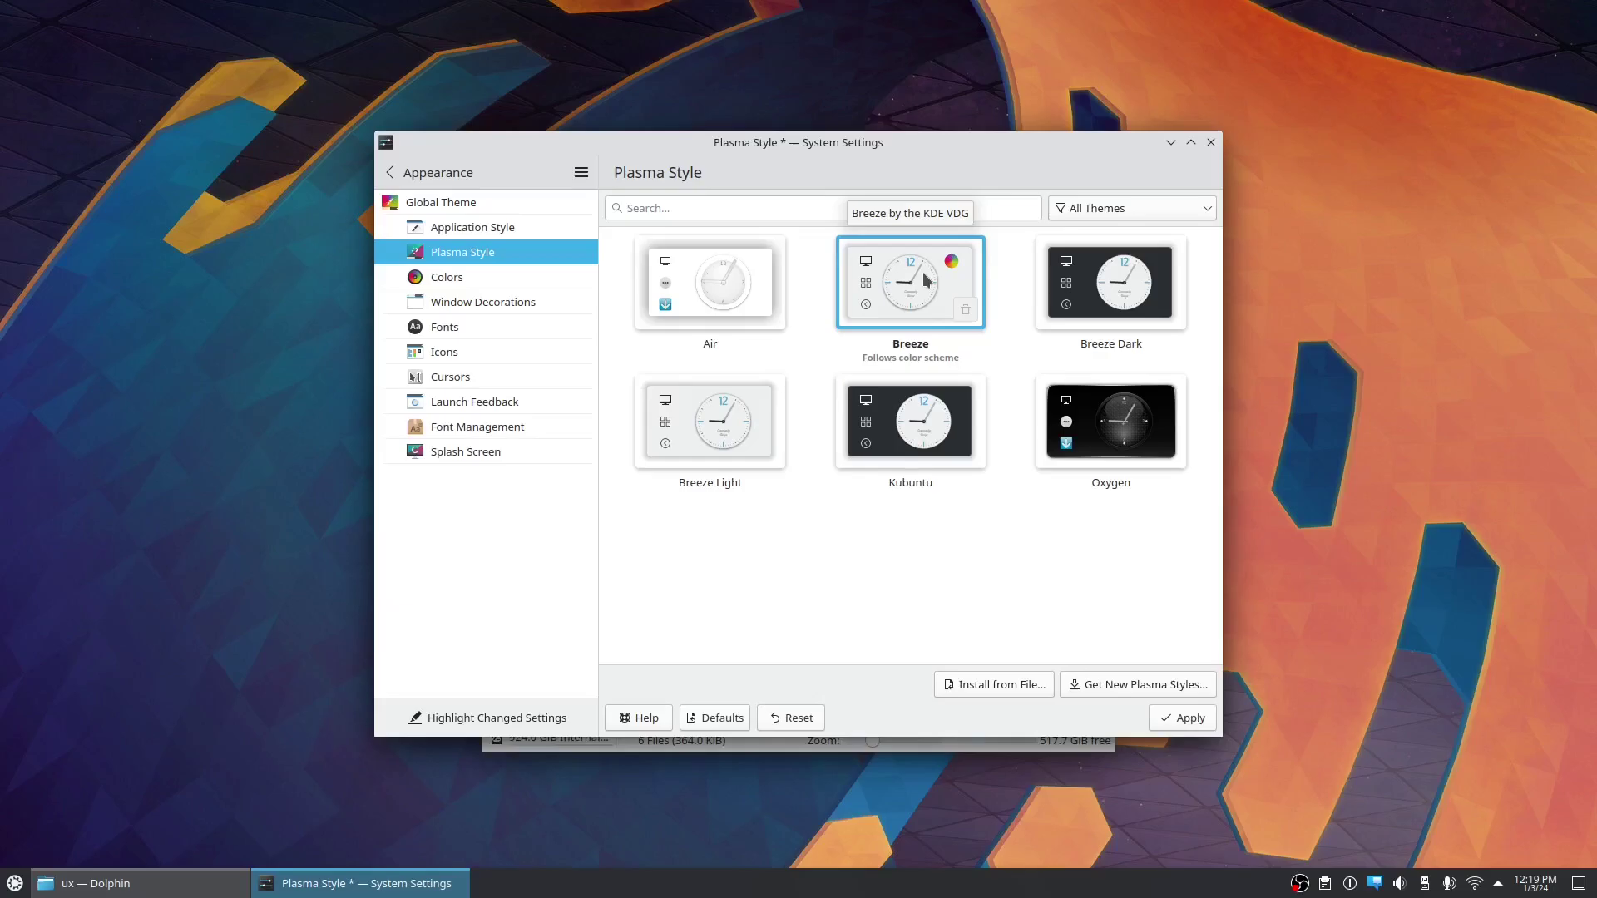
pyautogui.click(1182, 718)
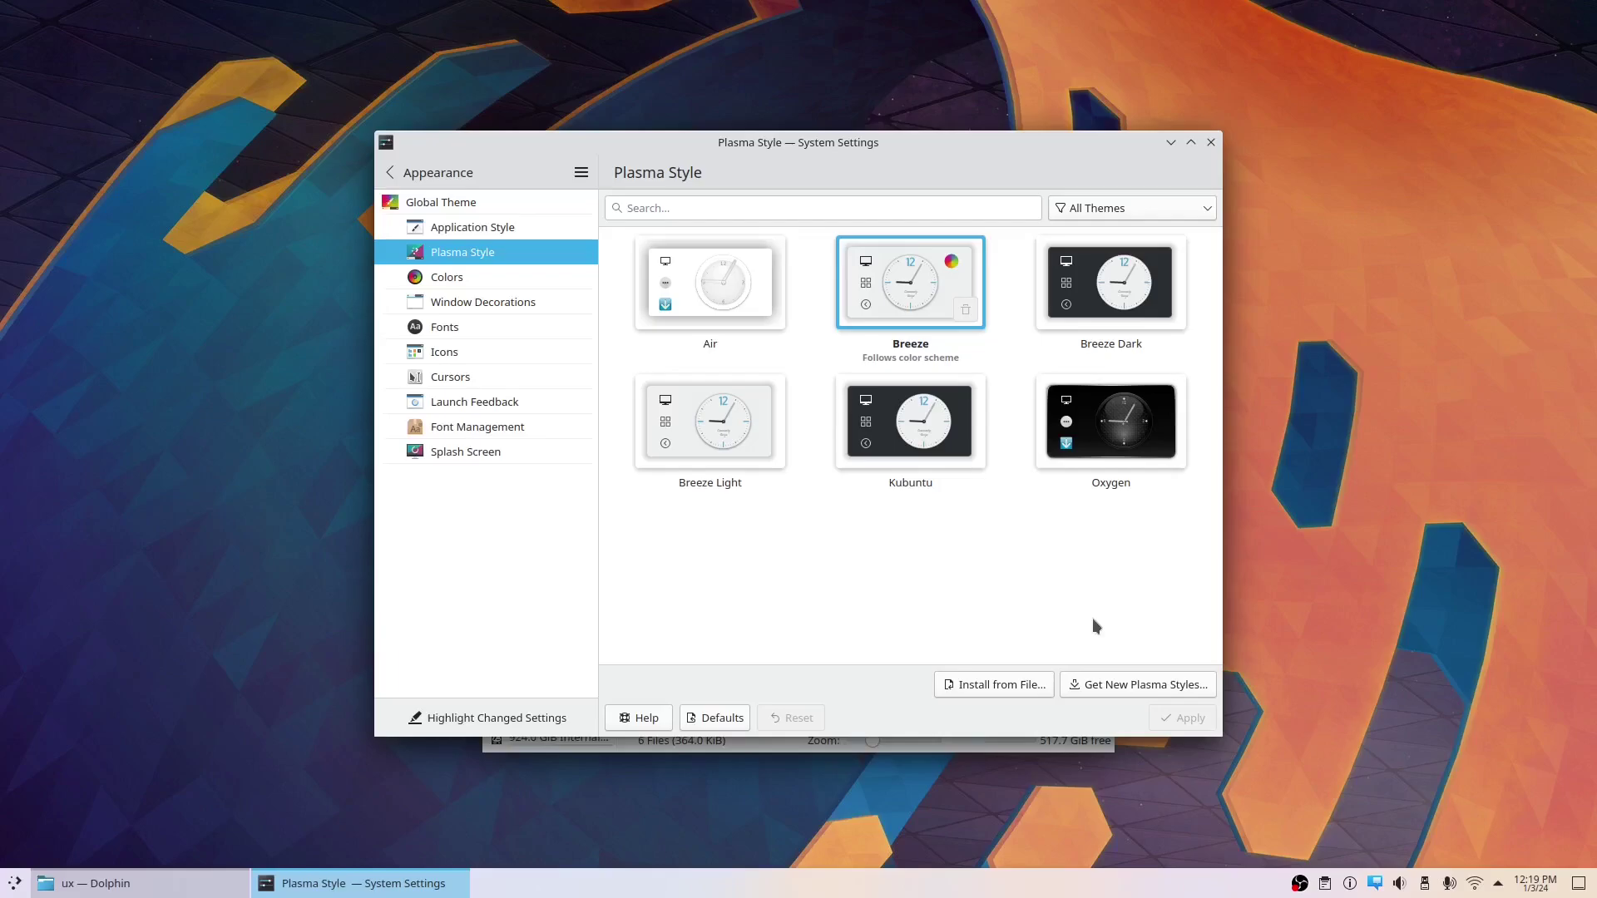
# - Install Windows11Dark.colors from Documents/ux via Colors > Install from File
pyautogui.click(527, 276)
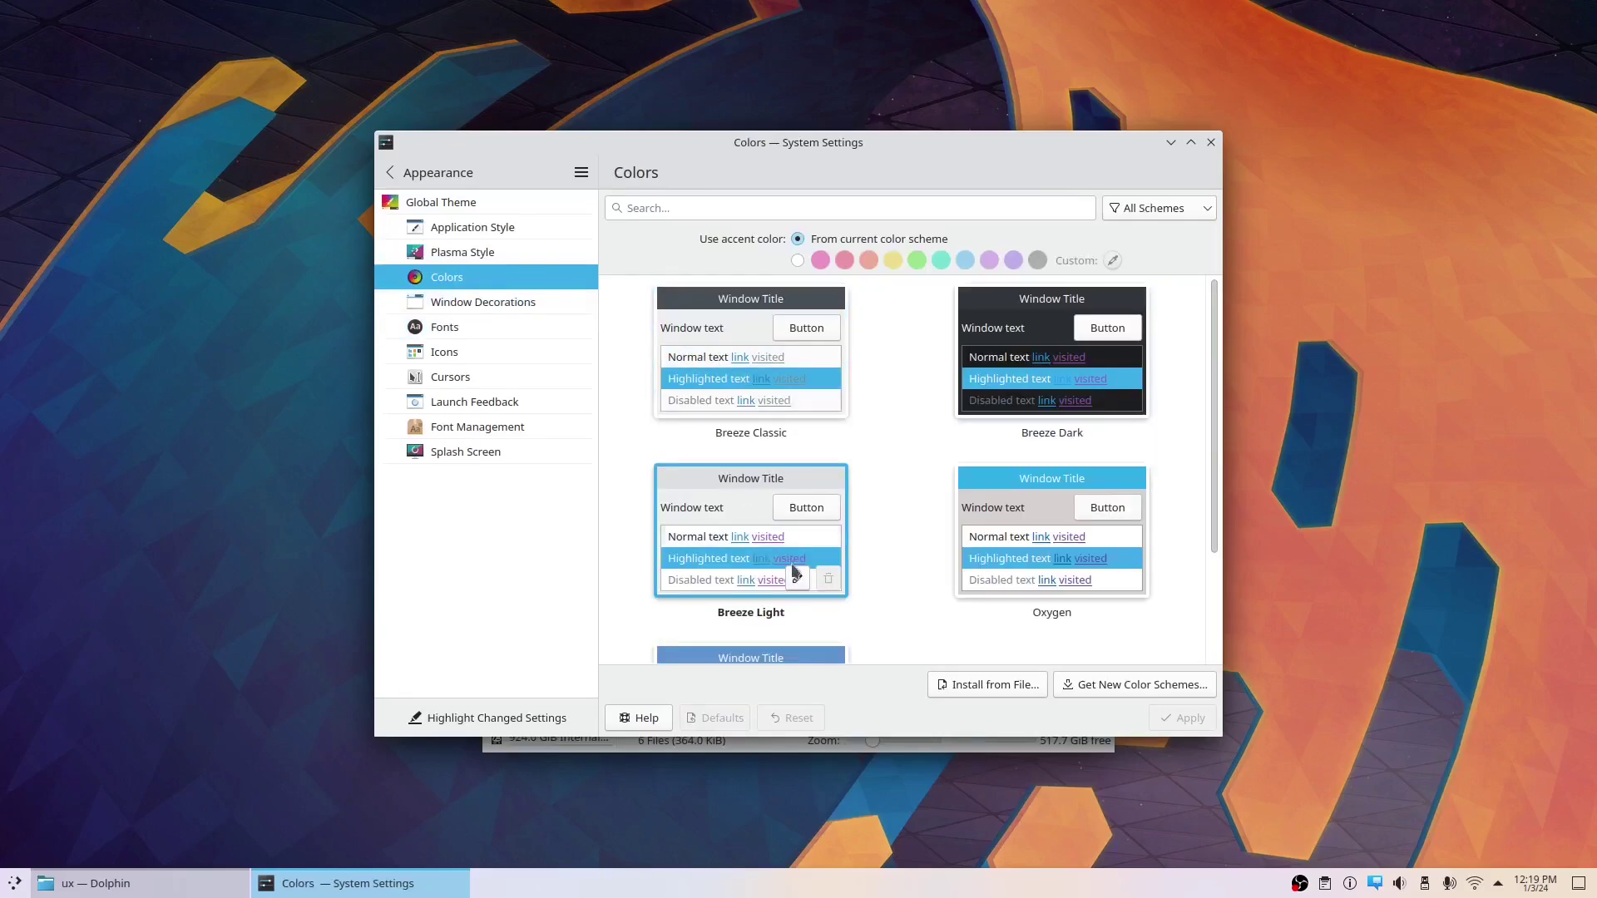
pyautogui.scroll(-3, 896, 491)
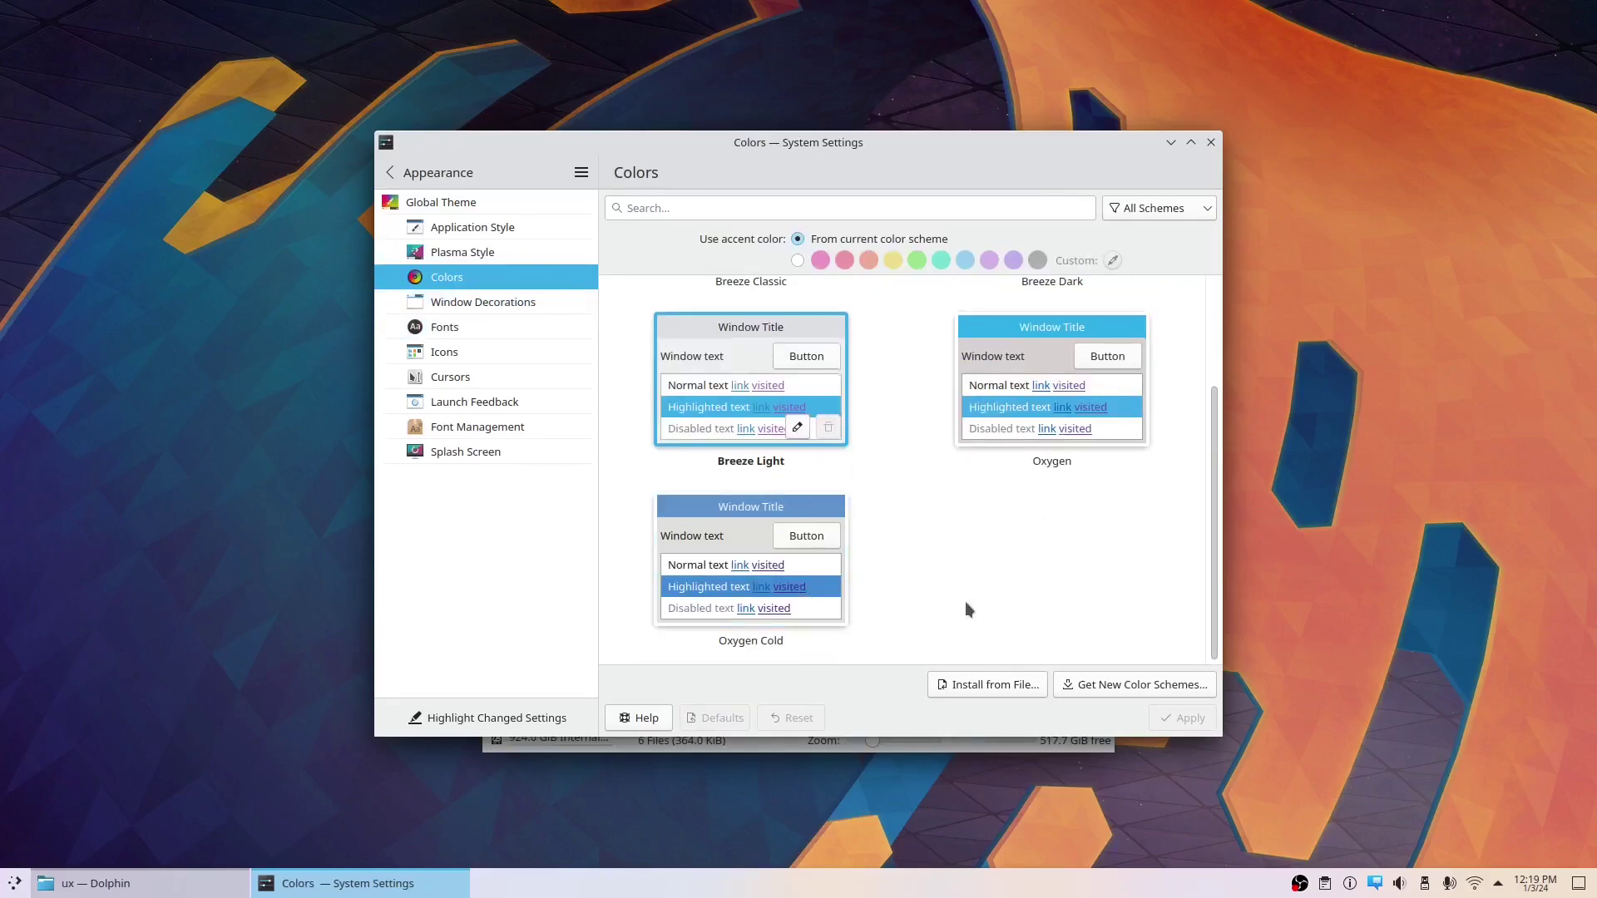
pyautogui.click(988, 684)
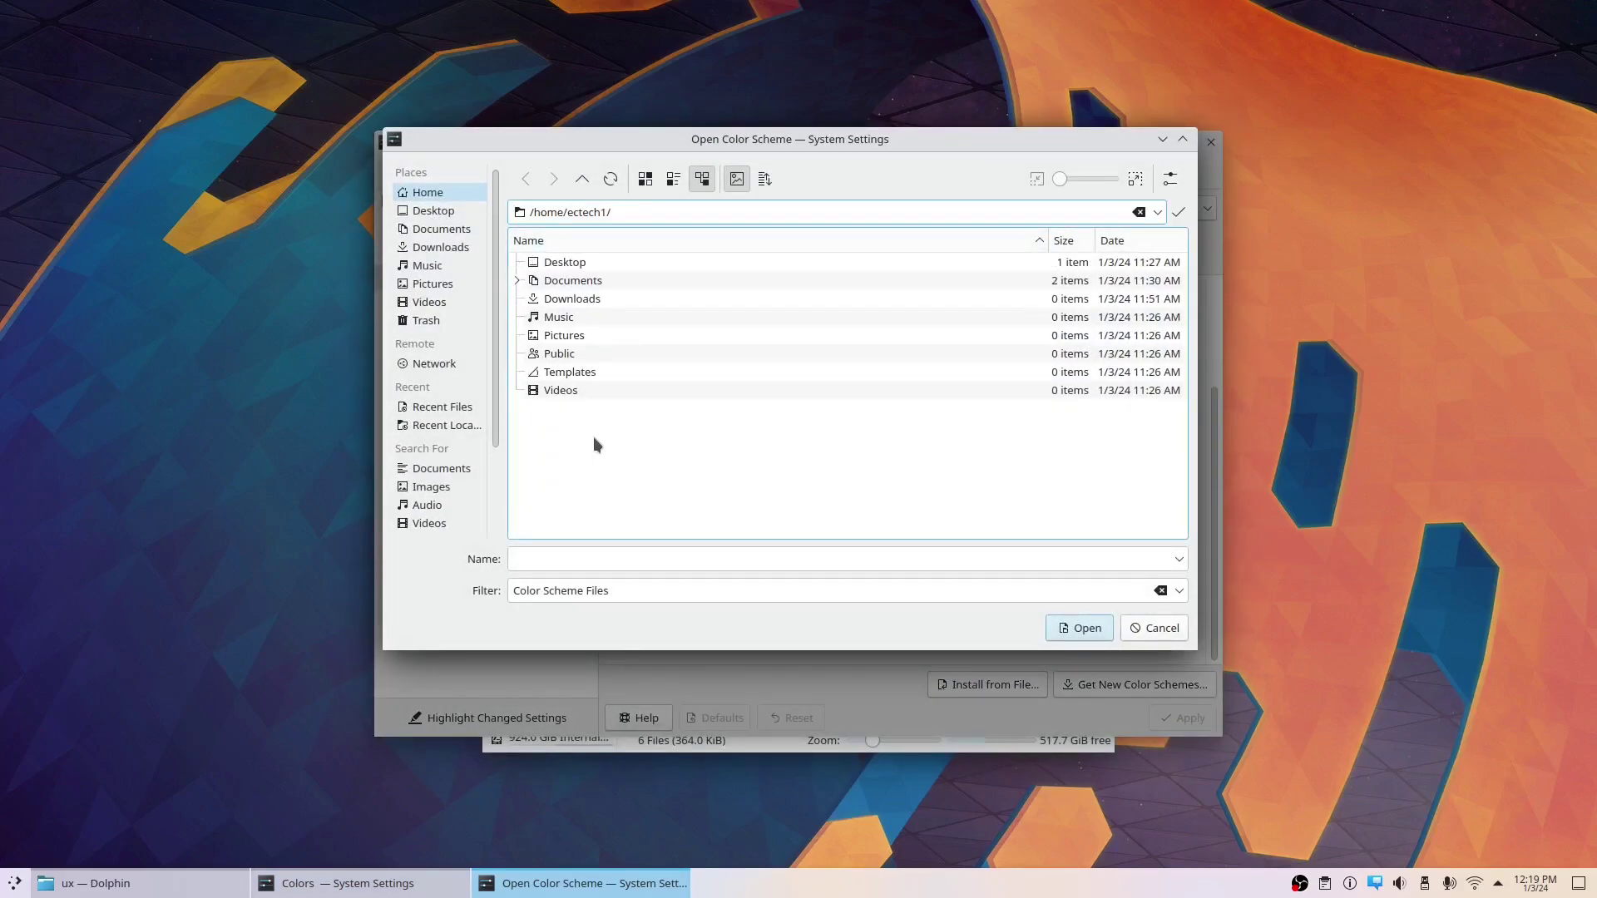
pyautogui.click(539, 287)
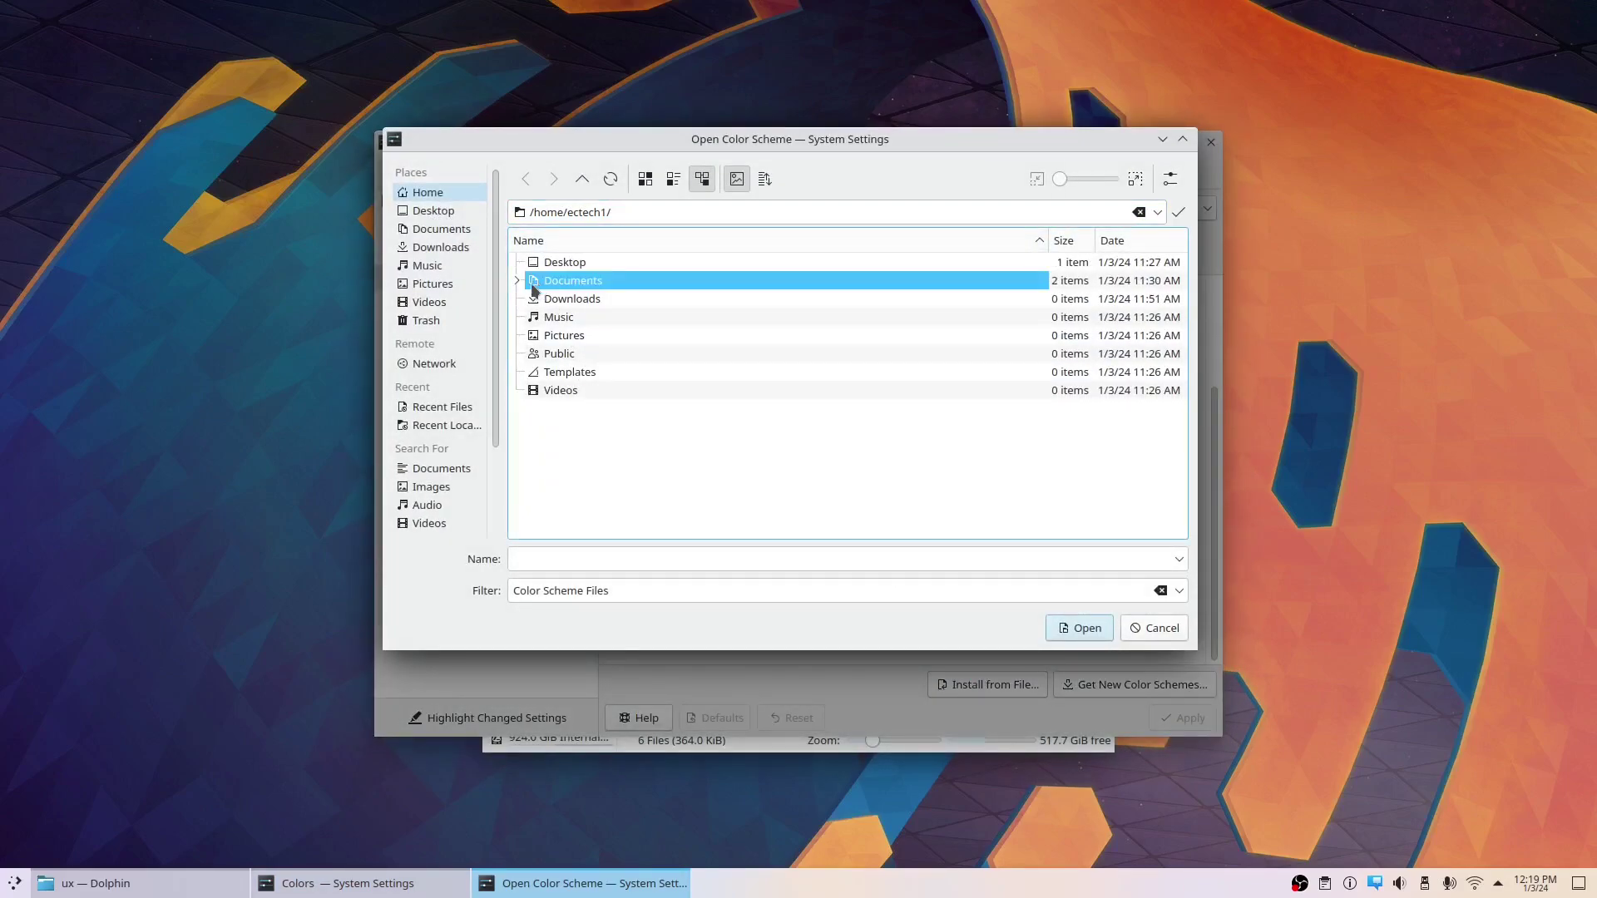
pyautogui.click(516, 280)
pyautogui.click(533, 298)
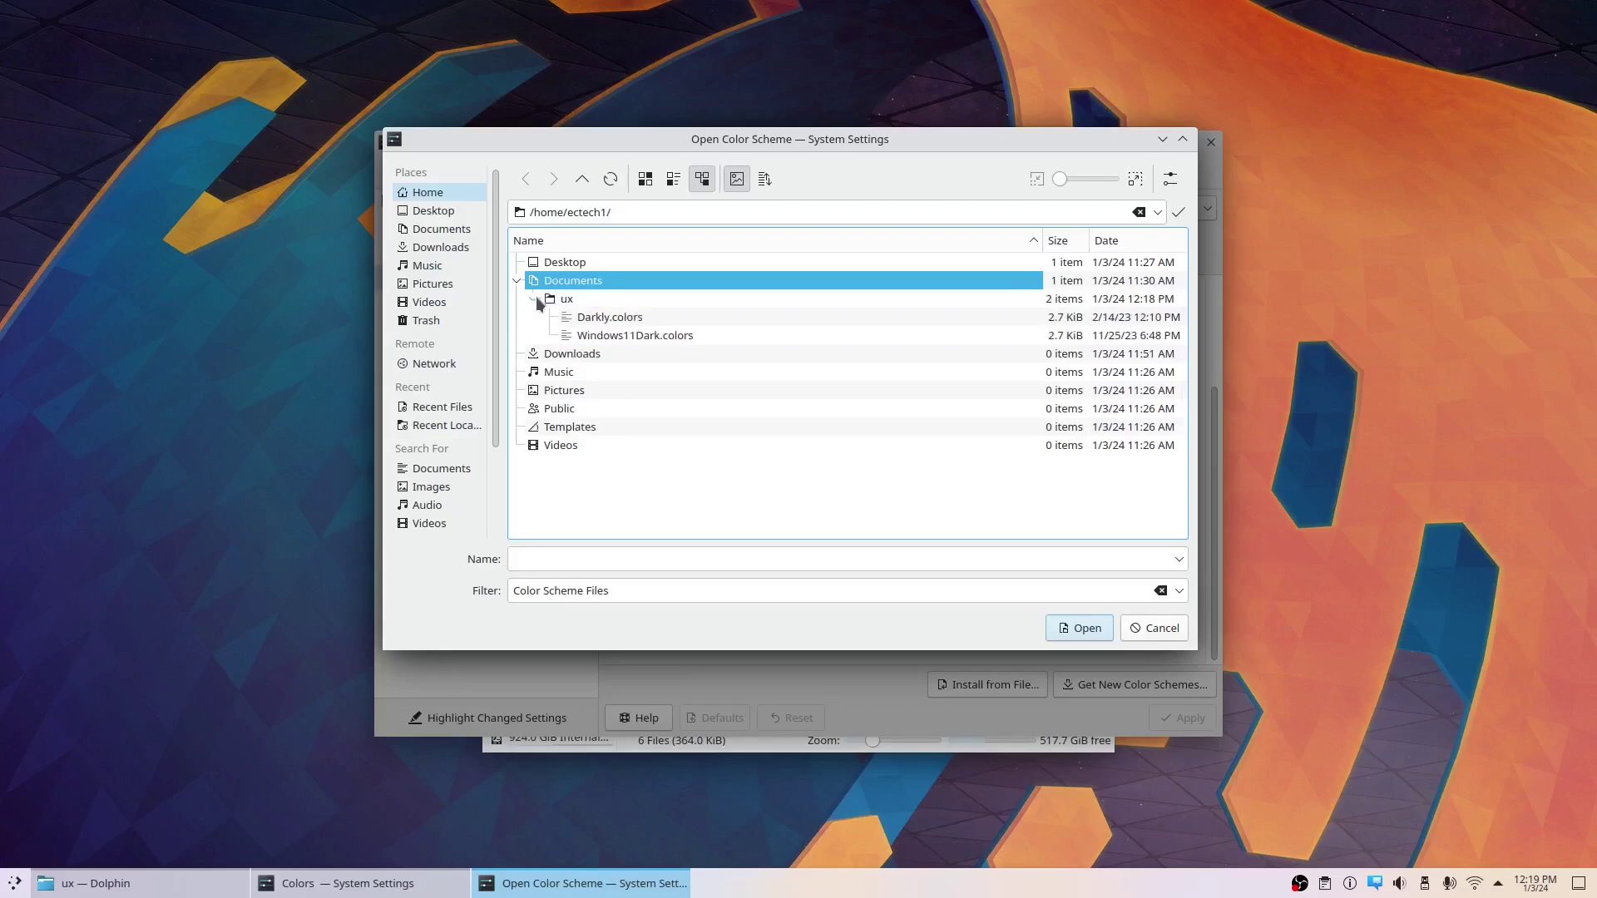
pyautogui.click(587, 335)
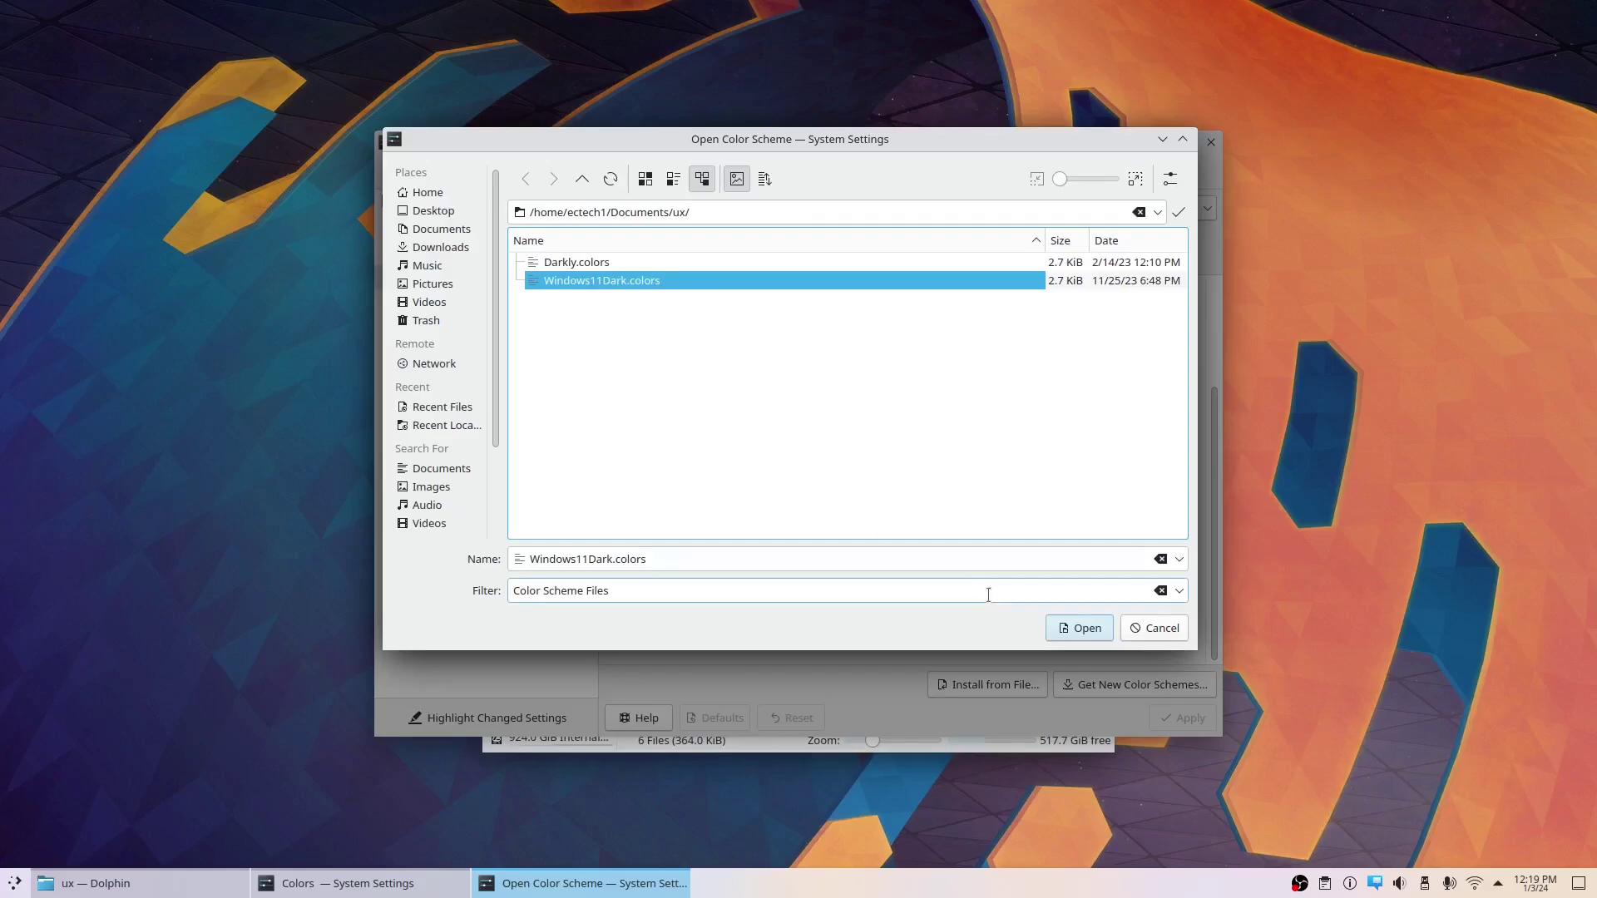
pyautogui.click(1079, 628)
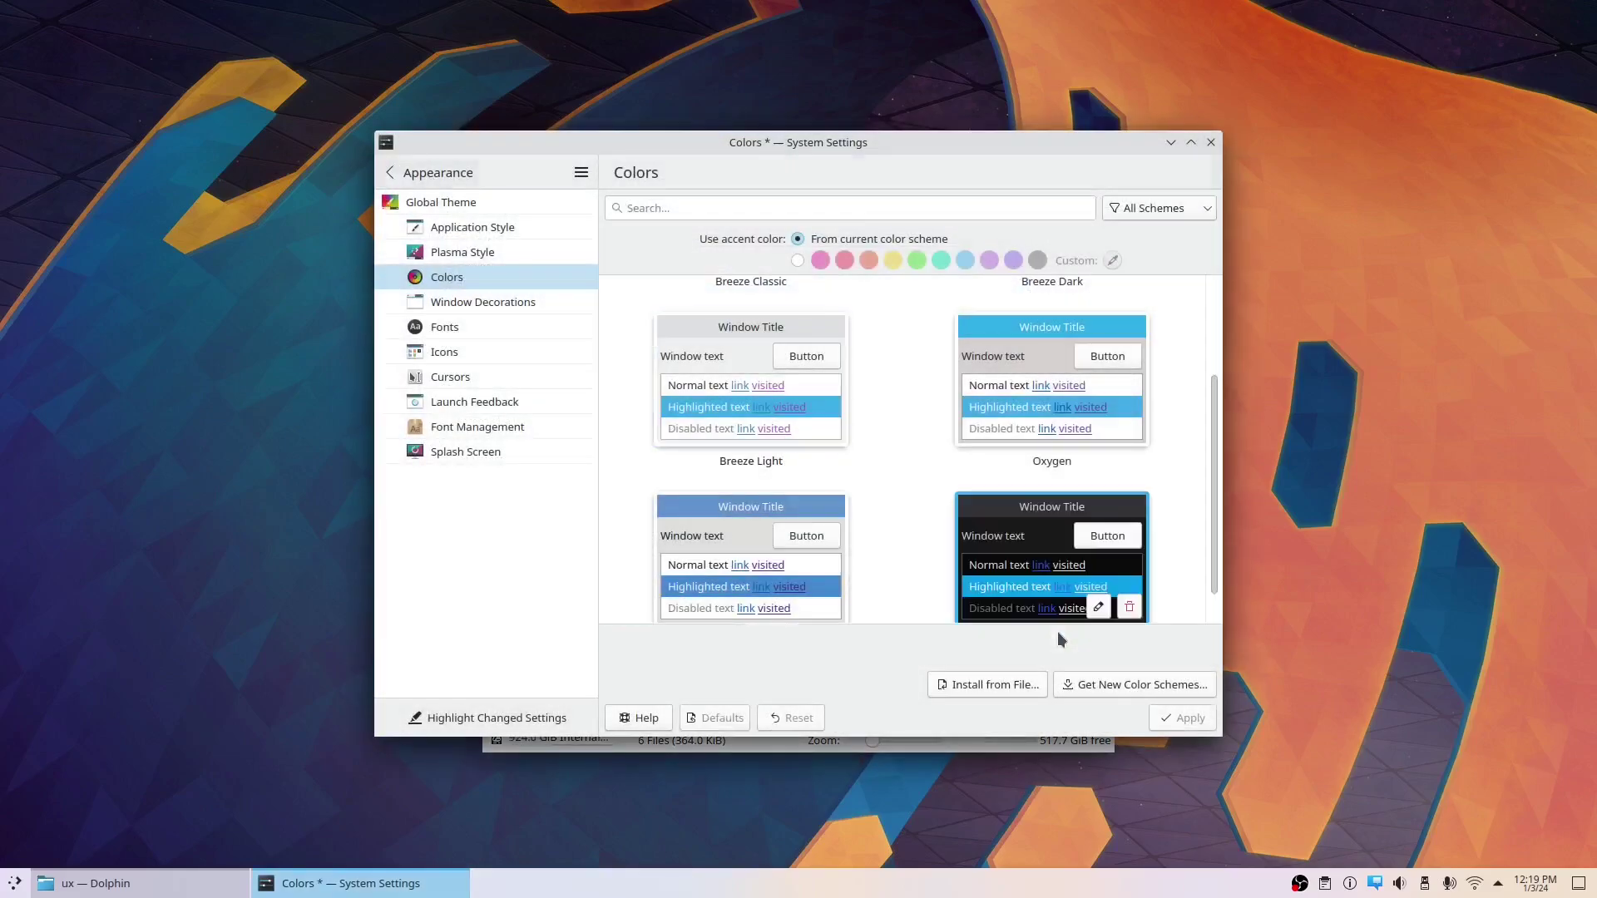
pyautogui.scroll(-1, 935, 533)
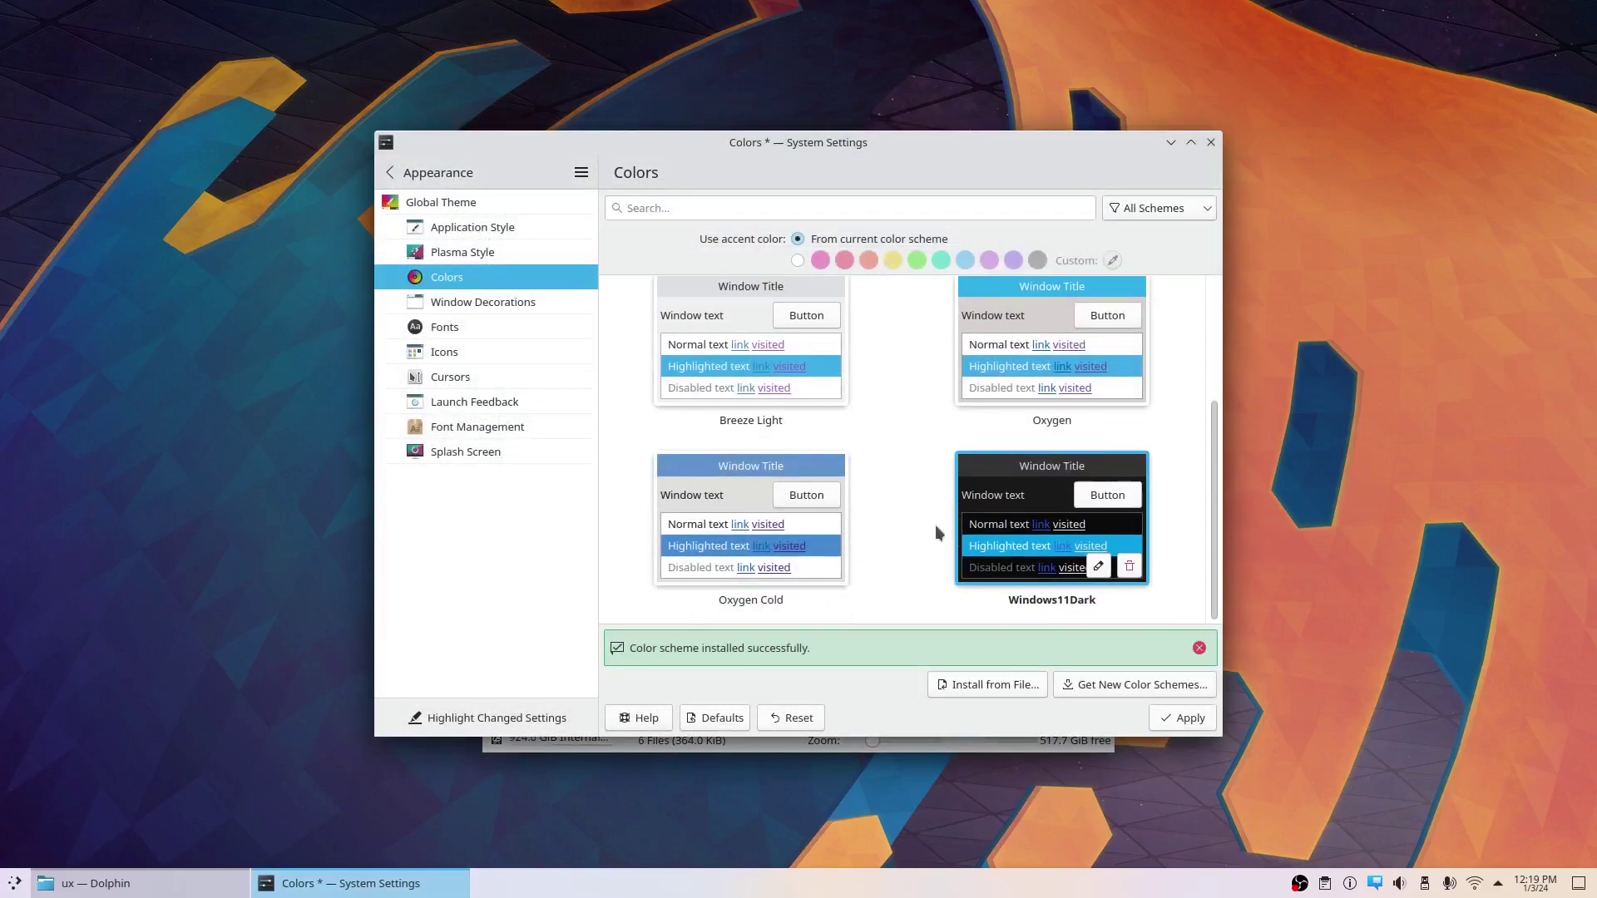
# - Open Windows11Dark in the editor and set Window Background to #1a1a1a, saved as a custom colour
pyautogui.click(1098, 568)
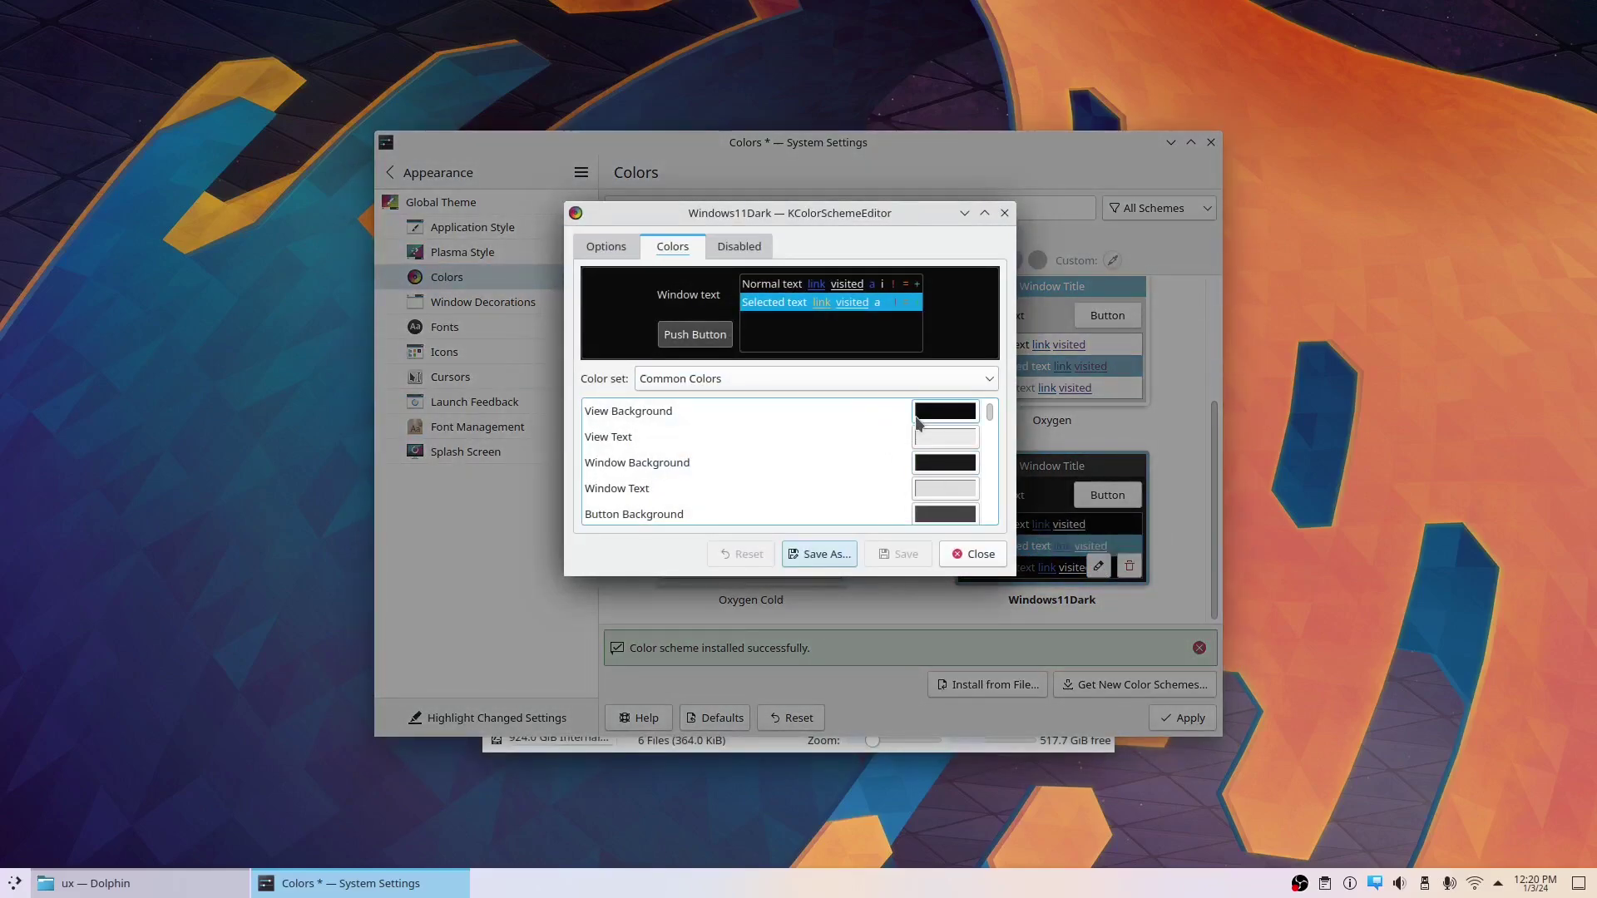
pyautogui.click(923, 471)
pyautogui.doubleClick(909, 486)
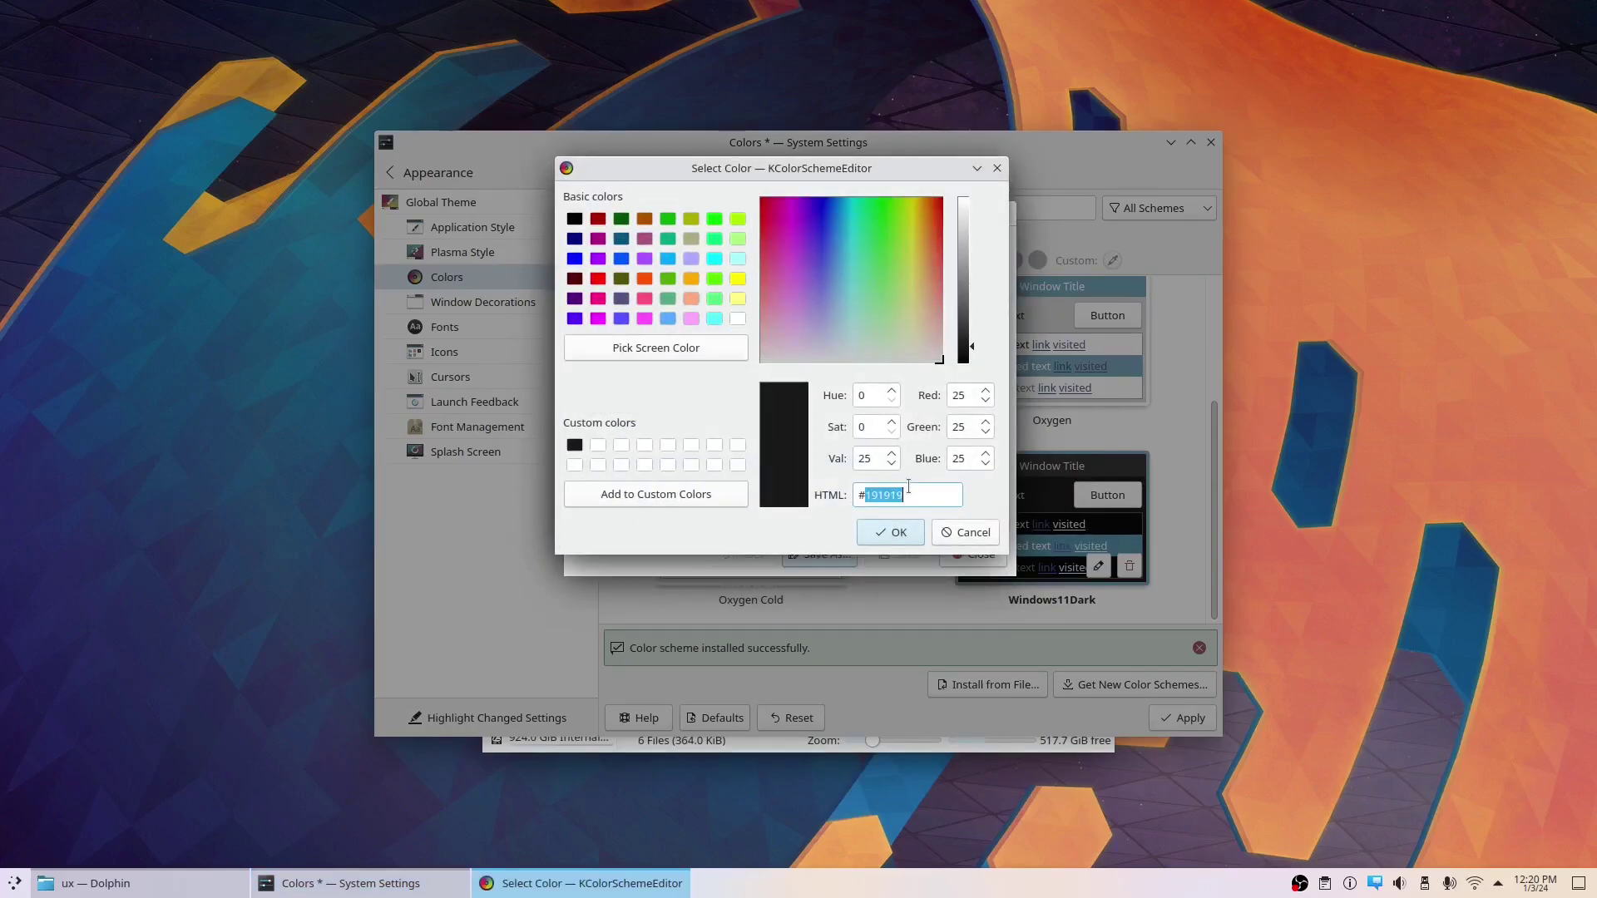
pyautogui.write('1a1a1a')
pyautogui.click(604, 494)
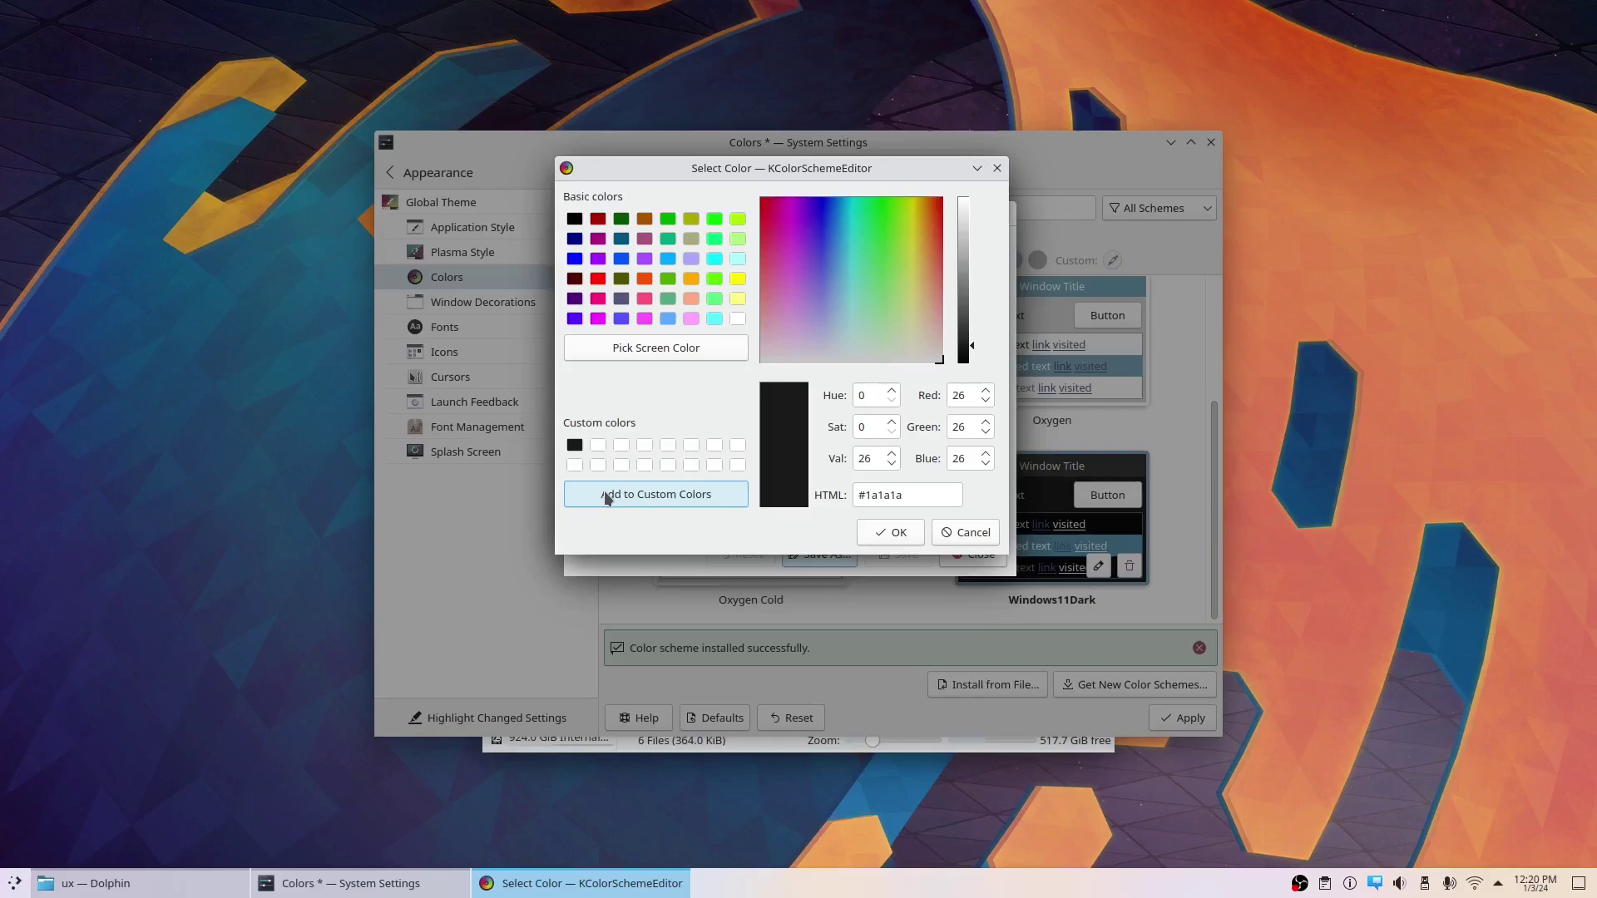
pyautogui.click(575, 446)
pyautogui.click(886, 534)
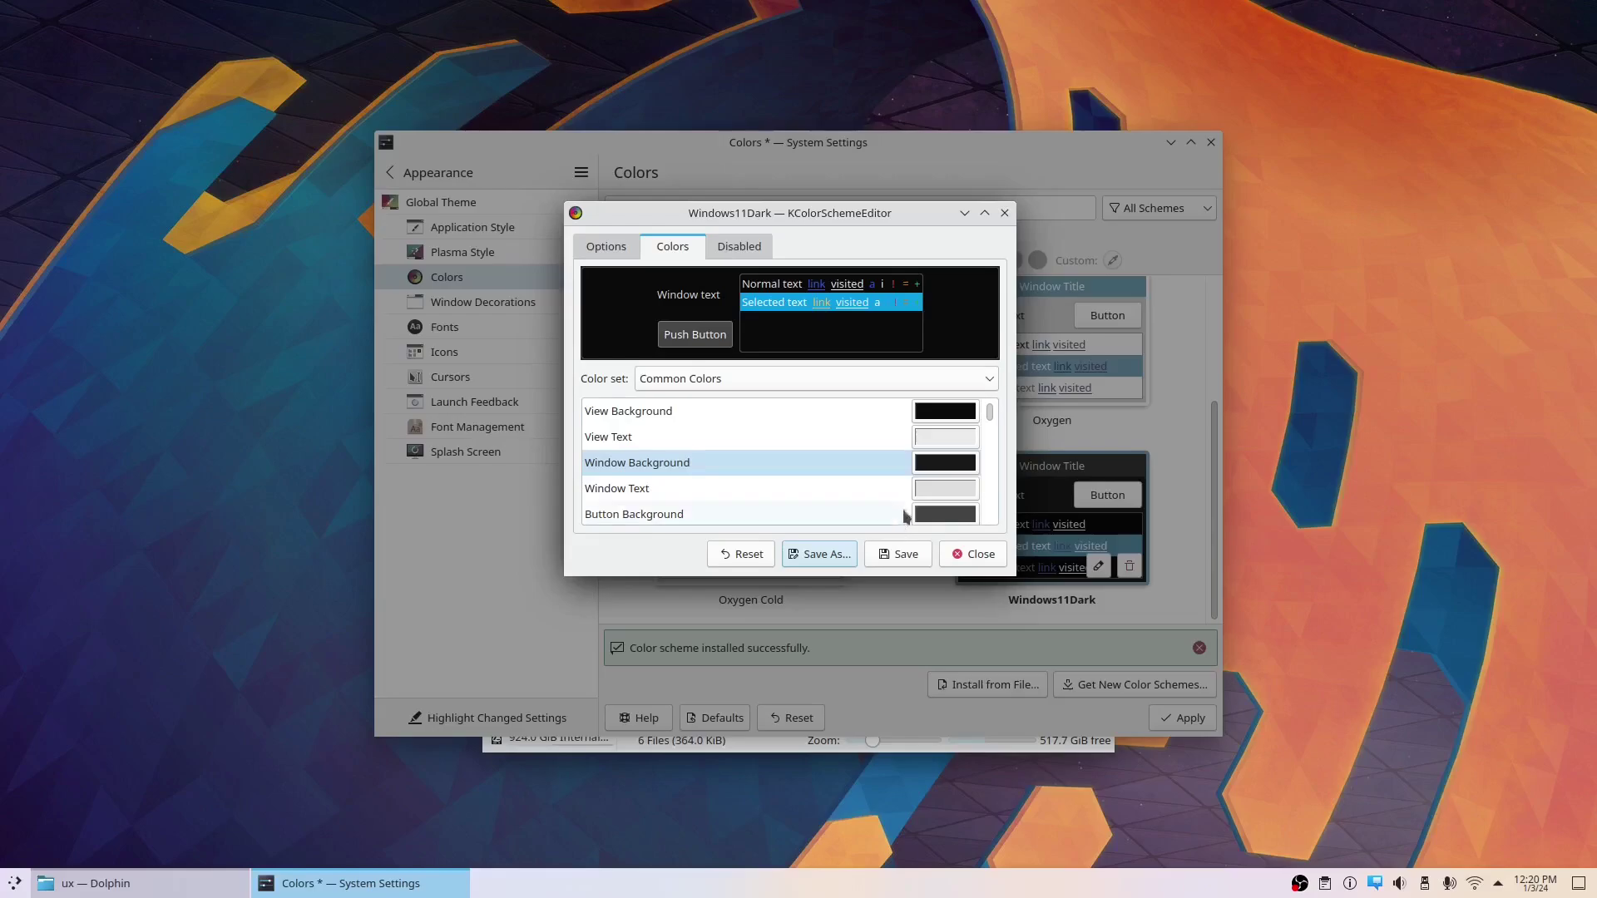
# - Change the View Background colour and make View Text and Window Text white
pyautogui.click(936, 428)
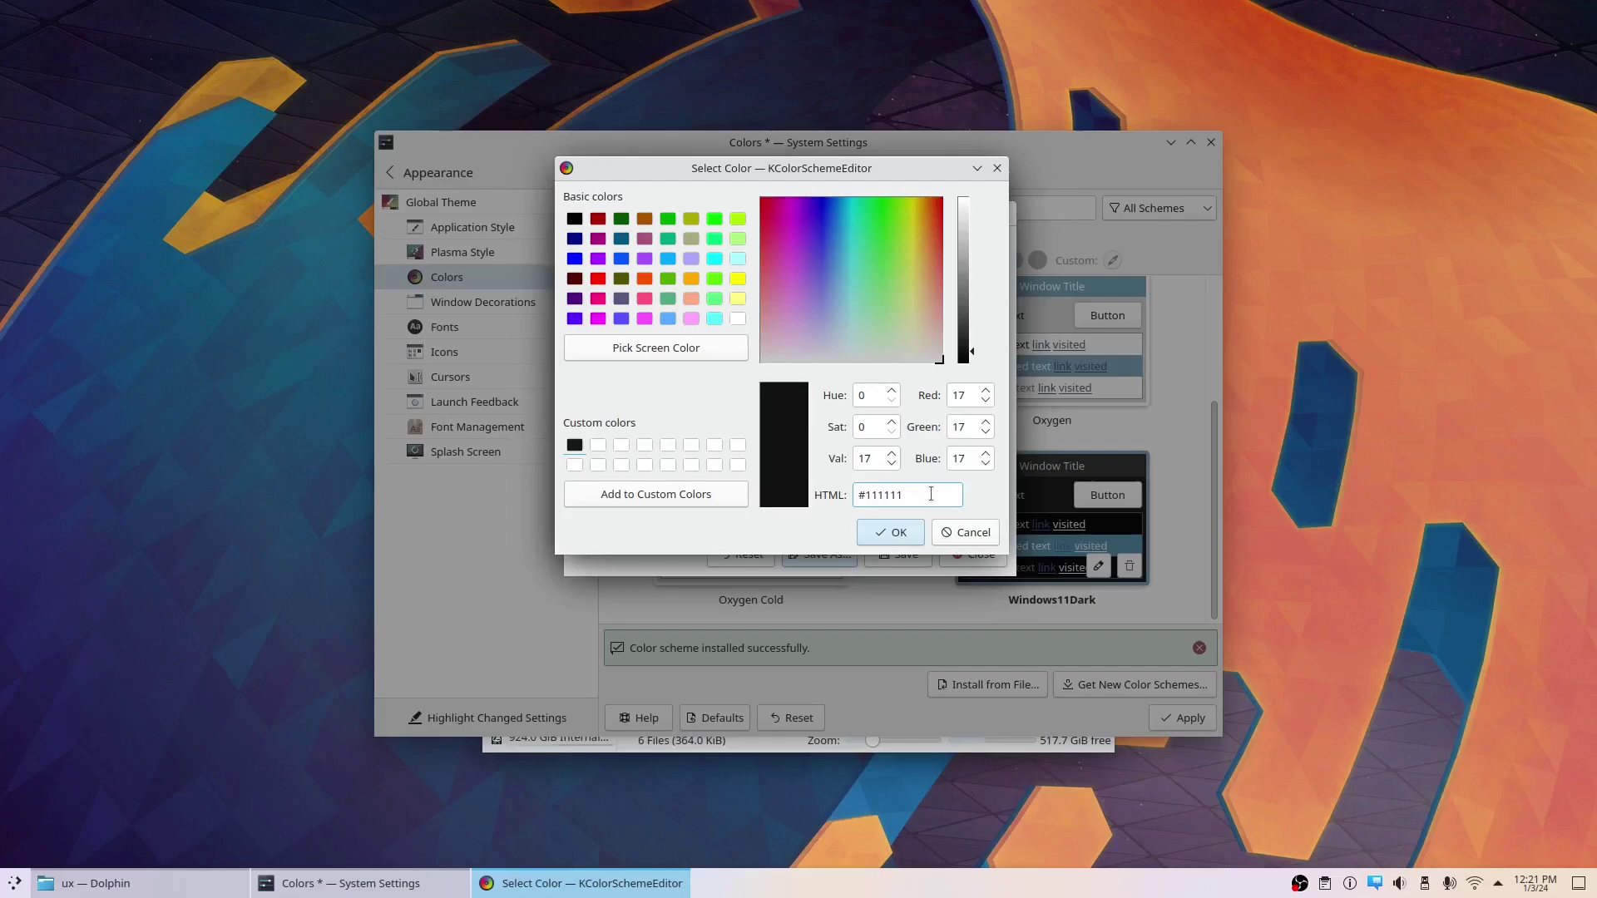
pyautogui.click(915, 527)
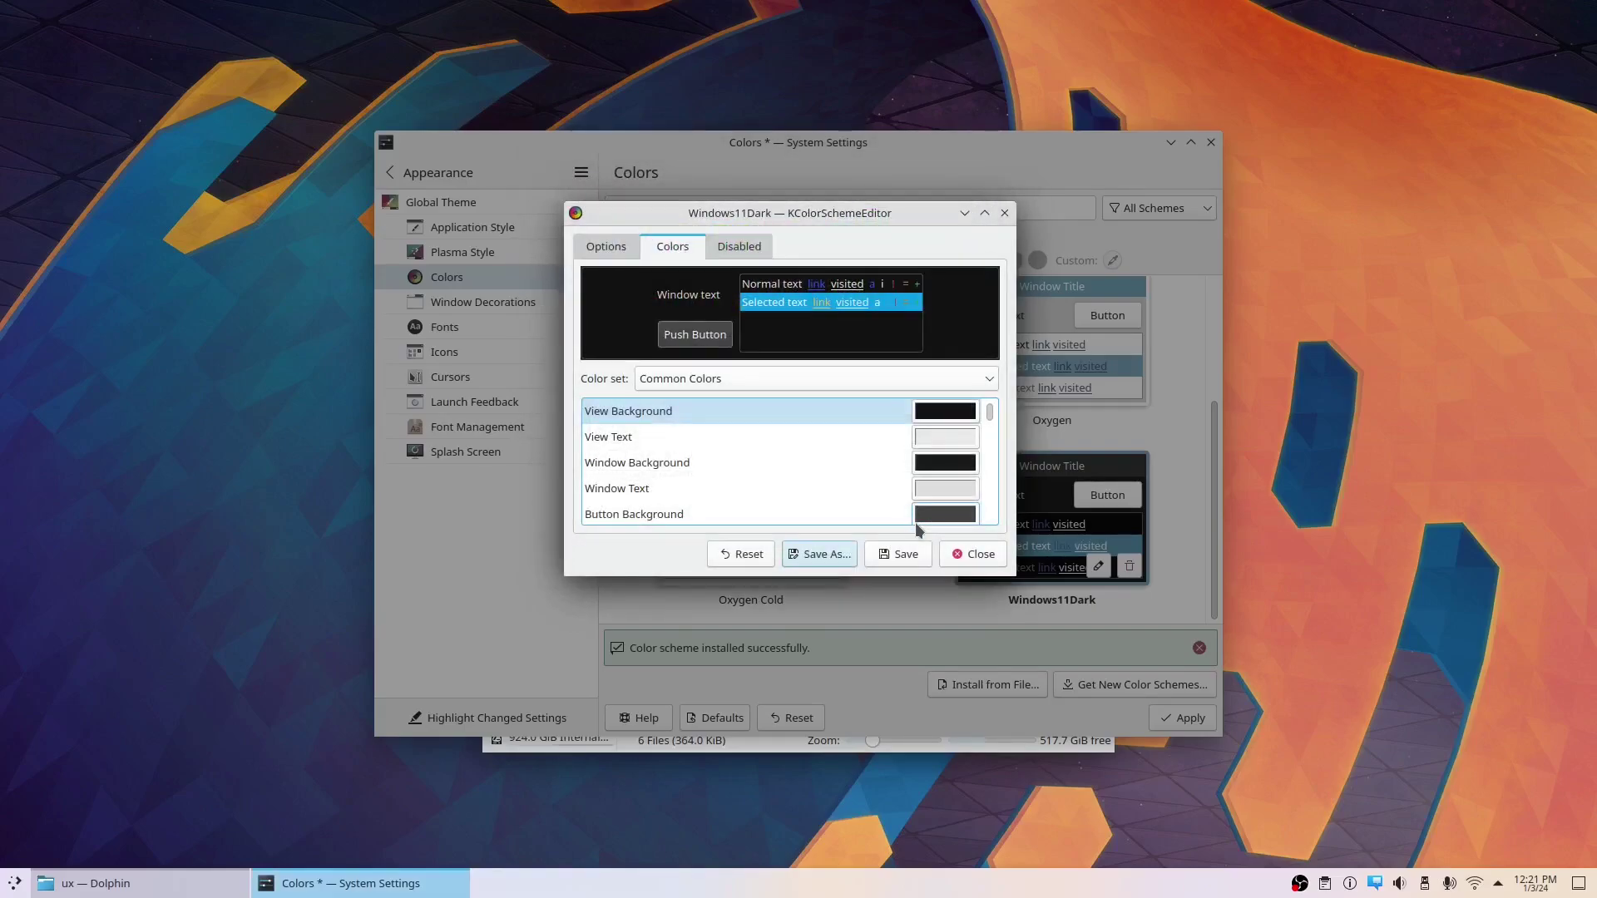
pyautogui.click(929, 436)
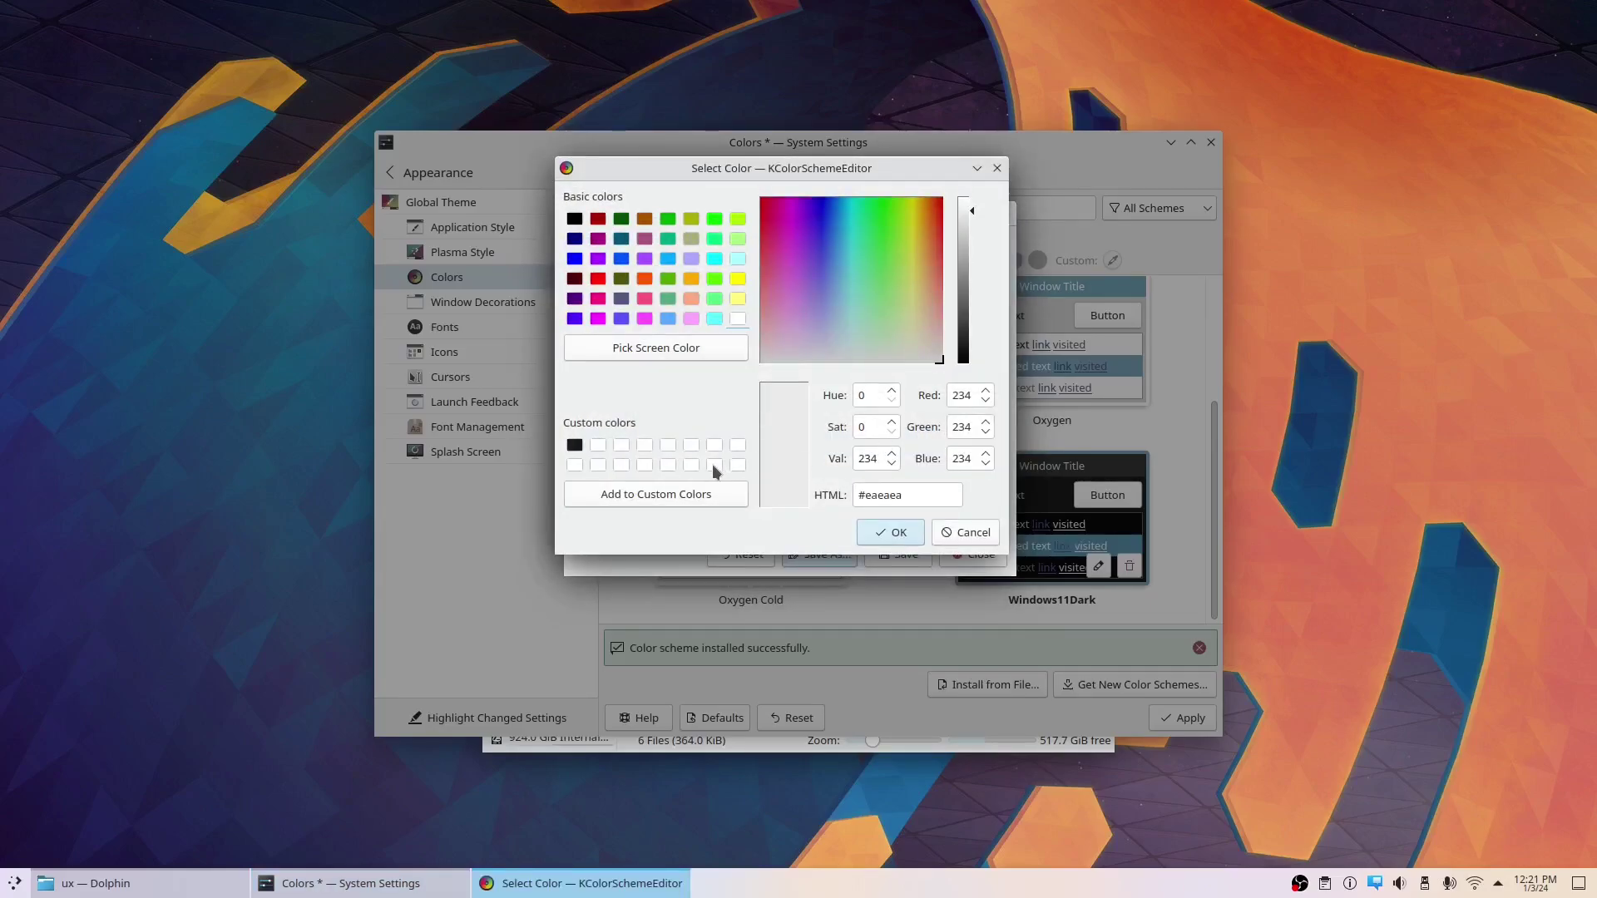
pyautogui.click(713, 464)
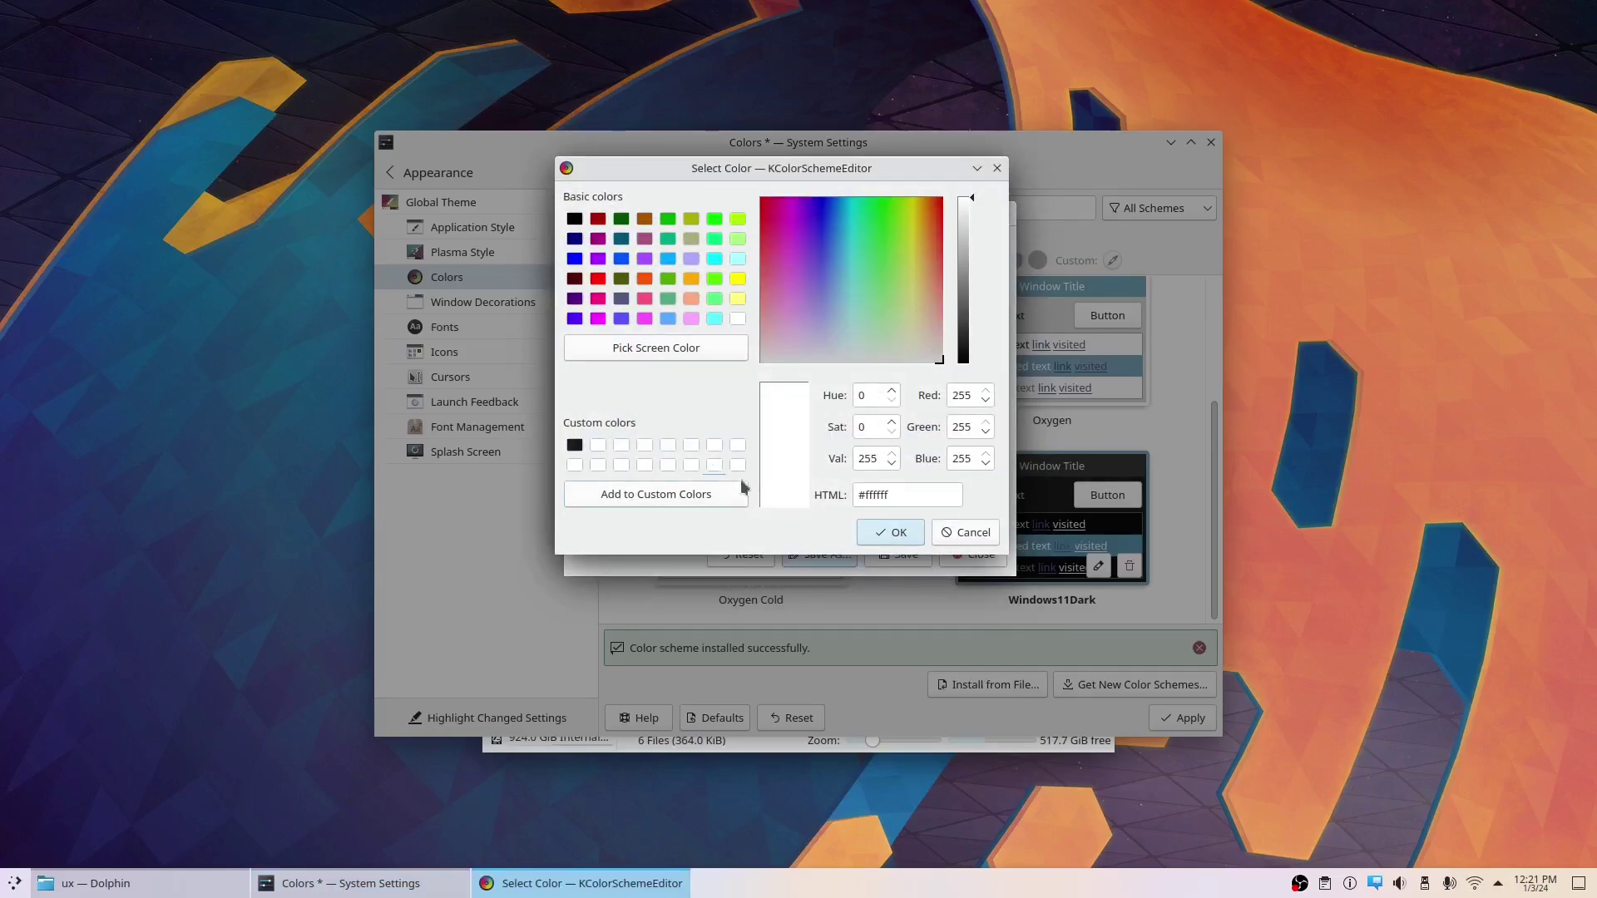
pyautogui.click(887, 533)
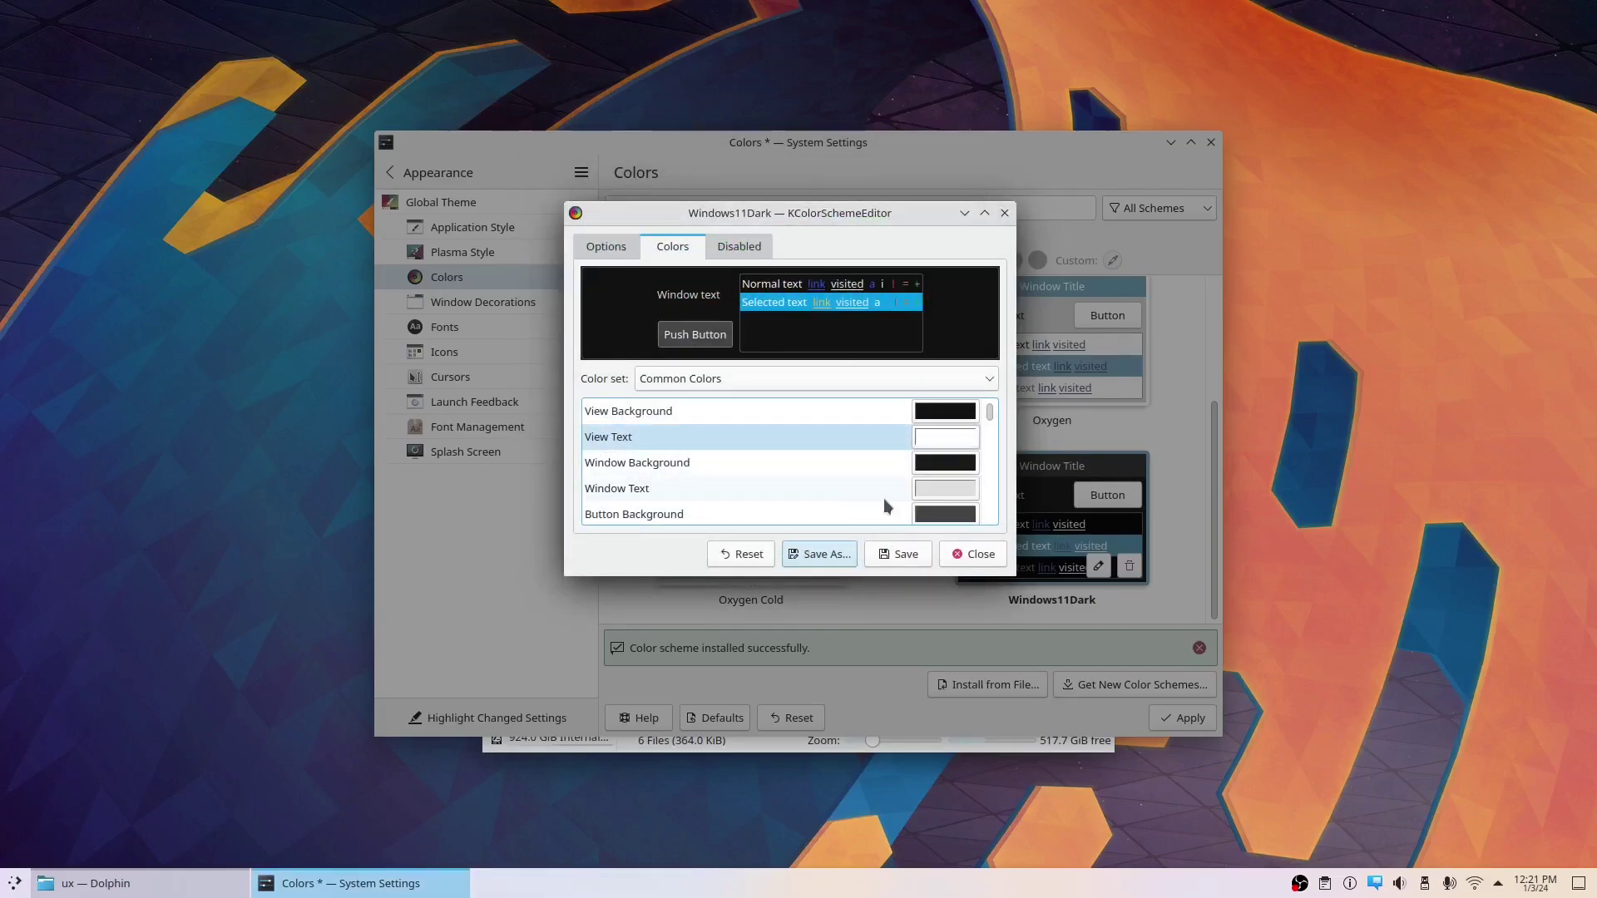
pyautogui.click(945, 490)
pyautogui.click(714, 464)
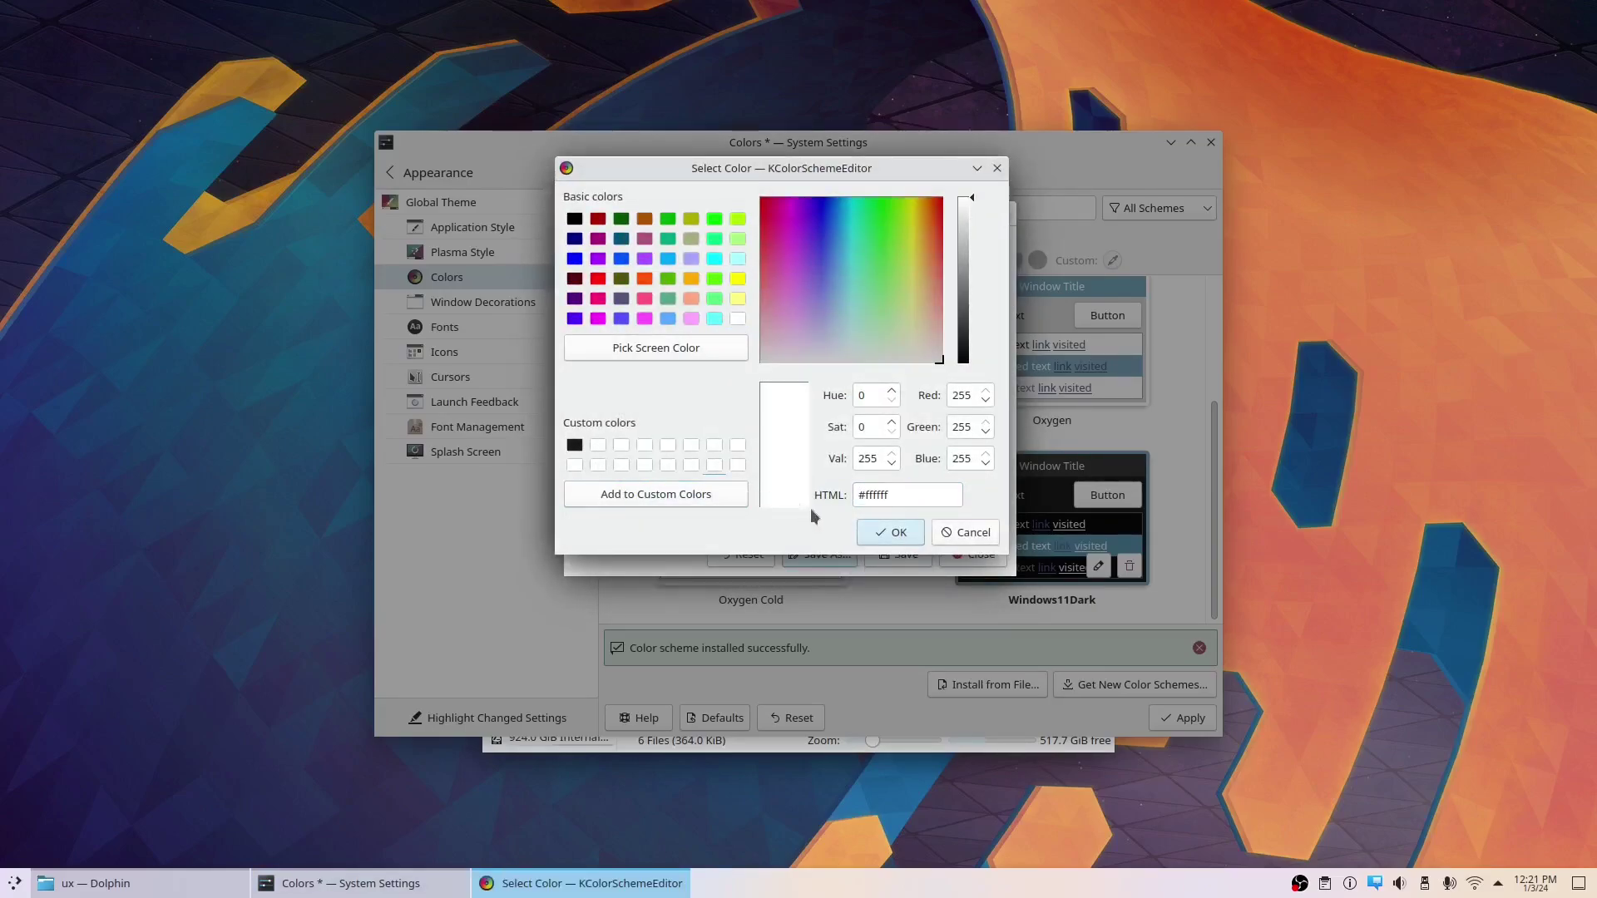
pyautogui.click(890, 532)
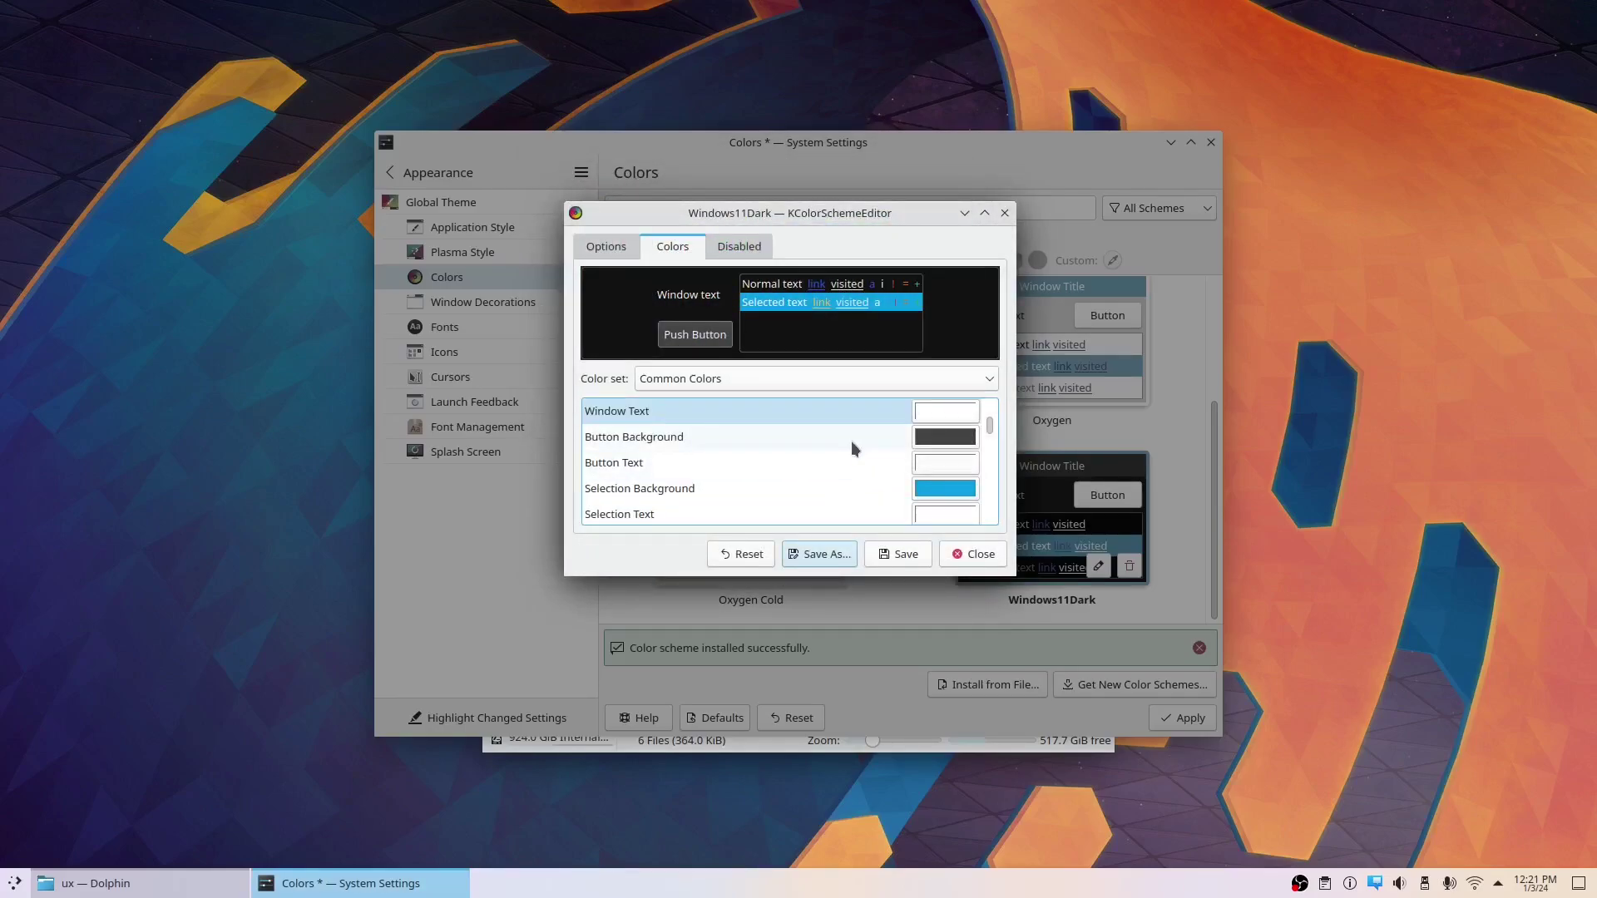
# - Set Button Background to #232323, slightly lighter than the saved near-black
pyautogui.click(945, 436)
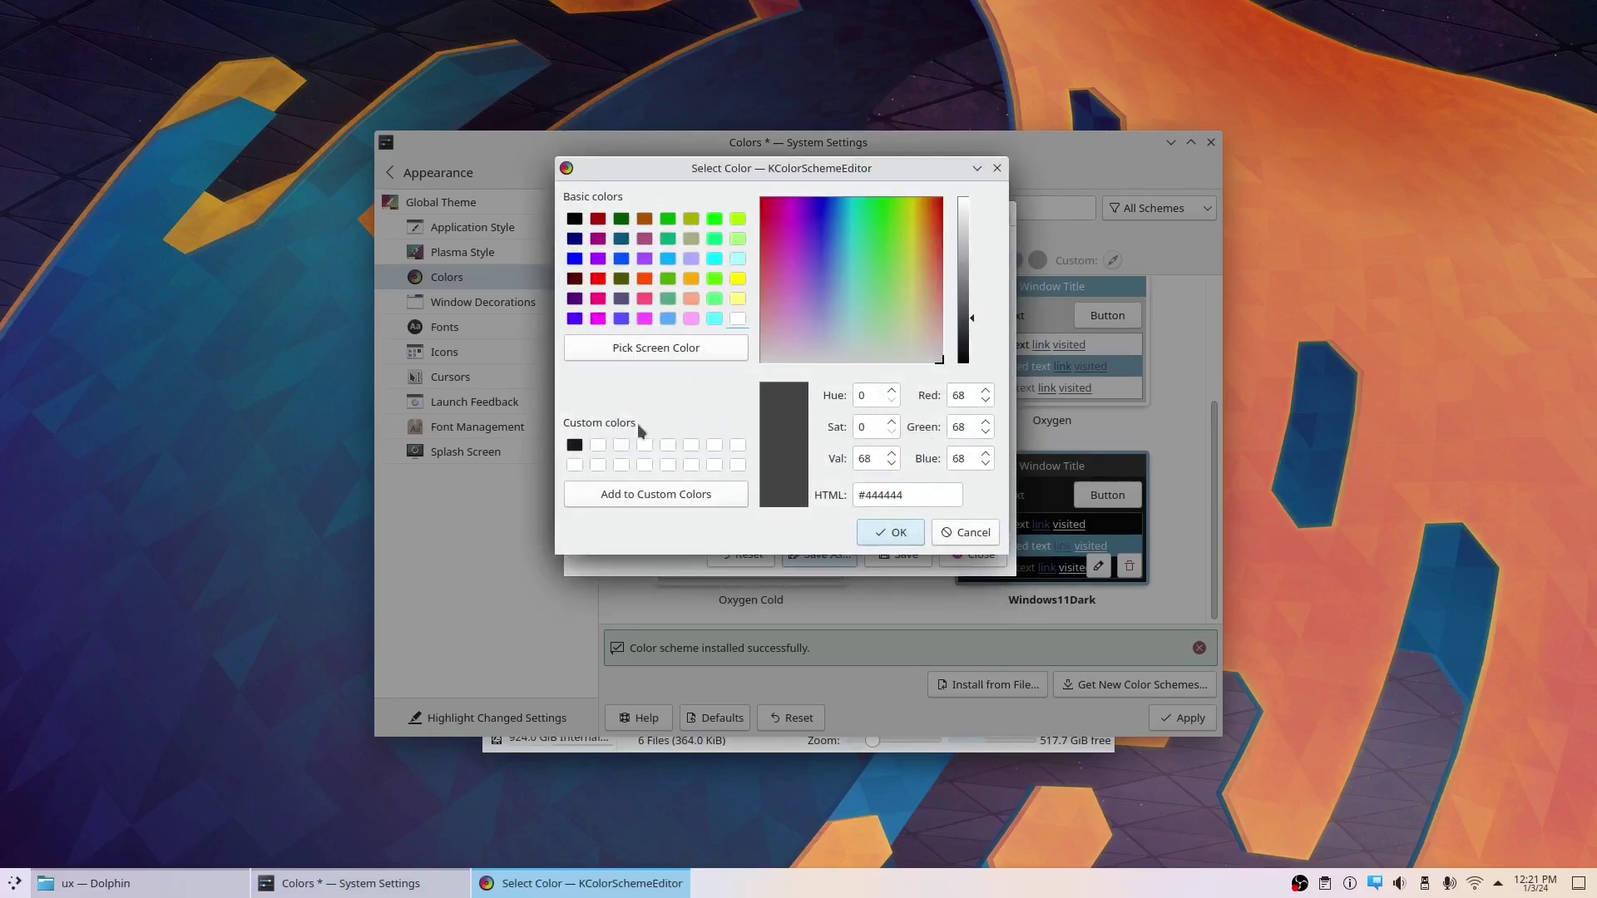
pyautogui.click(575, 446)
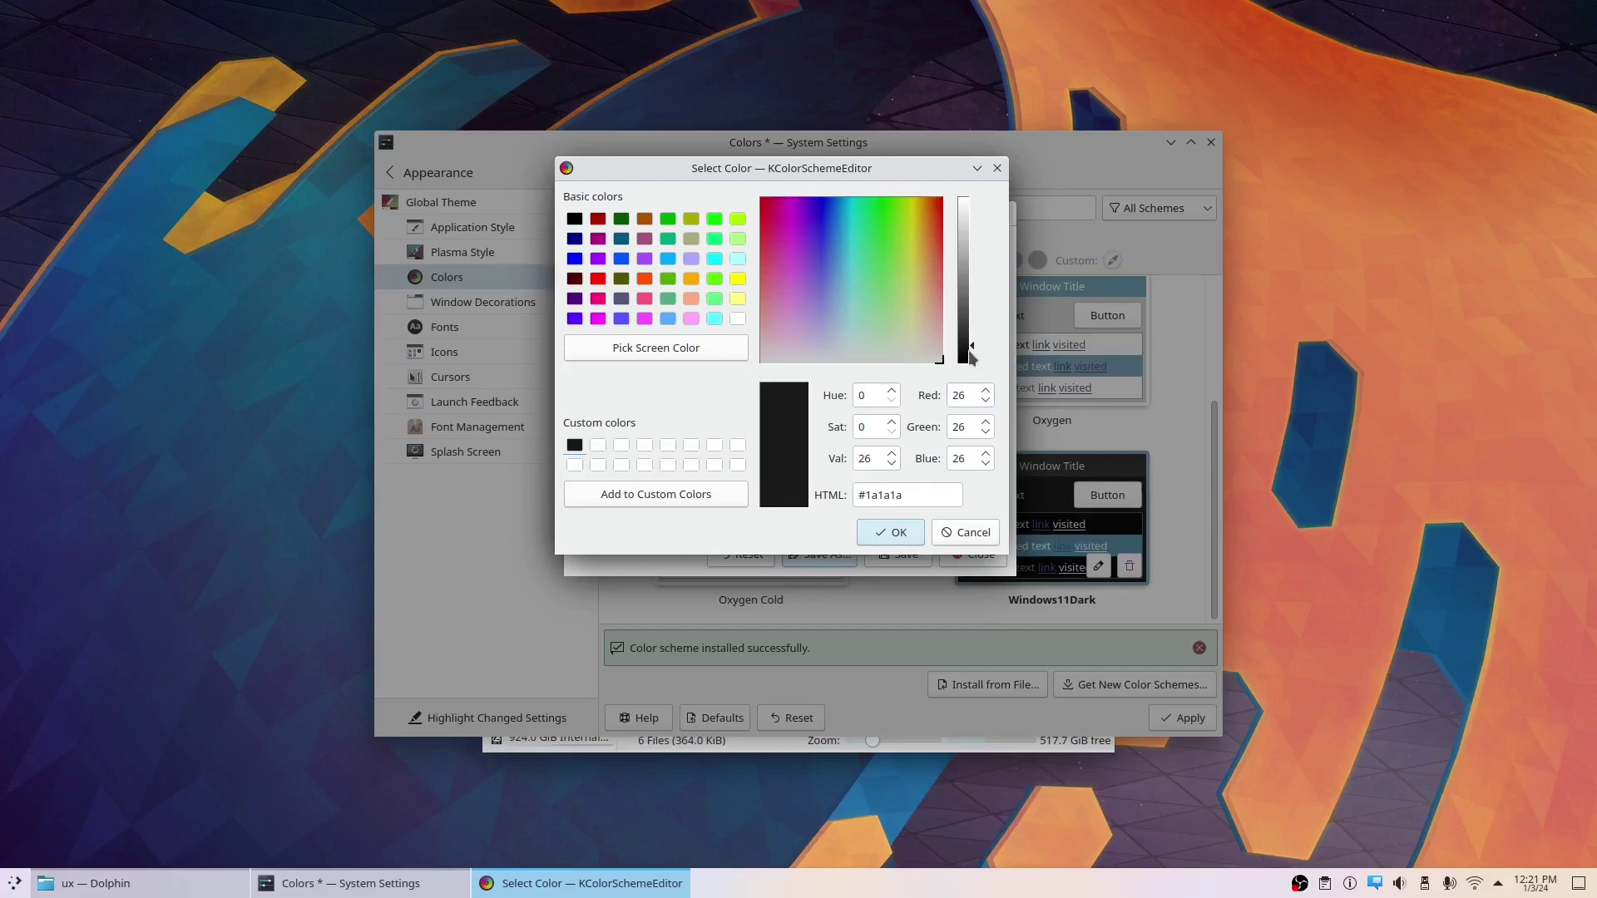
pyautogui.scroll(1, 971, 356)
pyautogui.moveTo(970, 352); pyautogui.dragTo(970, 346)
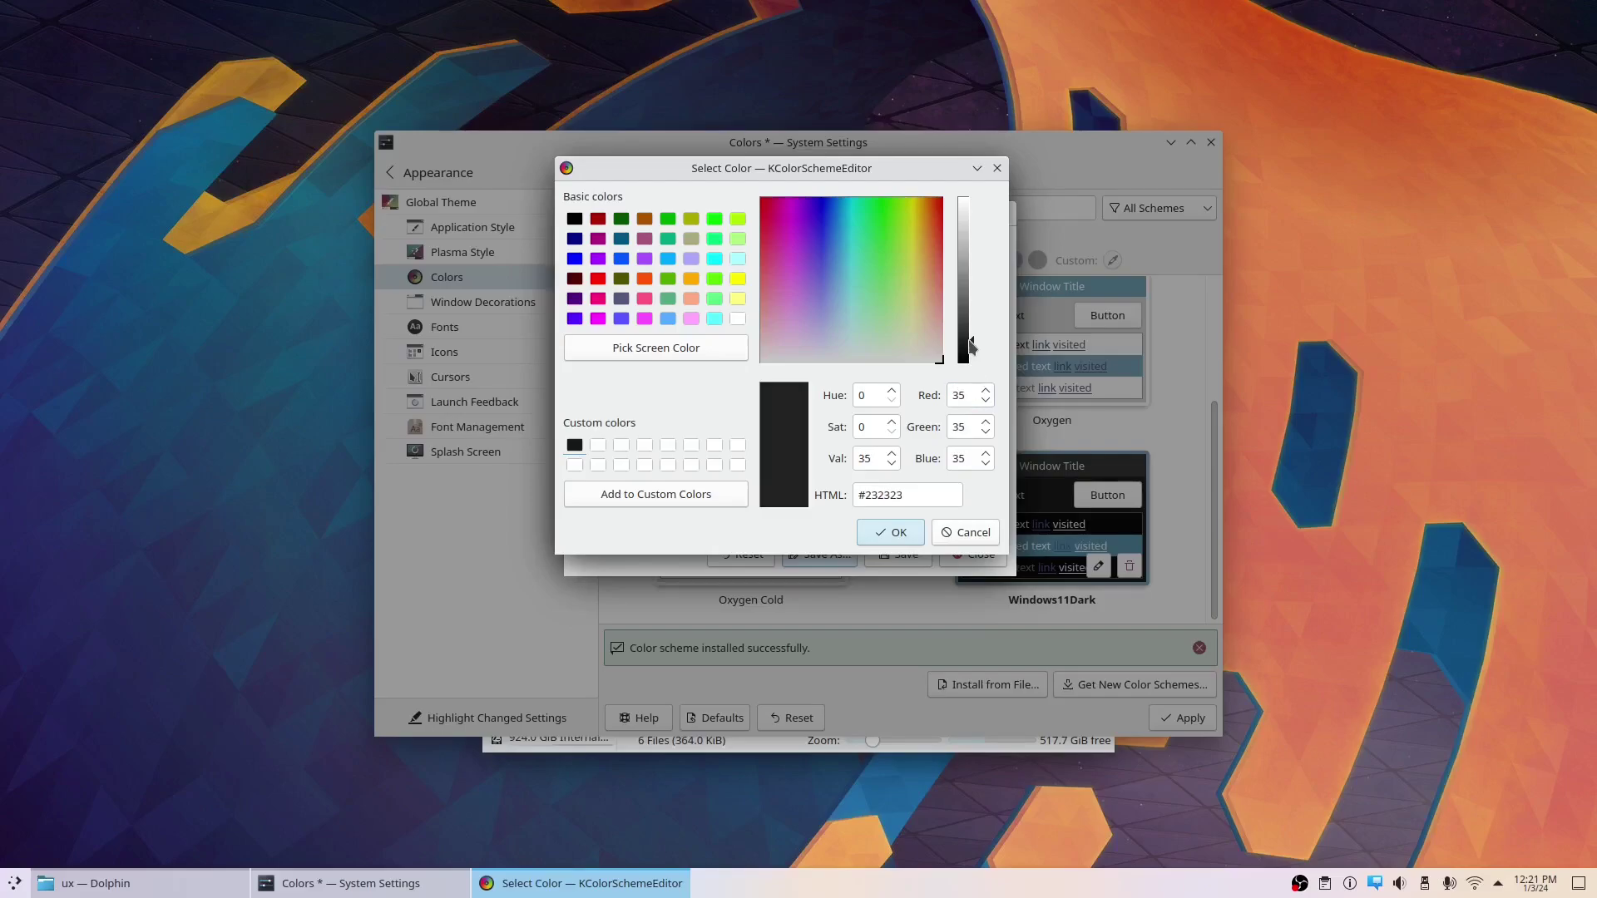
pyautogui.click(896, 532)
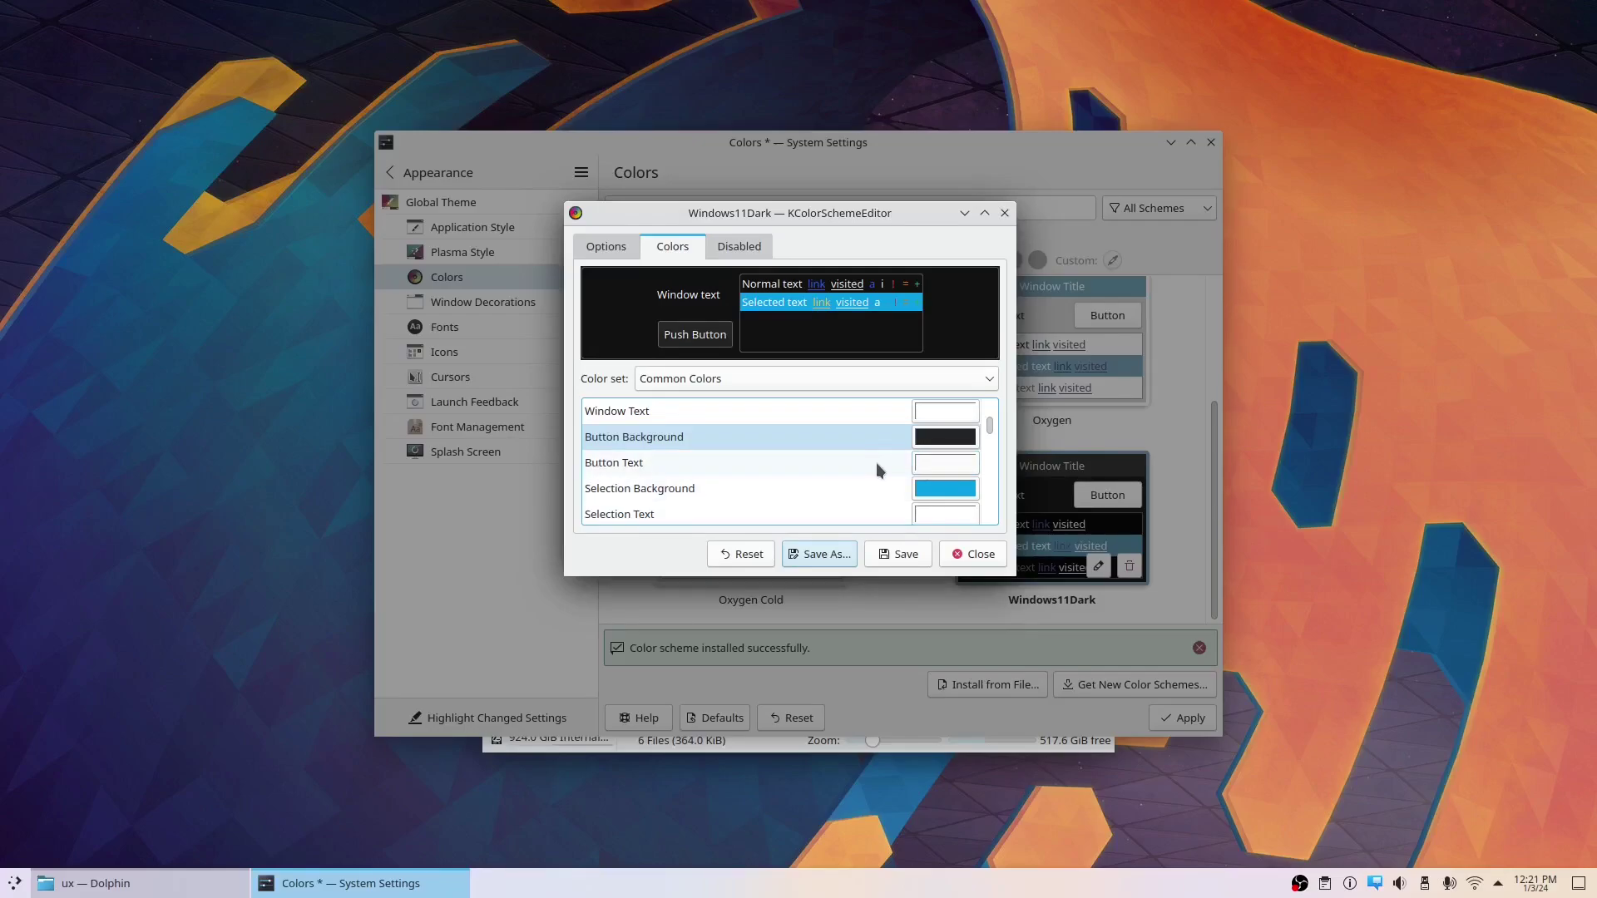
pyautogui.scroll(-2, 876, 462)
pyautogui.scroll(2, 876, 460)
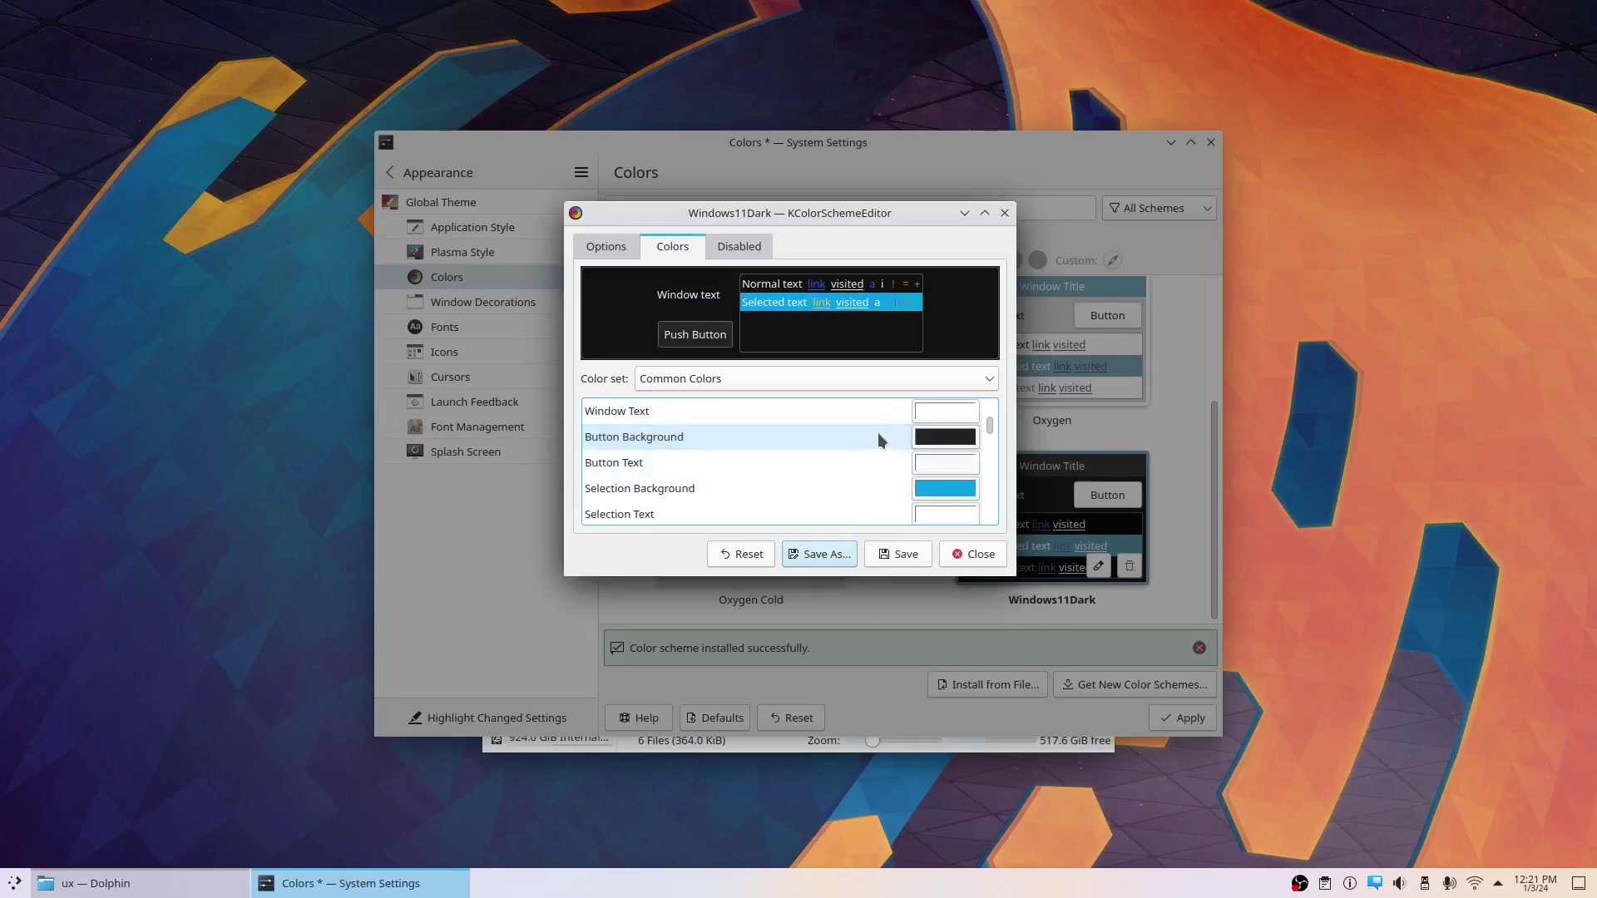
pyautogui.scroll(-1, 879, 440)
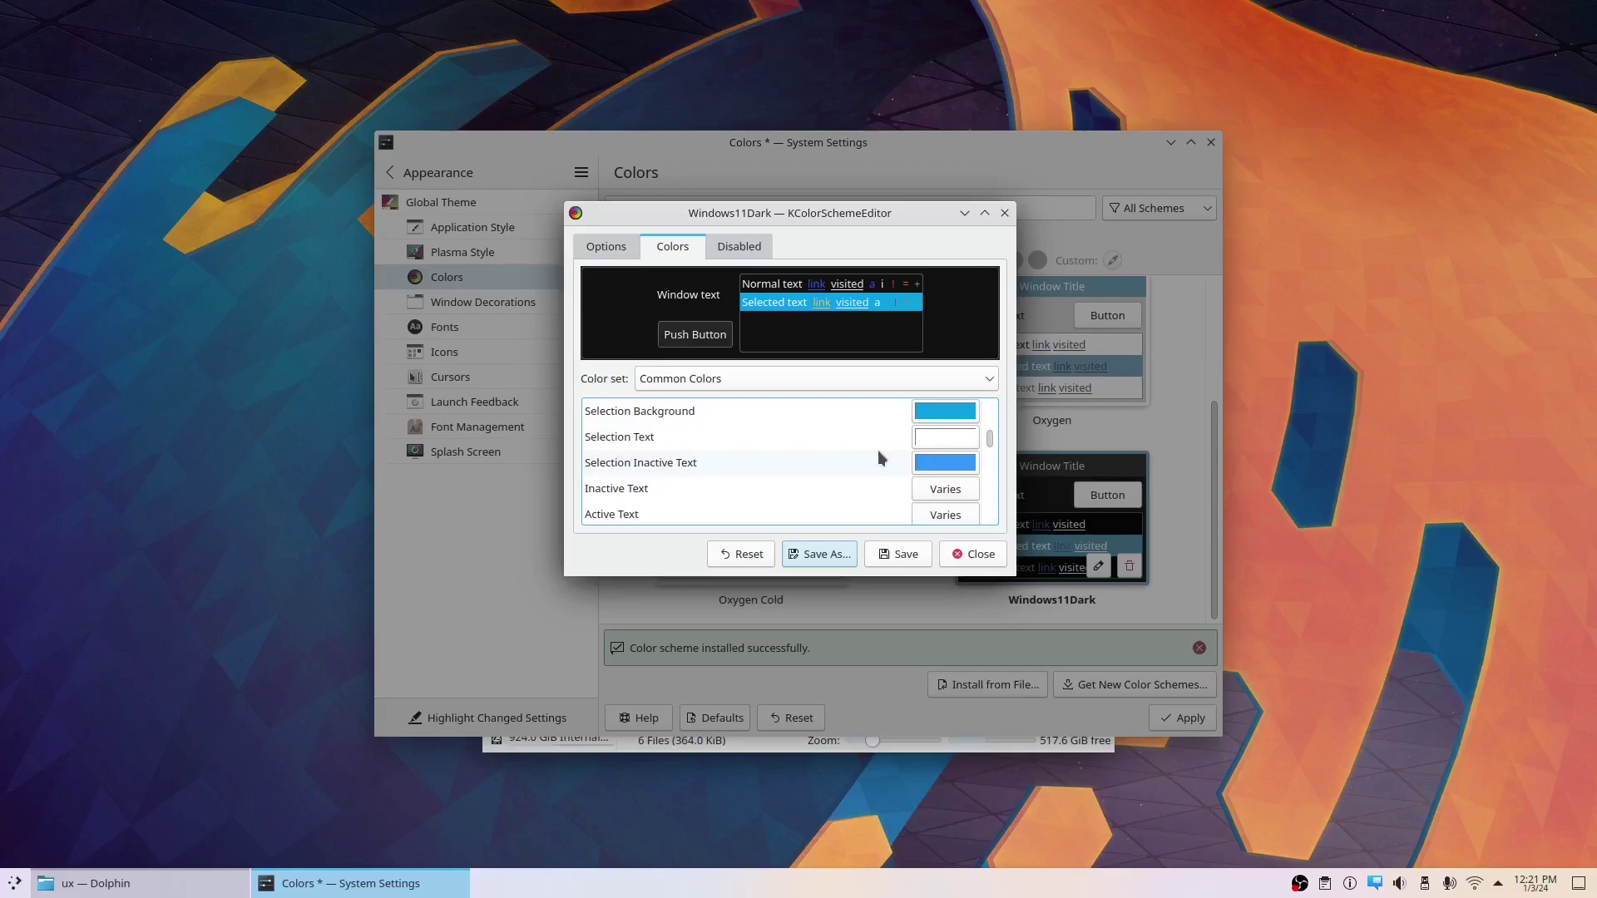
pyautogui.scroll(-5, 879, 453)
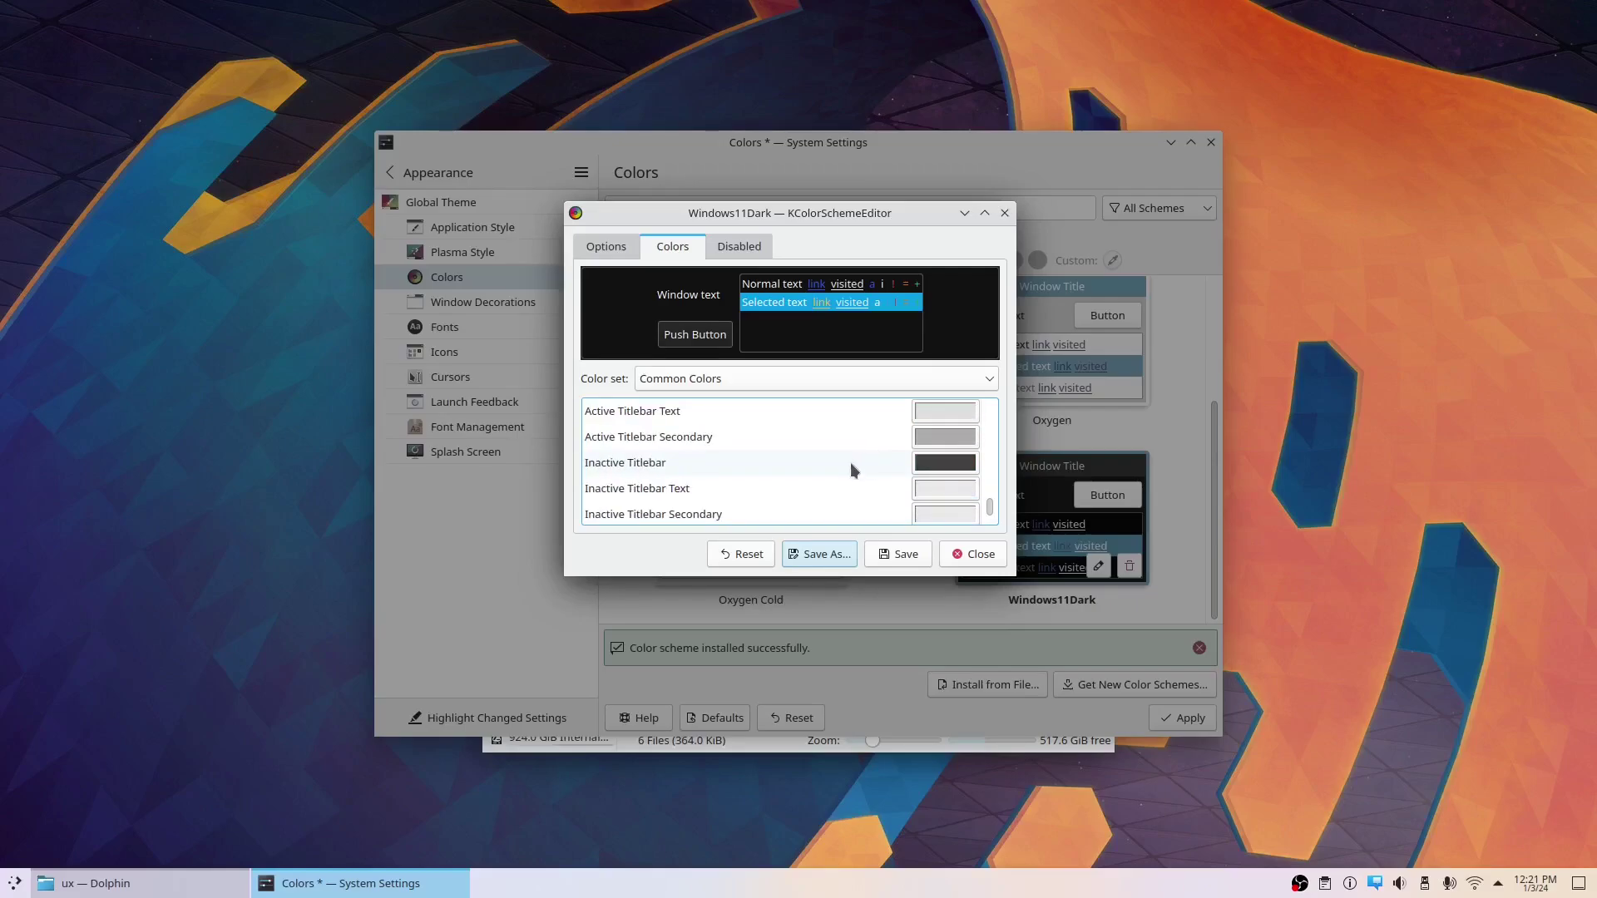
pyautogui.scroll(1, 862, 460)
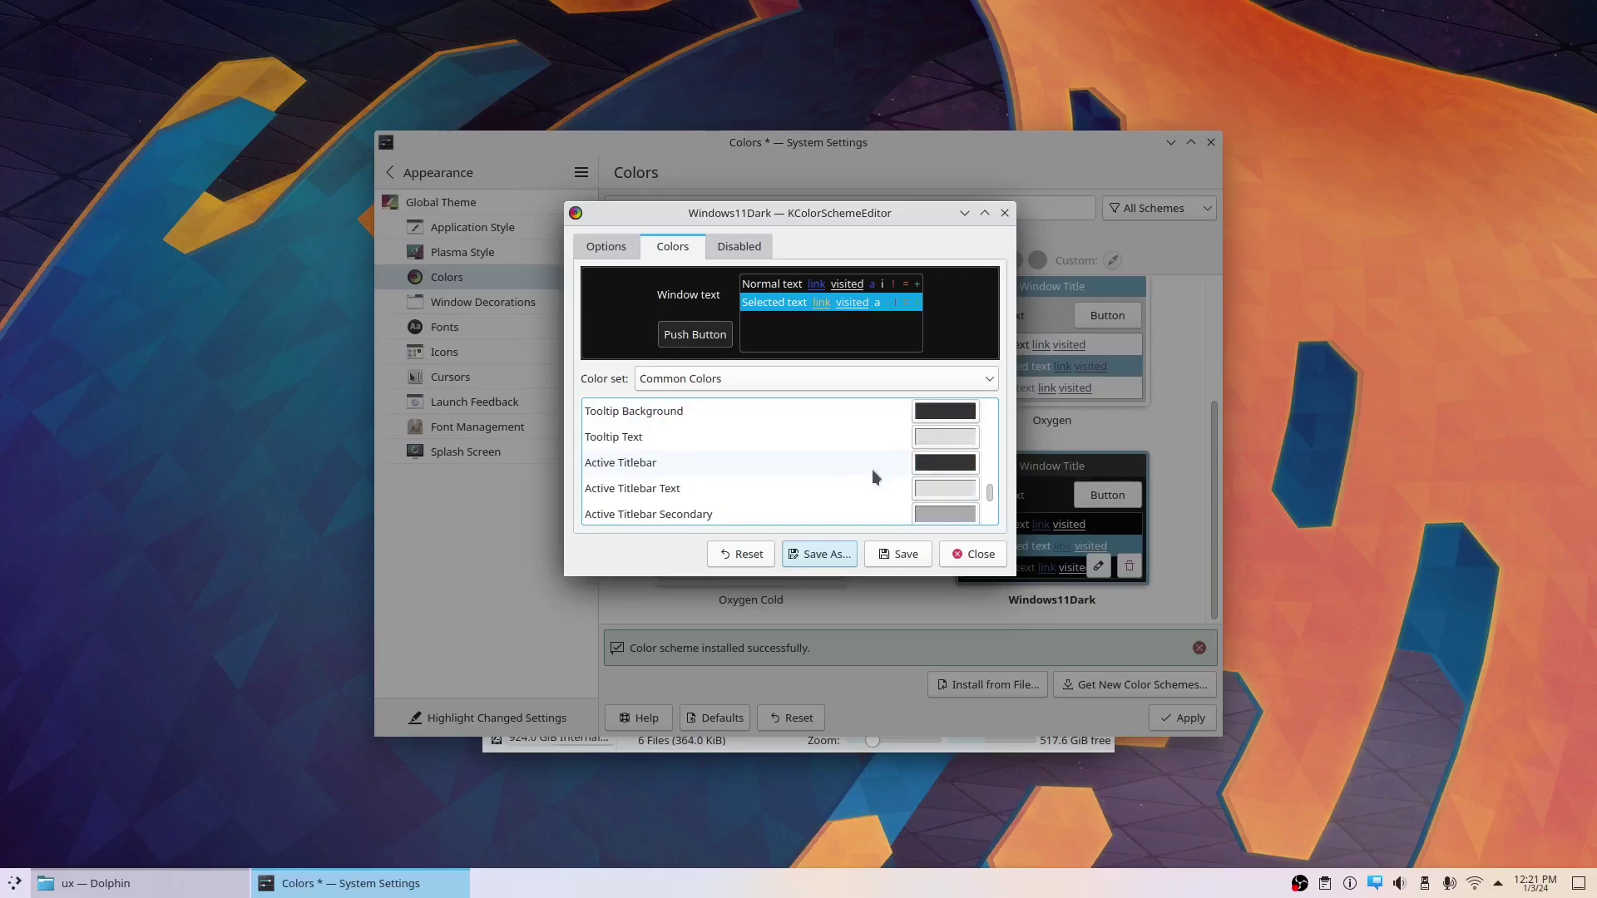
# - Make the Active Titlebar near-black and its text white
pyautogui.click(943, 466)
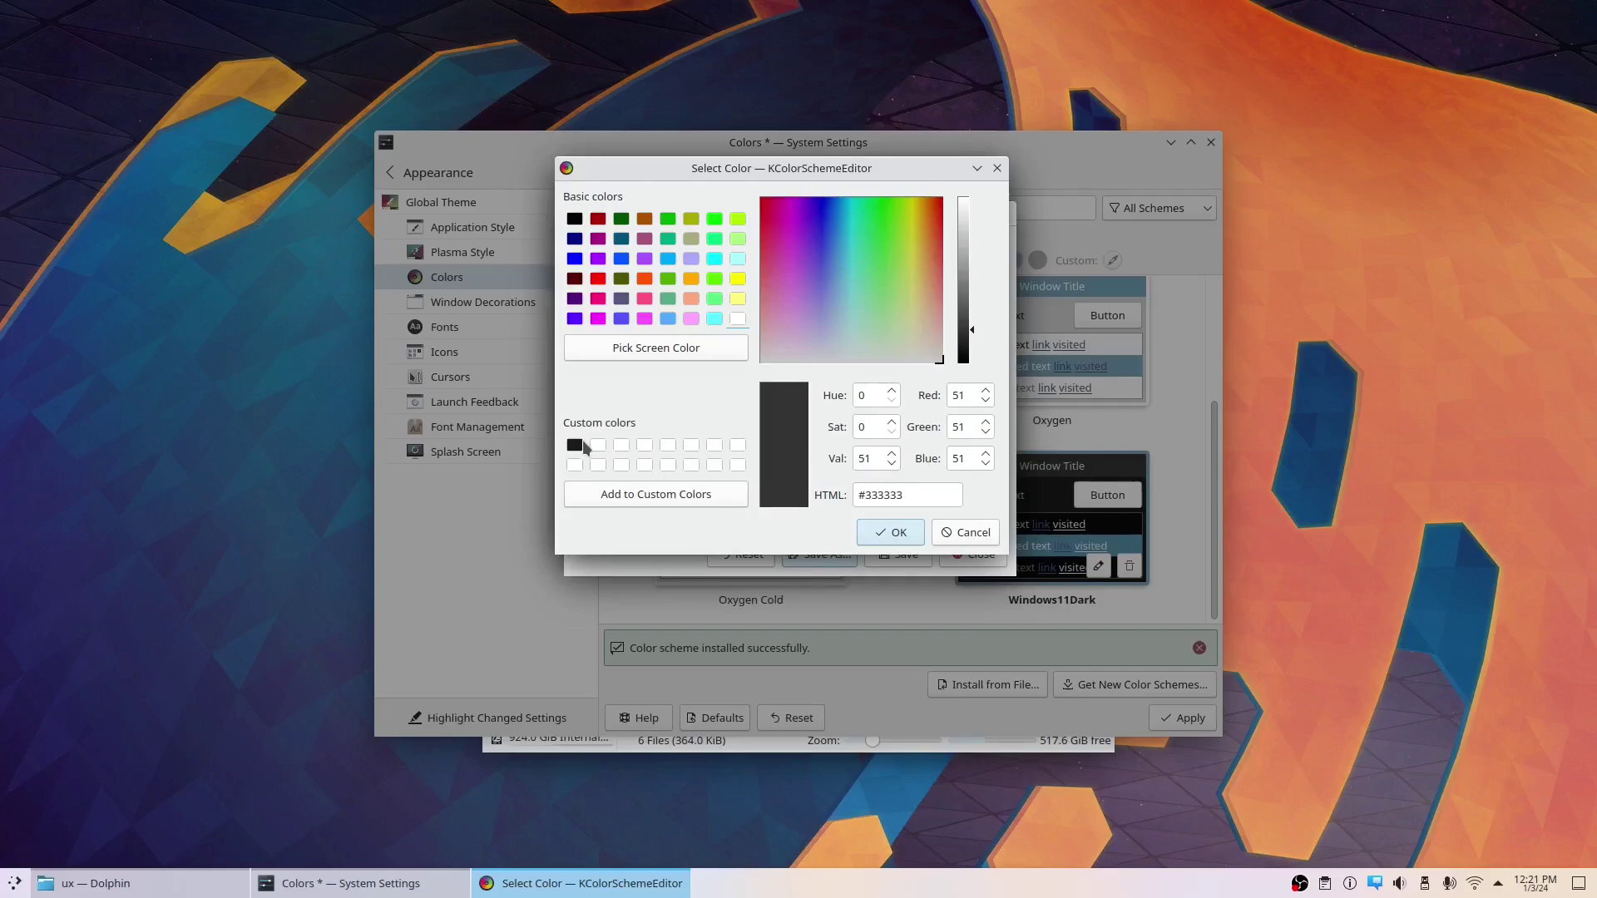
pyautogui.click(583, 445)
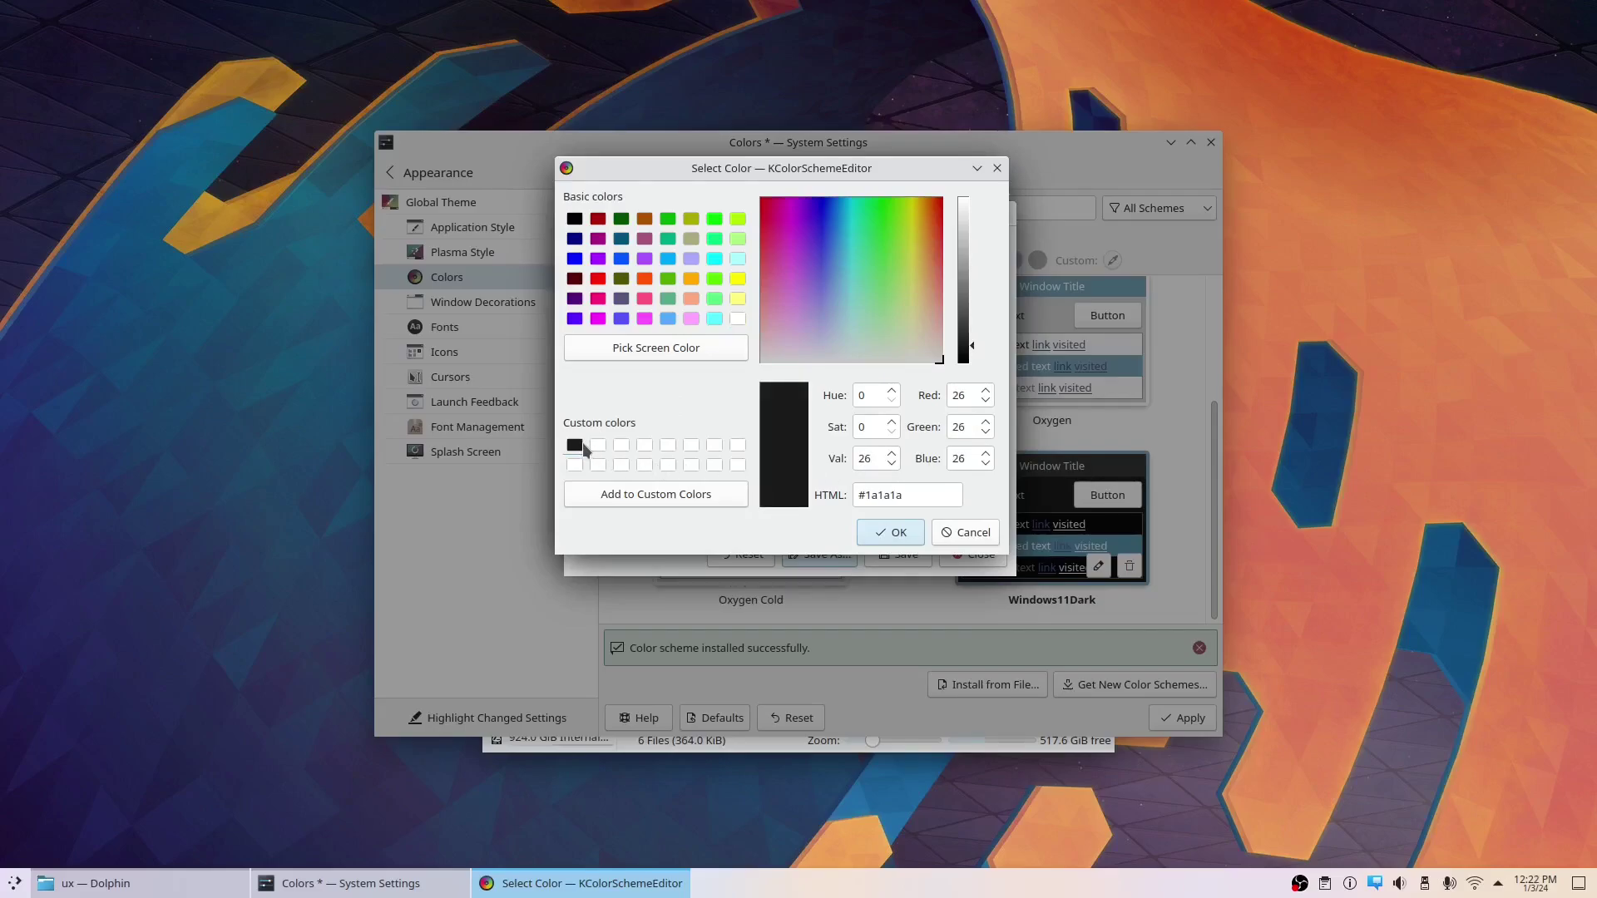
pyautogui.click(875, 532)
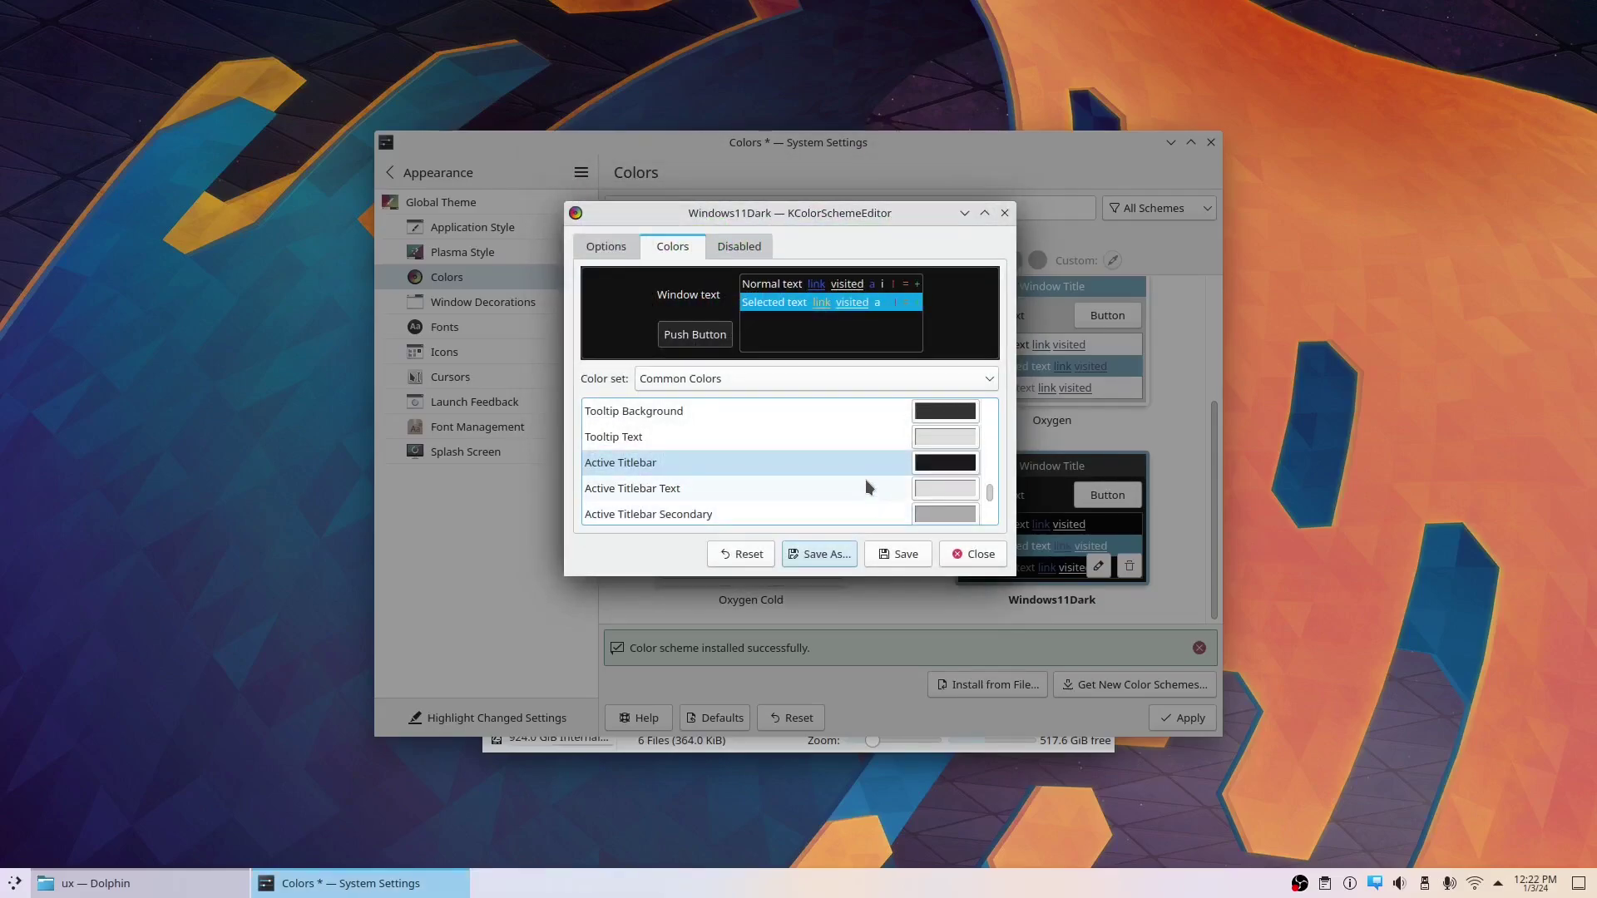
pyautogui.click(929, 490)
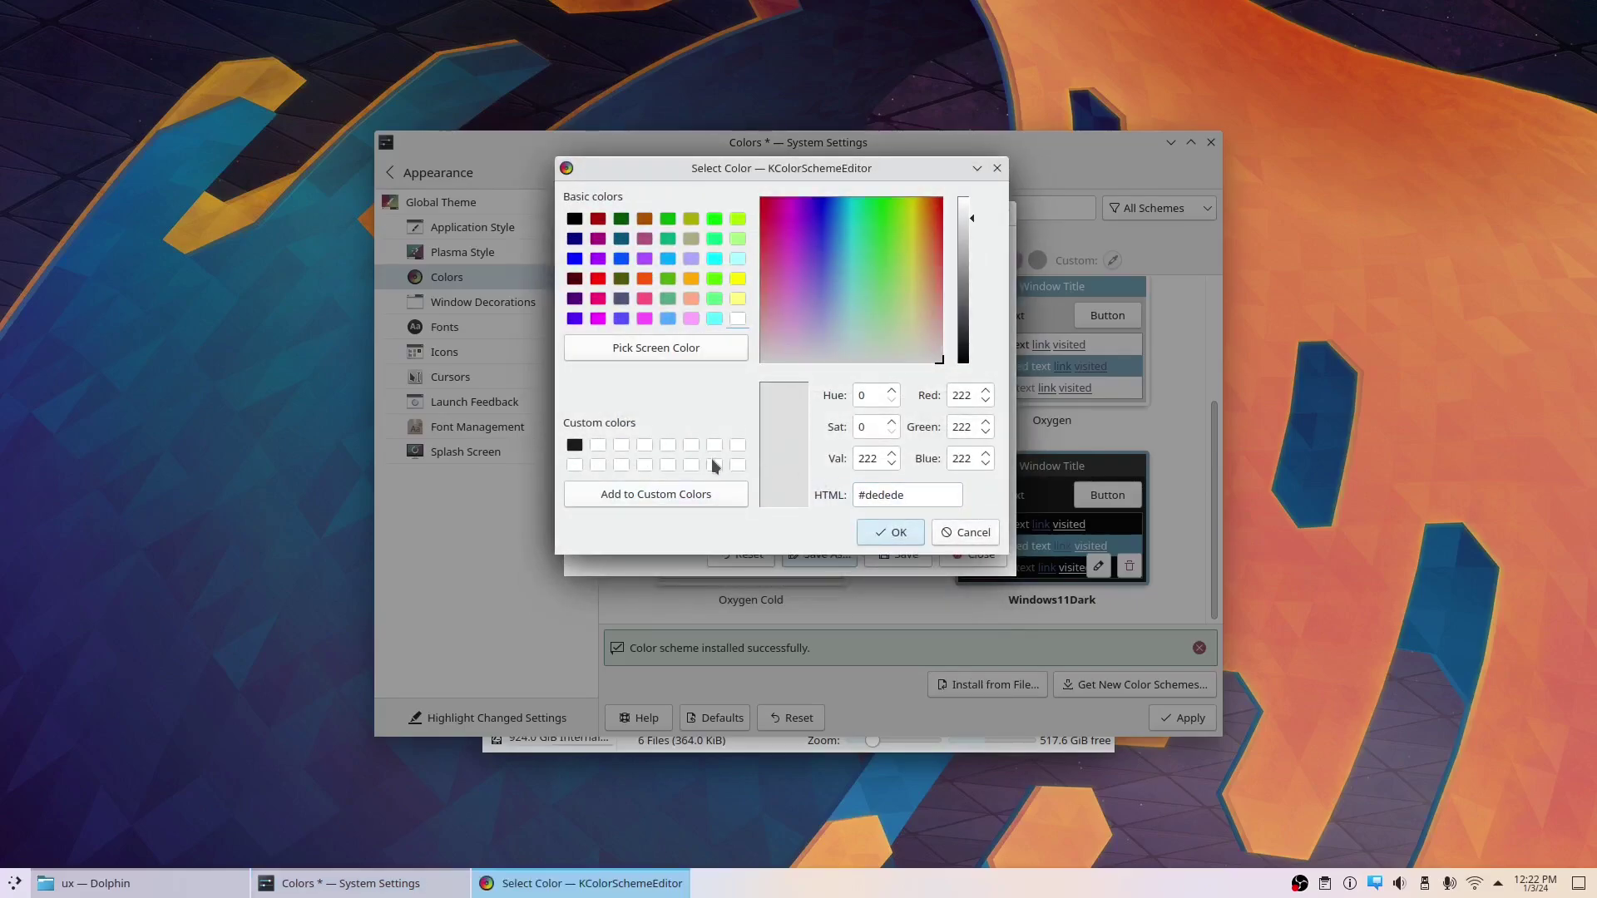
pyautogui.click(713, 465)
pyautogui.click(885, 531)
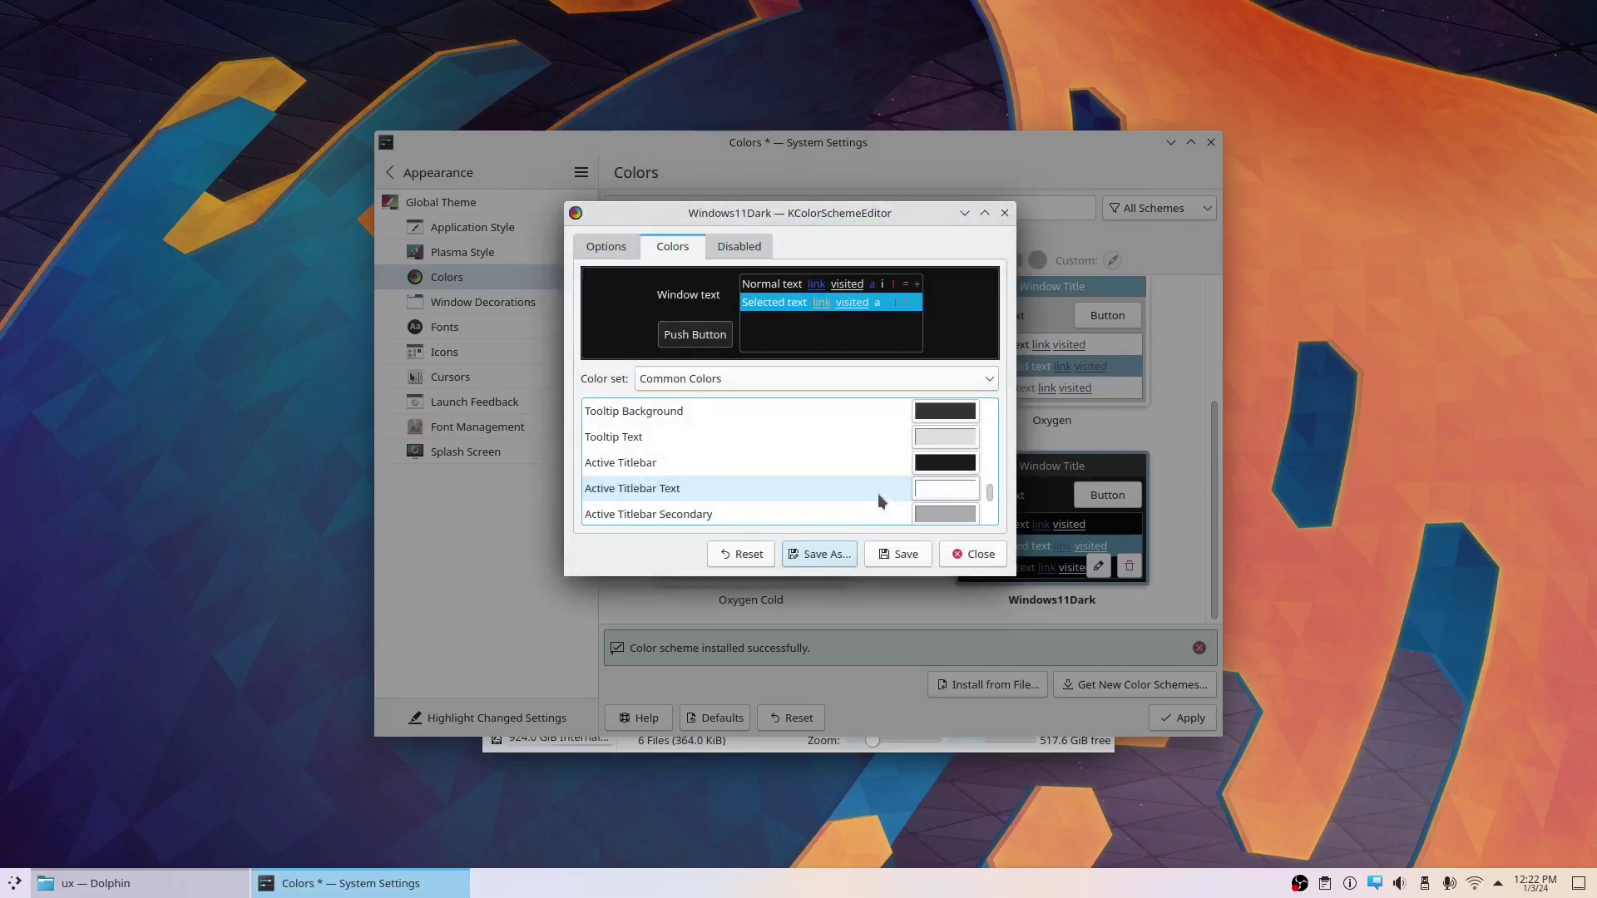
# - Set Inactive Titlebar to #1d1d1d and Inactive Titlebar Text to #595959
pyautogui.scroll(-1, 877, 491)
pyautogui.click(936, 463)
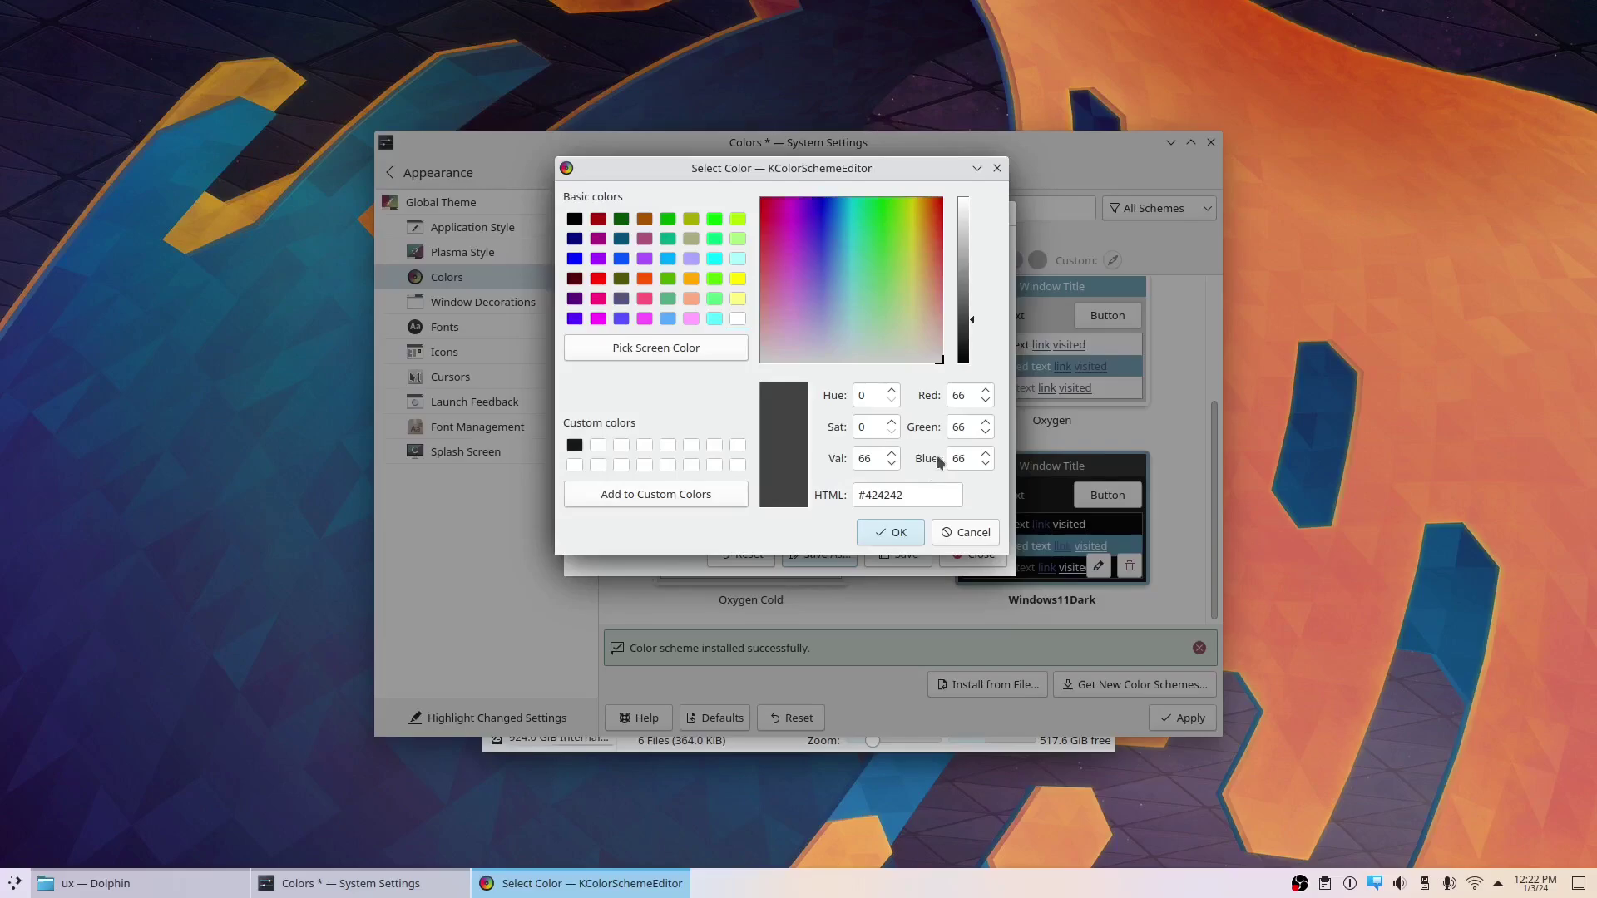
pyautogui.click(967, 344)
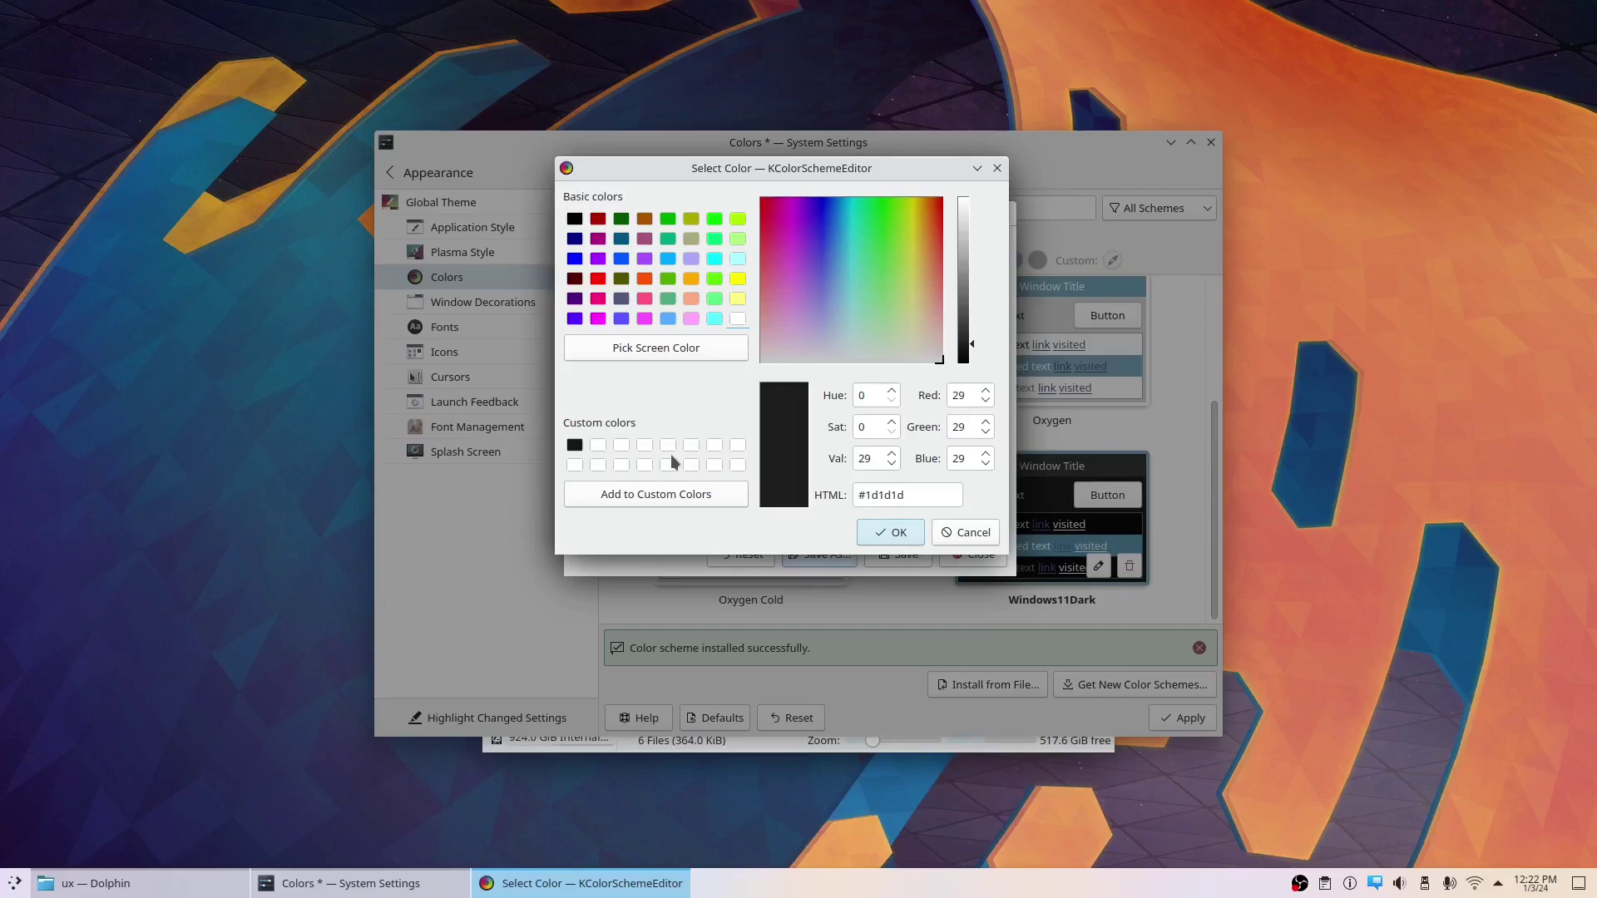
pyautogui.click(896, 526)
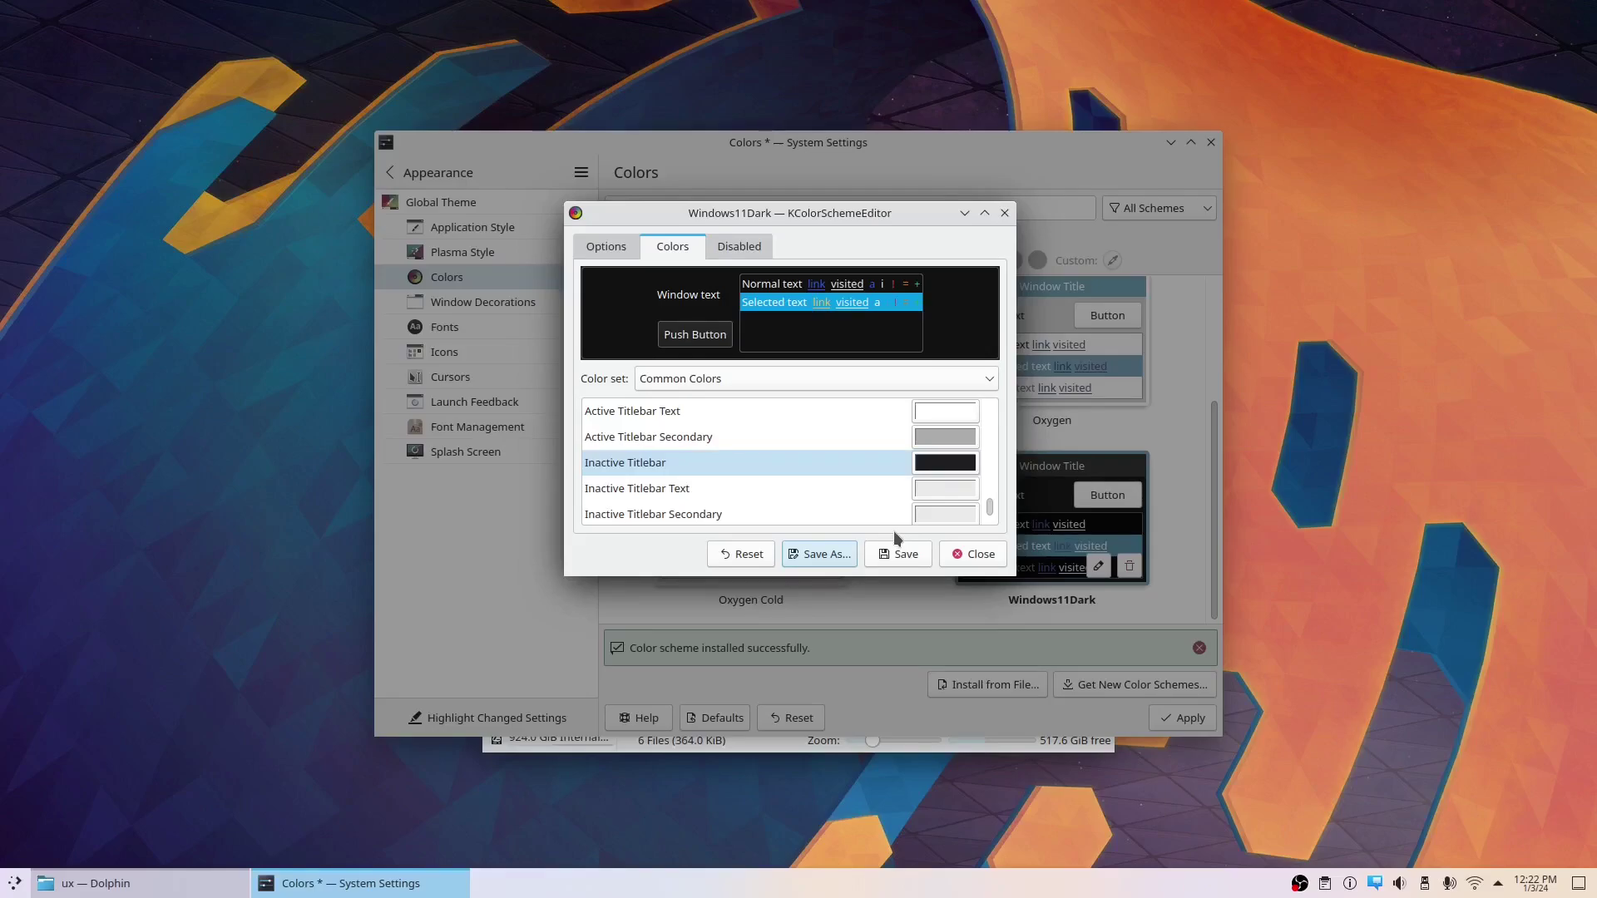
pyautogui.click(932, 490)
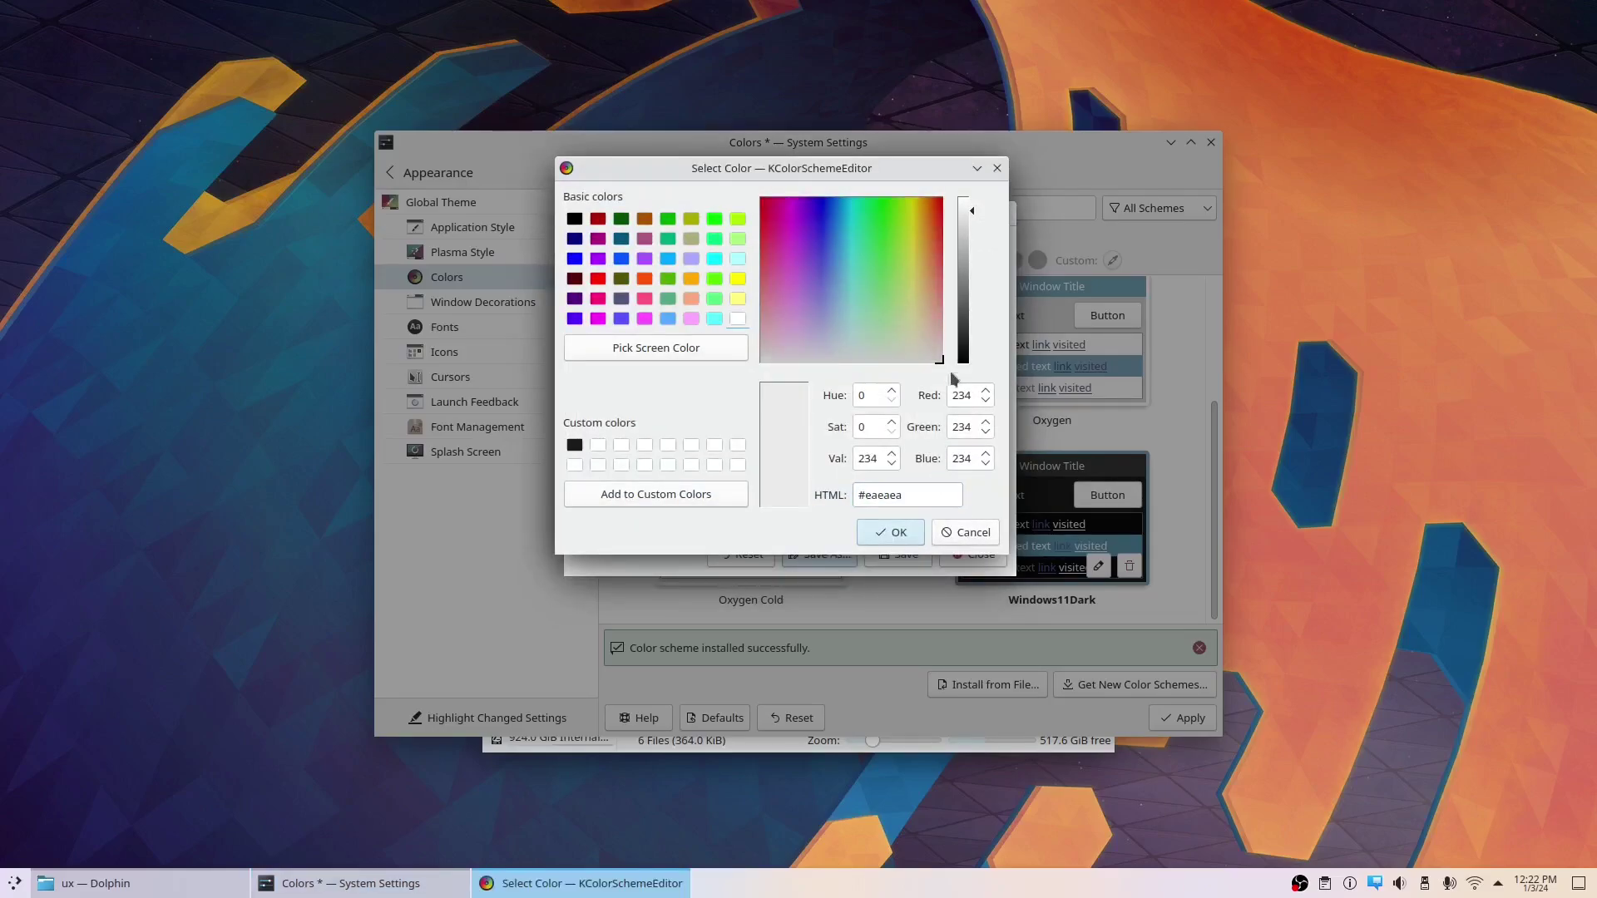
pyautogui.click(968, 300)
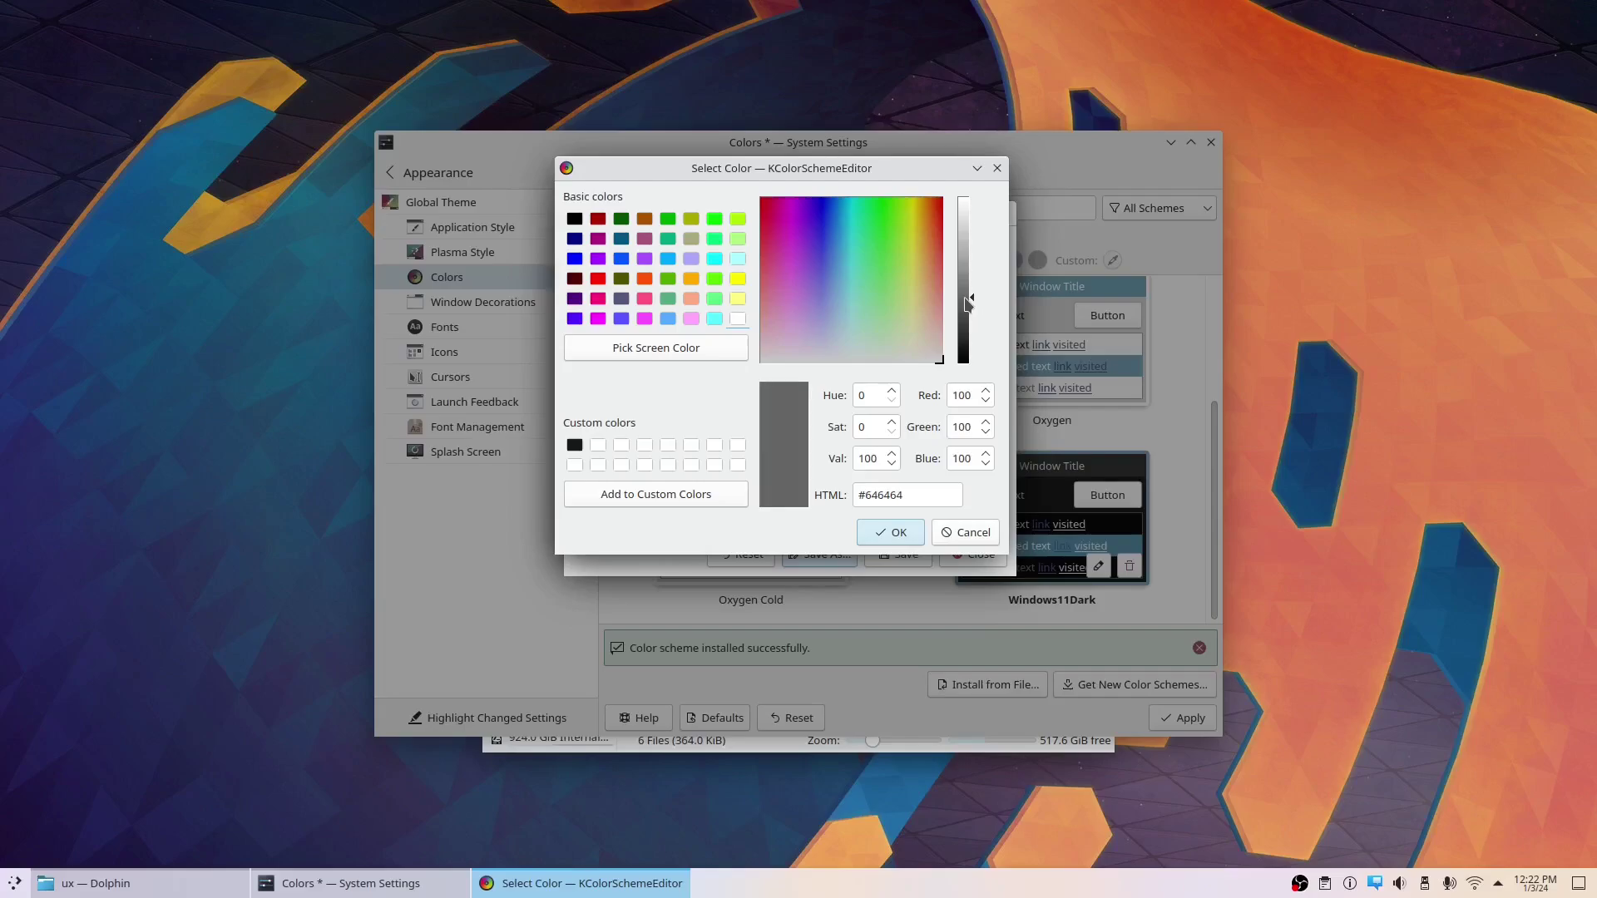
pyautogui.moveTo(967, 300); pyautogui.dragTo(967, 305)
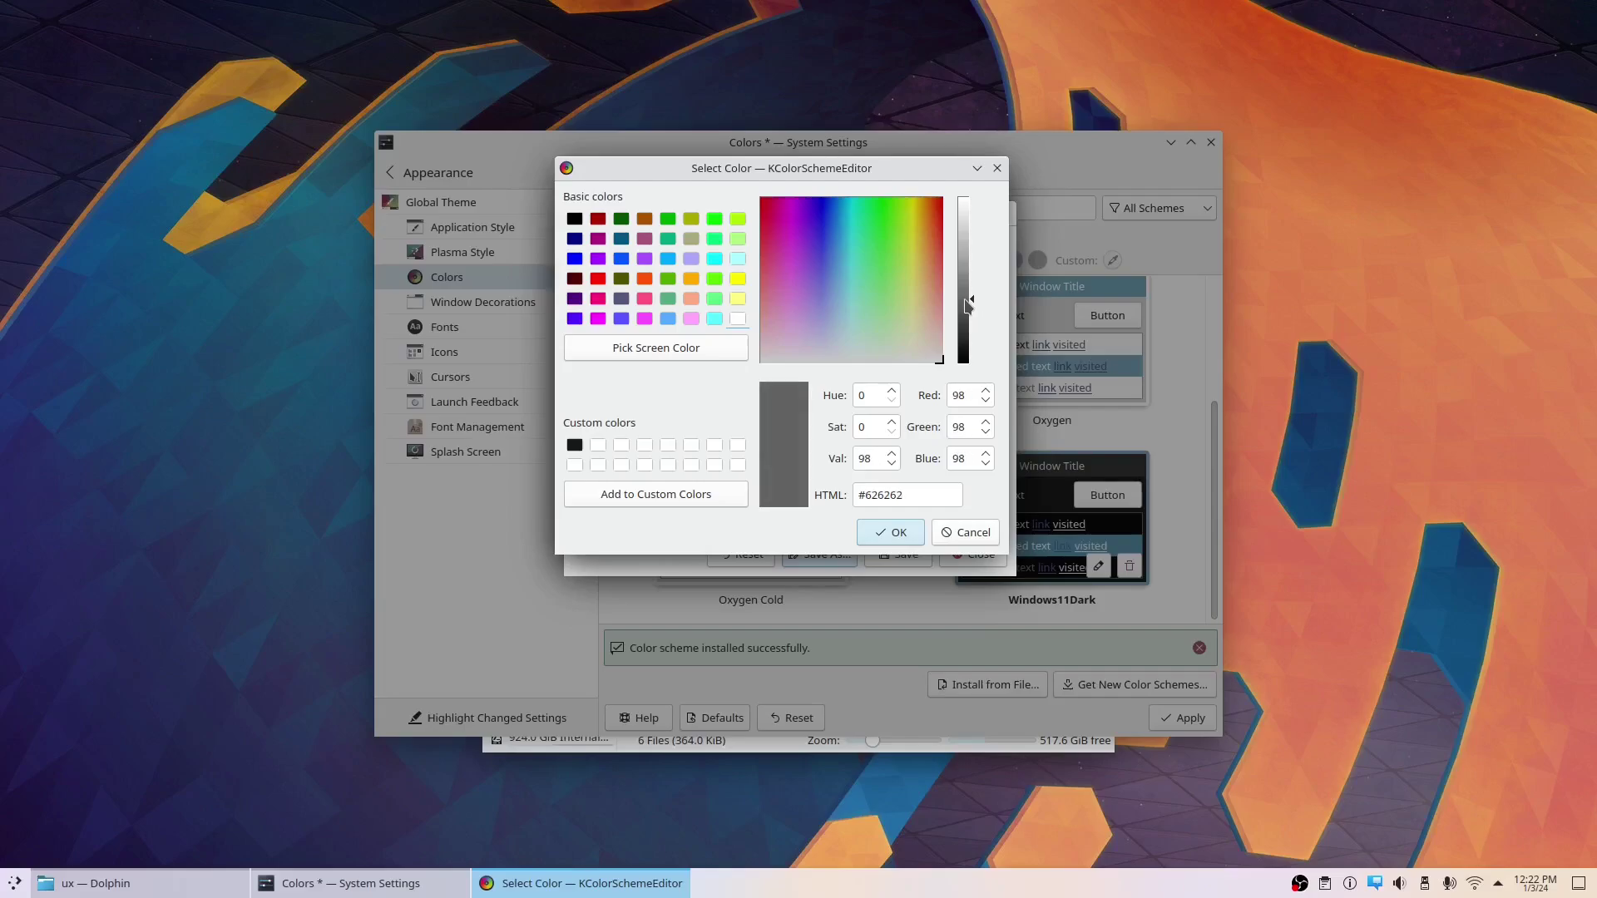
pyautogui.click(896, 531)
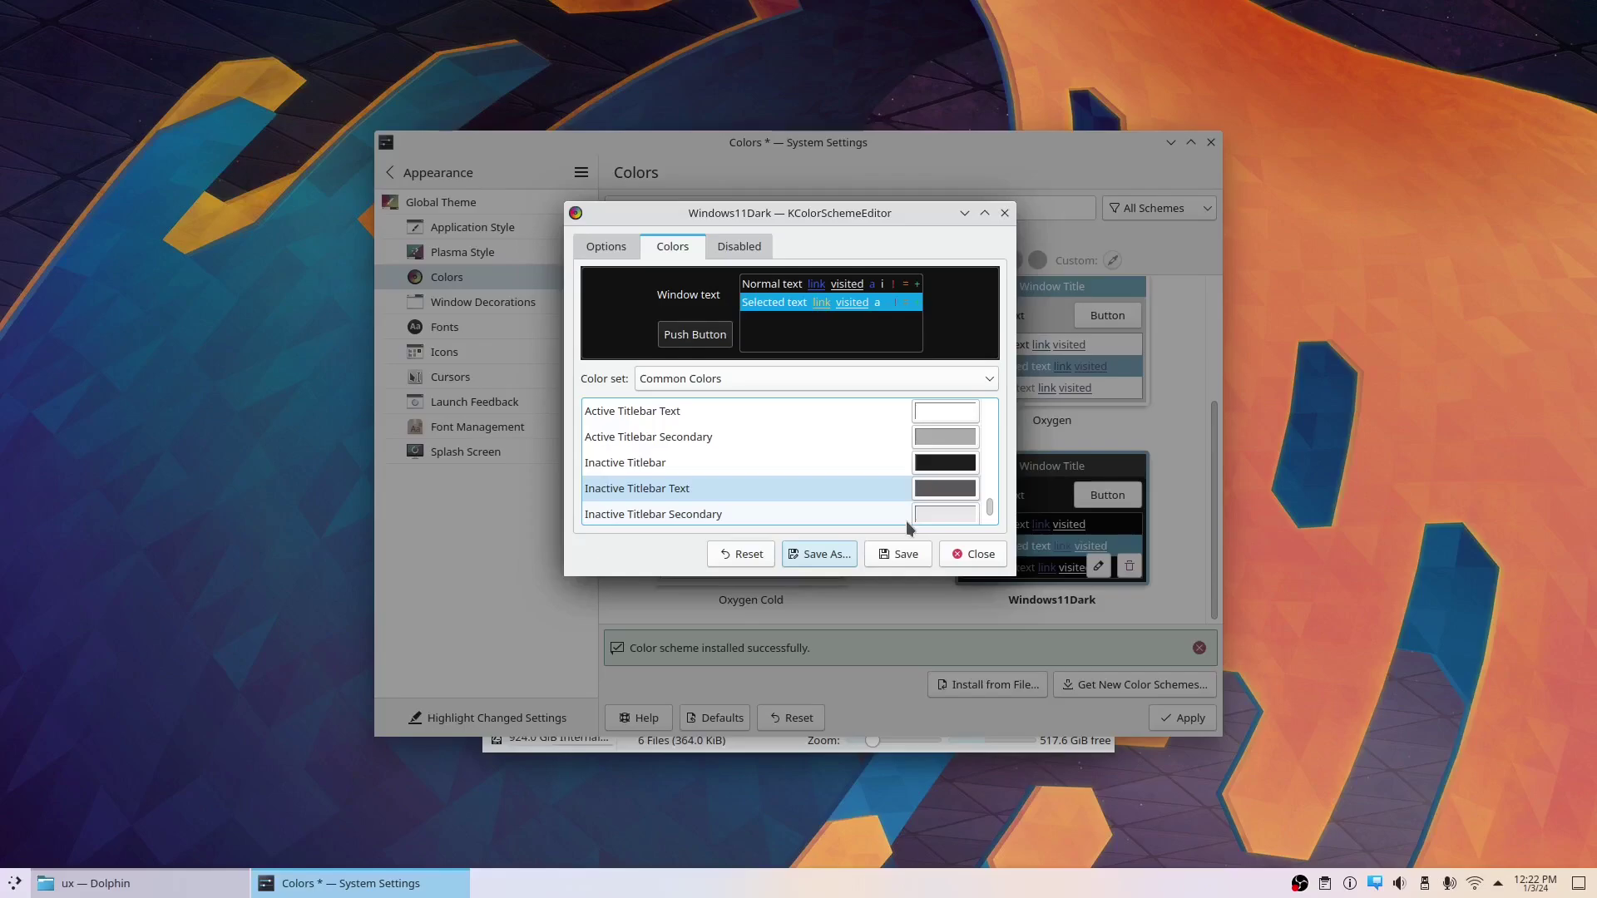
# - Save the edited colour scheme as 'Win11Edit' and apply it so the settings turn dark
pyautogui.click(819, 554)
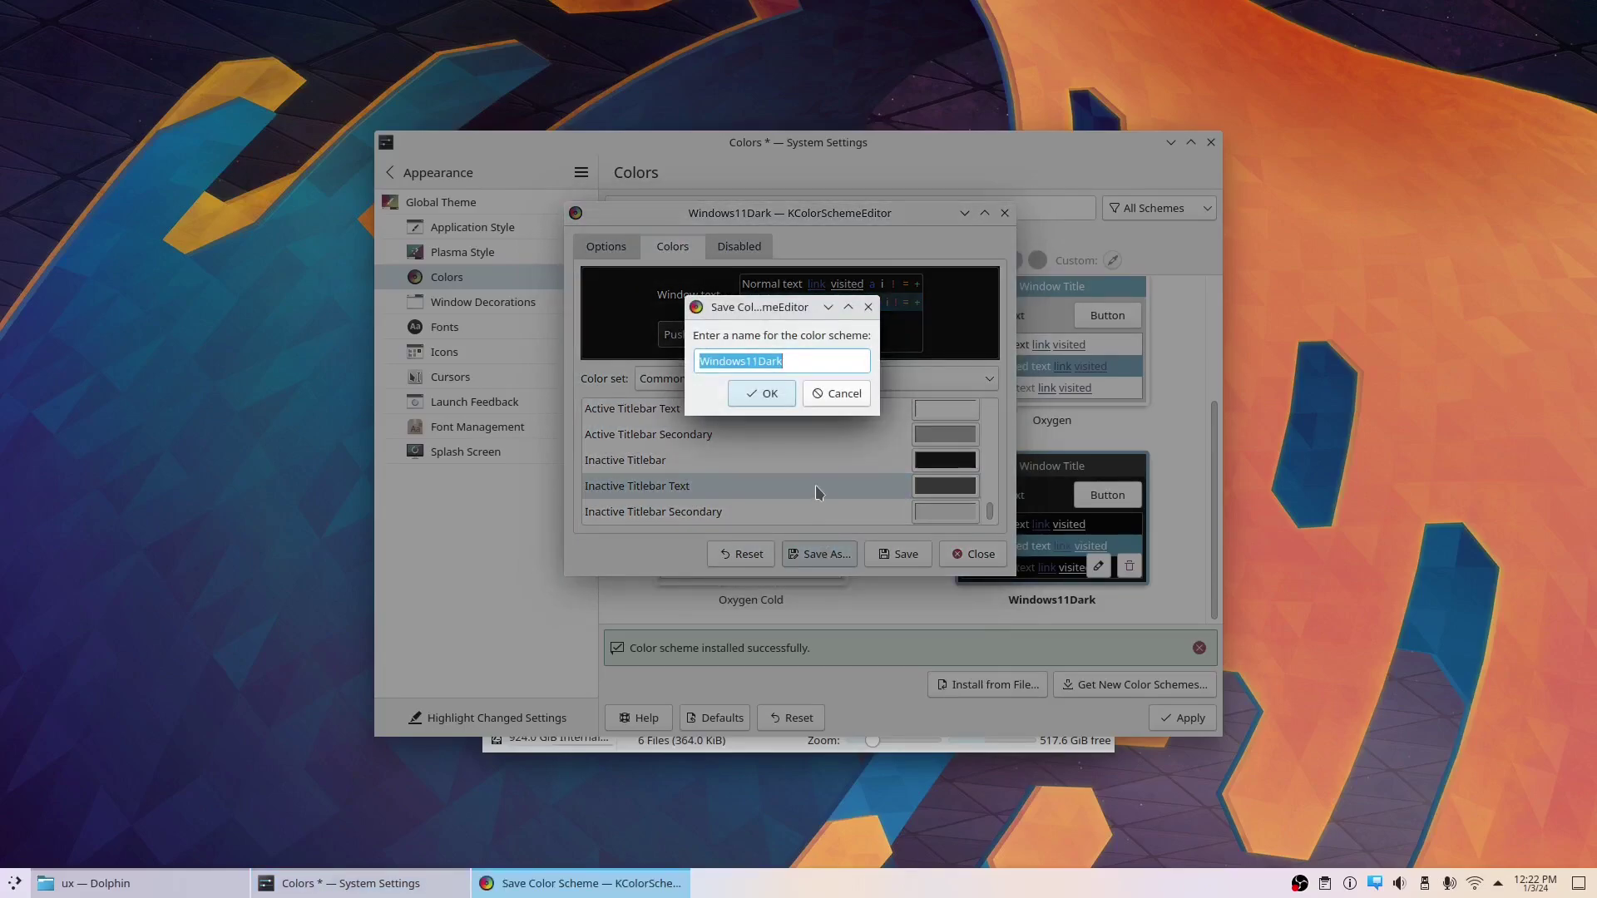
pyautogui.write('Win')
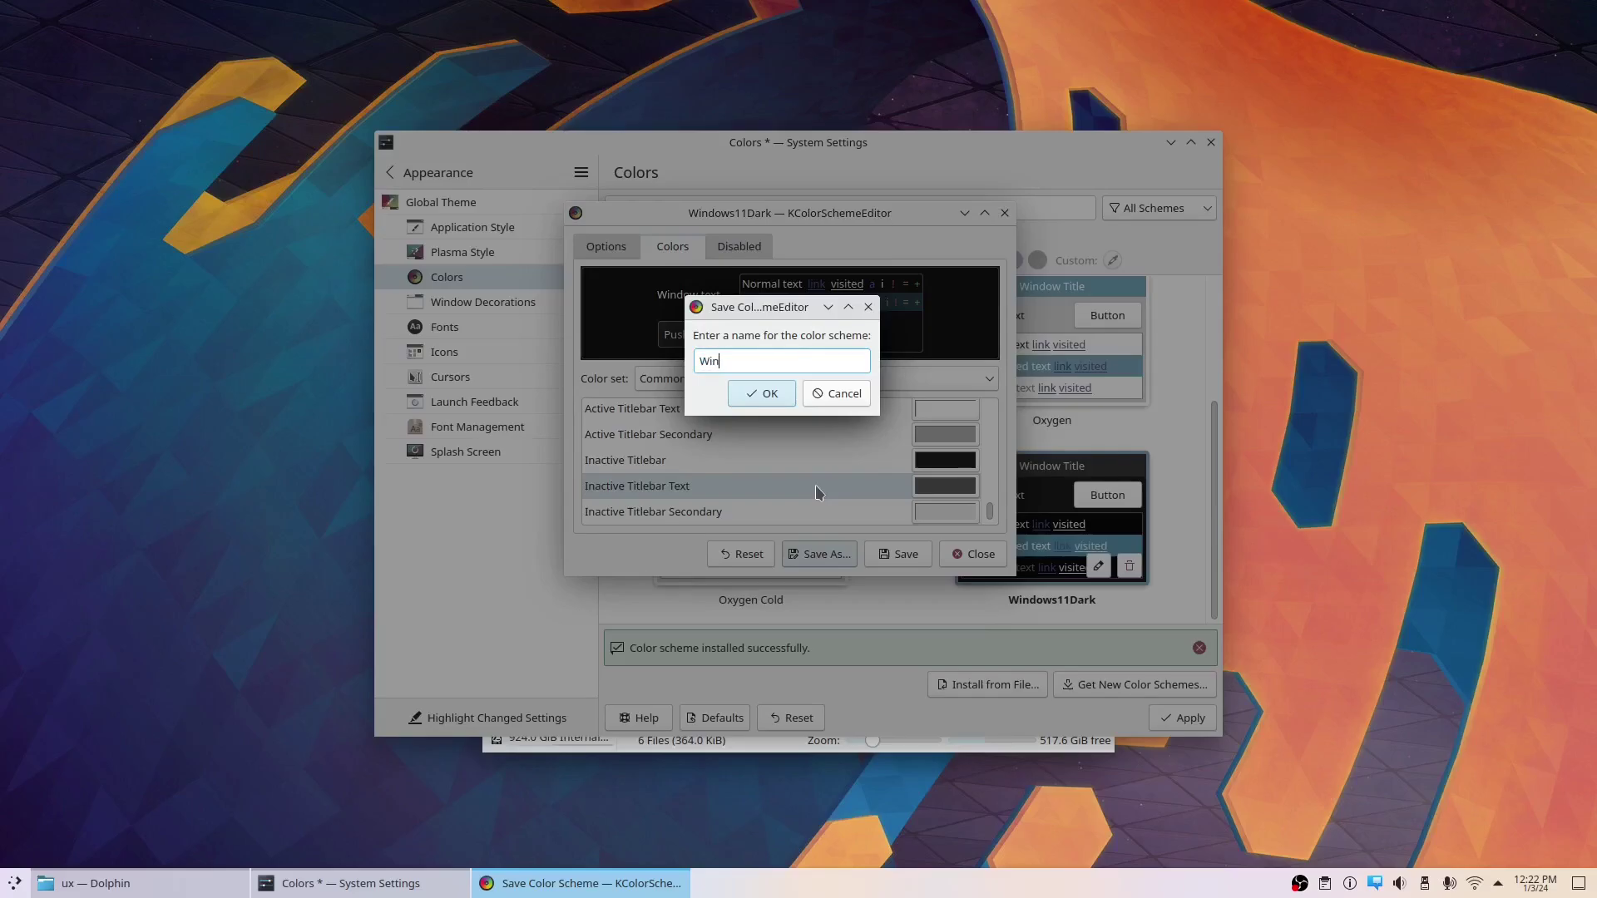
pyautogui.write('11Edit')
pyautogui.press('Return')
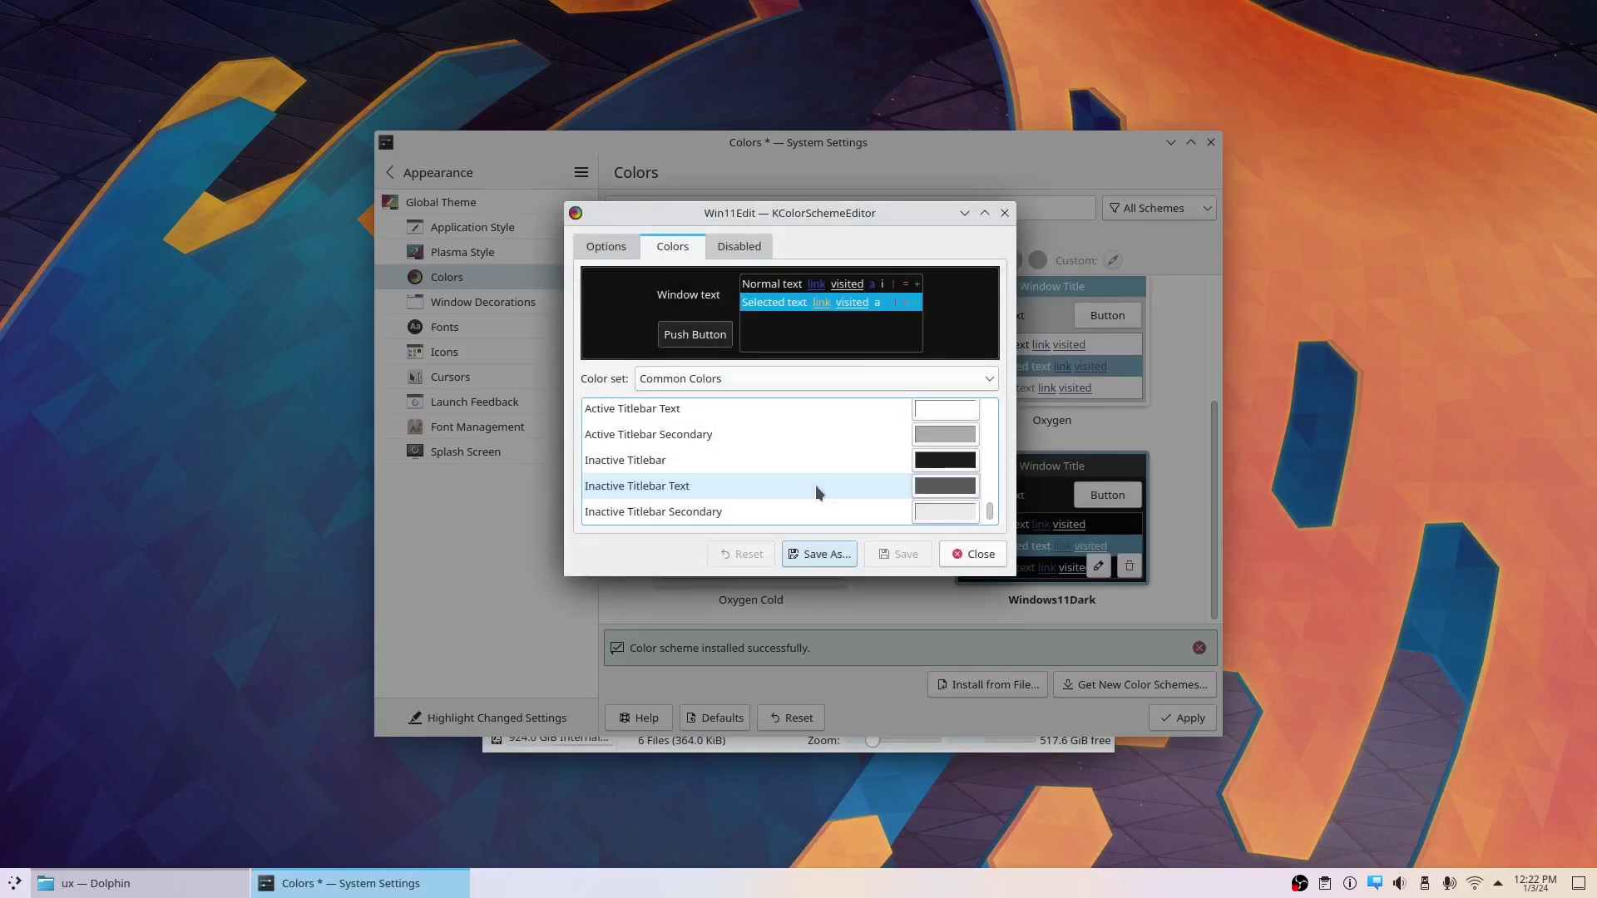
pyautogui.click(973, 554)
pyautogui.scroll(-3, 921, 550)
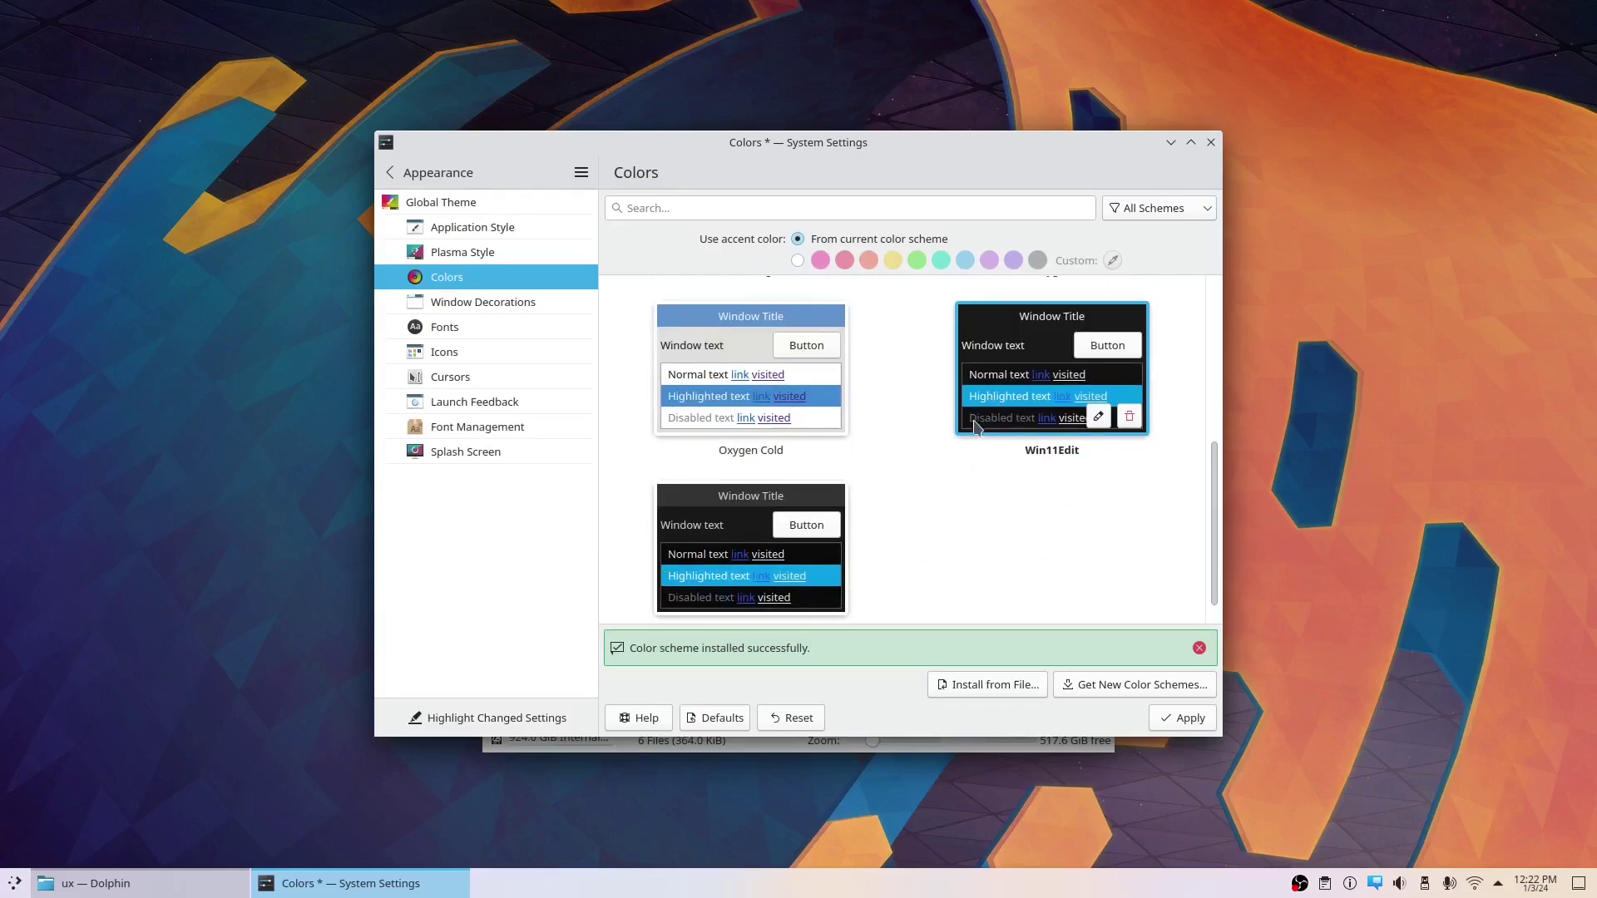
pyautogui.click(1182, 718)
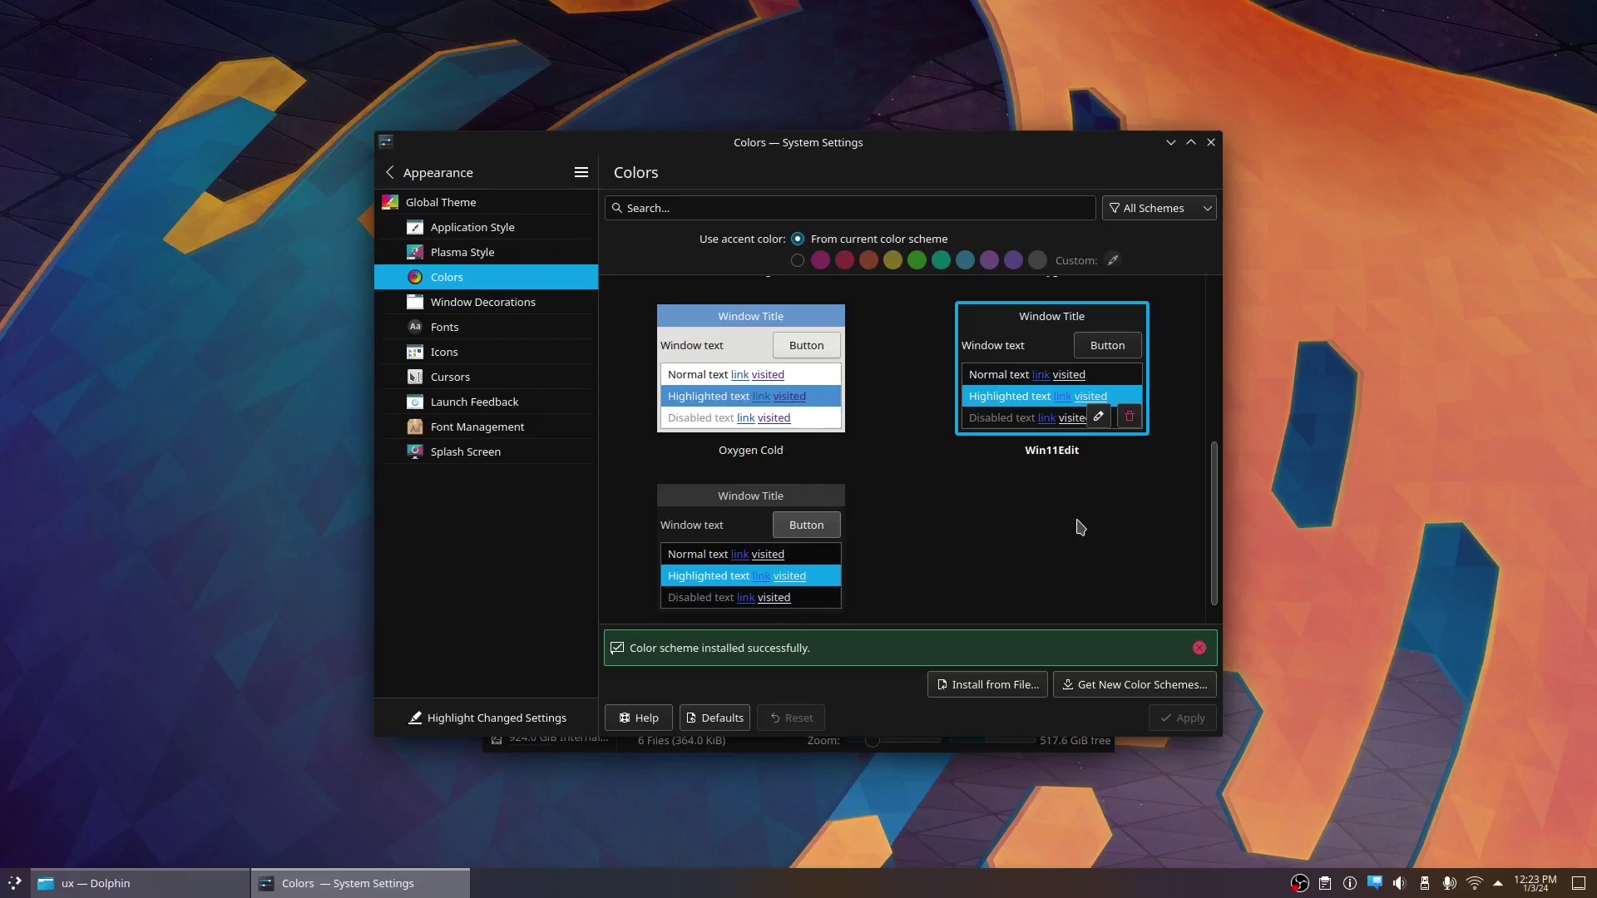
# - Apply the Breeze Dark icon theme, then move on to the Cursors settings
pyautogui.press('Down')
pyautogui.press('Down')
pyautogui.press('Down')
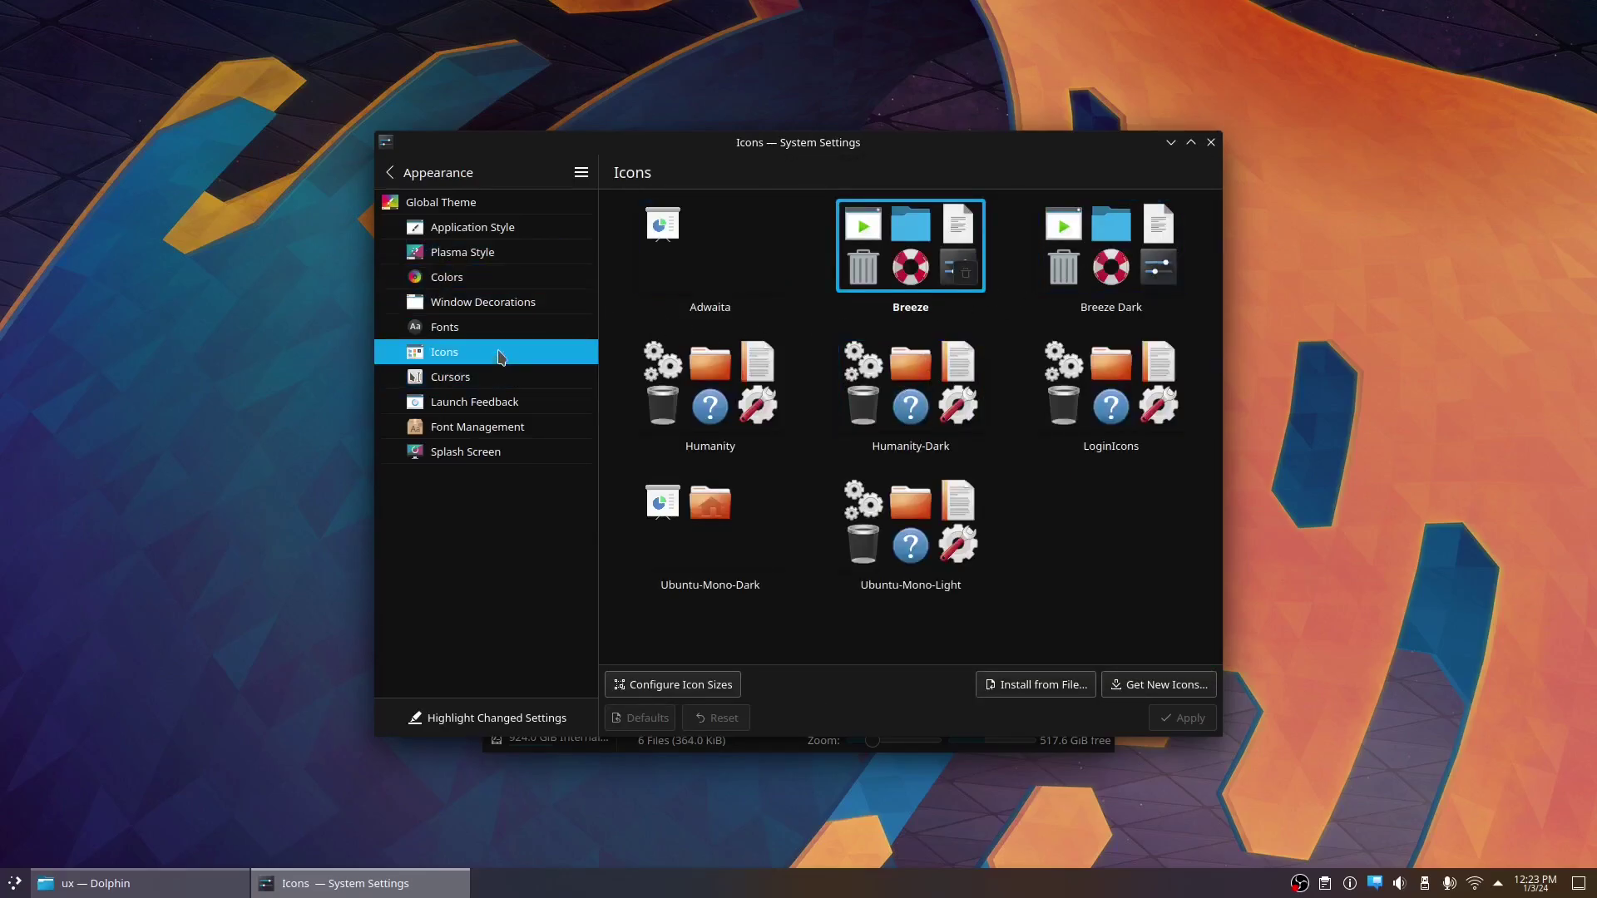
pyautogui.click(1079, 251)
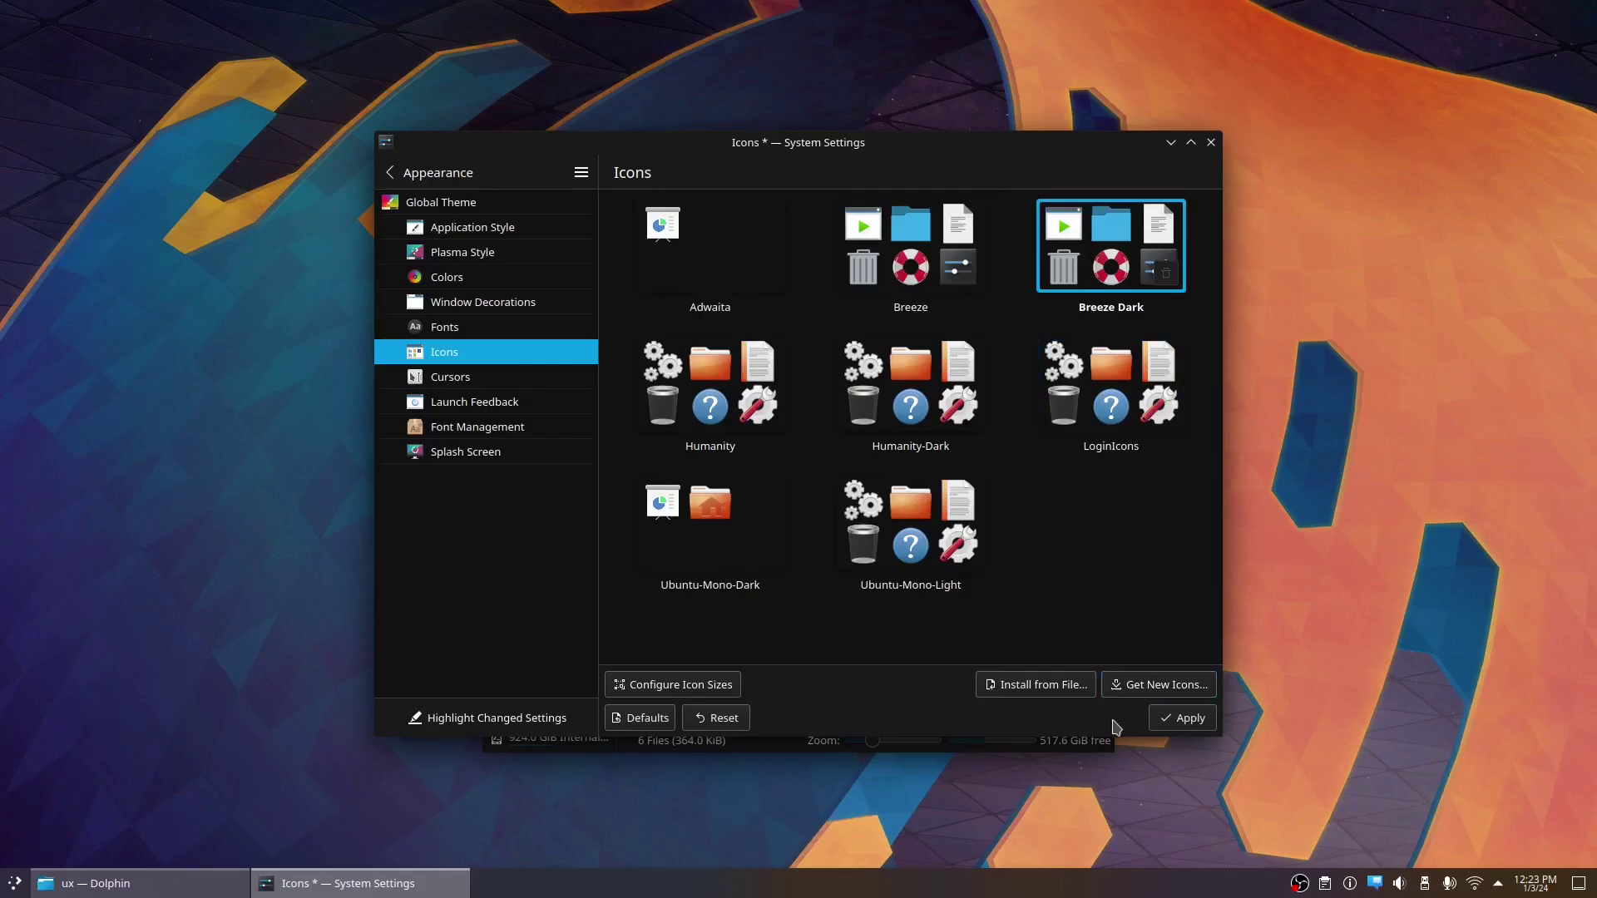
pyautogui.click(1171, 721)
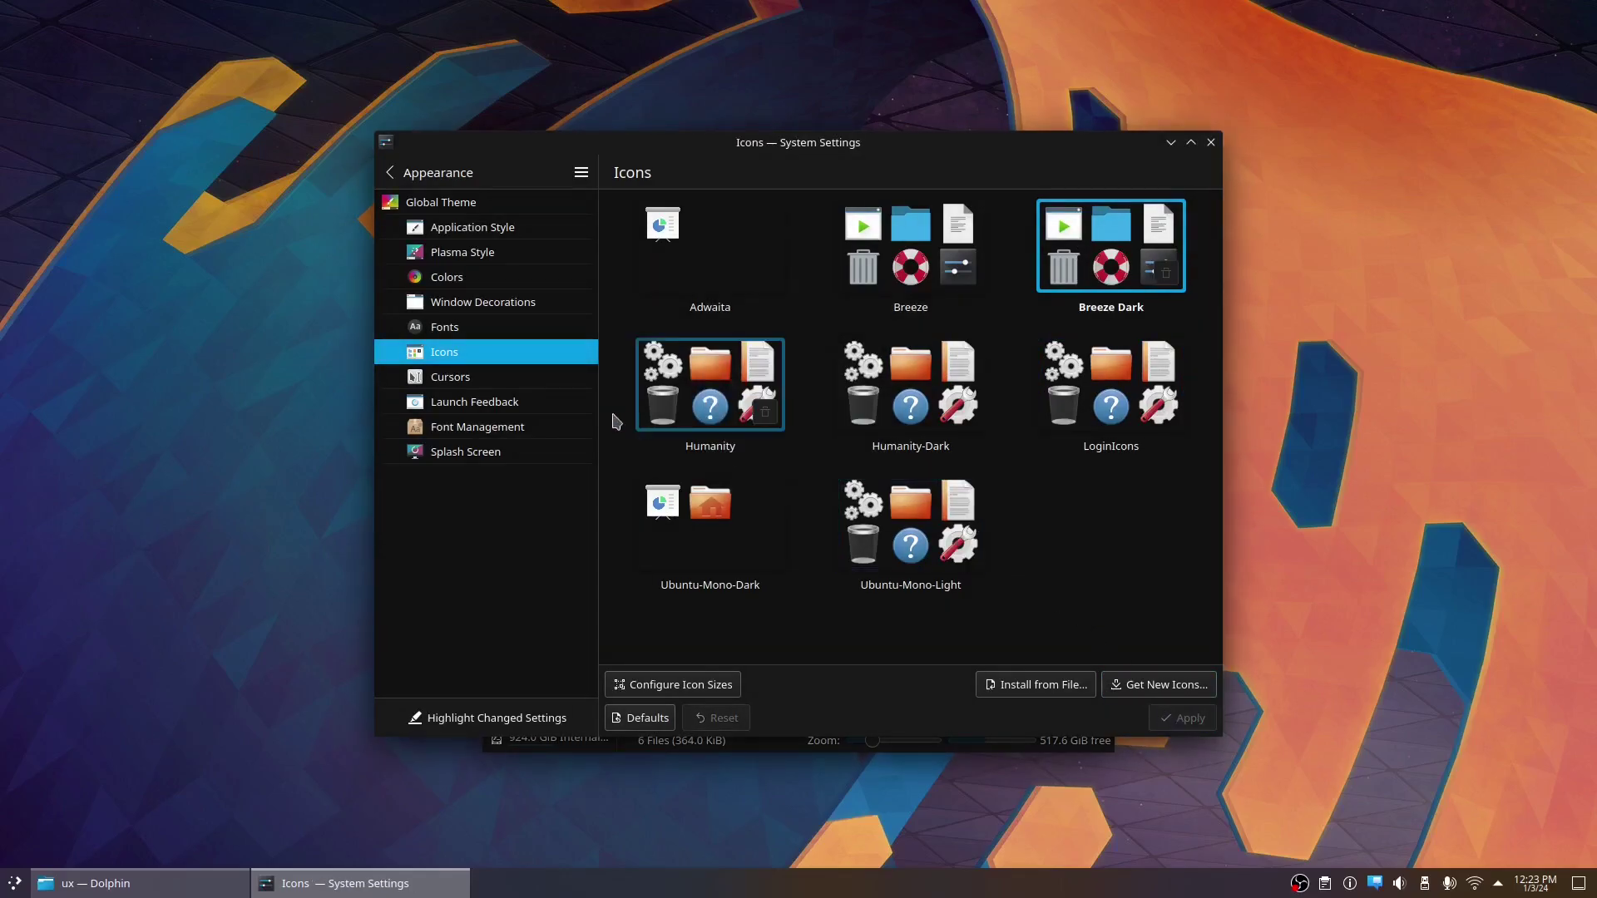
pyautogui.click(499, 378)
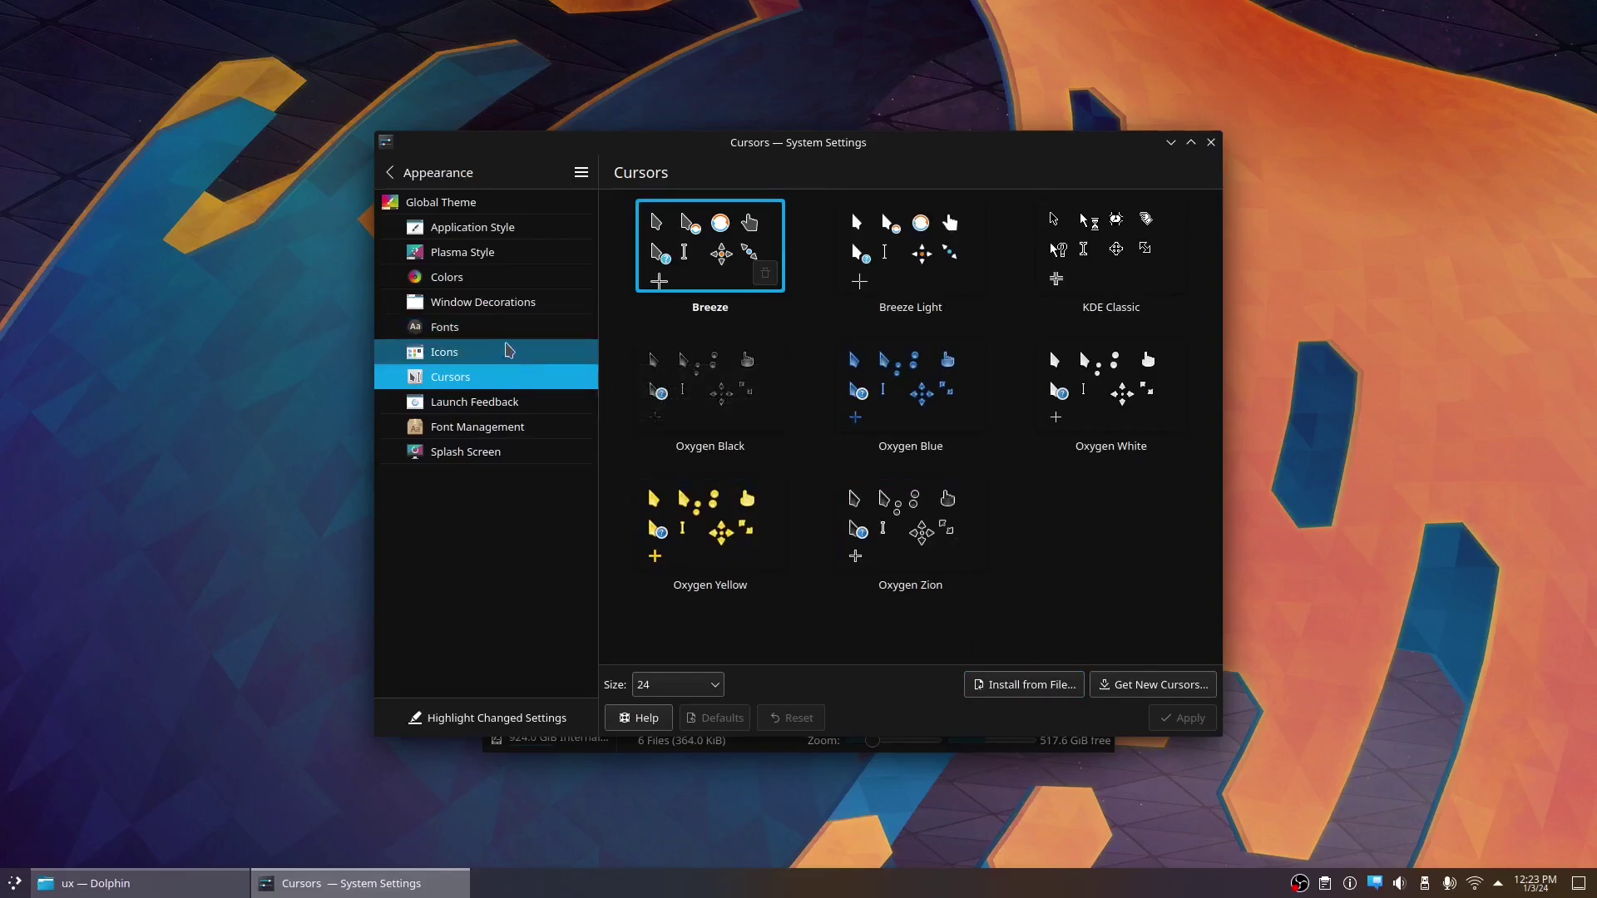
# - Install the cursor theme from Documents/ux/Win10OS-cursors.tar.gz and apply it at size 30
pyautogui.click(1015, 685)
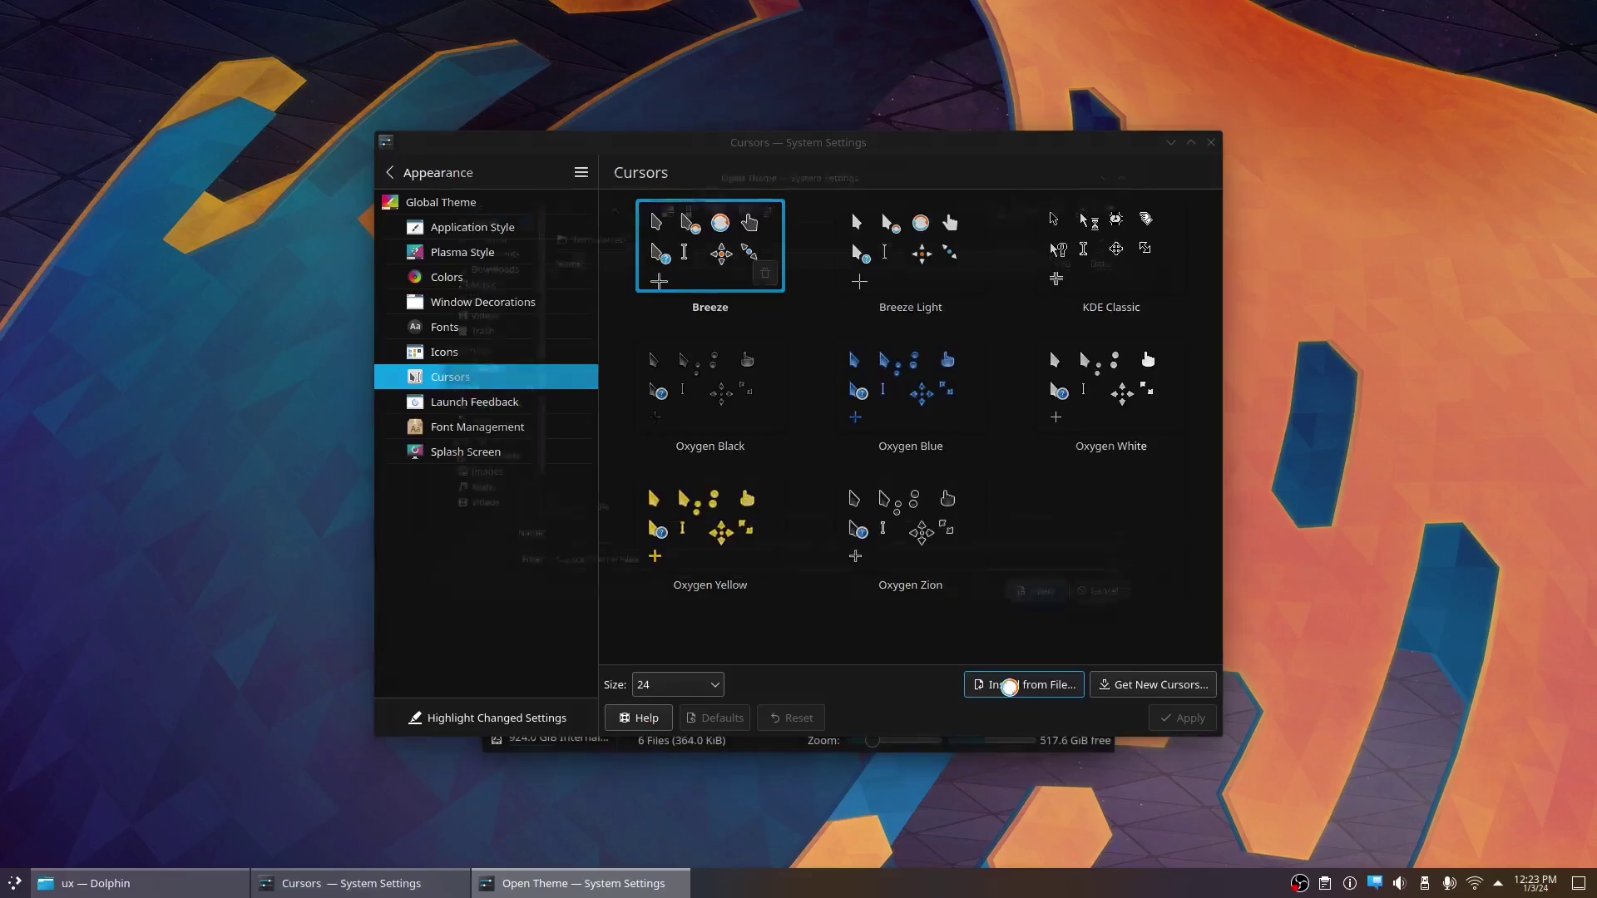
pyautogui.click(457, 231)
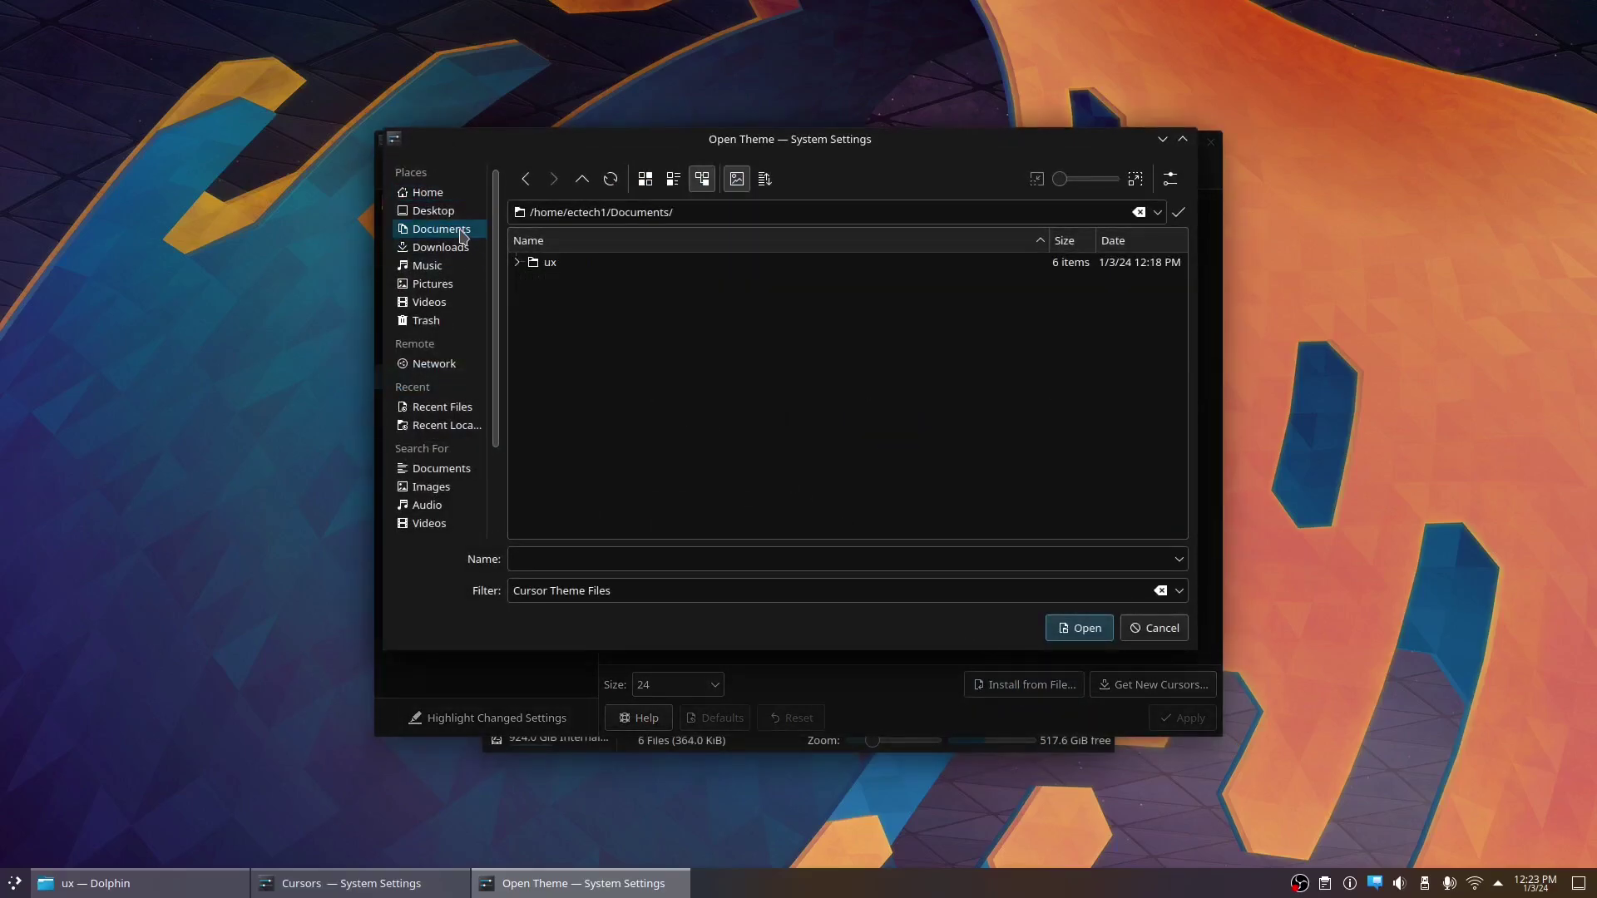
pyautogui.doubleClick(550, 263)
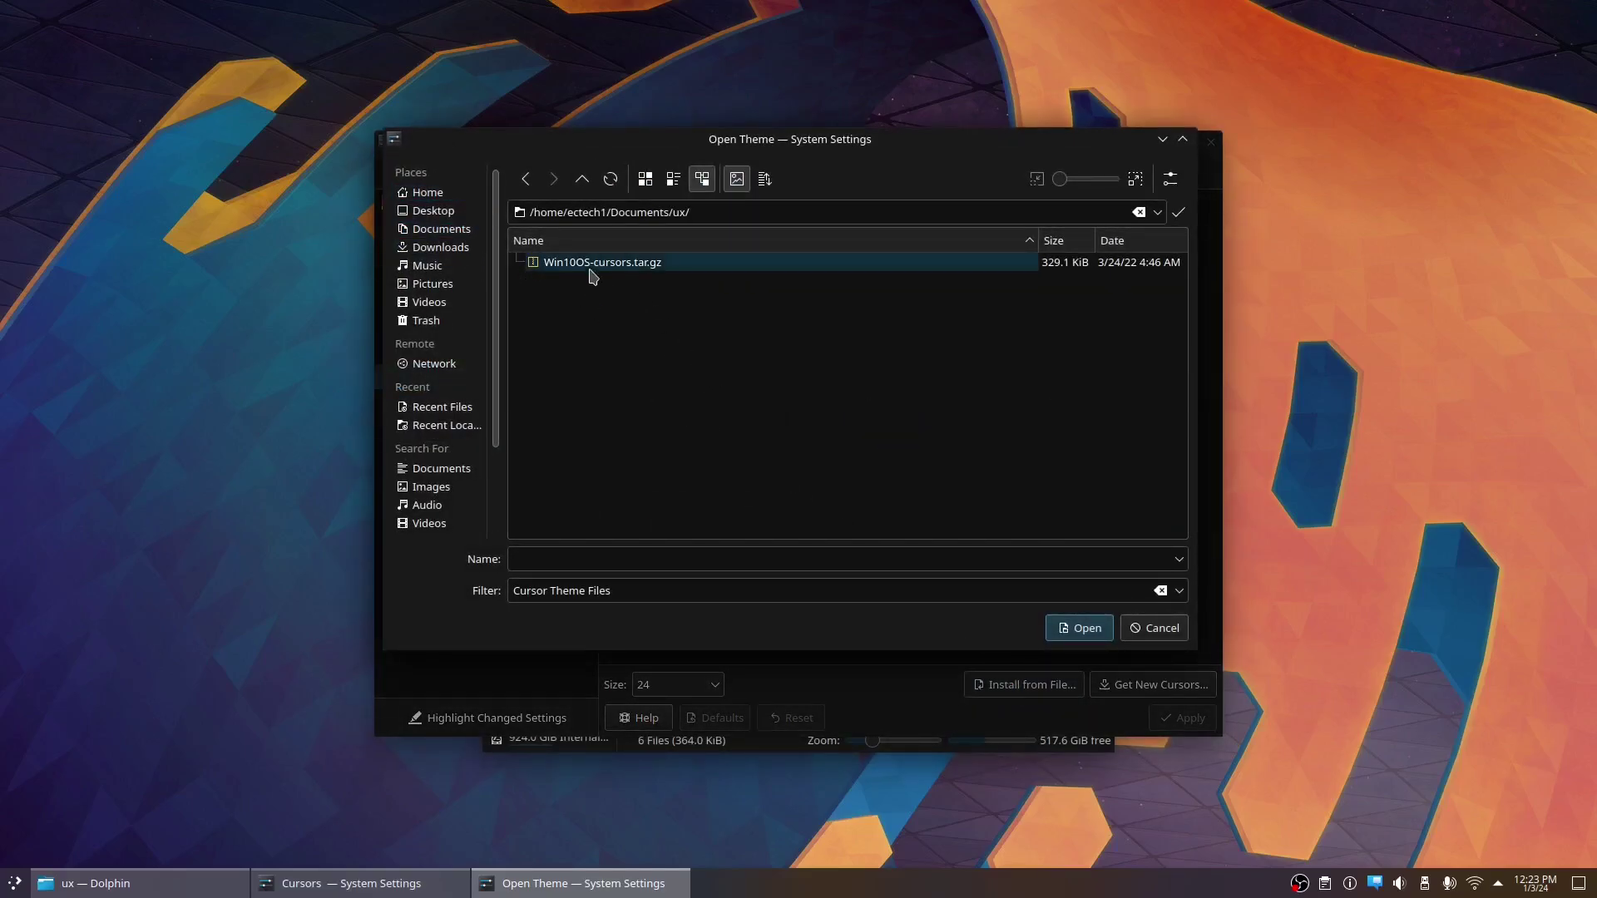
pyautogui.doubleClick(571, 264)
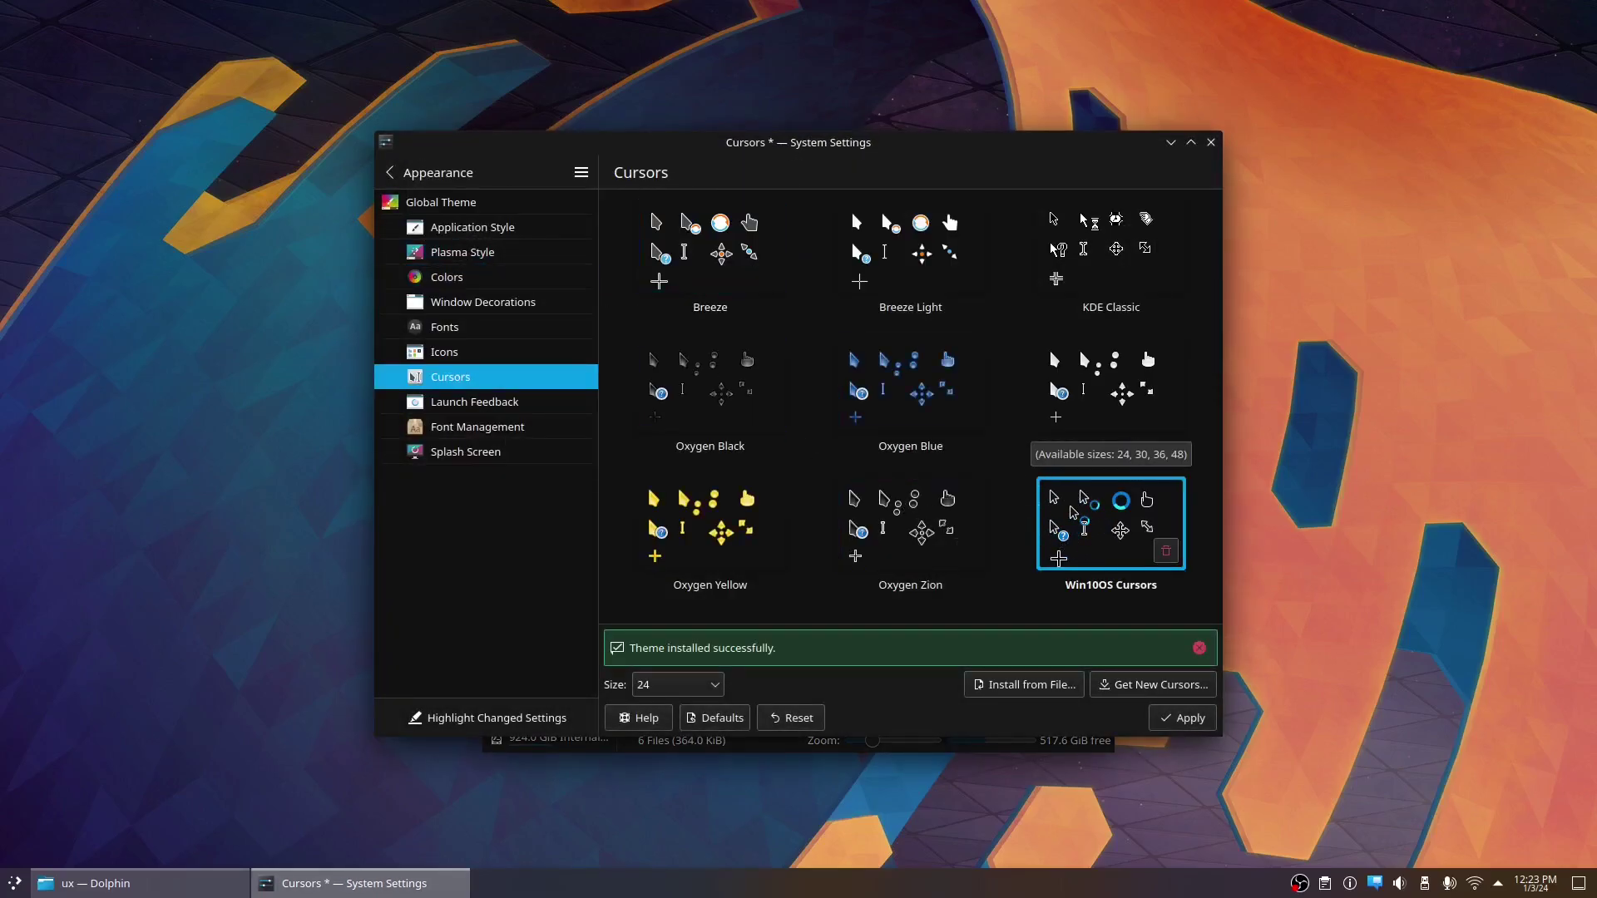
pyautogui.click(1179, 717)
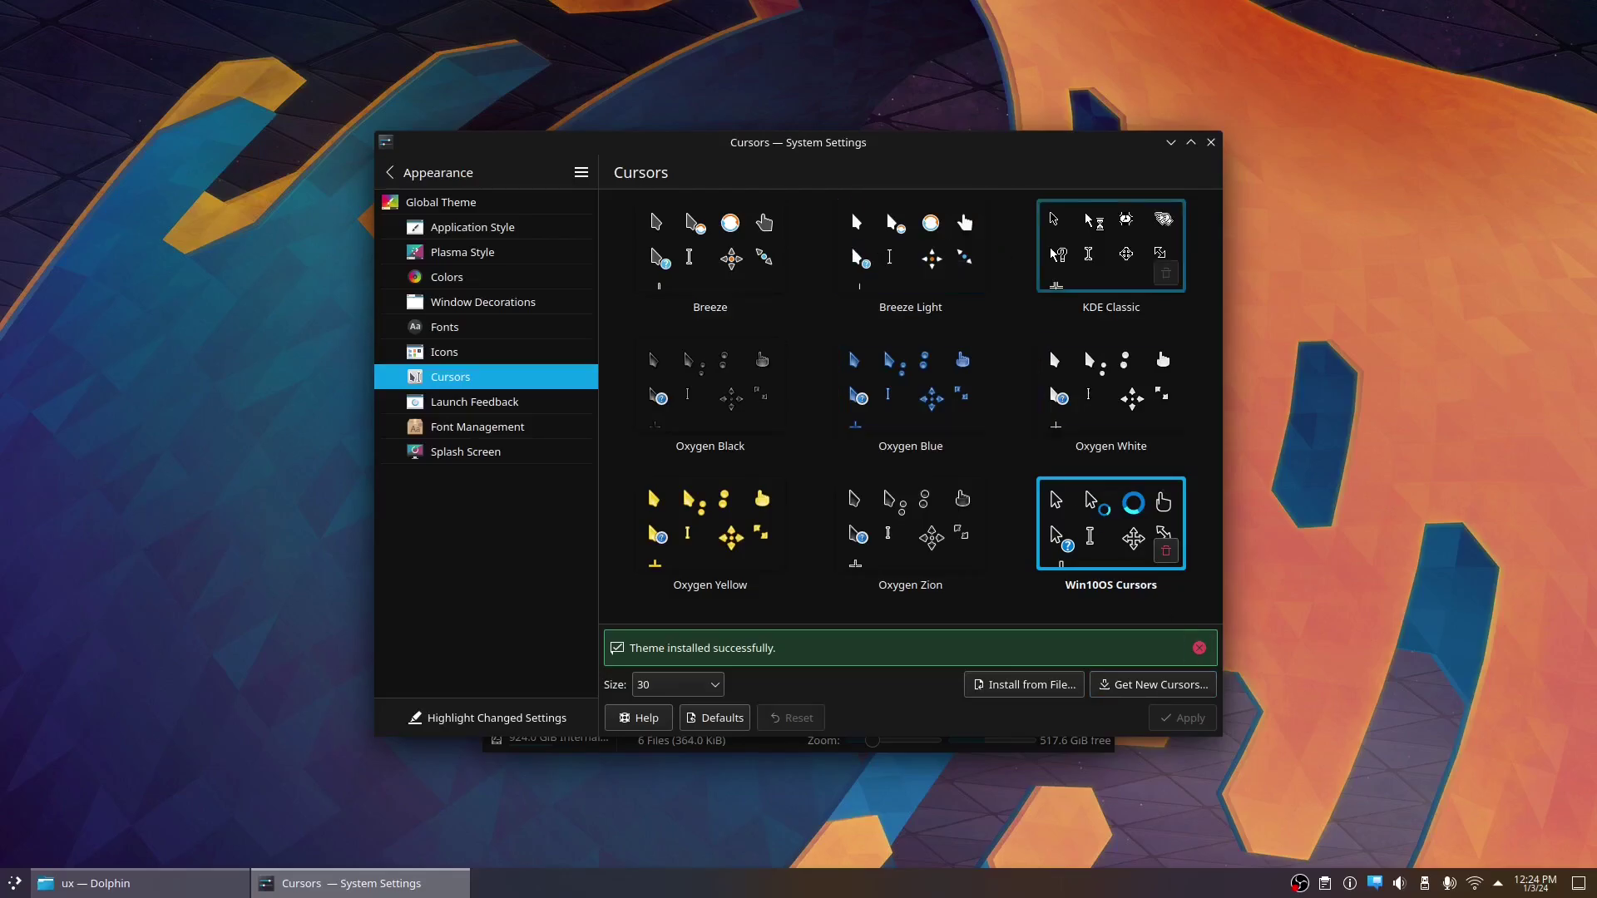
# - Close System Settings, put the bottom panel into edit mode and browse the available widgets
pyautogui.click(1210, 142)
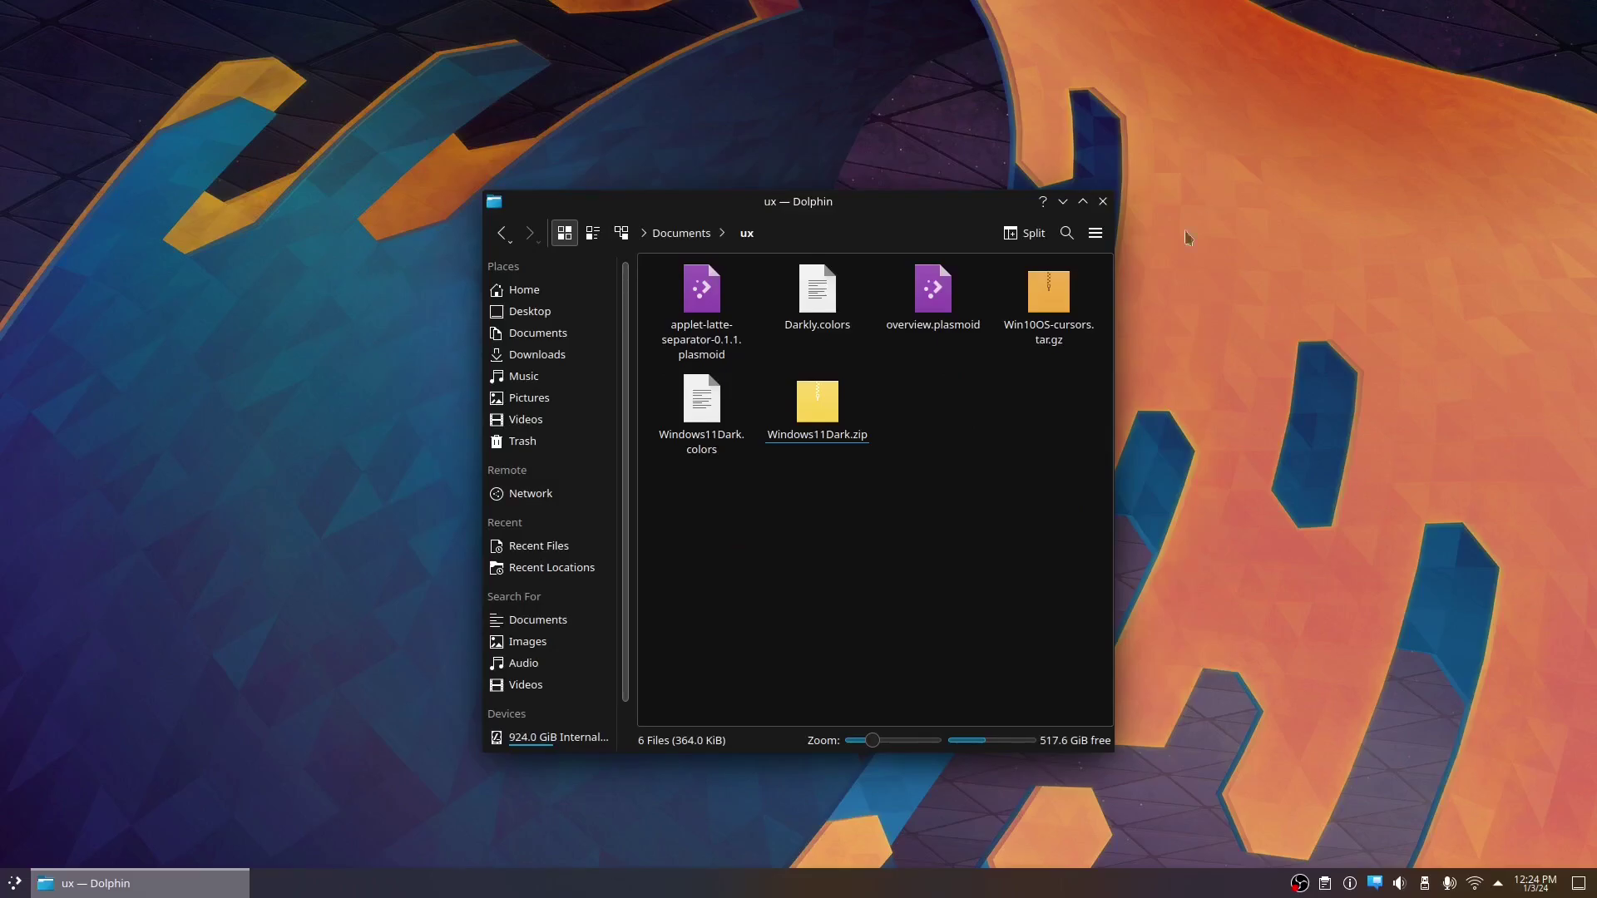
pyautogui.rightClick(1051, 874)
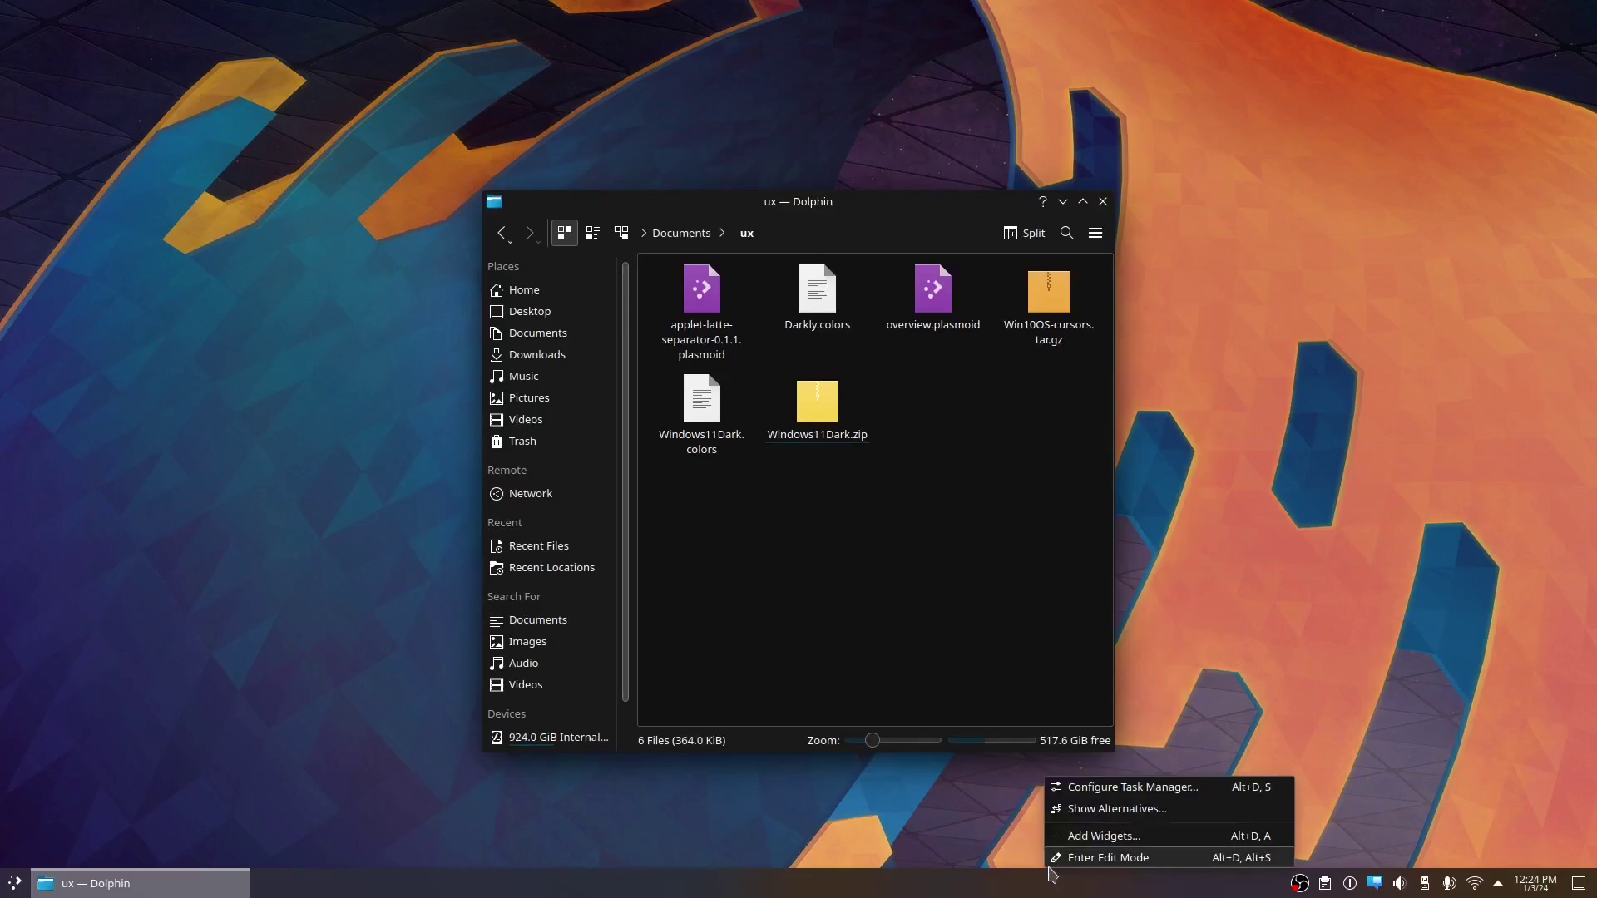
pyautogui.click(1104, 859)
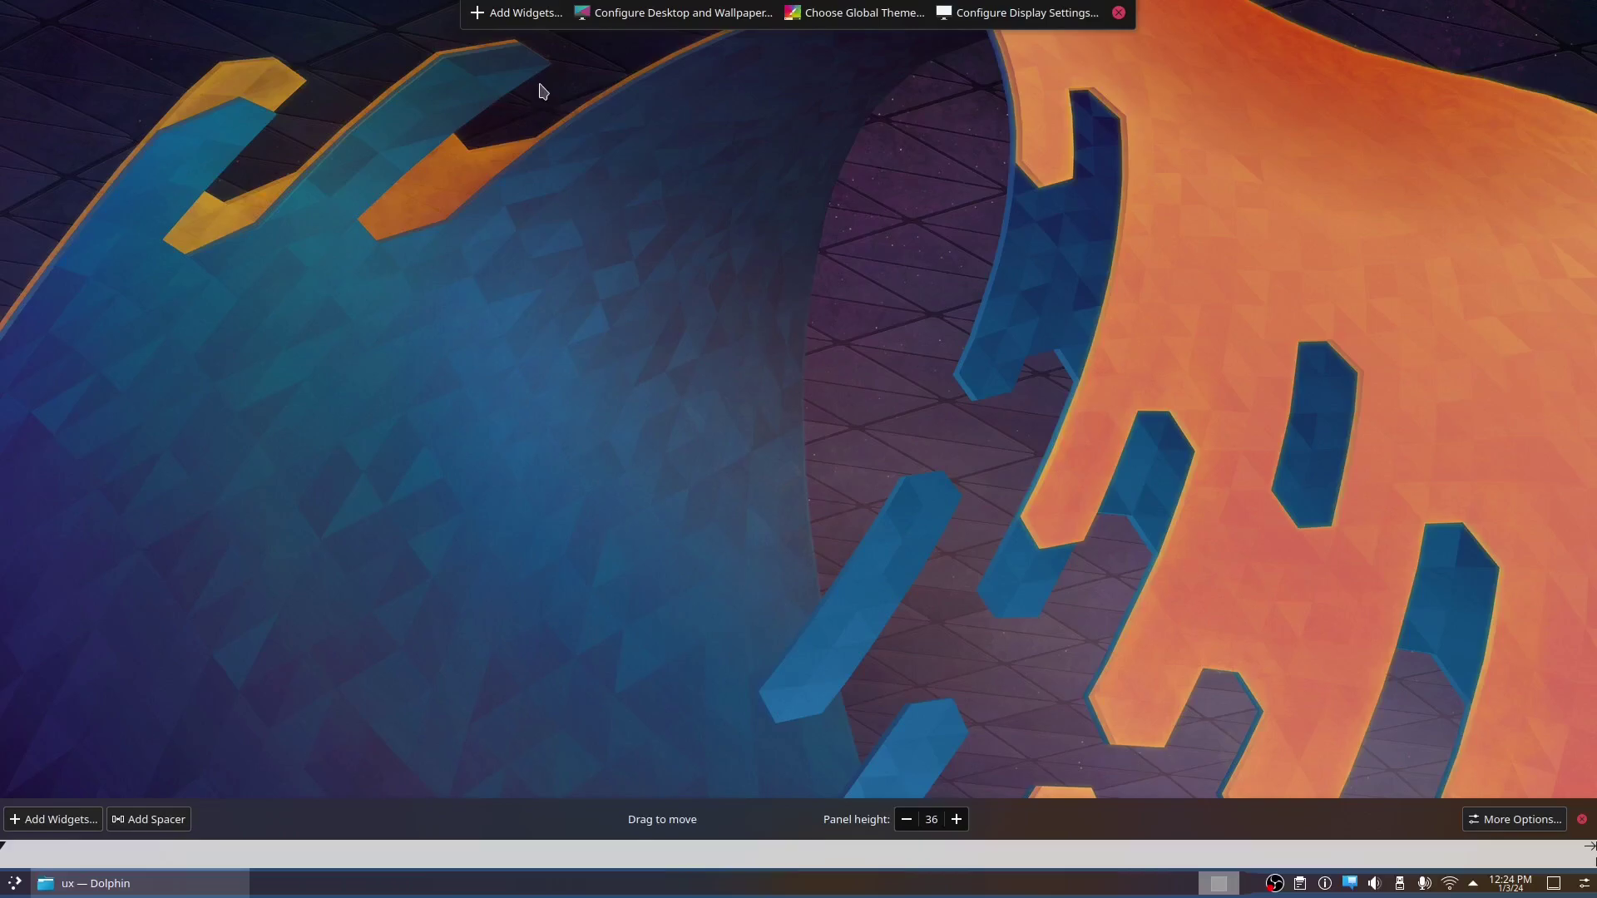
pyautogui.click(535, 15)
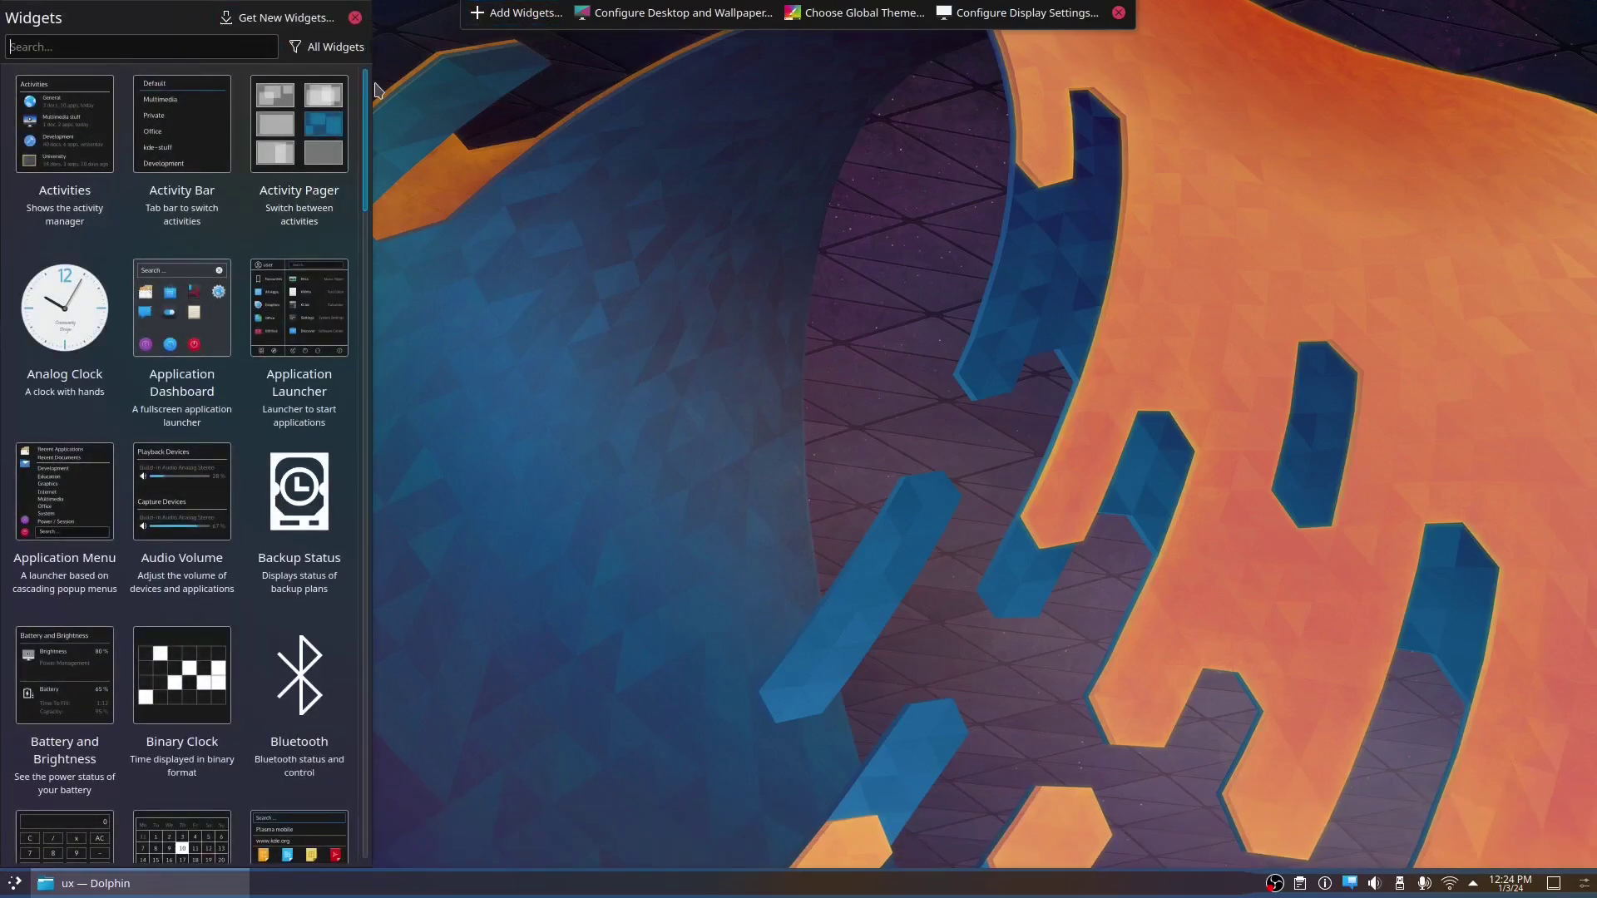
pyautogui.scroll(-4, 374, 90)
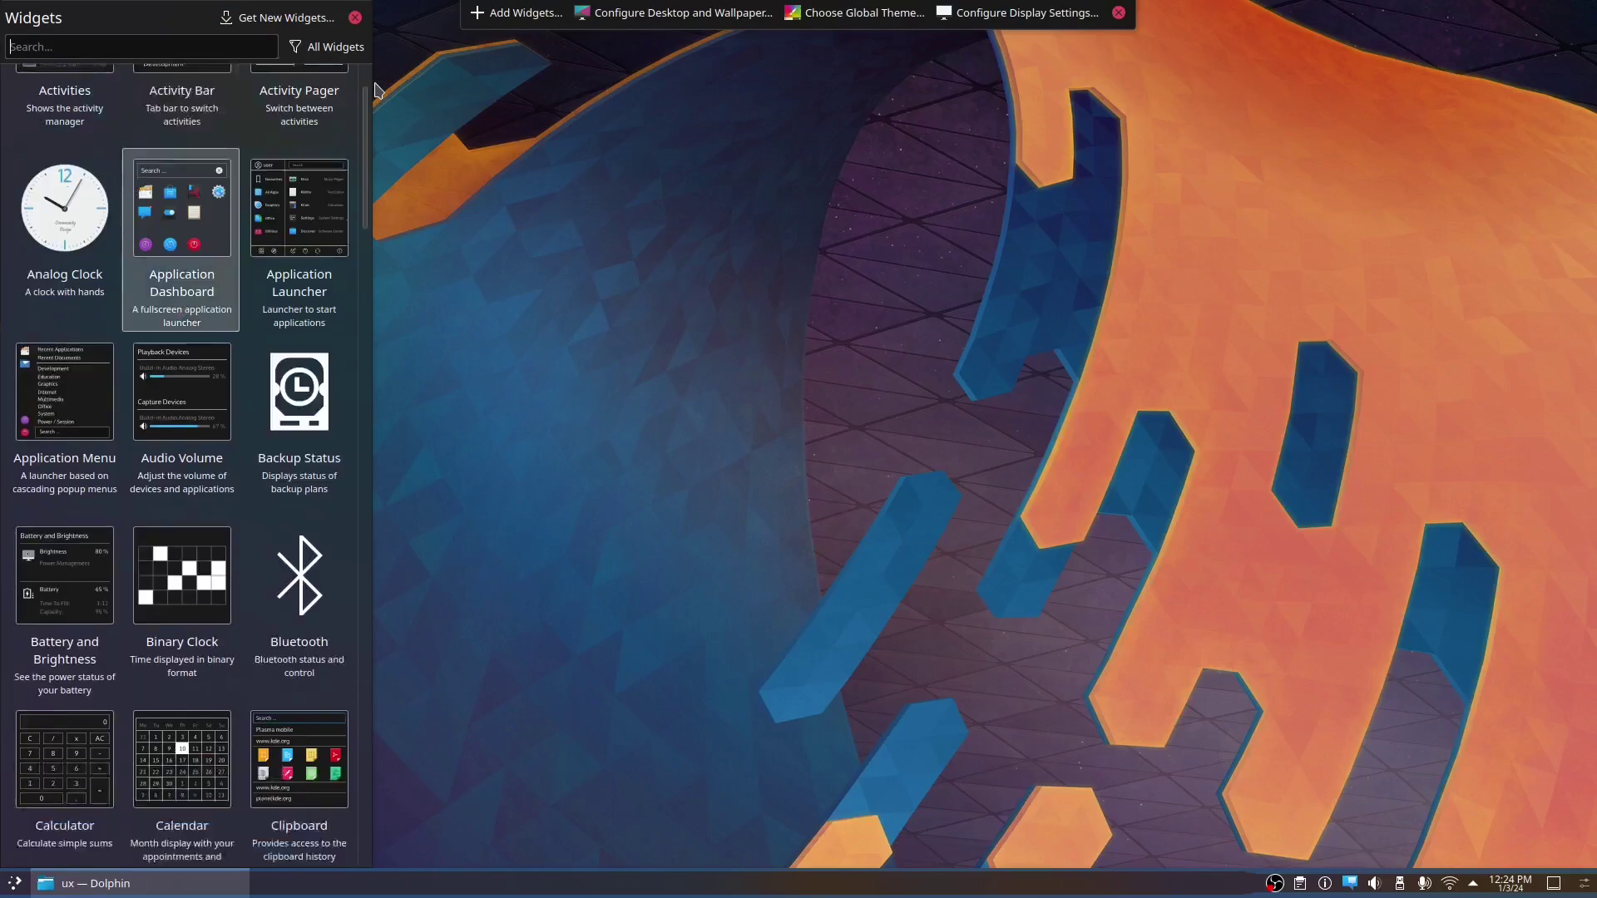
pyautogui.scroll(-12, 375, 90)
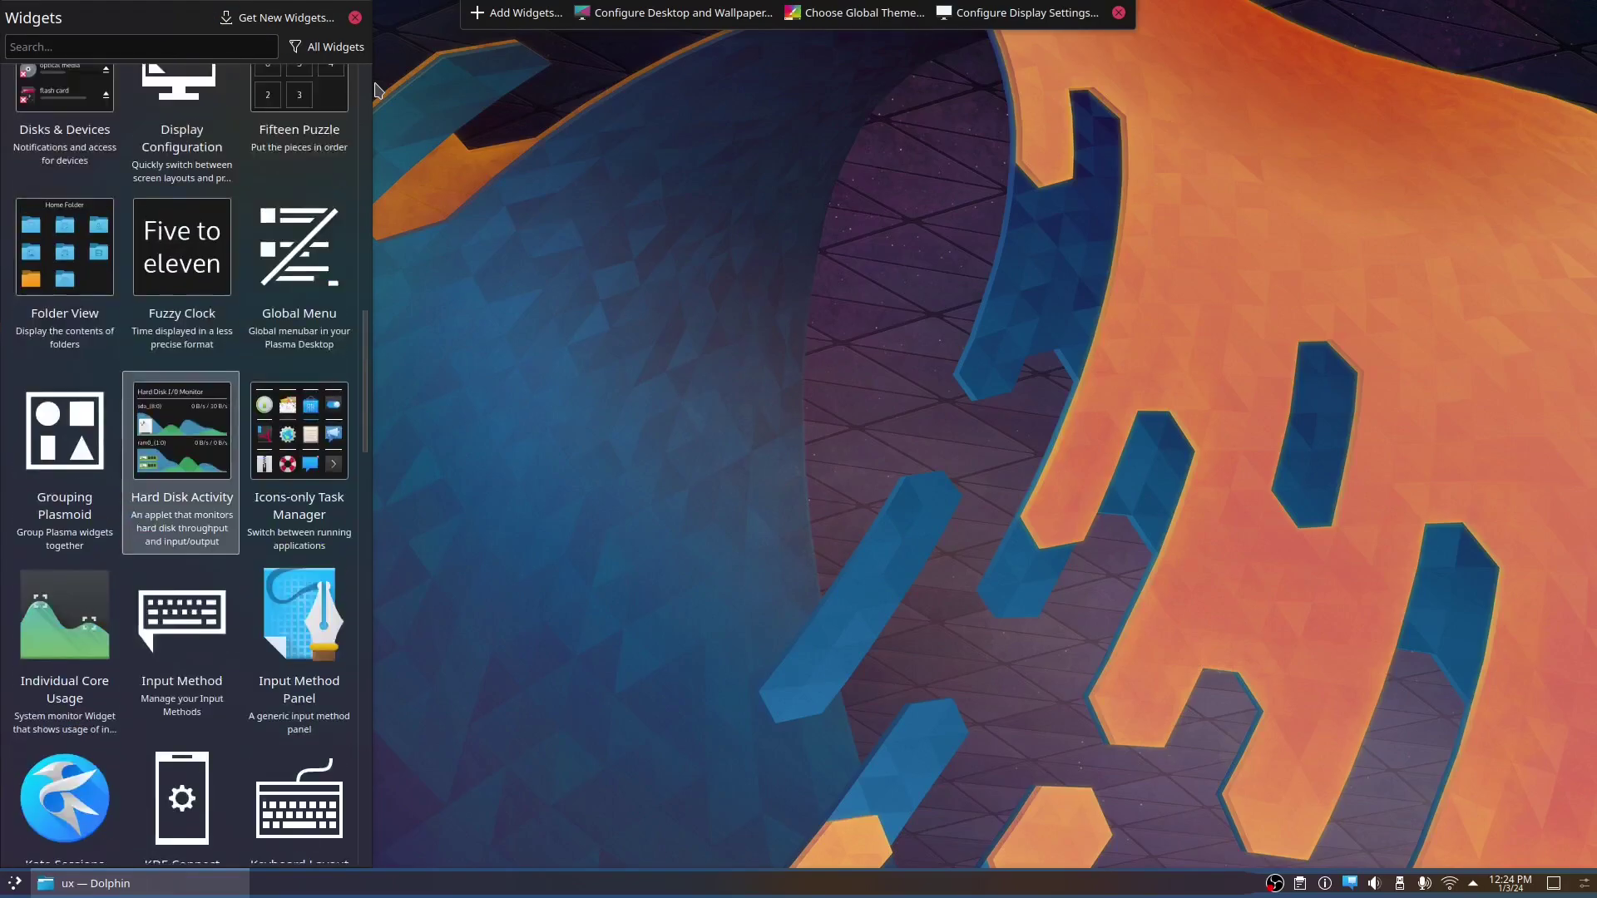
pyautogui.scroll(5, 375, 90)
pyautogui.scroll(10, 374, 90)
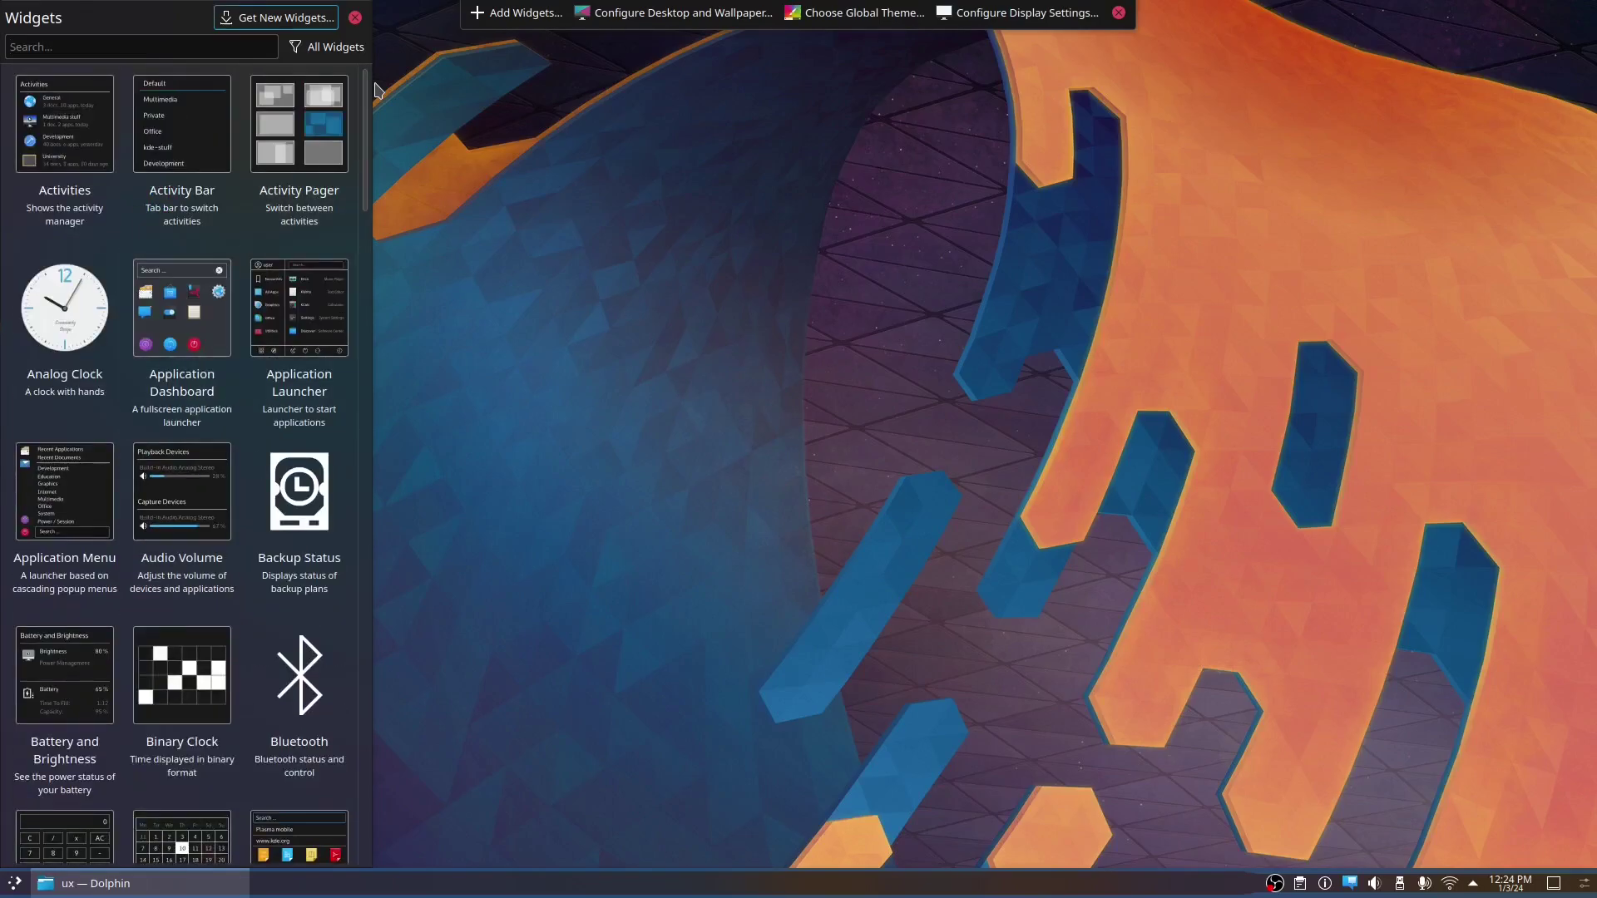
# - Install the Latte Separator widget from its local plasmoid file
pyautogui.click(277, 18)
pyautogui.press('Escape')
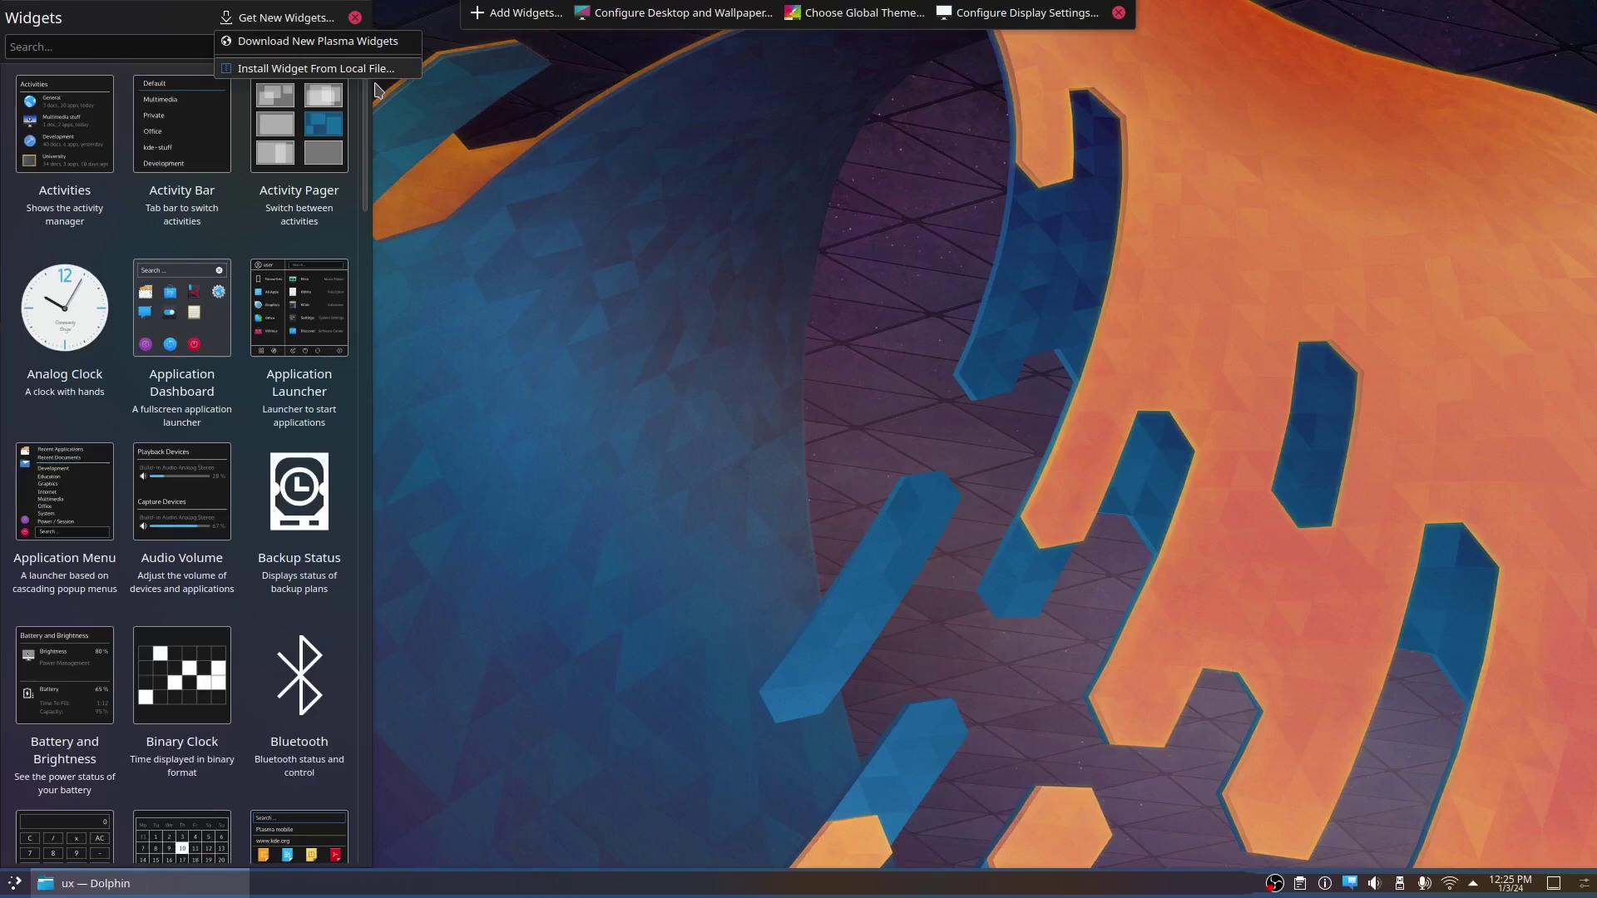
pyautogui.press('Return')
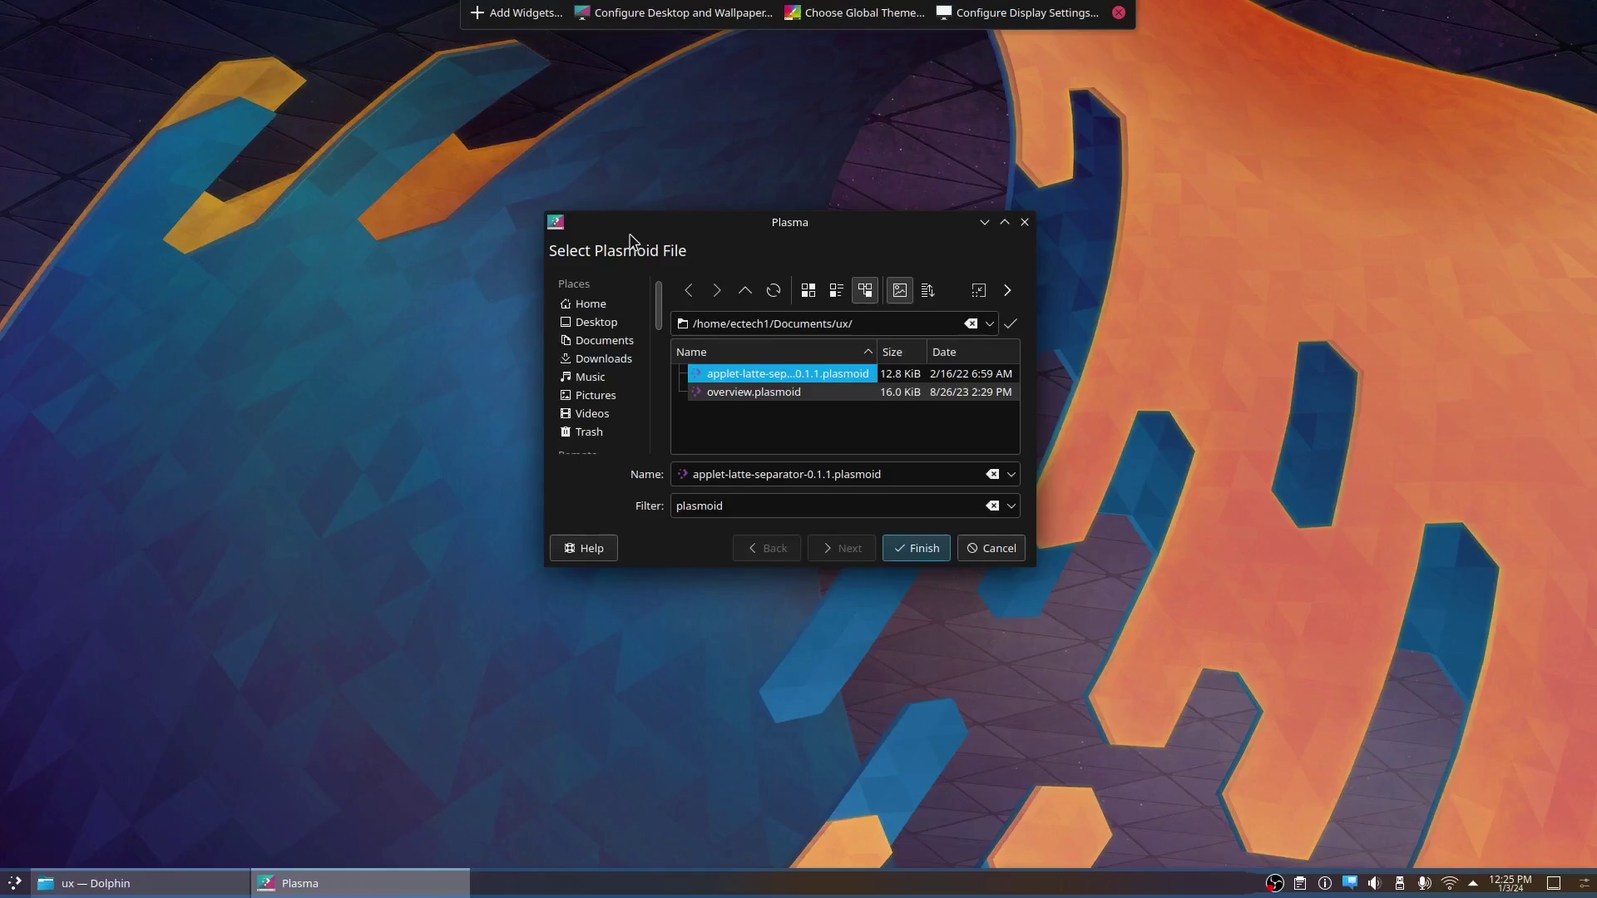
pyautogui.click(918, 549)
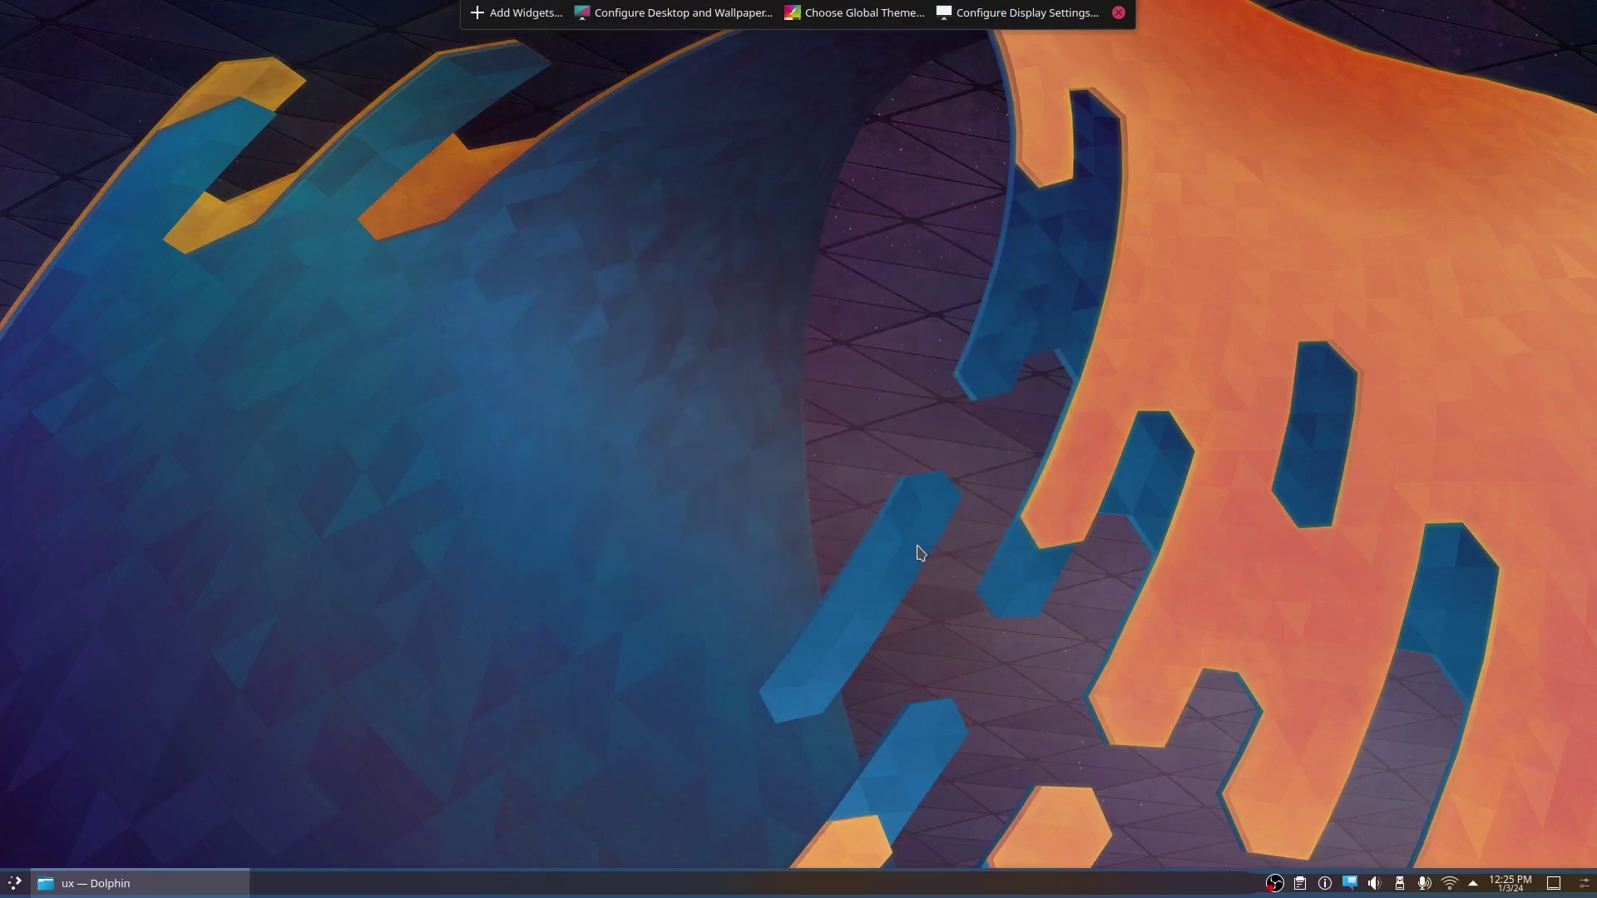
# - Place the Latte Separator at the right end of the bottom panel
pyautogui.click(504, 21)
pyautogui.scroll(-15, 319, 254)
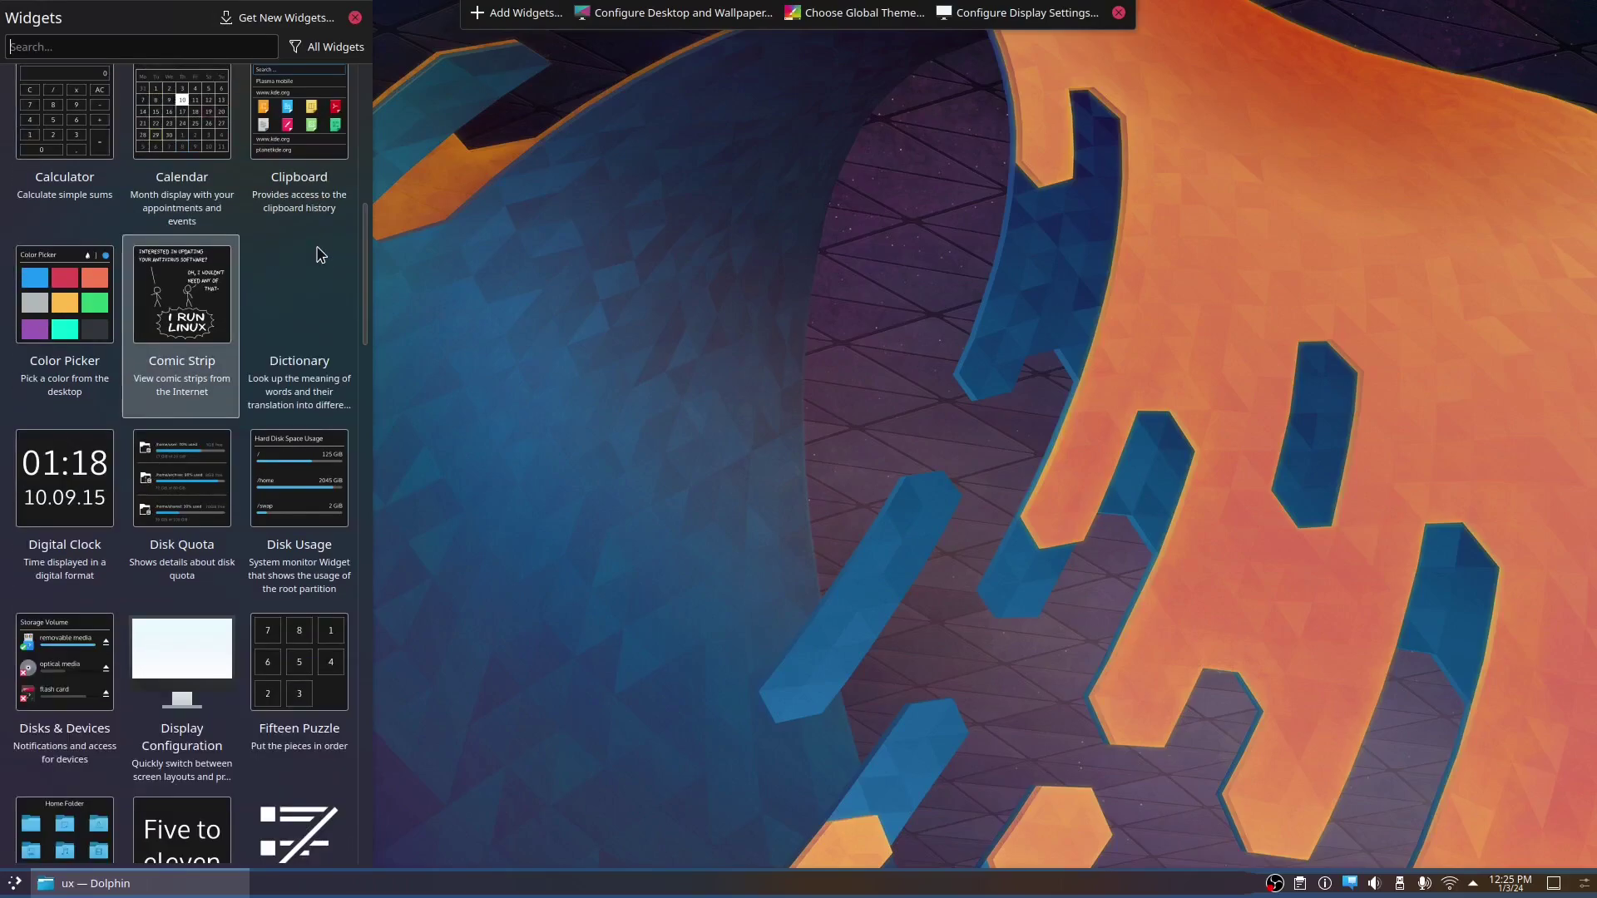
pyautogui.scroll(-15, 319, 253)
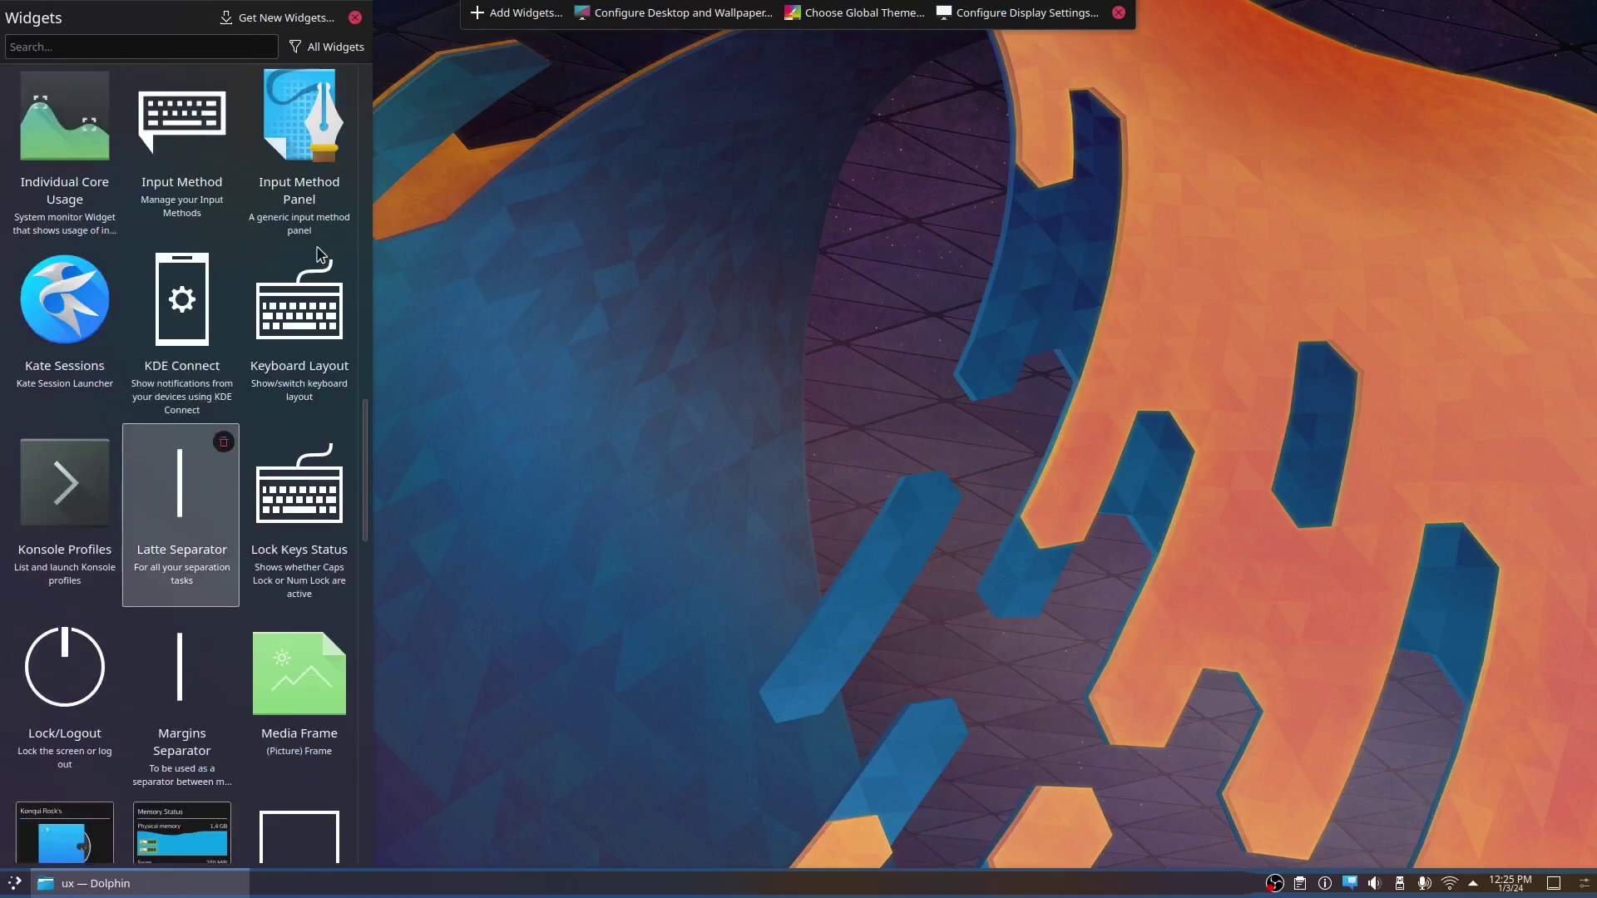
pyautogui.scroll(-3, 318, 254)
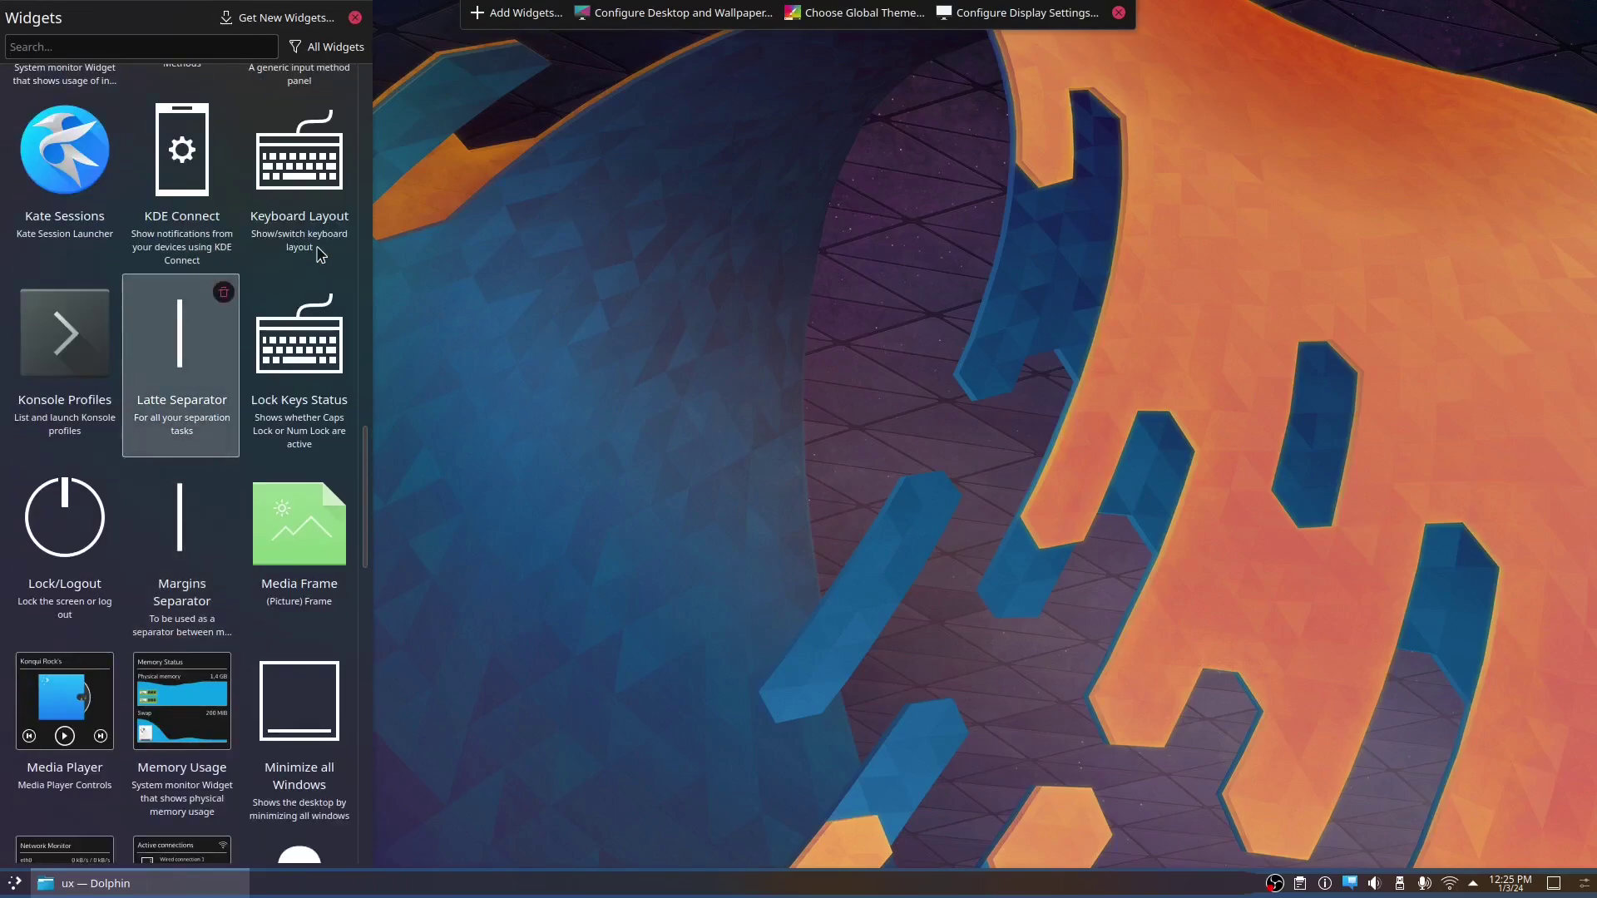
pyautogui.moveTo(181, 333); pyautogui.dragTo(48, 889)
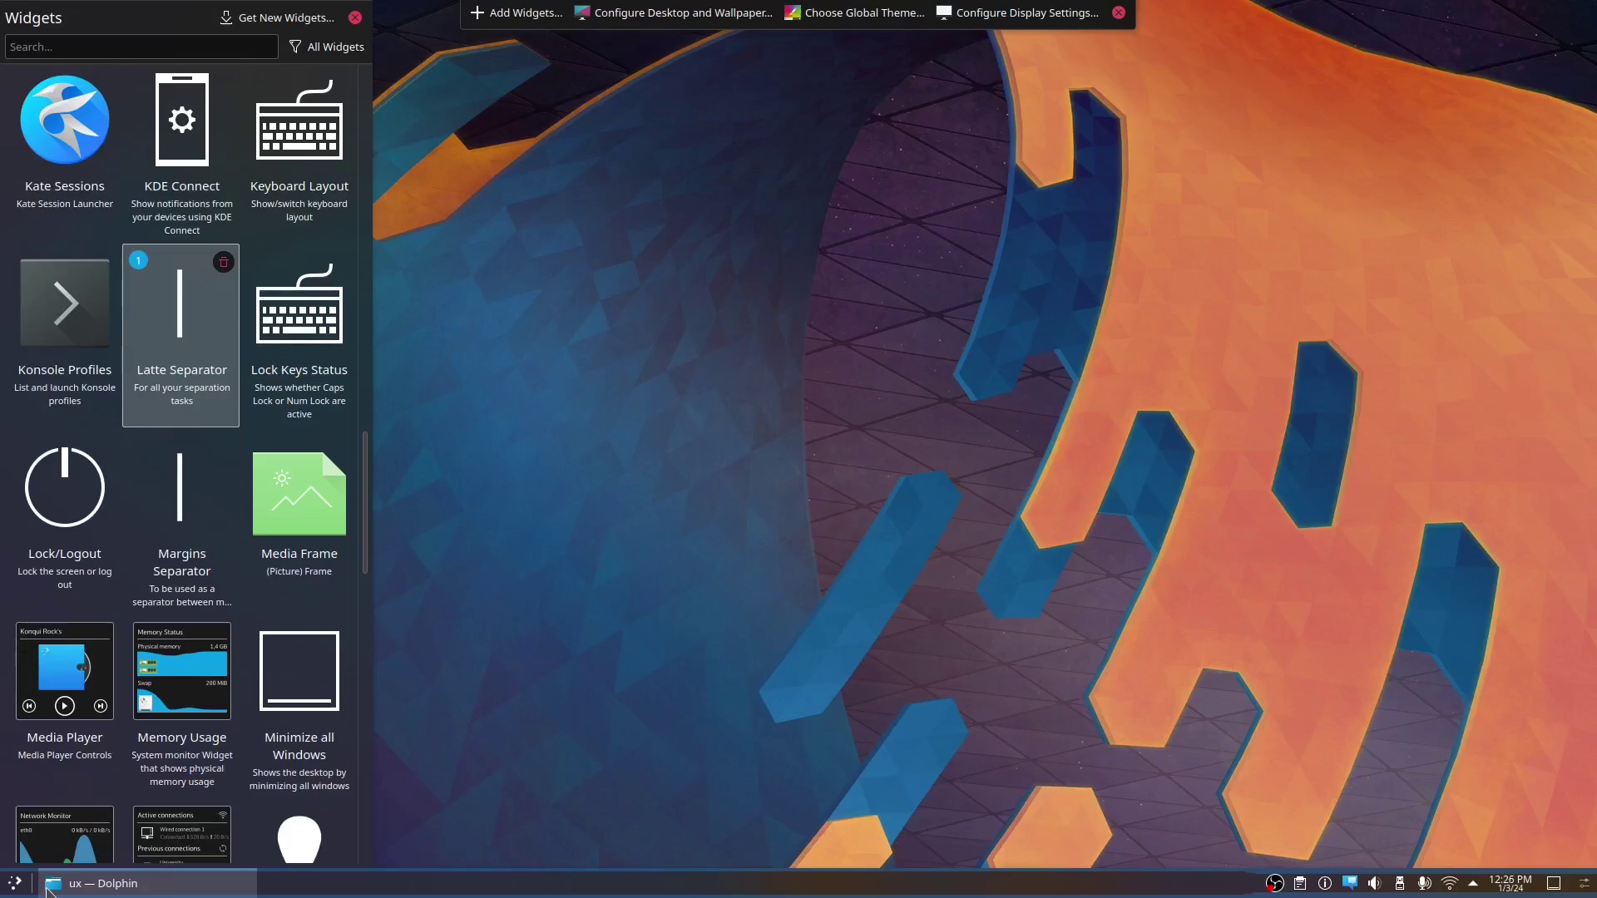
pyautogui.scroll(-18, 47, 889)
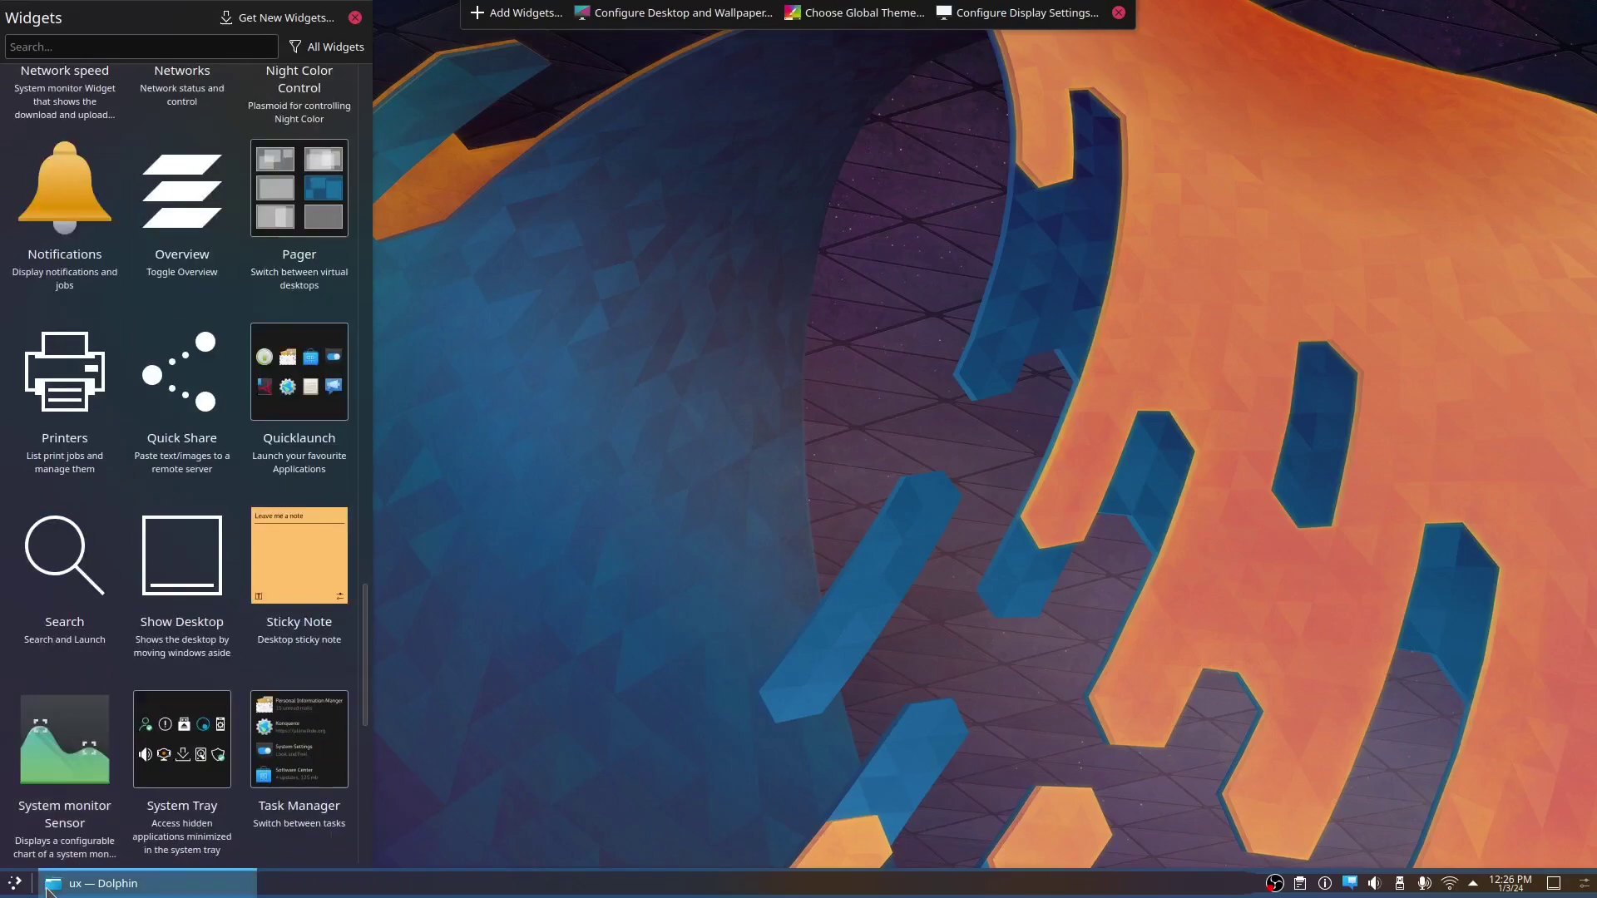
pyautogui.press('Up')
pyautogui.press('Up')
pyautogui.press('Up')
pyautogui.press('Up')
pyautogui.press('Up')
pyautogui.press('Up')
pyautogui.press('Up')
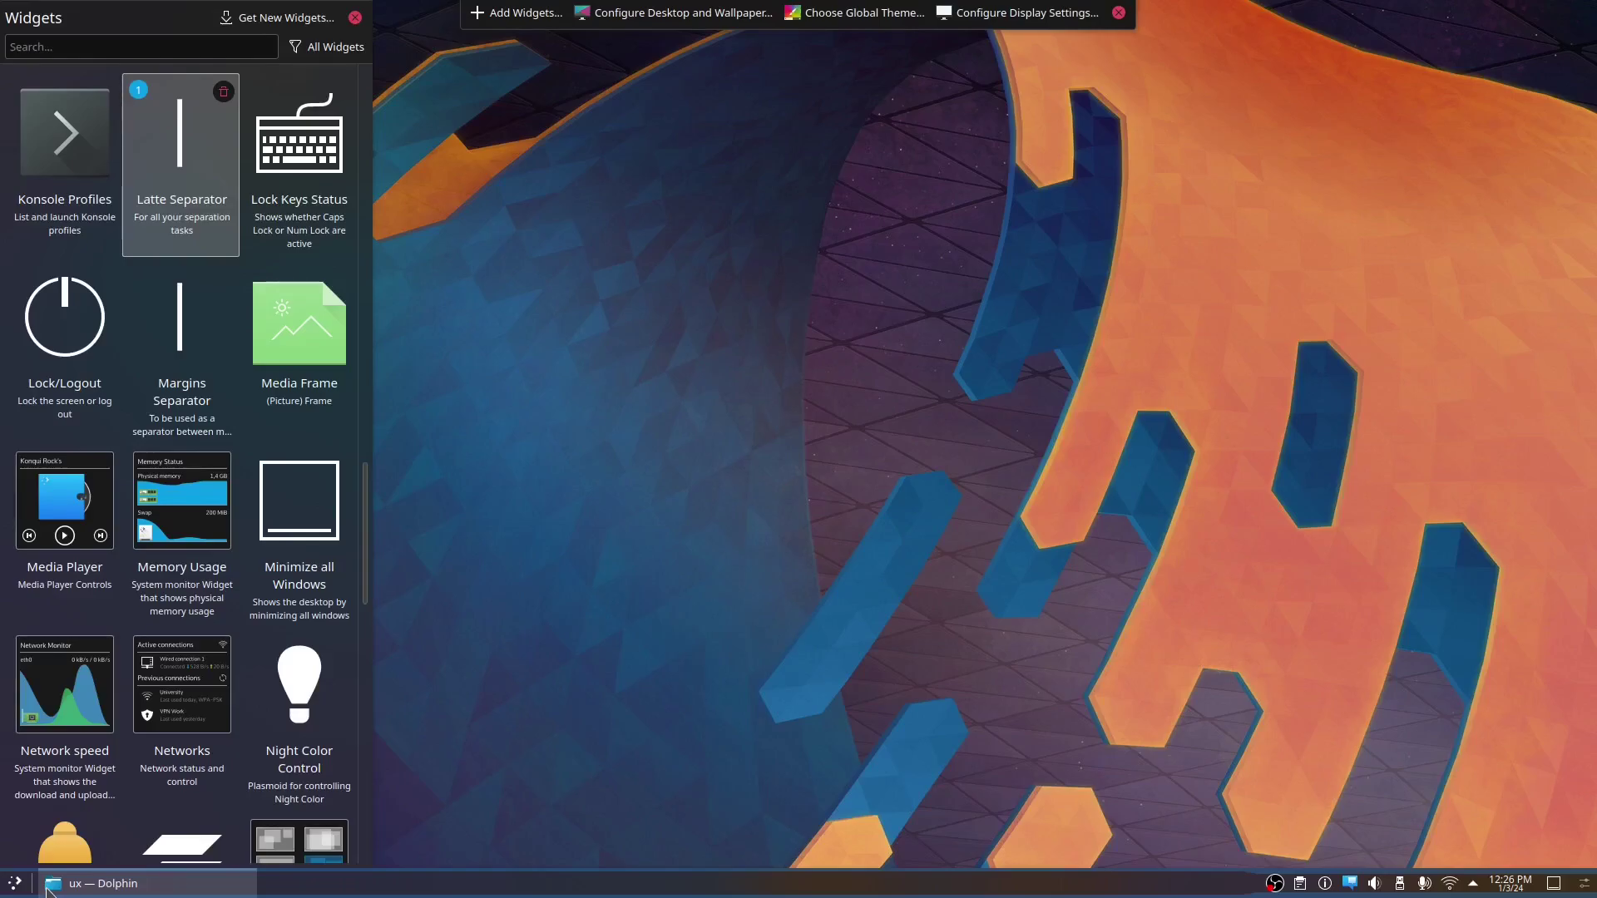
pyautogui.moveTo(181, 158); pyautogui.dragTo(1567, 887)
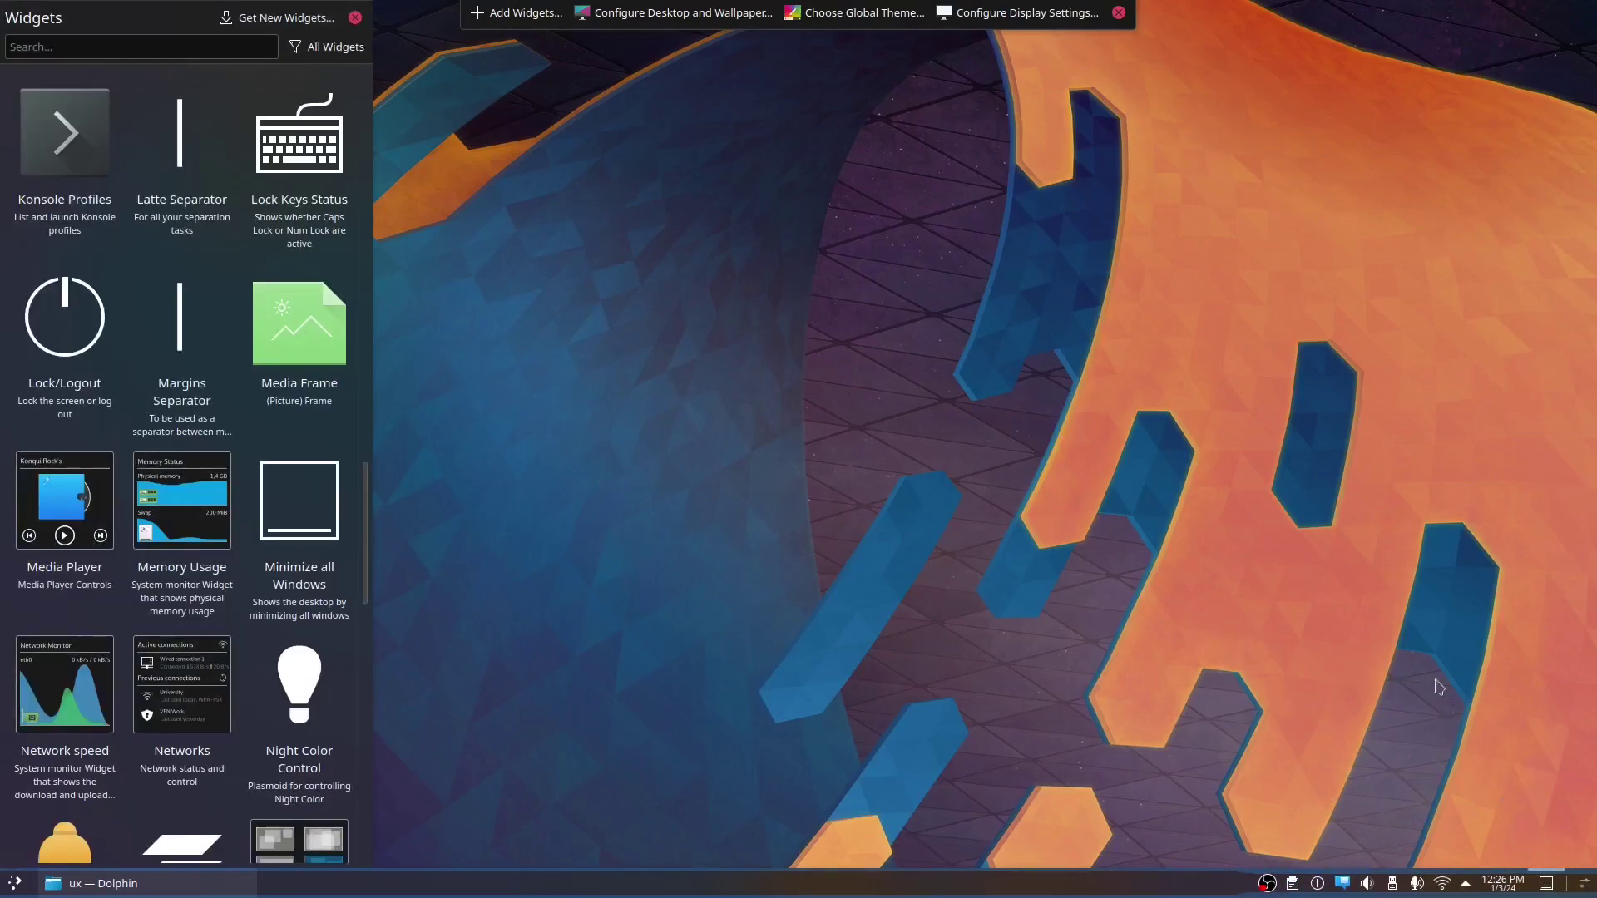
# - Add the Overview widget to the panel's left end and finish panel editing
pyautogui.scroll(-4, 182, 541)
pyautogui.moveTo(196, 533); pyautogui.dragTo(41, 884)
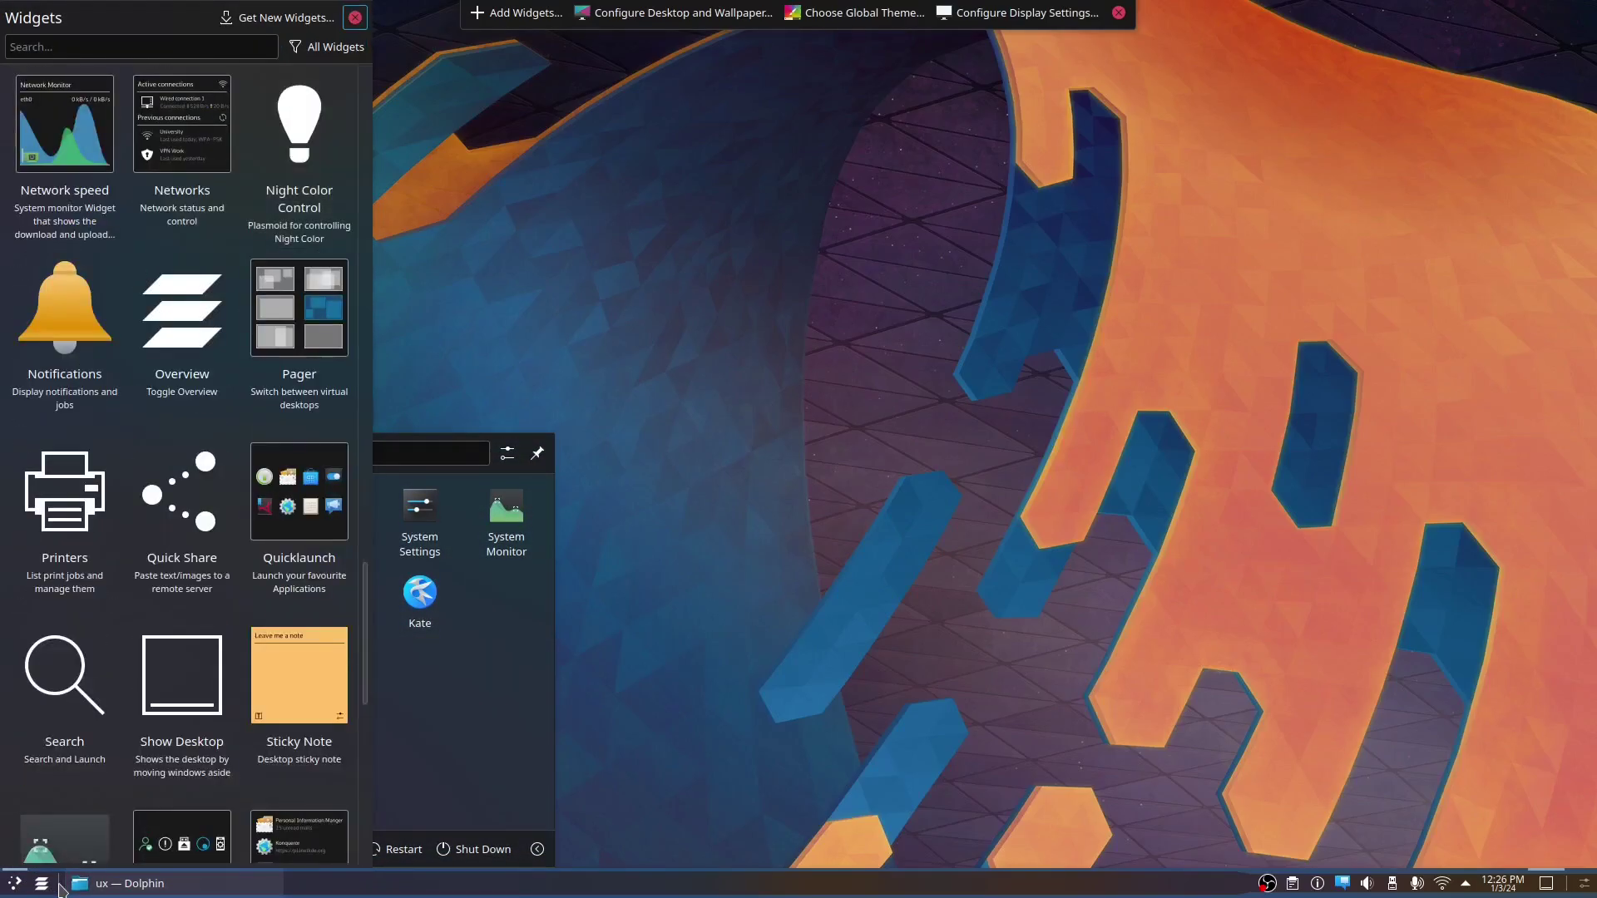
pyautogui.click(355, 17)
pyautogui.moveTo(1572, 883)
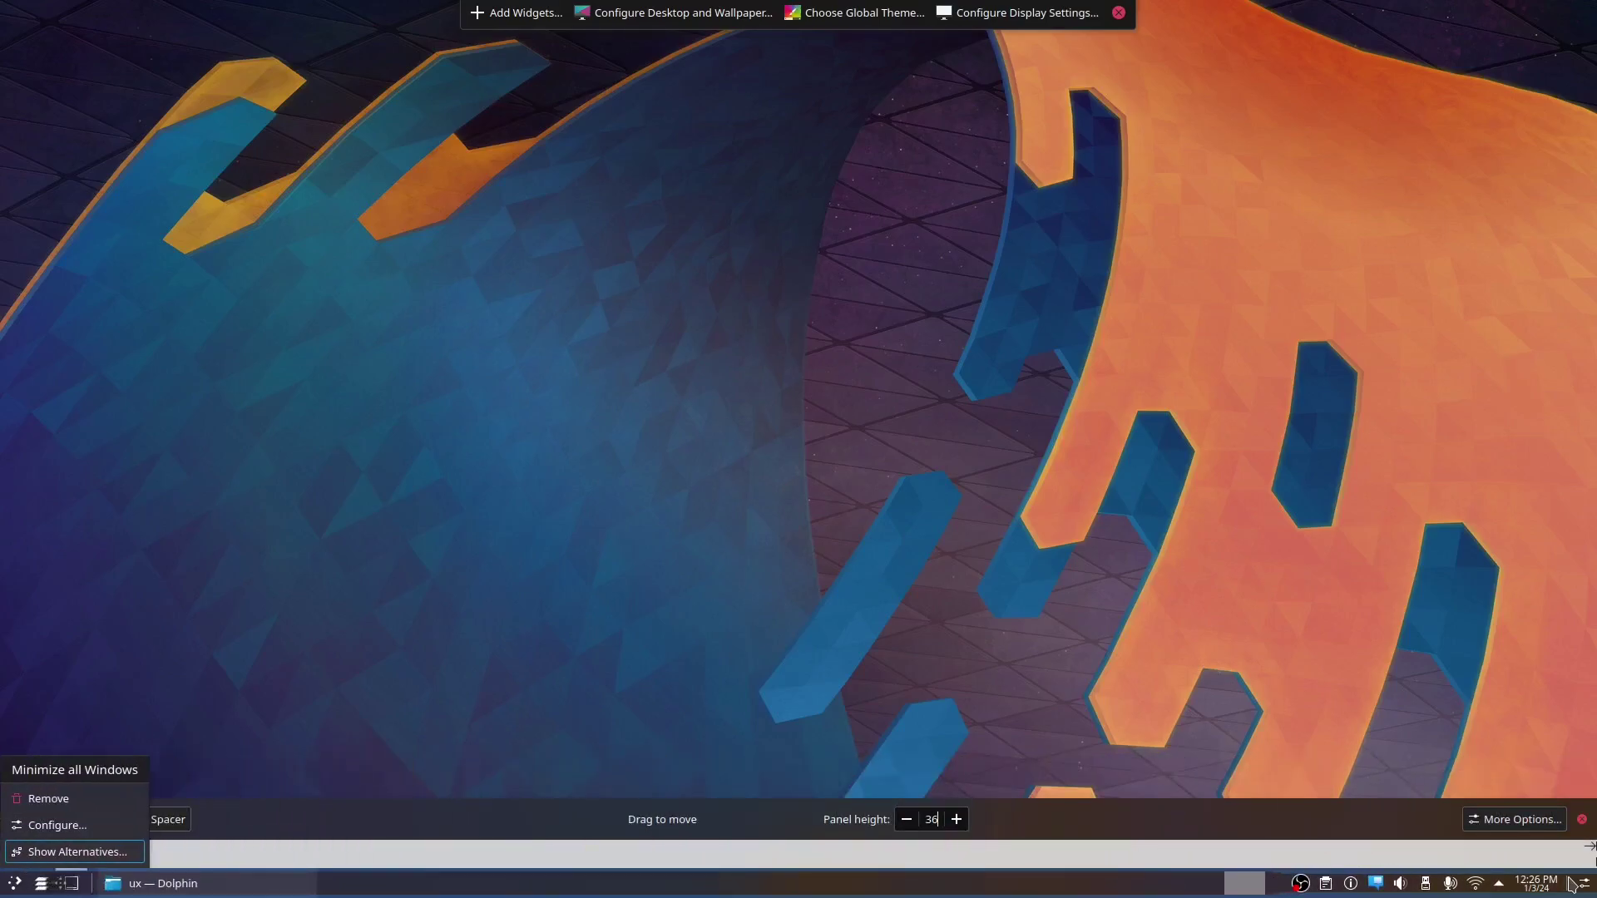
pyautogui.click(1119, 12)
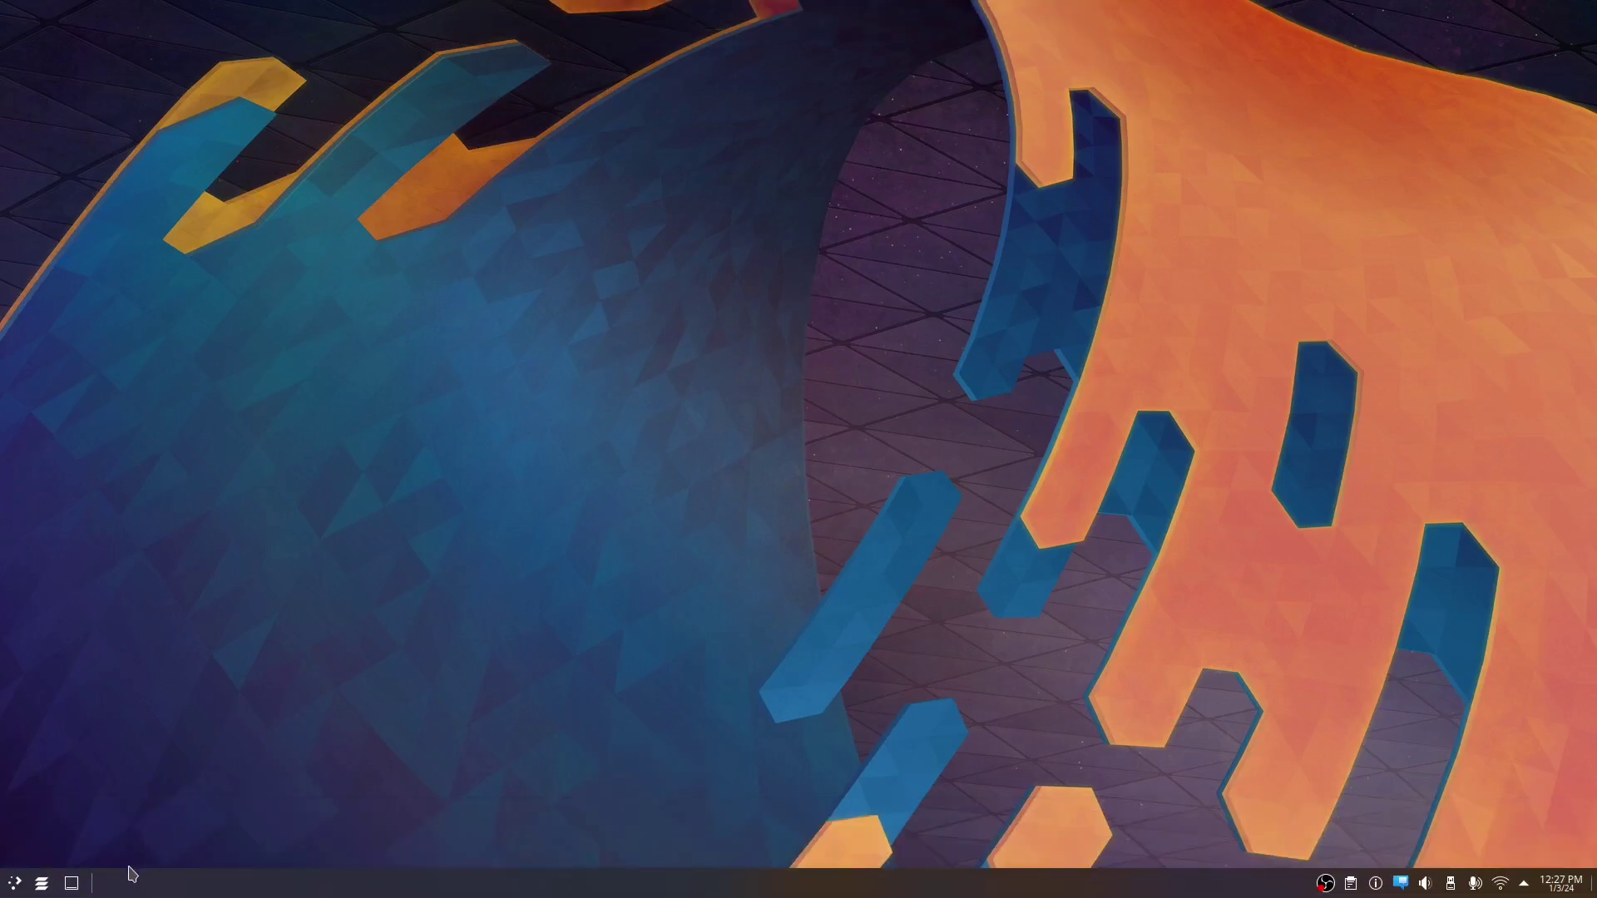
# - Open the Latte Separator's configuration settings from its right-click menu
pyautogui.rightClick(93, 881)
pyautogui.press('Up')
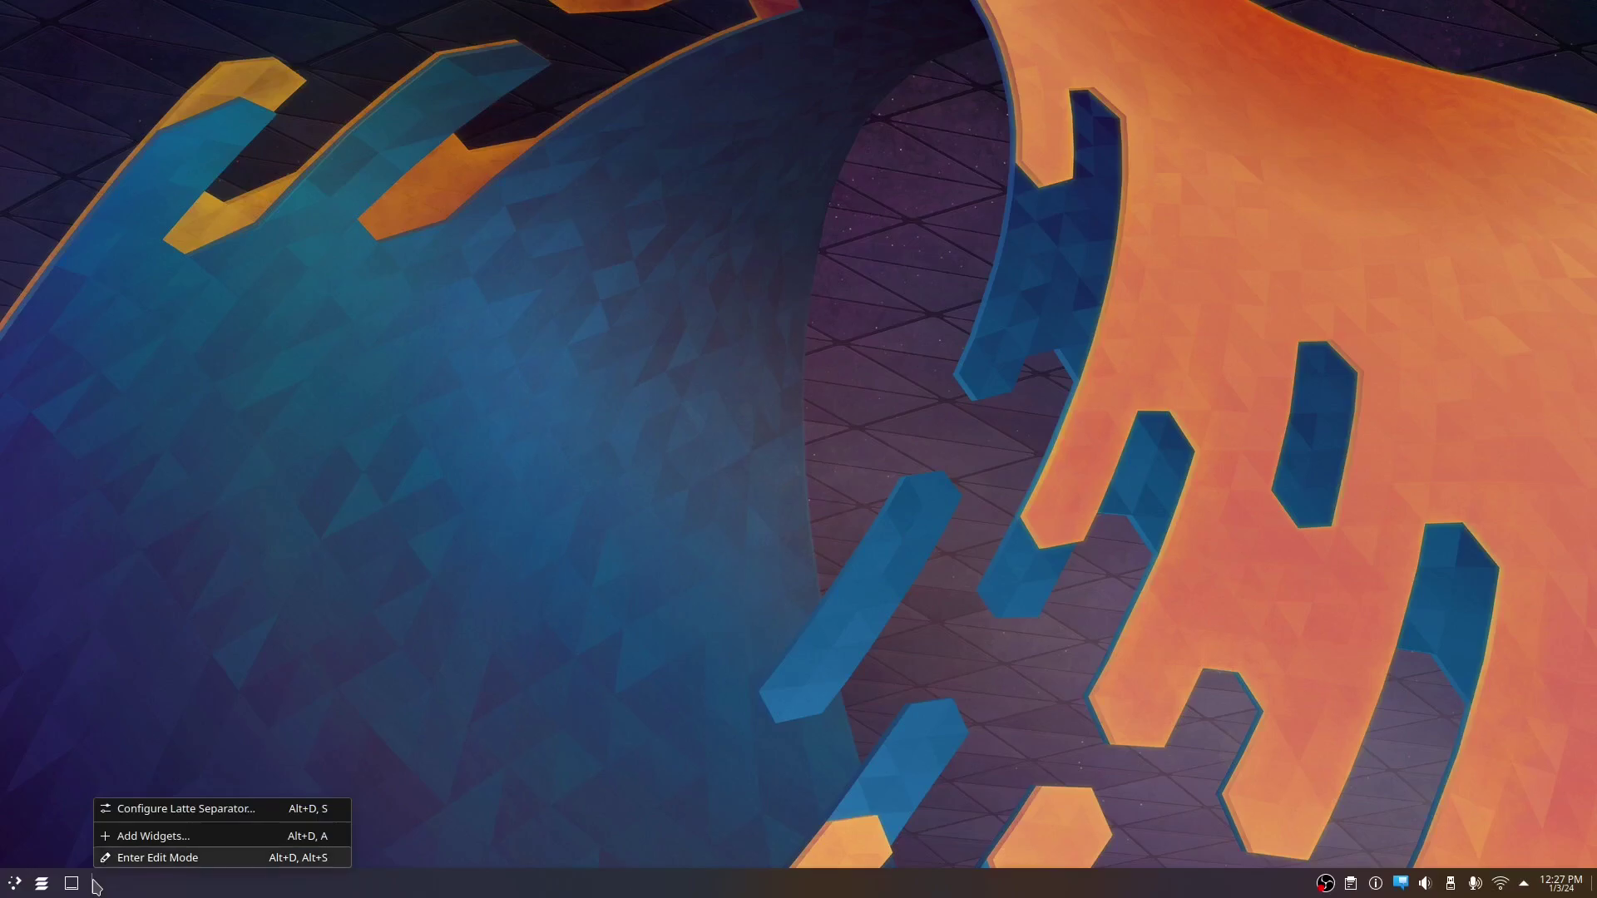
pyautogui.press('Return')
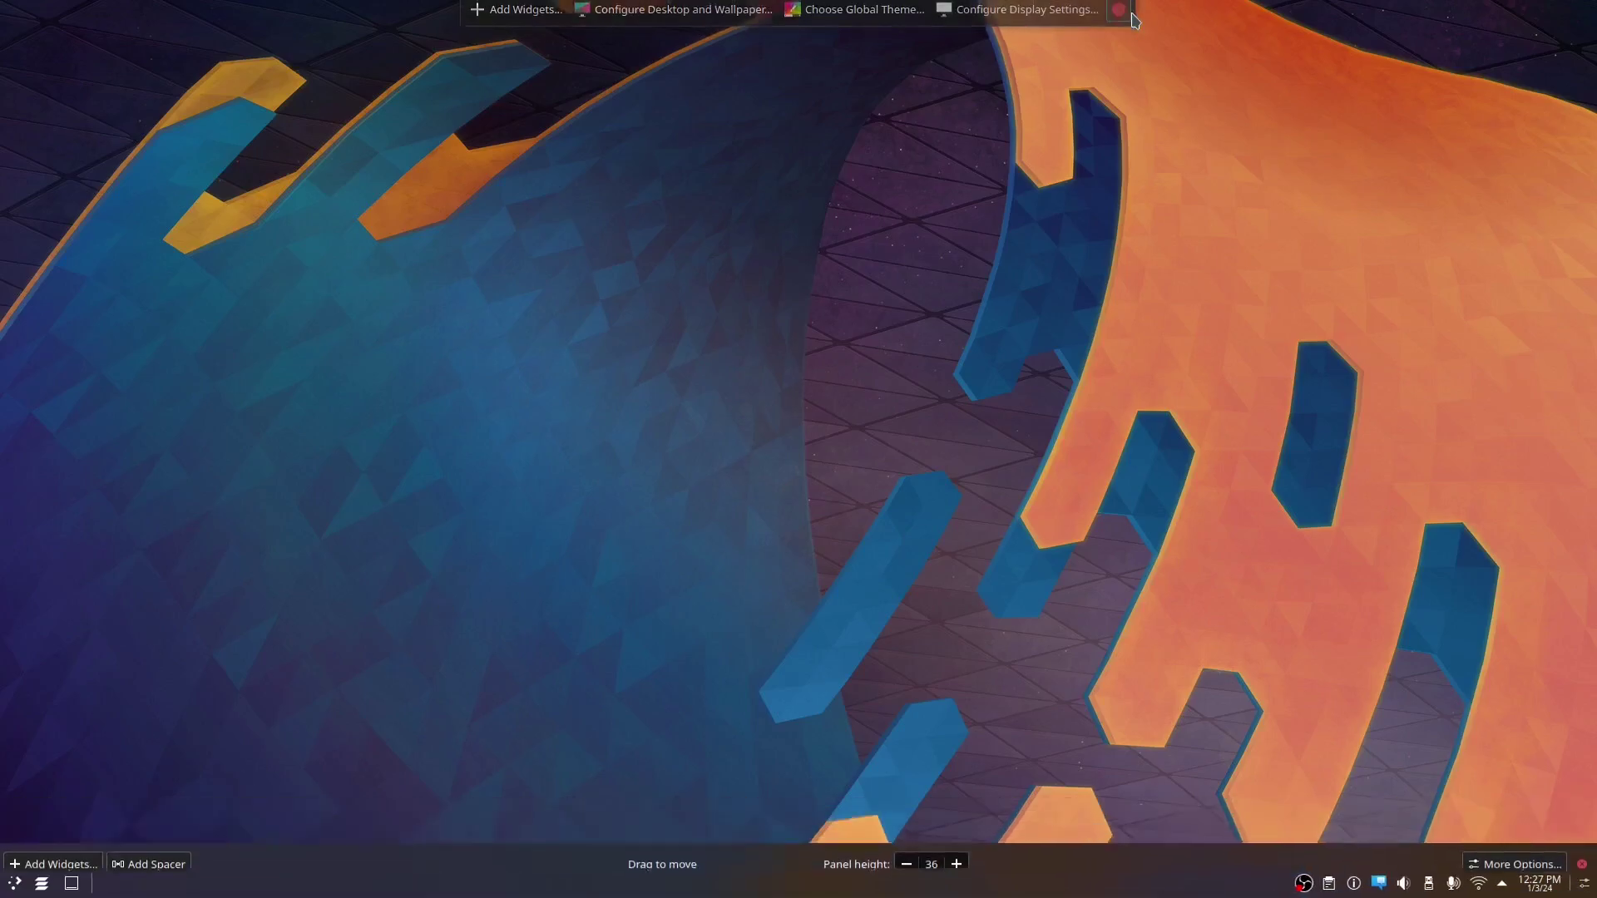
pyautogui.click(1121, 11)
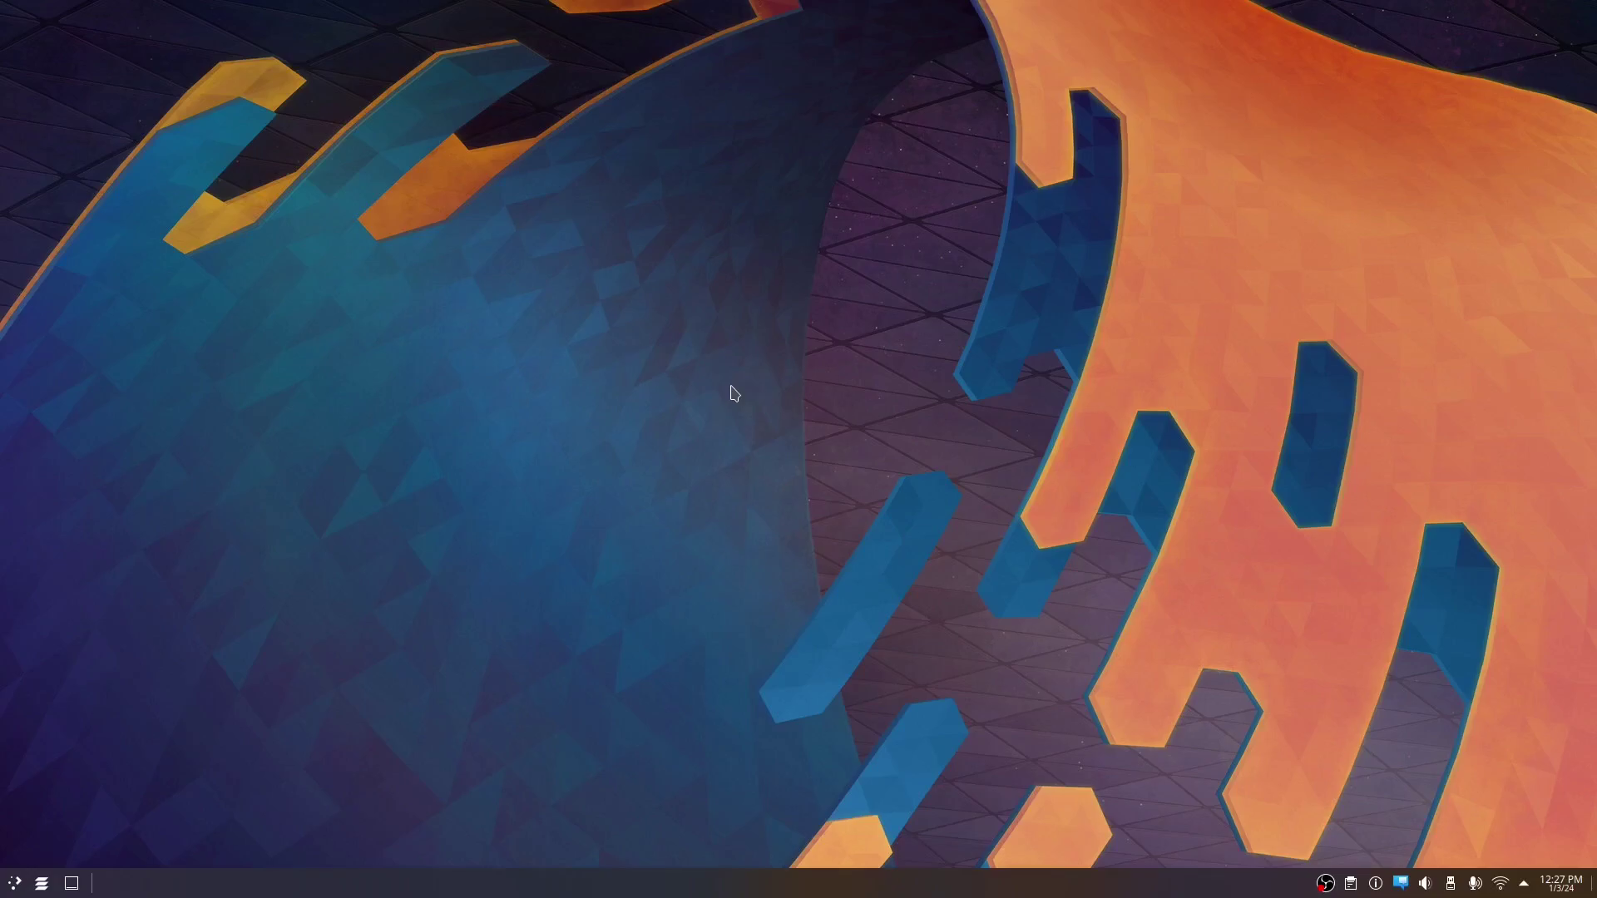
pyautogui.rightClick(93, 880)
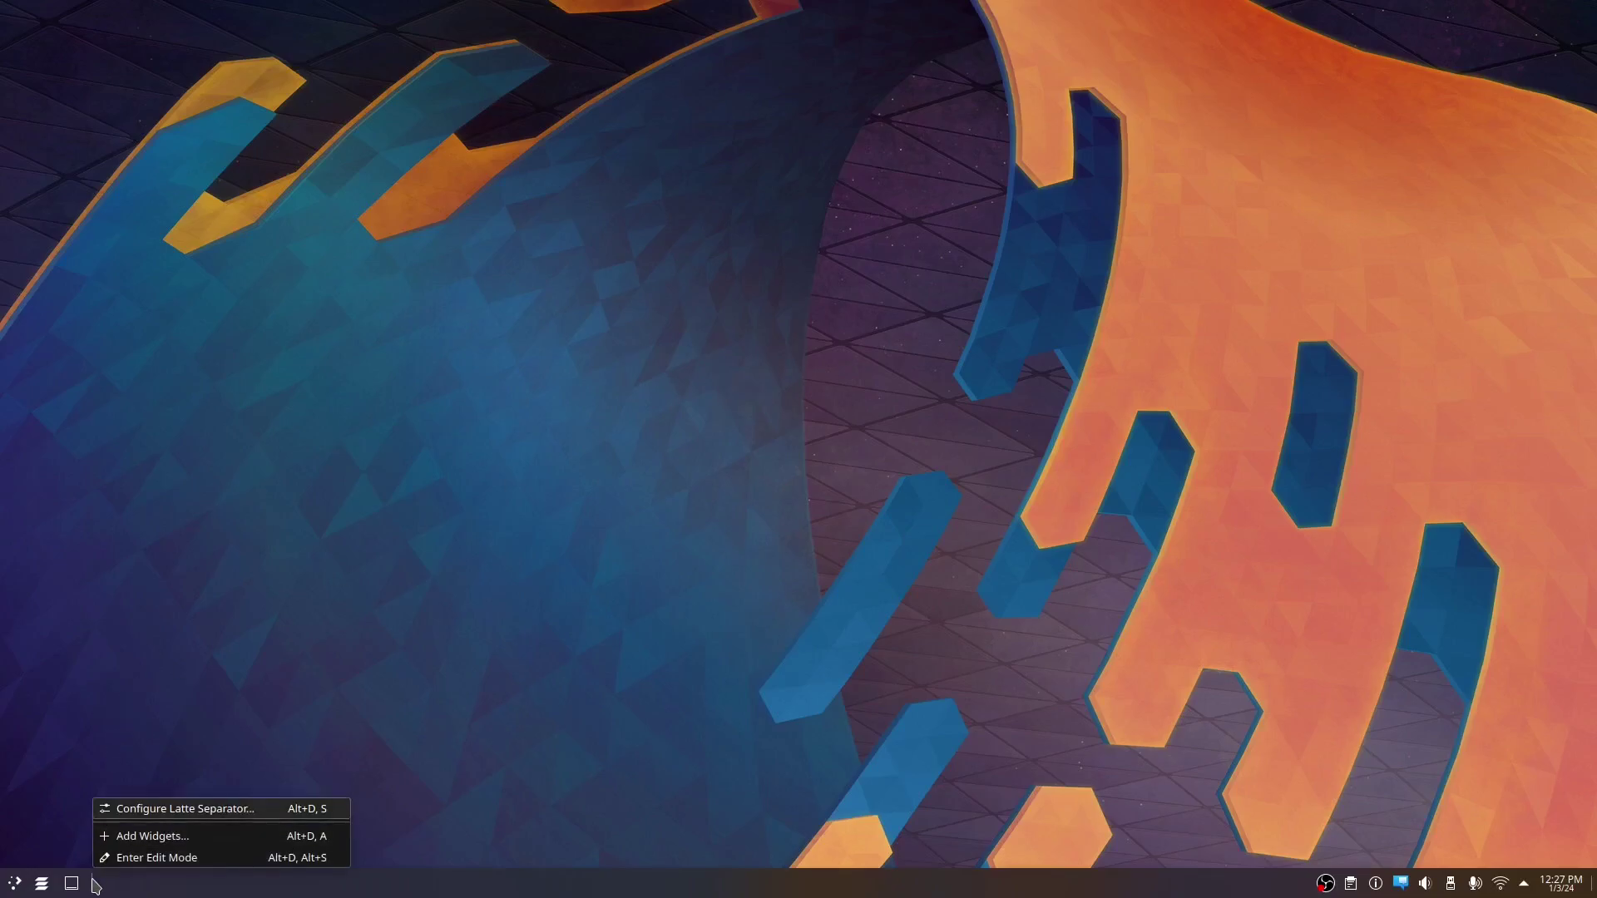
pyautogui.click(141, 810)
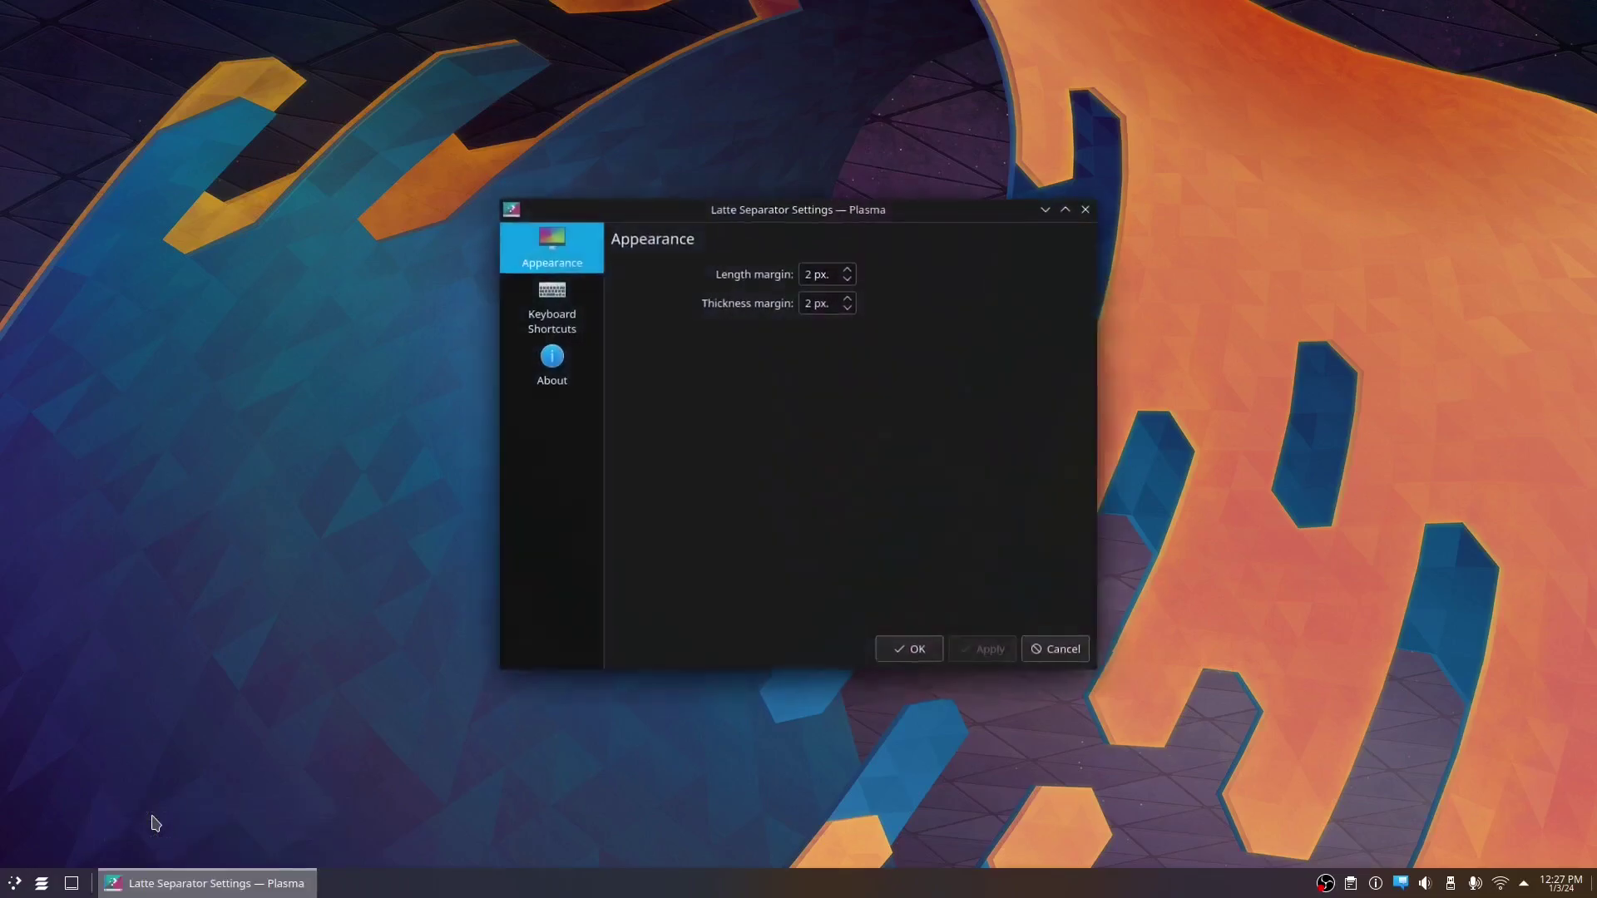
pyautogui.rightClick(89, 887)
pyautogui.press('Escape')
pyautogui.rightClick(88, 887)
pyautogui.press('Escape')
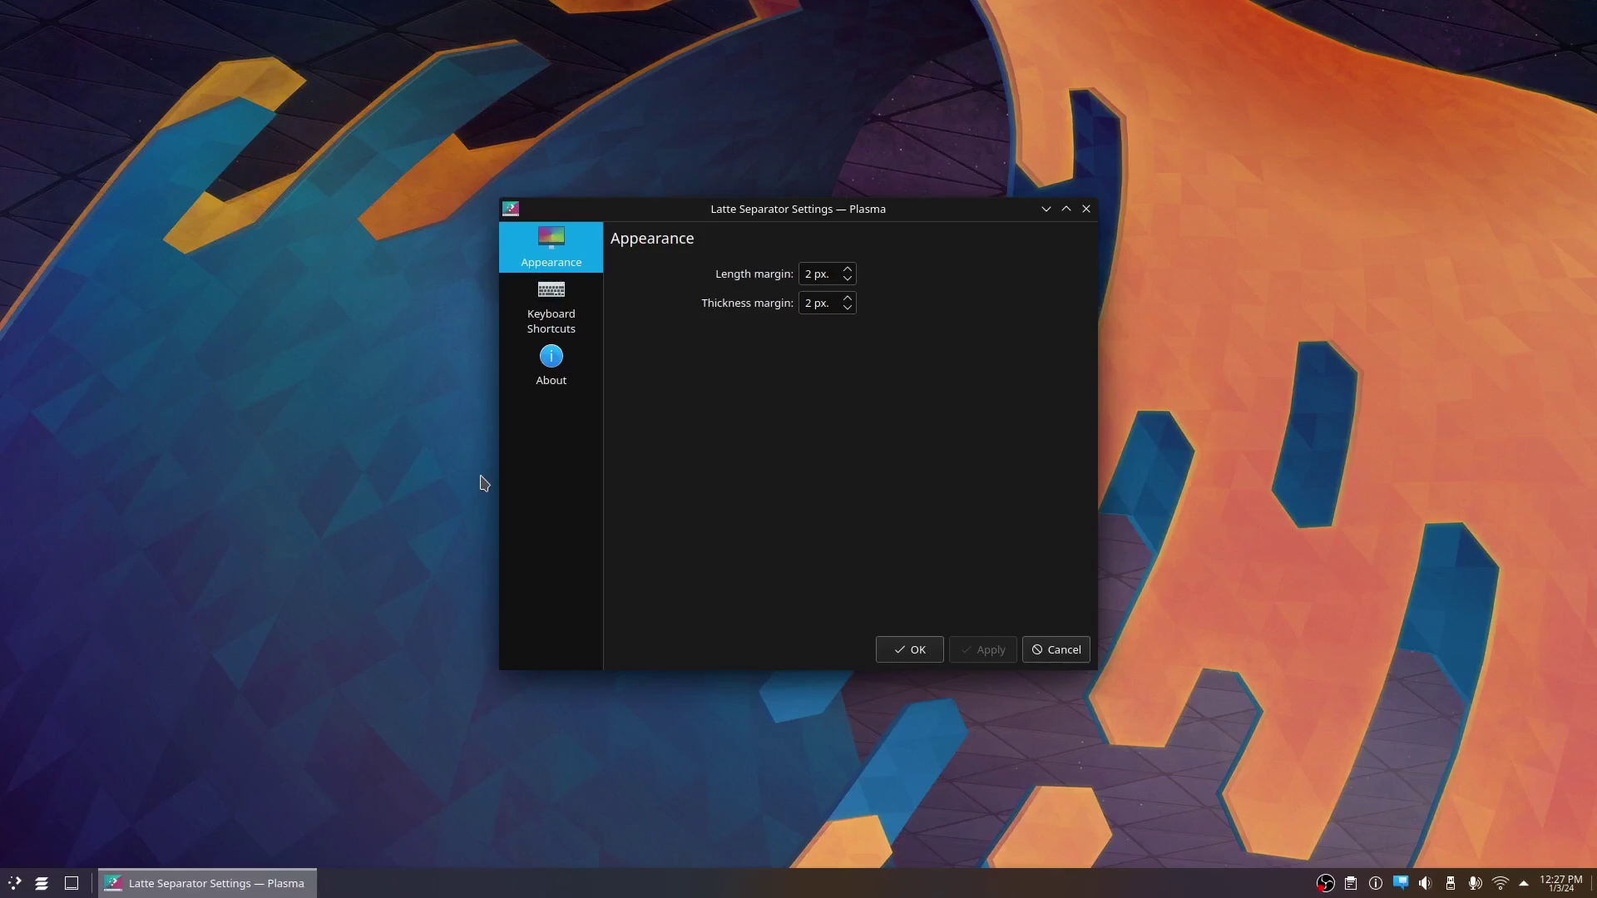
# - Try separator length margins of 18 px and then 4 px, applying each
pyautogui.press('Tab')
pyautogui.hotkey('shift', 'Tab')
pyautogui.press('pageup')
pyautogui.click(1008, 656)
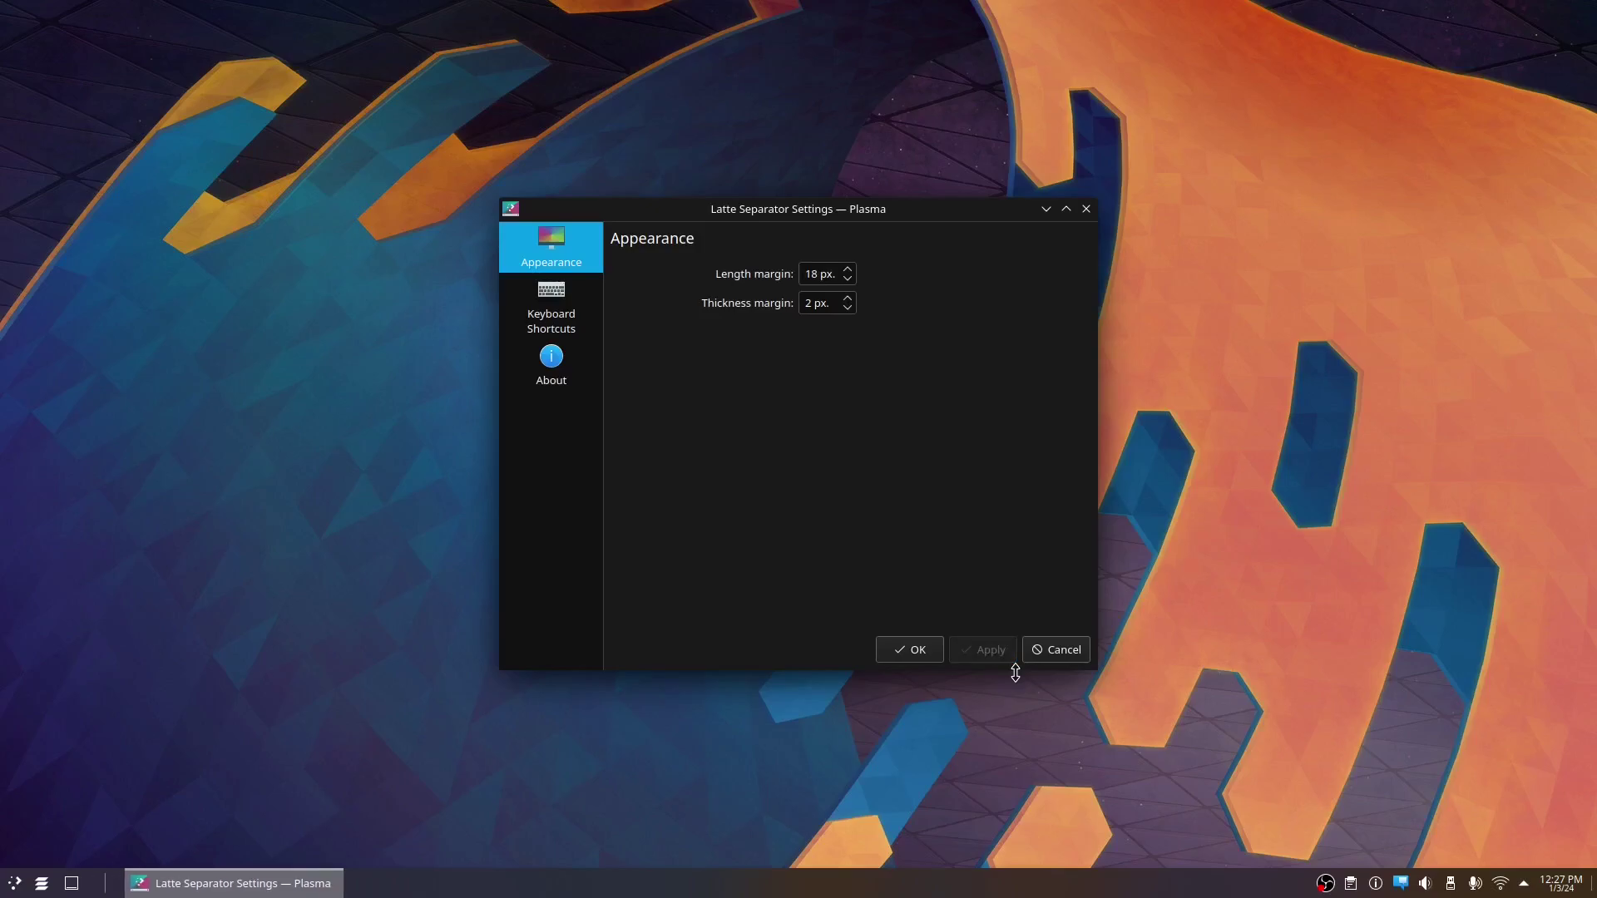
pyautogui.press('pagedown')
pyautogui.press('Down')
pyautogui.press('Down')
pyautogui.press('Down')
pyautogui.press('Down')
pyautogui.click(1016, 665)
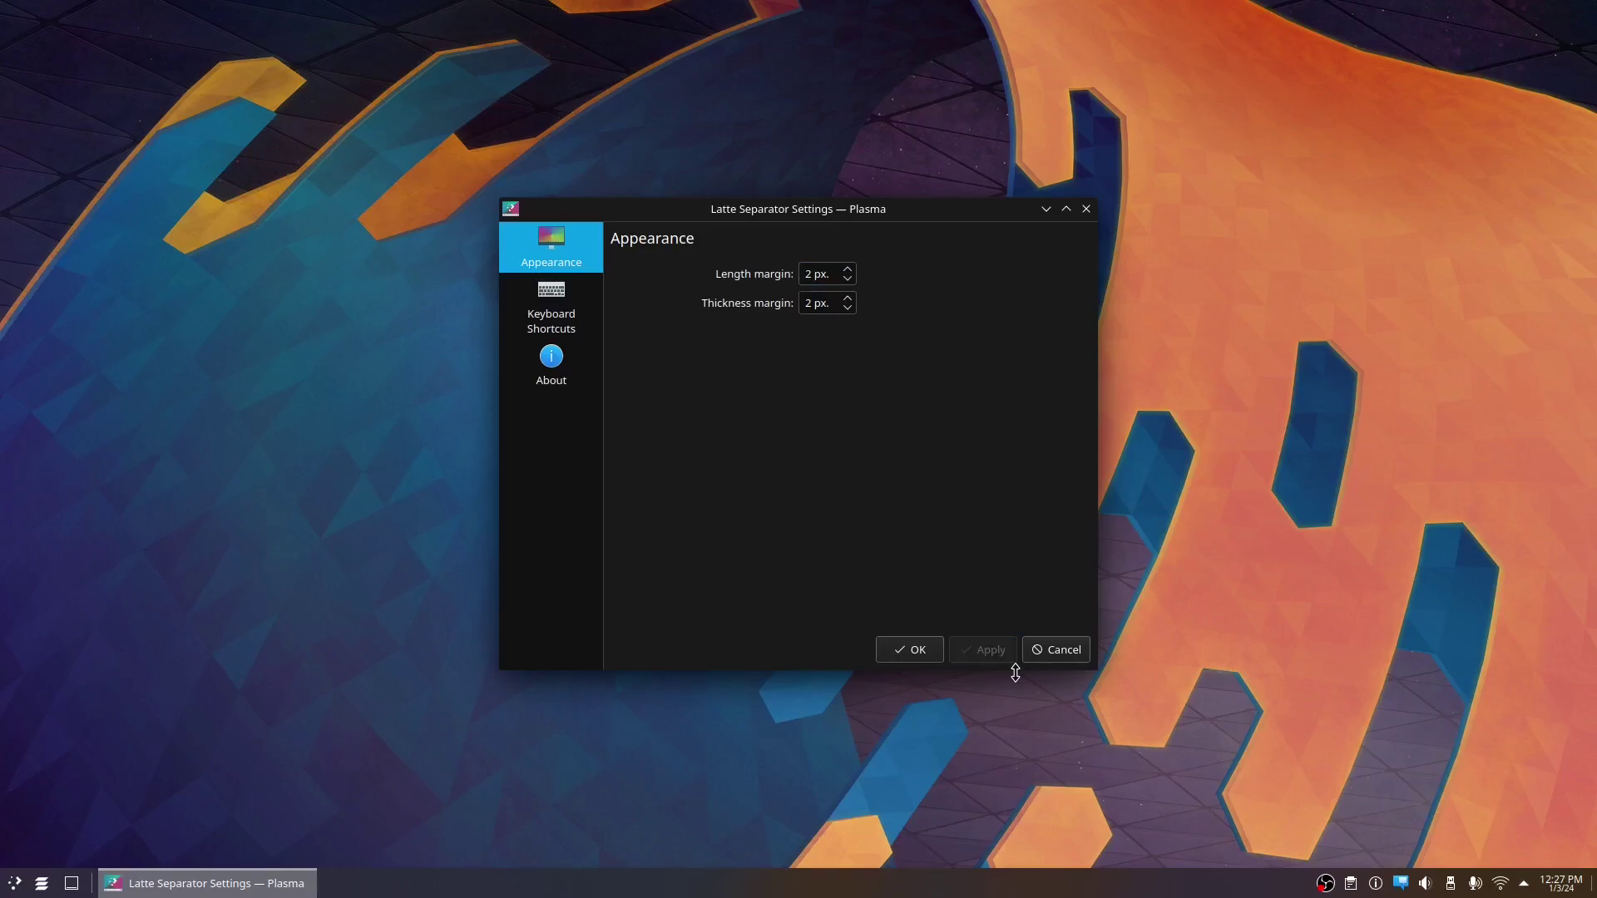
# - Raise and lower the thickness margin, applying each value, then close the separator settings
pyautogui.press('Tab')
pyautogui.press('Up')
pyautogui.press('Up')
pyautogui.press('Up')
pyautogui.press('Up')
pyautogui.press('Up')
pyautogui.press('Up')
pyautogui.press('Up')
pyautogui.press('Up')
pyautogui.press('Up')
pyautogui.press('Up')
pyautogui.press('Up')
pyautogui.press('Return')
pyautogui.press('Down')
pyautogui.press('Down')
pyautogui.press('Down')
pyautogui.press('Down')
pyautogui.press('Down')
pyautogui.press('Return')
pyautogui.press('Up')
pyautogui.press('Up')
pyautogui.click(1013, 658)
pyautogui.press('Escape')
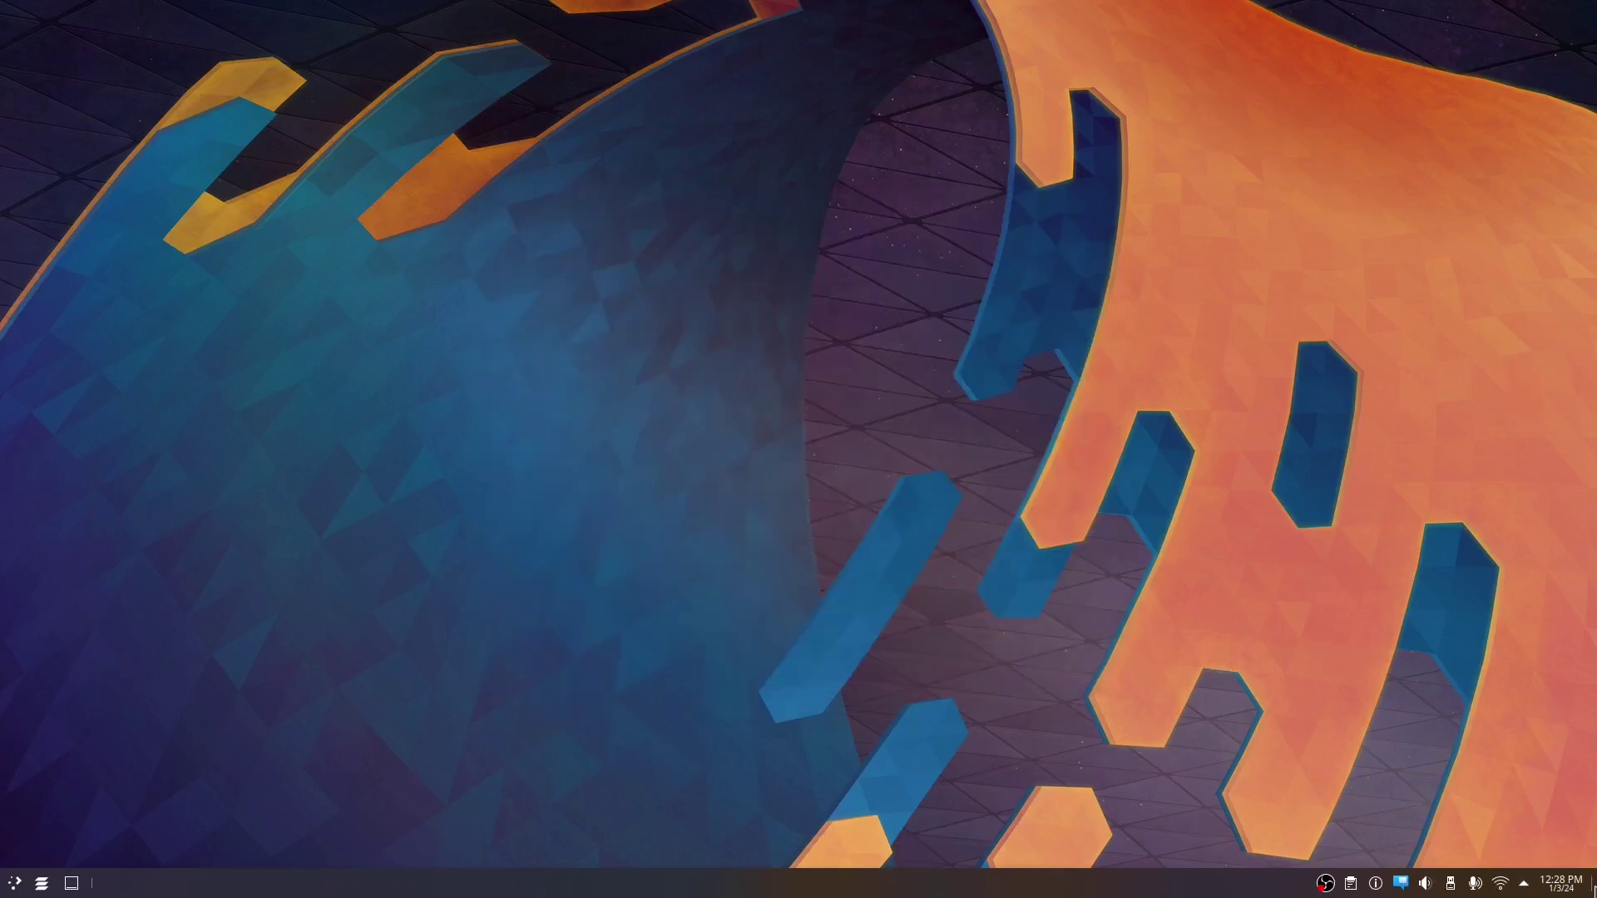
# - Give the Latte Separator a 1 px length margin and 31 px thickness margin, then confirm
pyautogui.rightClick(1591, 889)
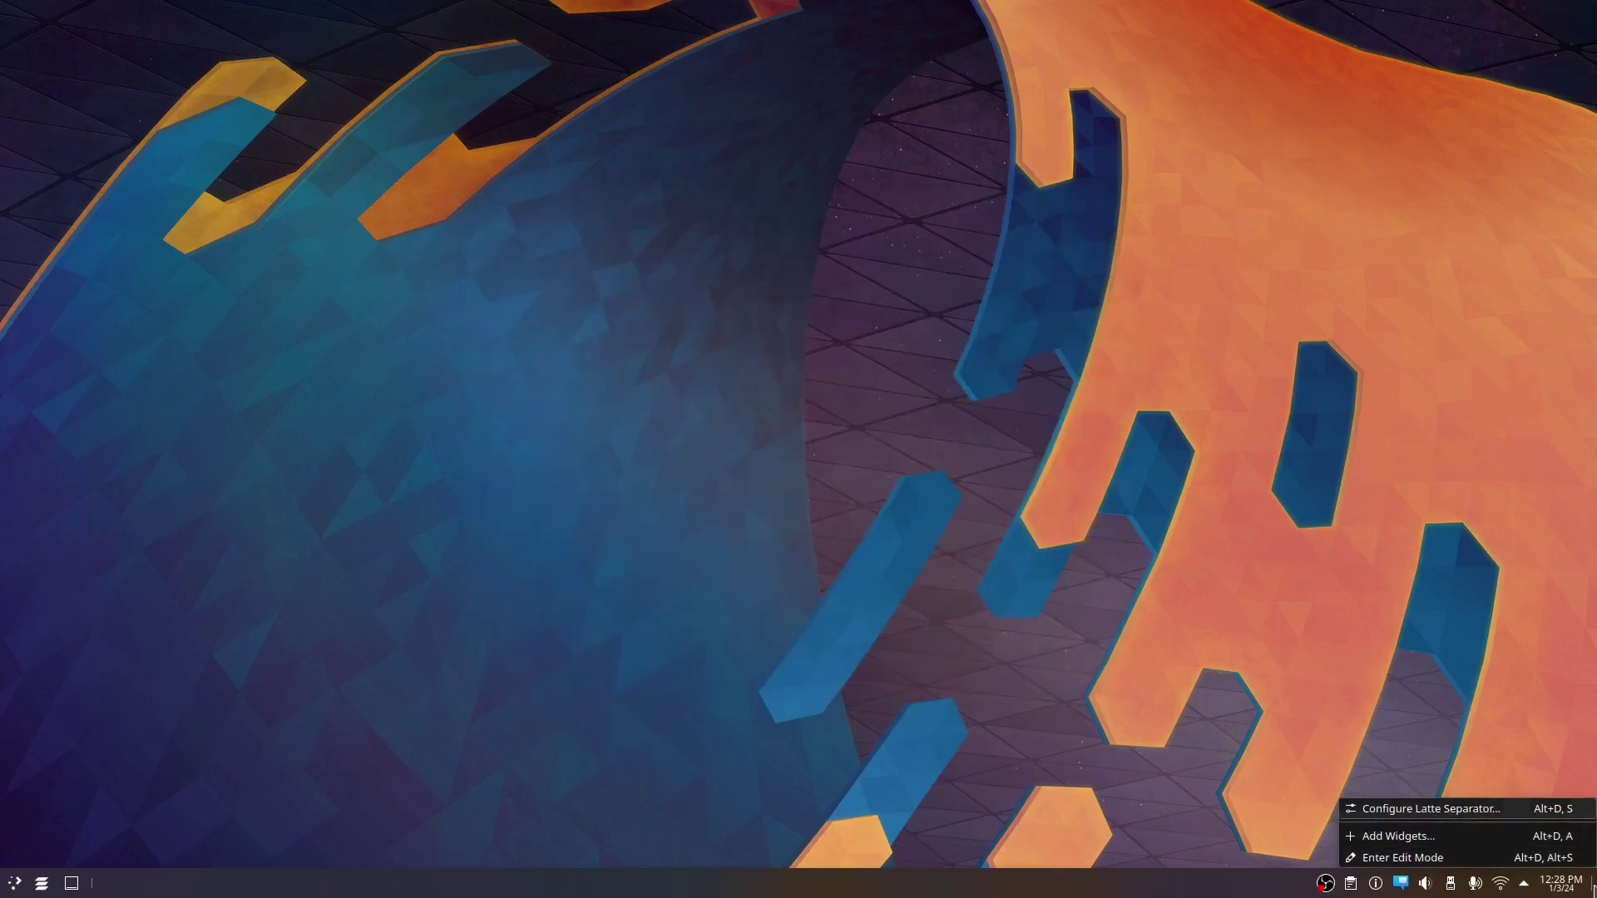
pyautogui.click(1431, 803)
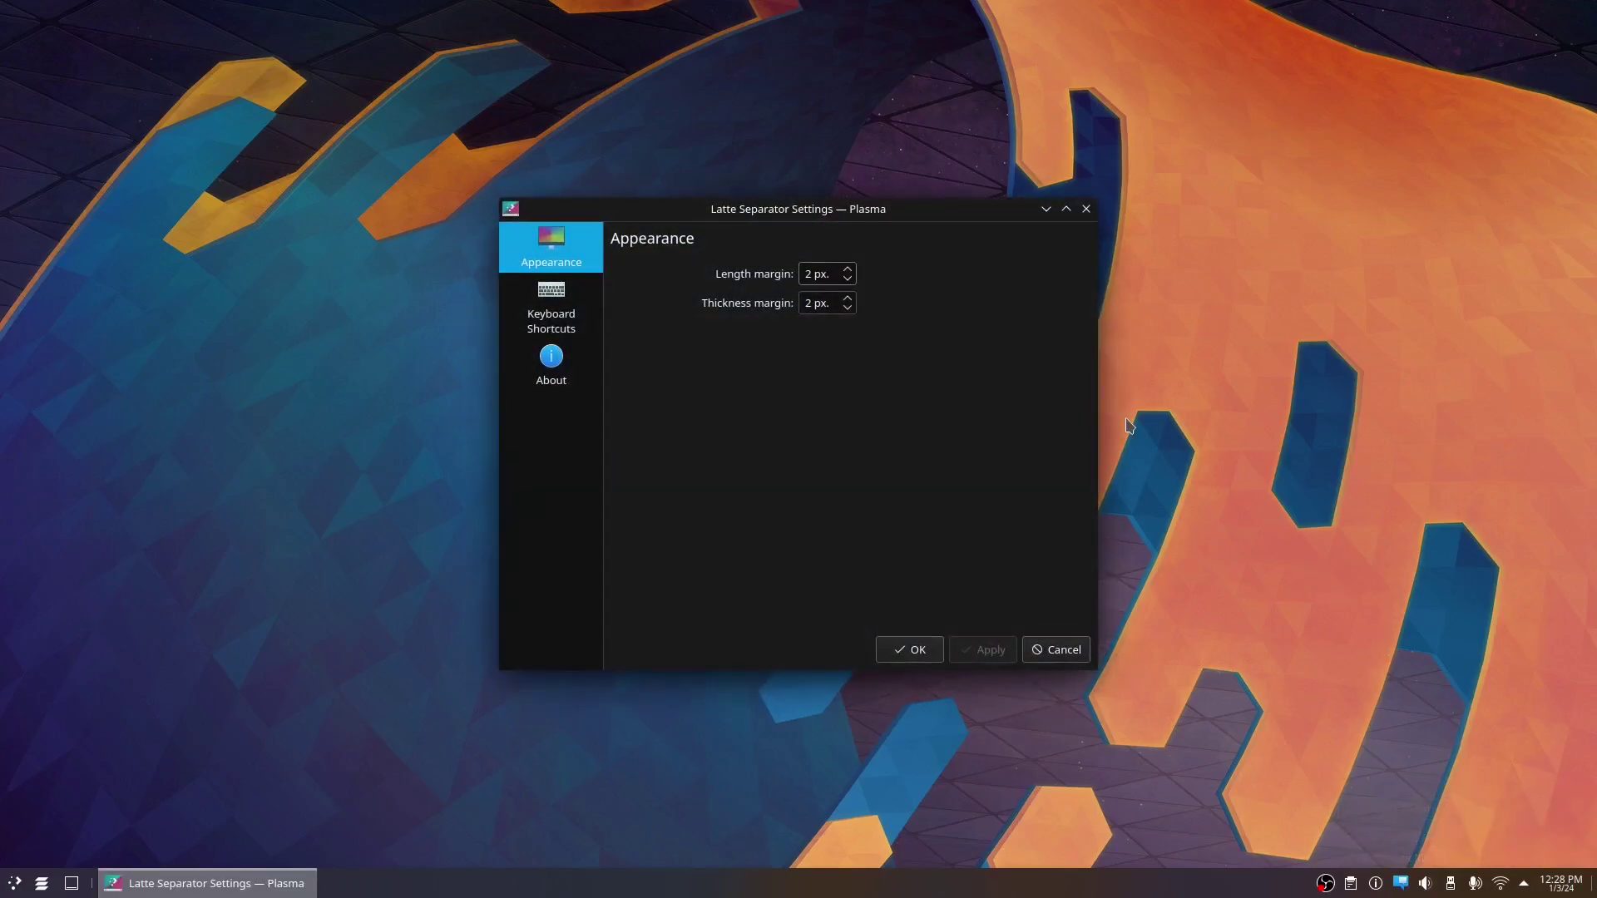
pyautogui.press('Down')
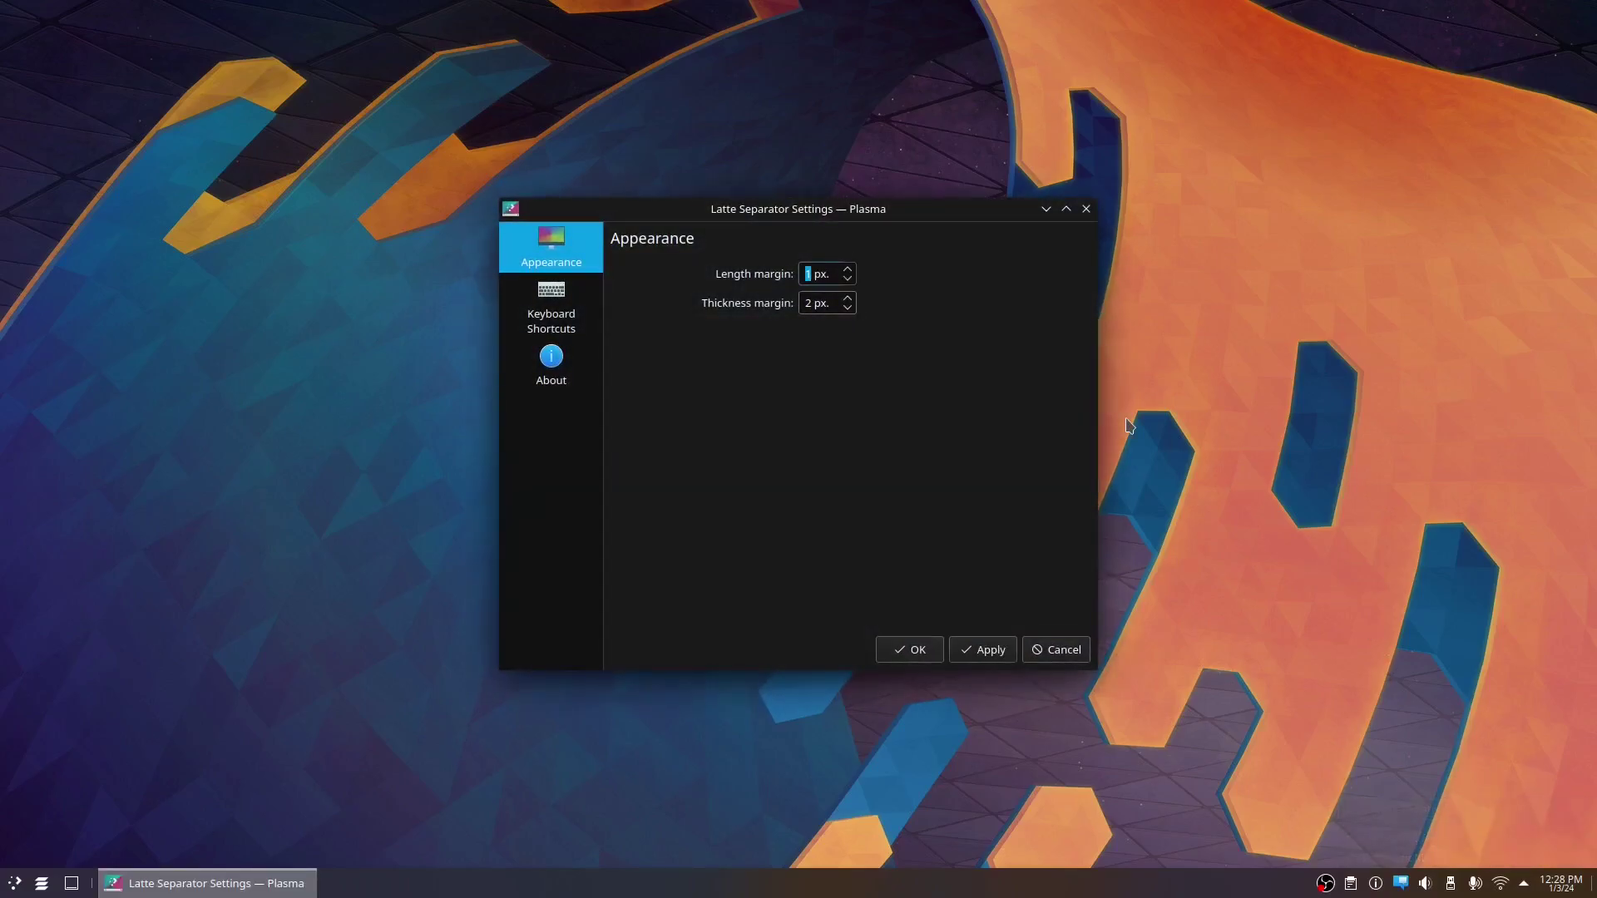
pyautogui.press('Tab')
pyautogui.write('12')
pyautogui.press('Down')
pyautogui.press('Return')
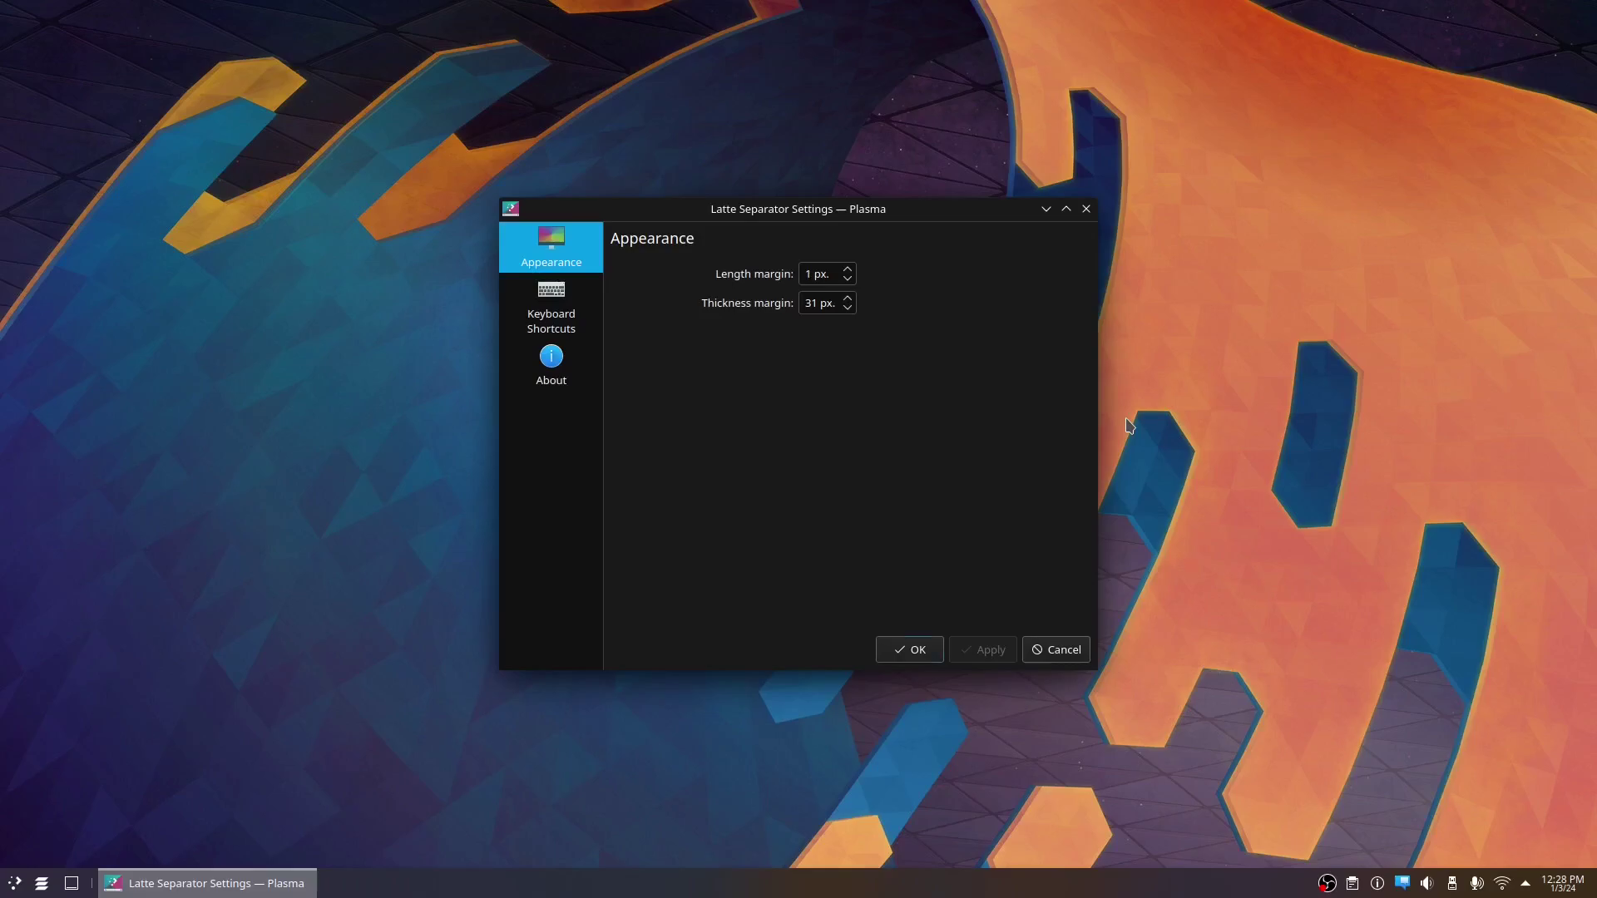
pyautogui.click(928, 653)
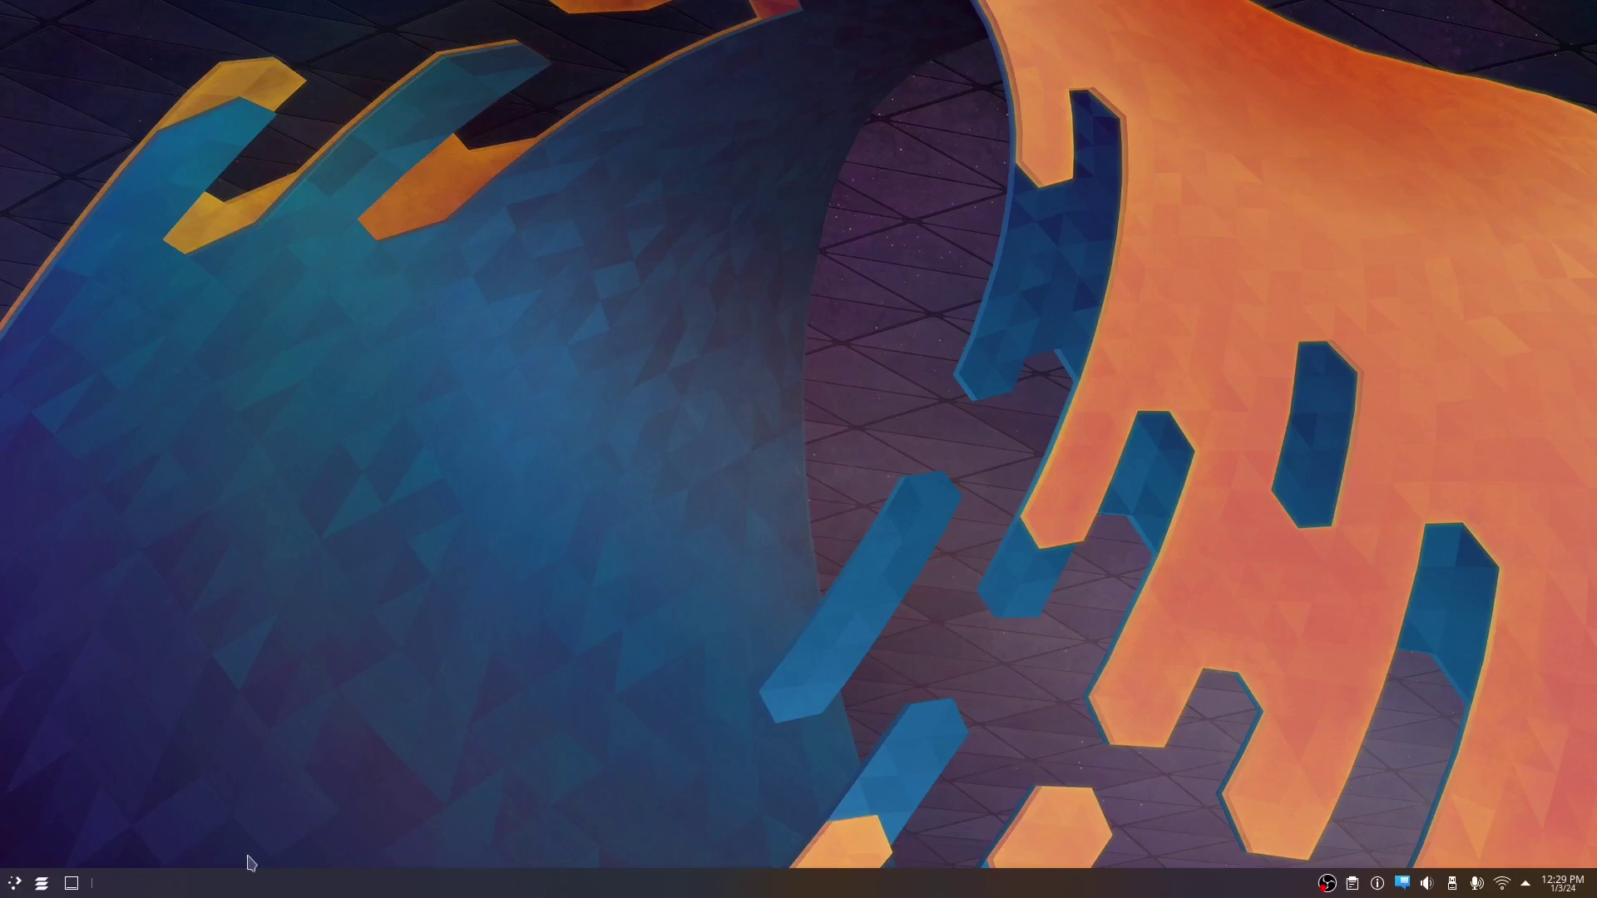
# - Open the Overview widget's settings and browse the icon chooser's categories
pyautogui.rightClick(38, 875)
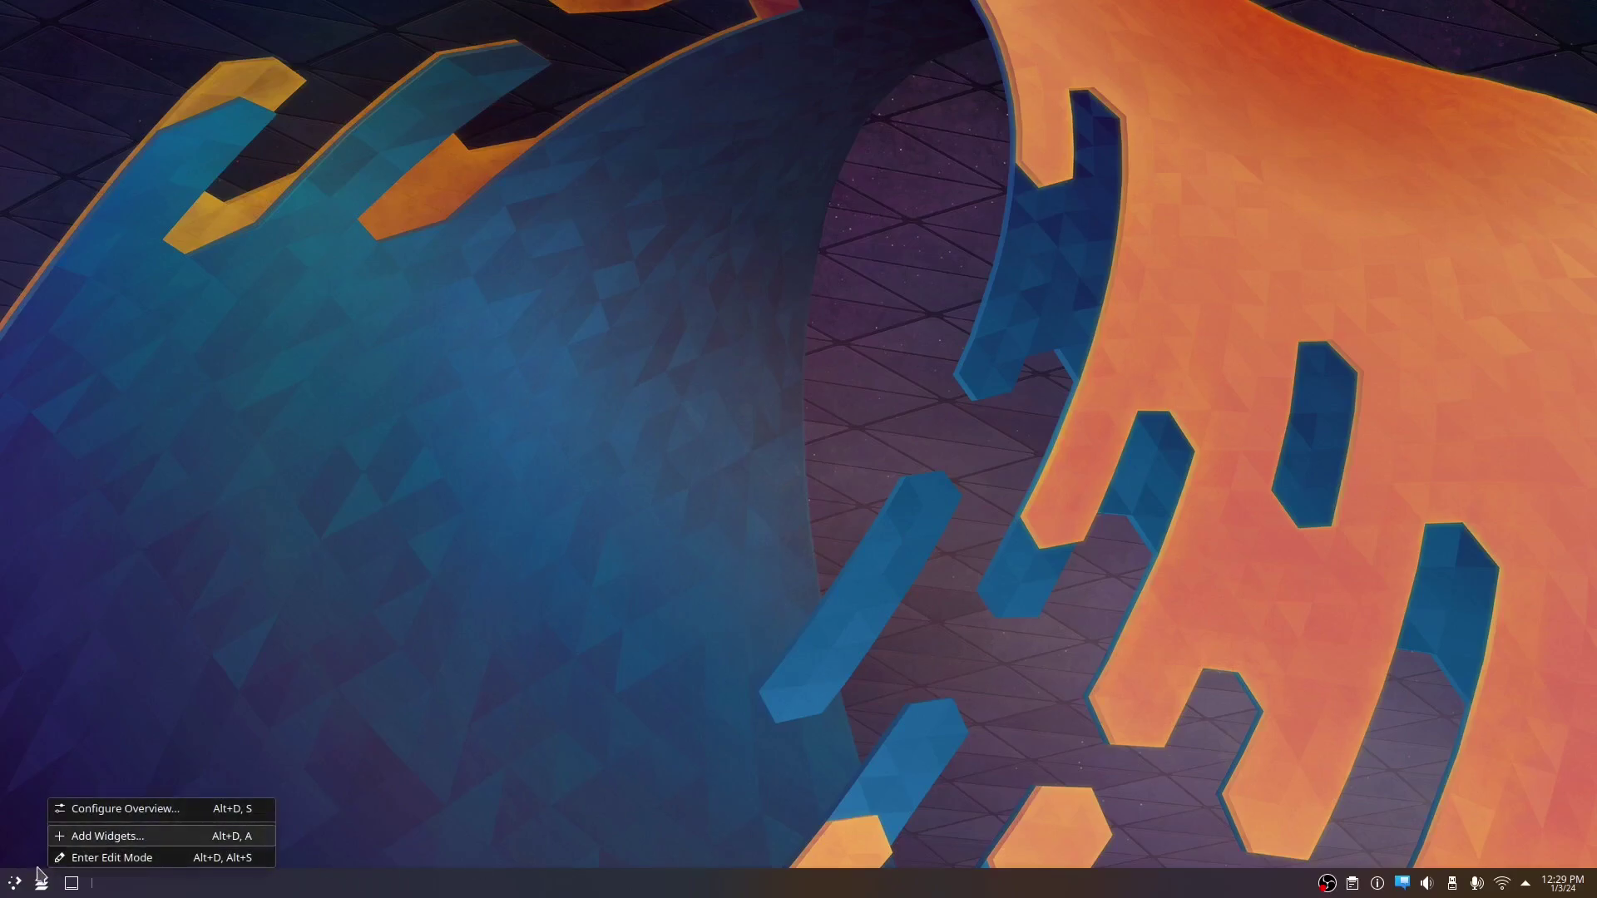
pyautogui.click(135, 814)
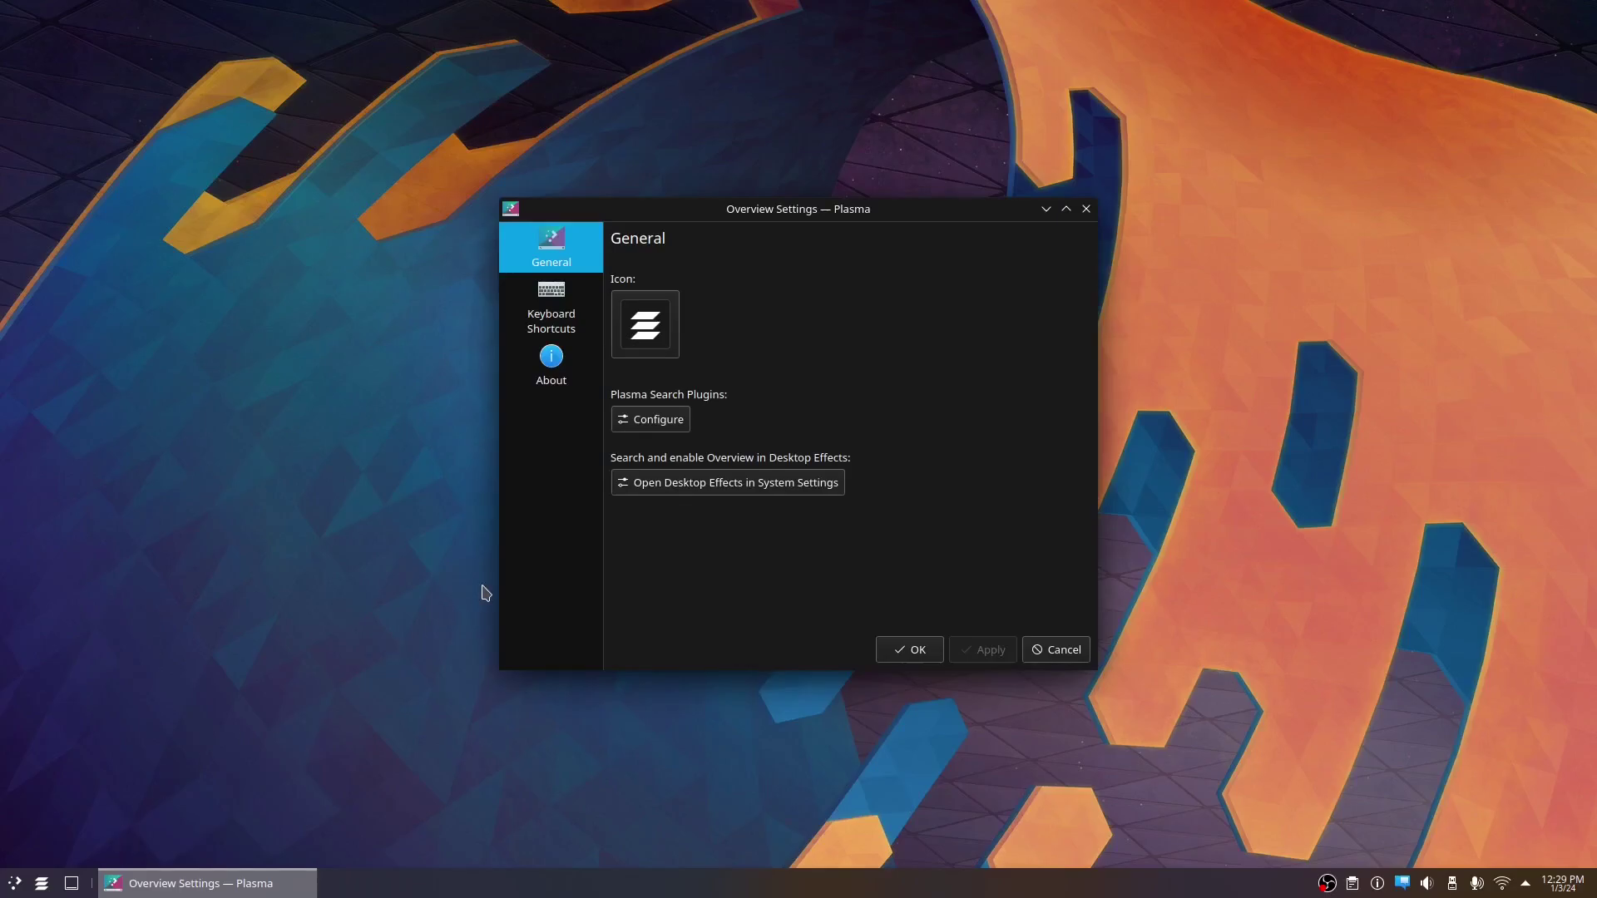
pyautogui.press('Tab')
pyautogui.press('space')
pyautogui.press('Down')
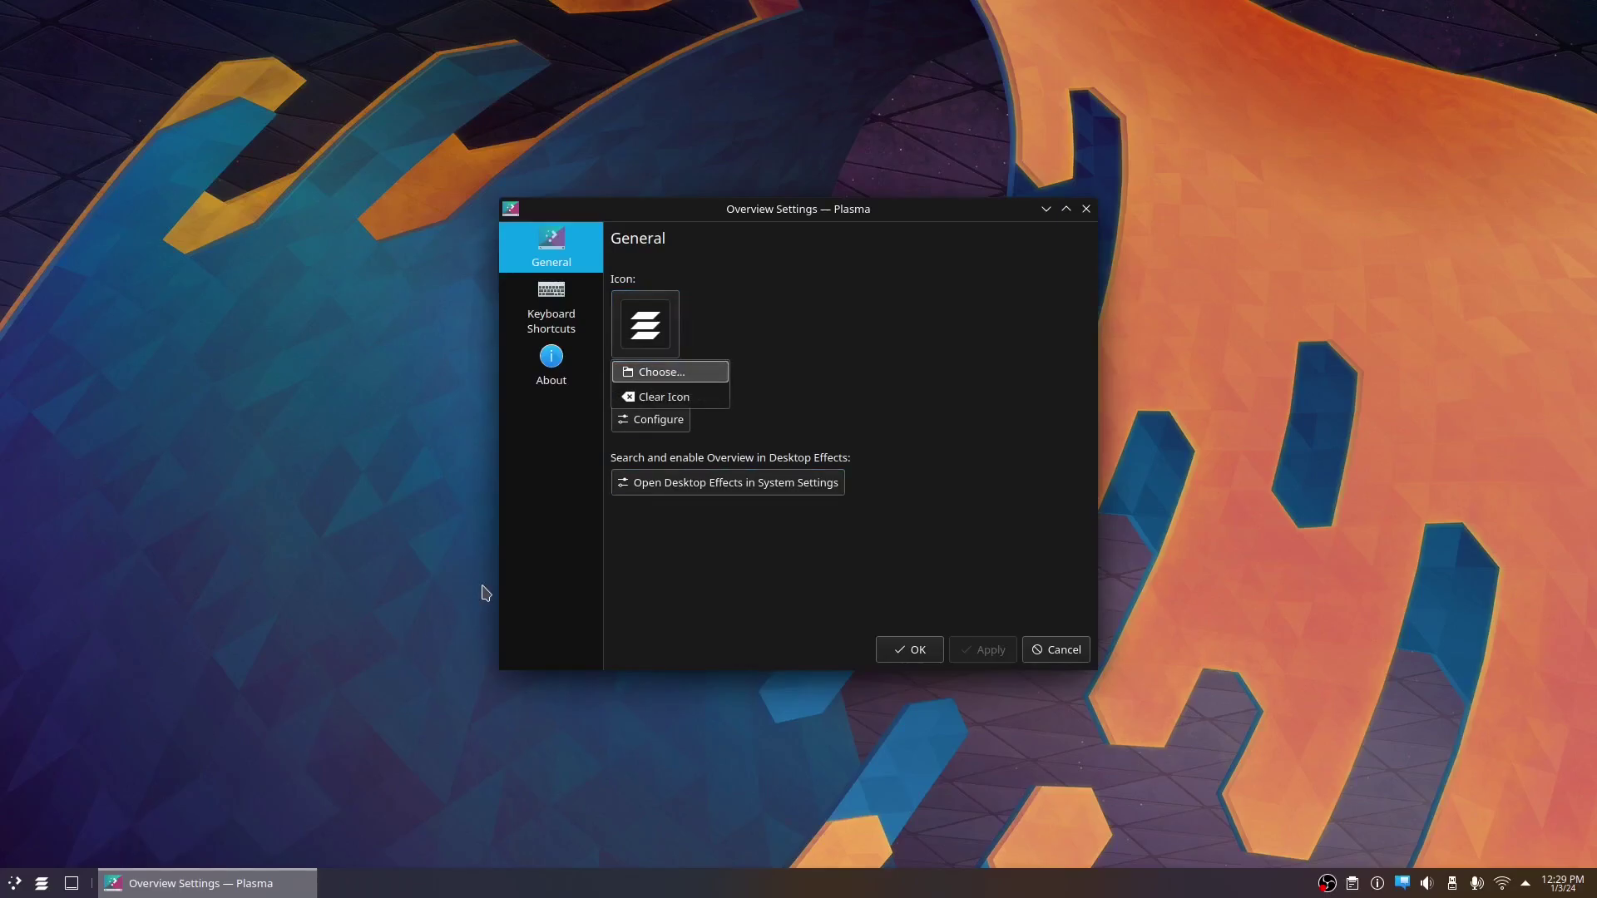
pyautogui.press('Return')
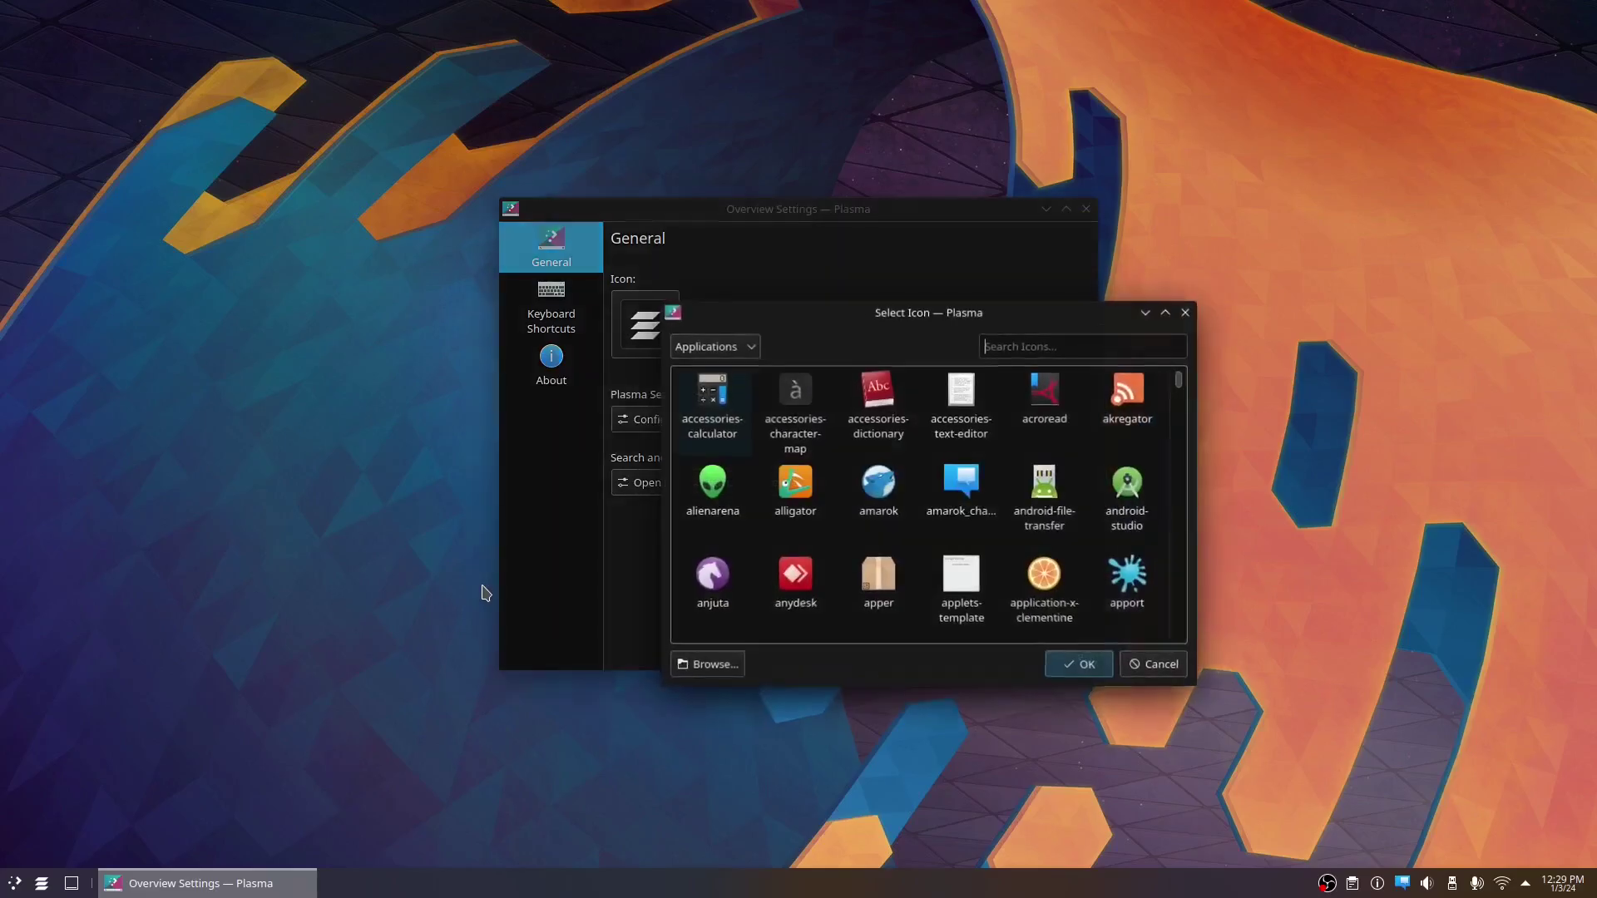
pyautogui.press('Tab')
pyautogui.press('space')
pyautogui.press('Up')
pyautogui.press('Up')
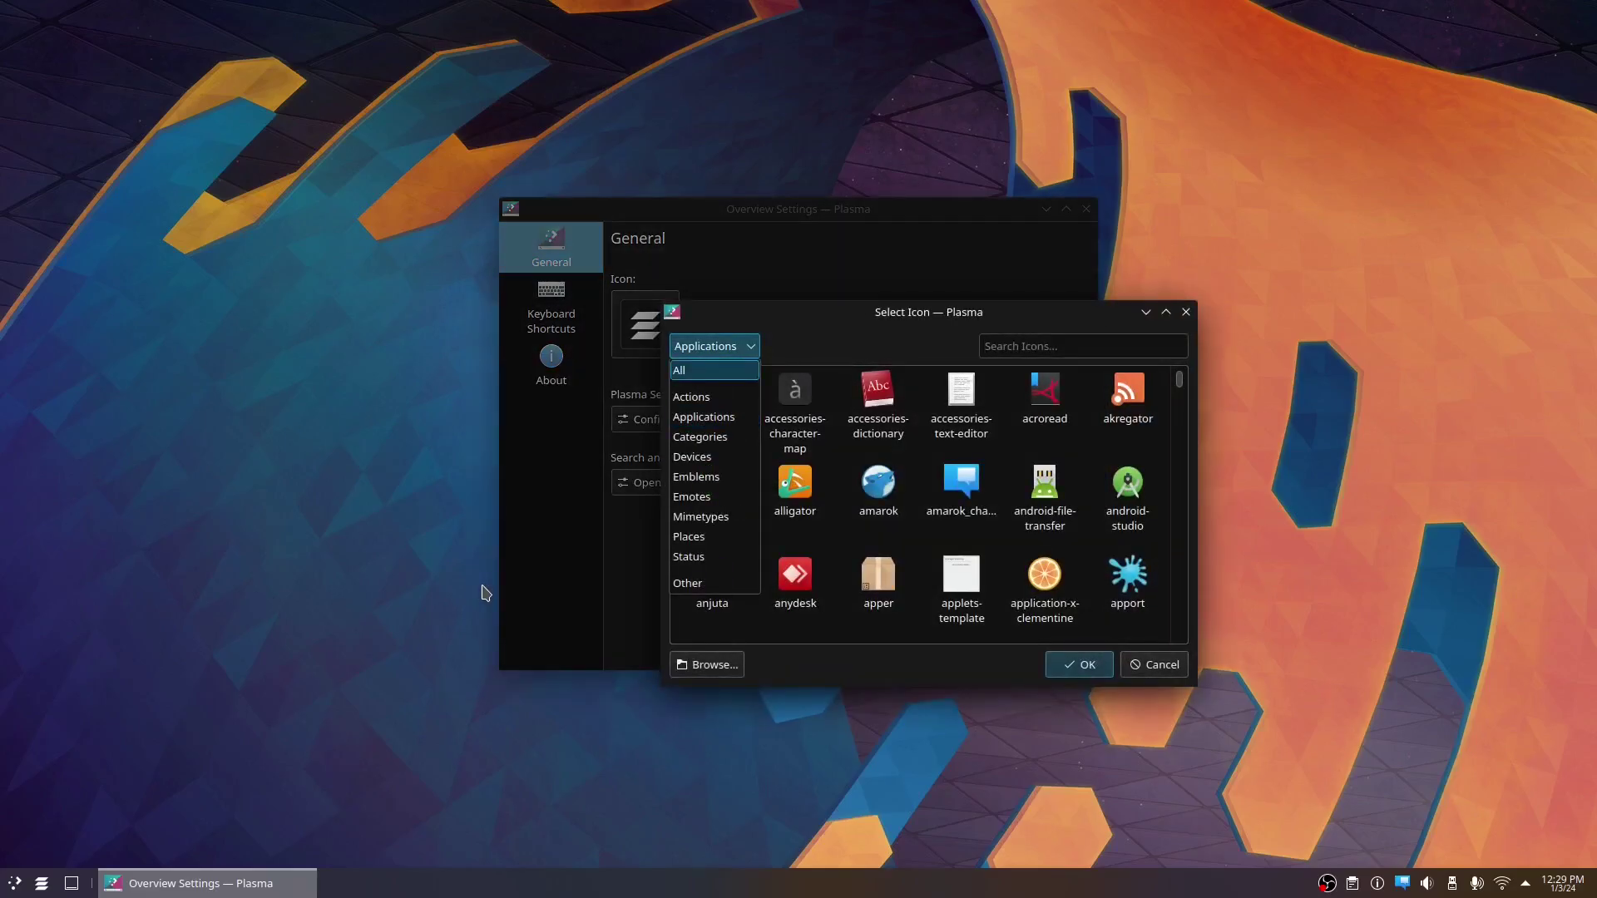
pyautogui.press('Down')
pyautogui.press('Return')
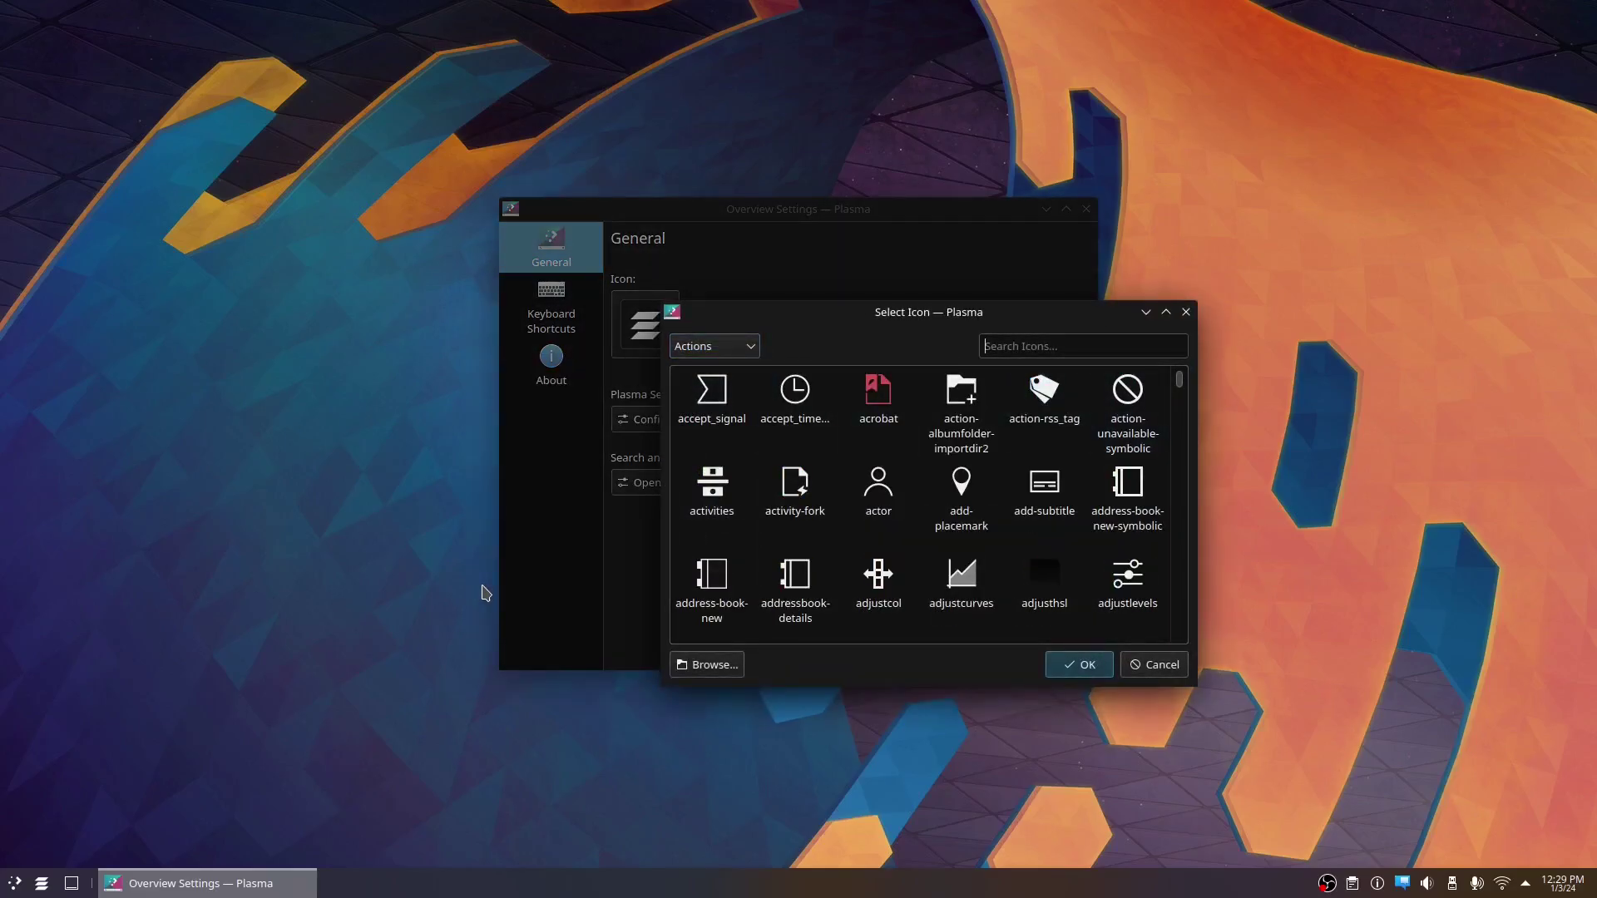
pyautogui.press('Escape')
# - Reopen the icon chooser and switch its category to Actions
pyautogui.press('space')
pyautogui.press('Down')
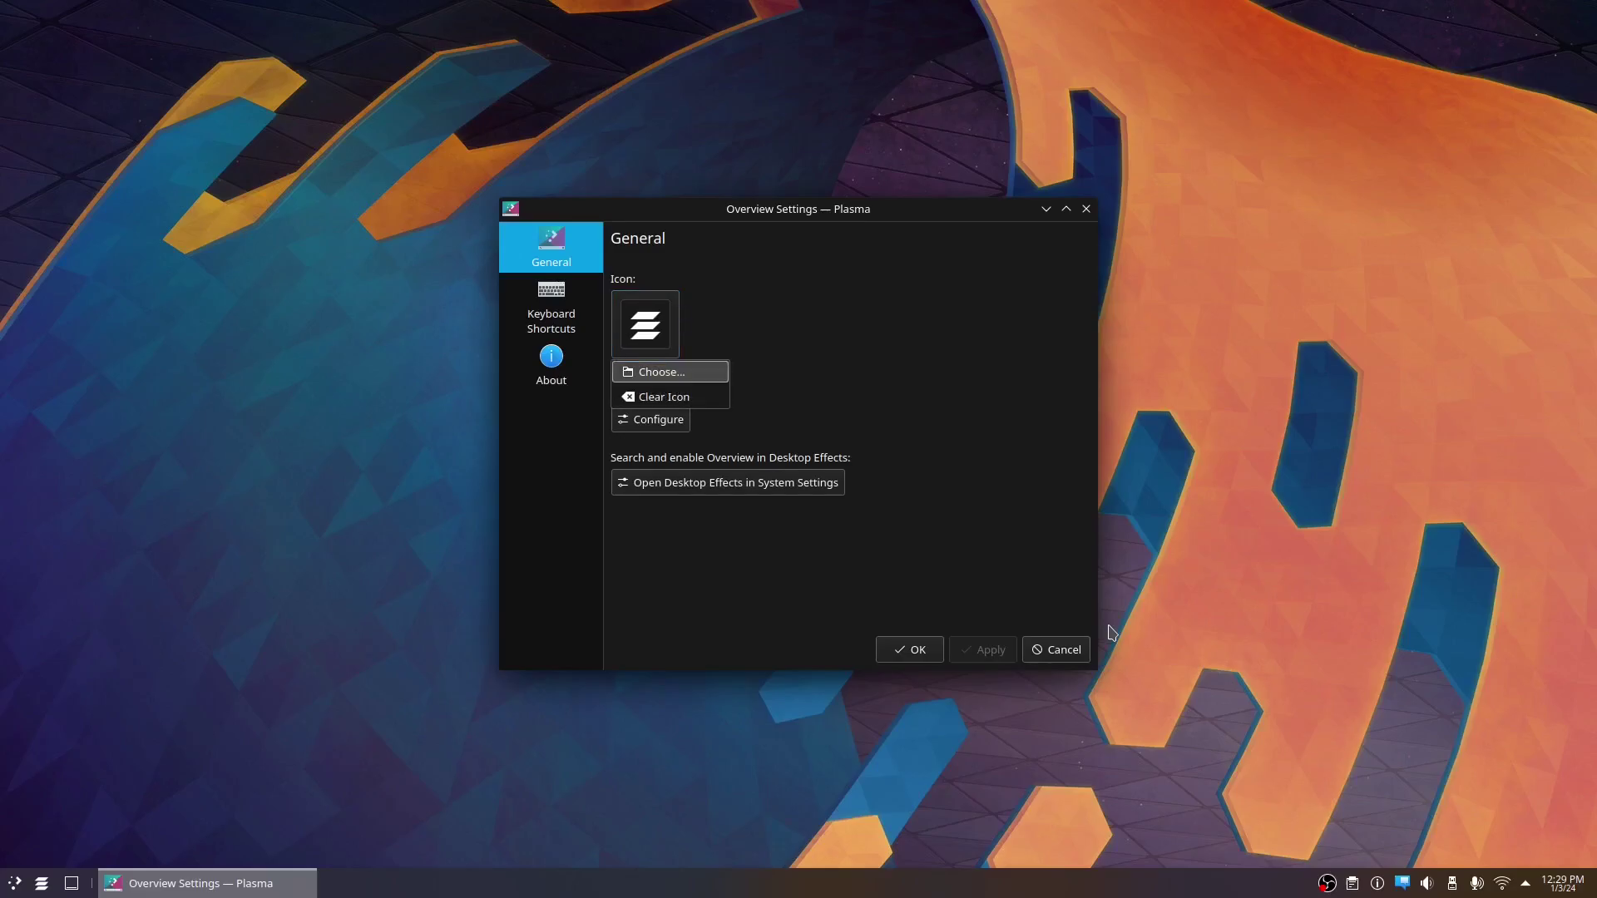
pyautogui.press('Return')
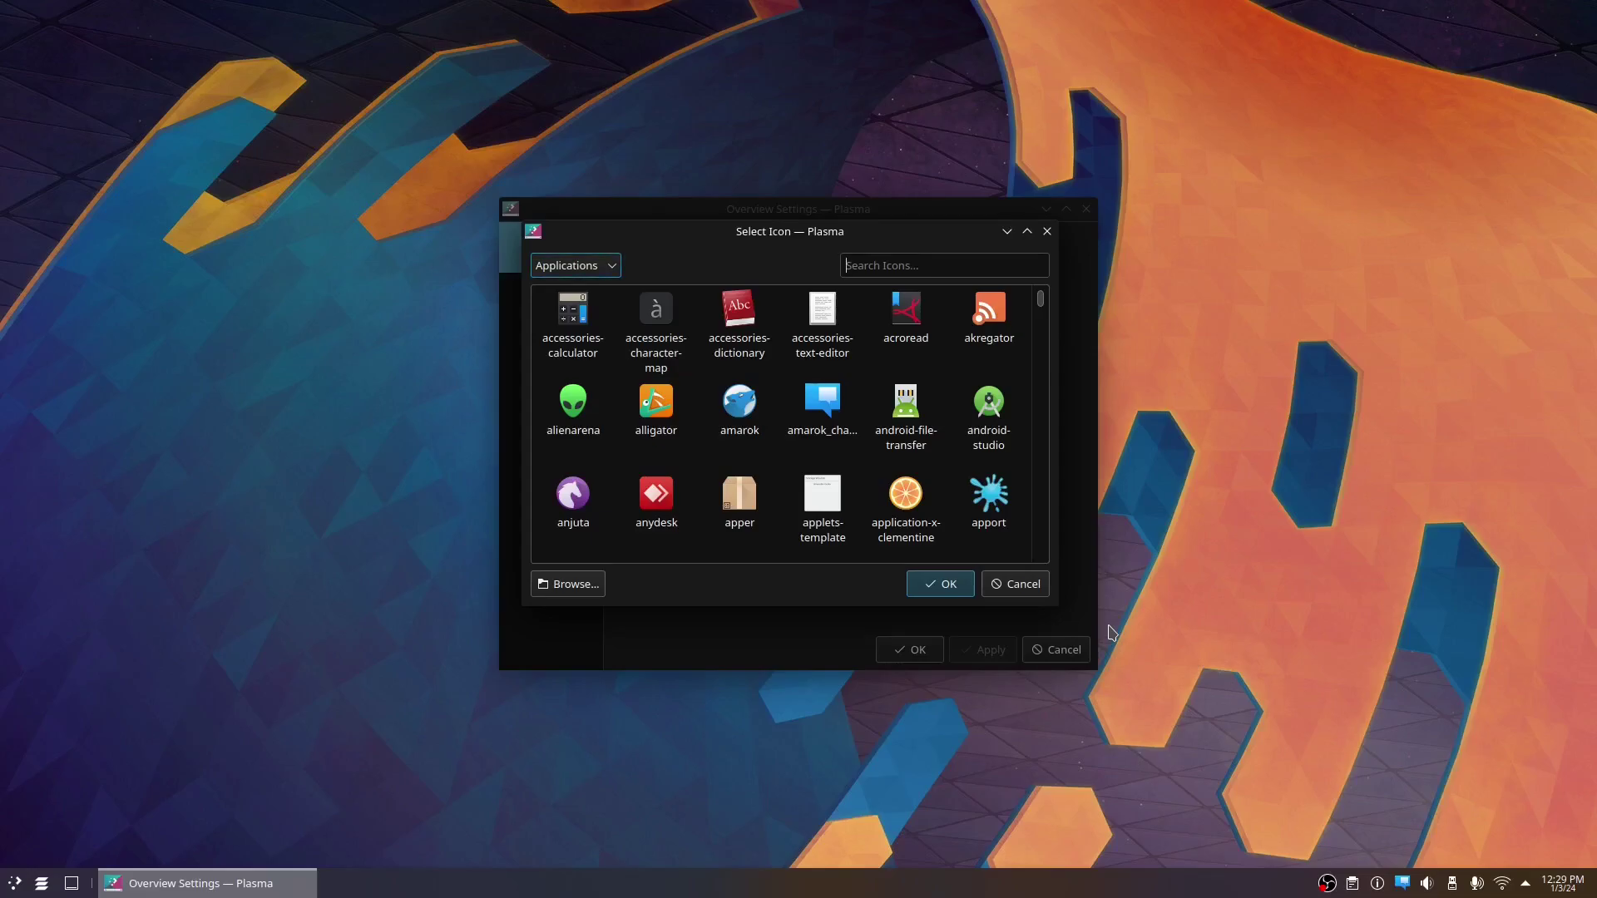
pyautogui.press('space')
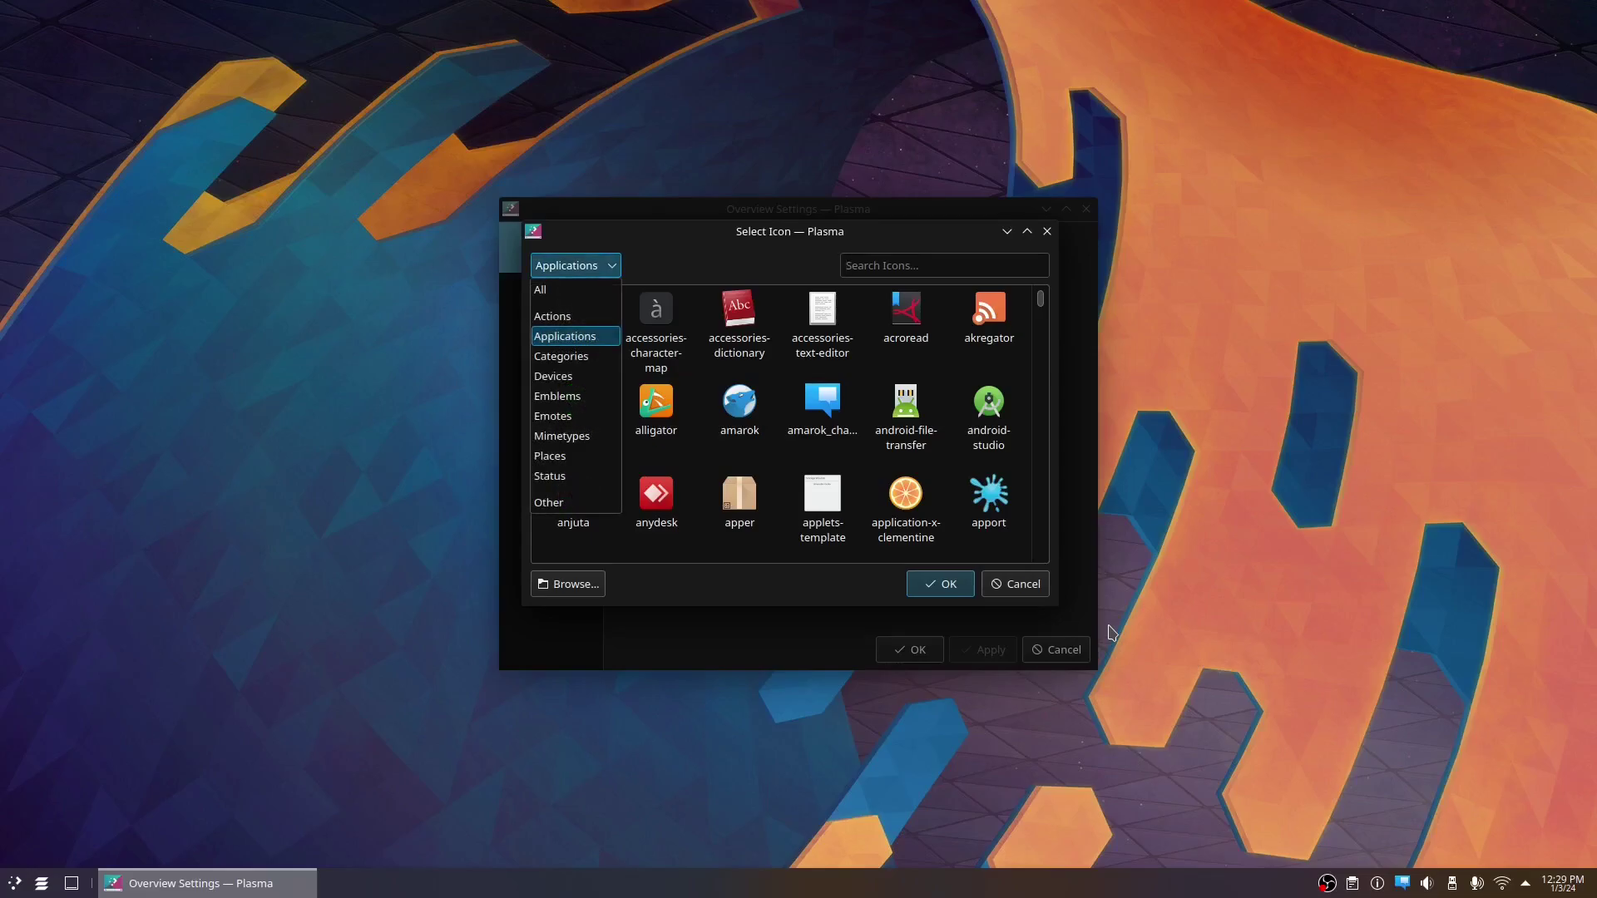
pyautogui.press('Up')
pyautogui.press('Up')
pyautogui.press('Down')
pyautogui.press('Up')
pyautogui.press('Down')
pyautogui.press('Return')
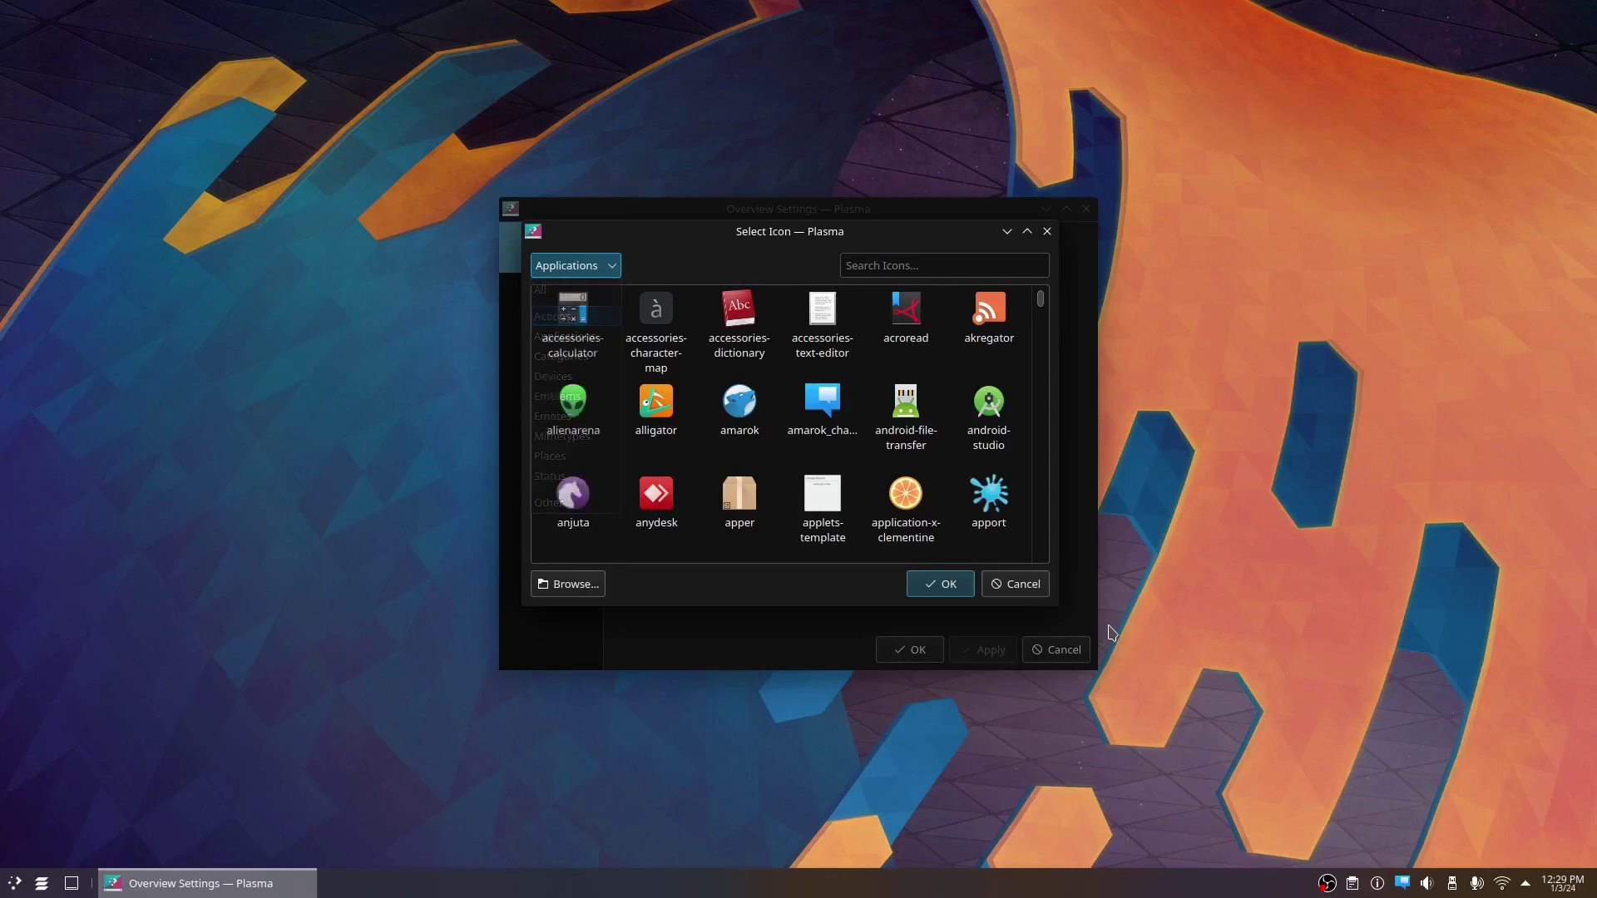
# - Search 'virtu', choose the virtual-desktops icon, apply it and close the Overview settings
pyautogui.press('Tab')
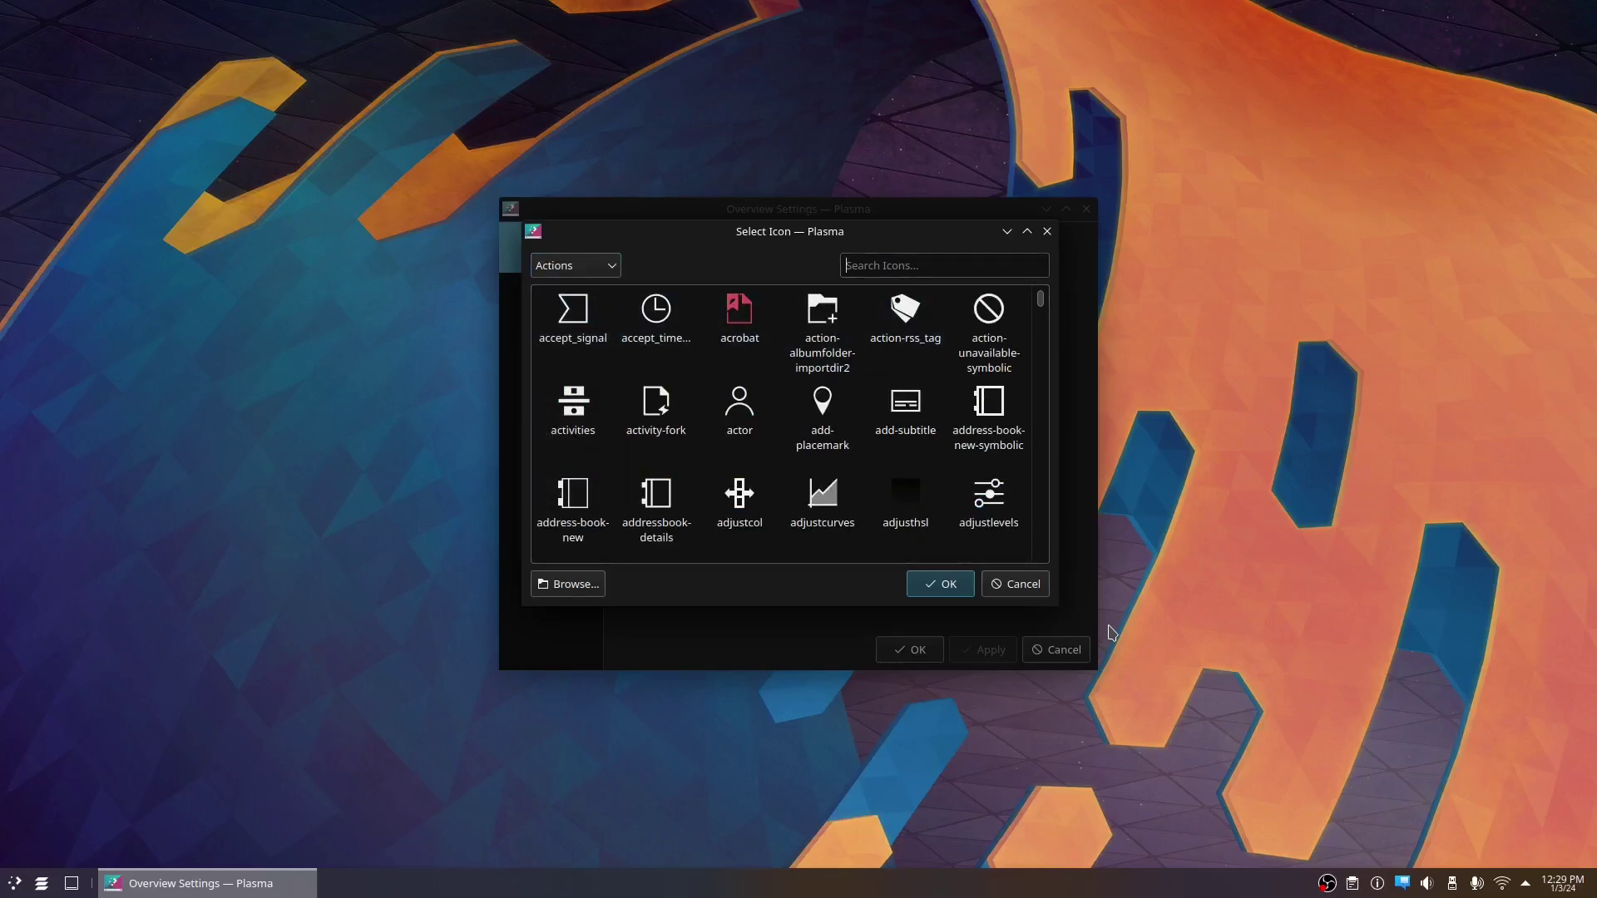
pyautogui.write('vir')
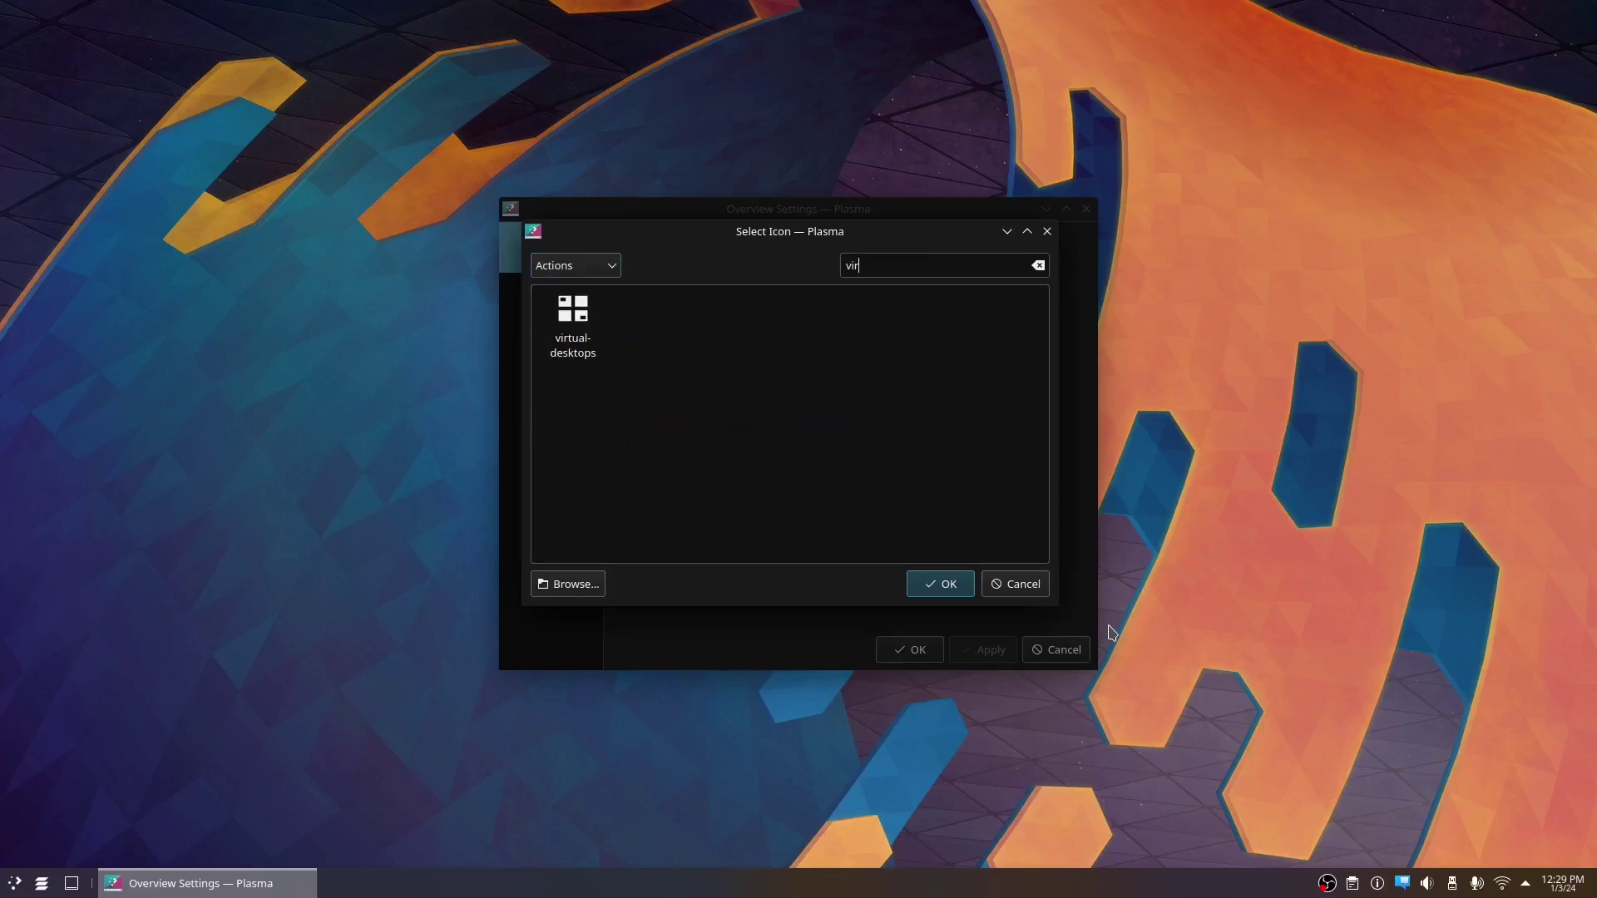
pyautogui.write('ty')
pyautogui.press('BackSpace')
pyautogui.write('u')
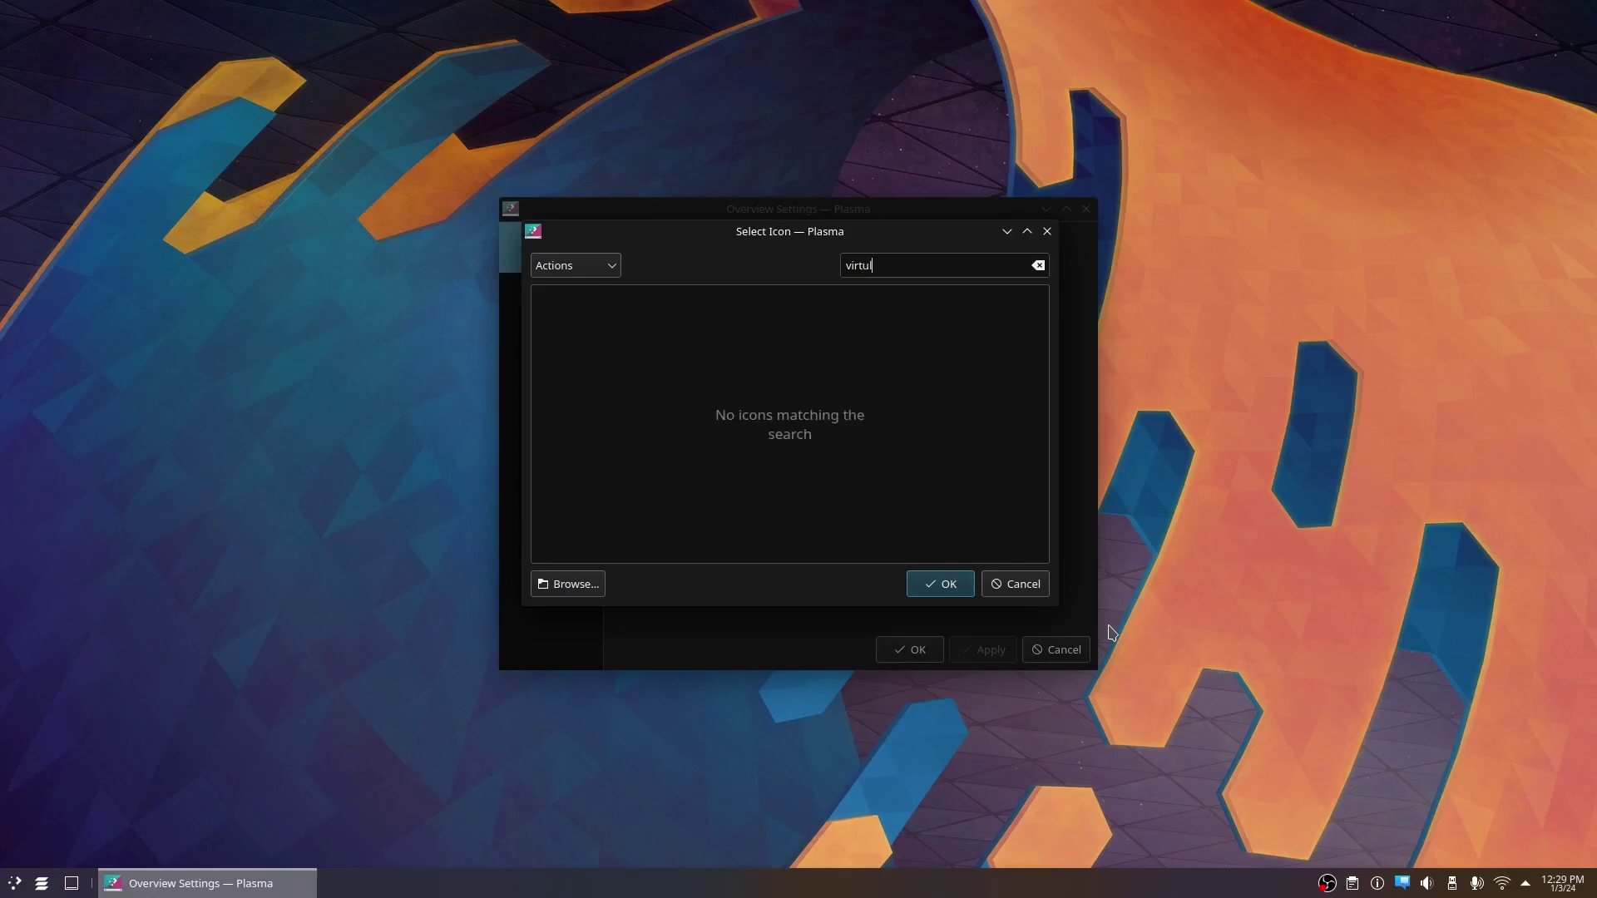
pyautogui.press('Tab')
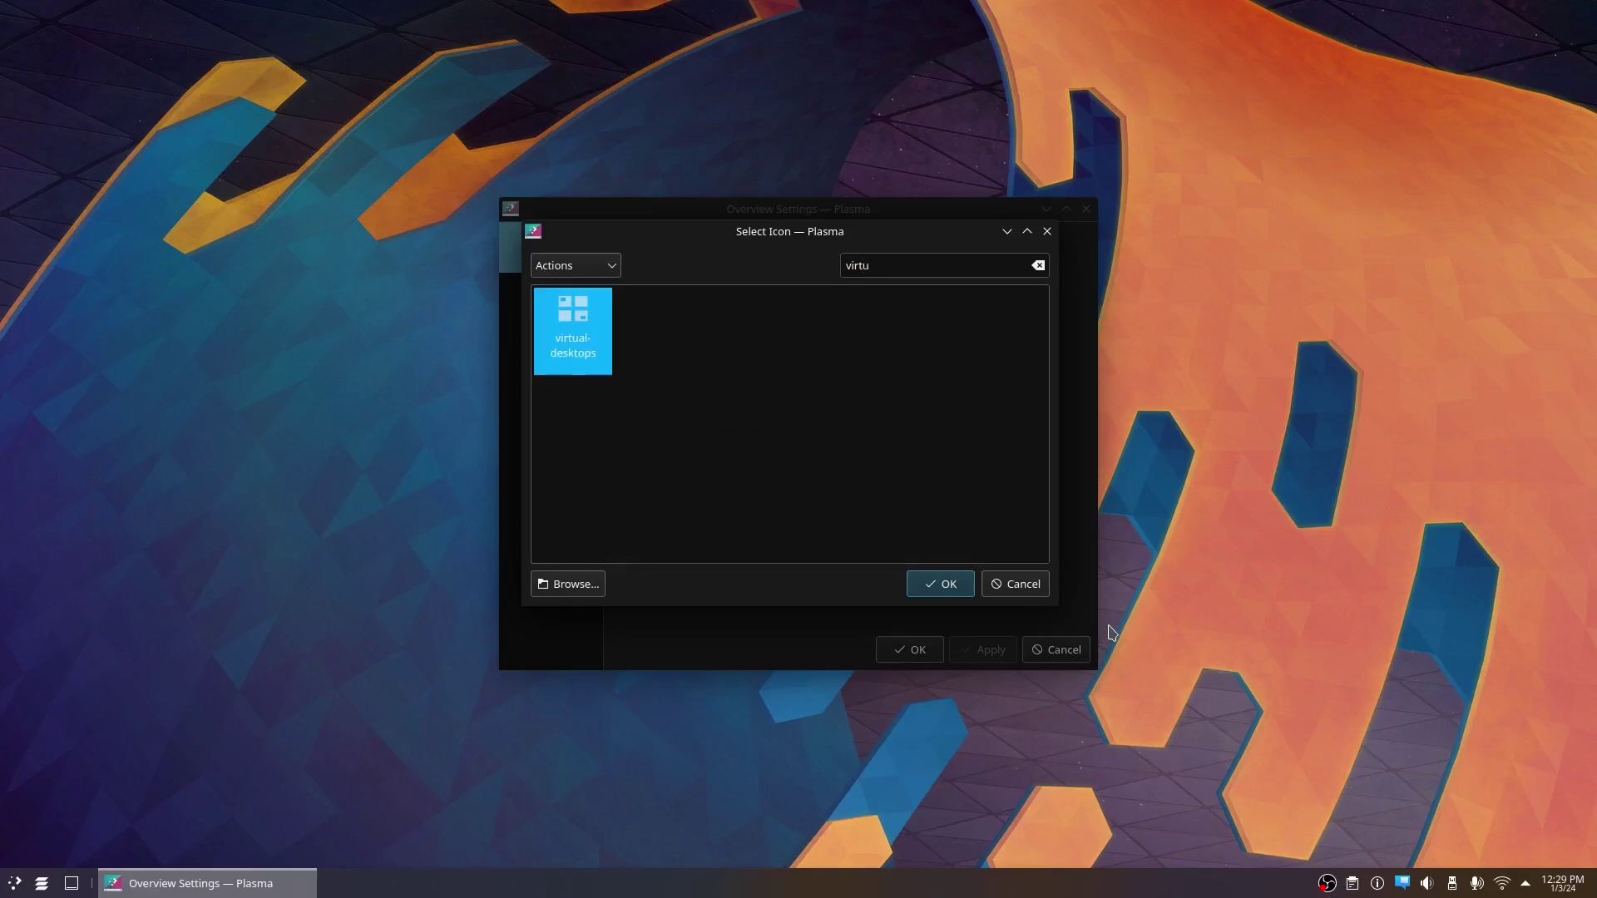
pyautogui.click(949, 590)
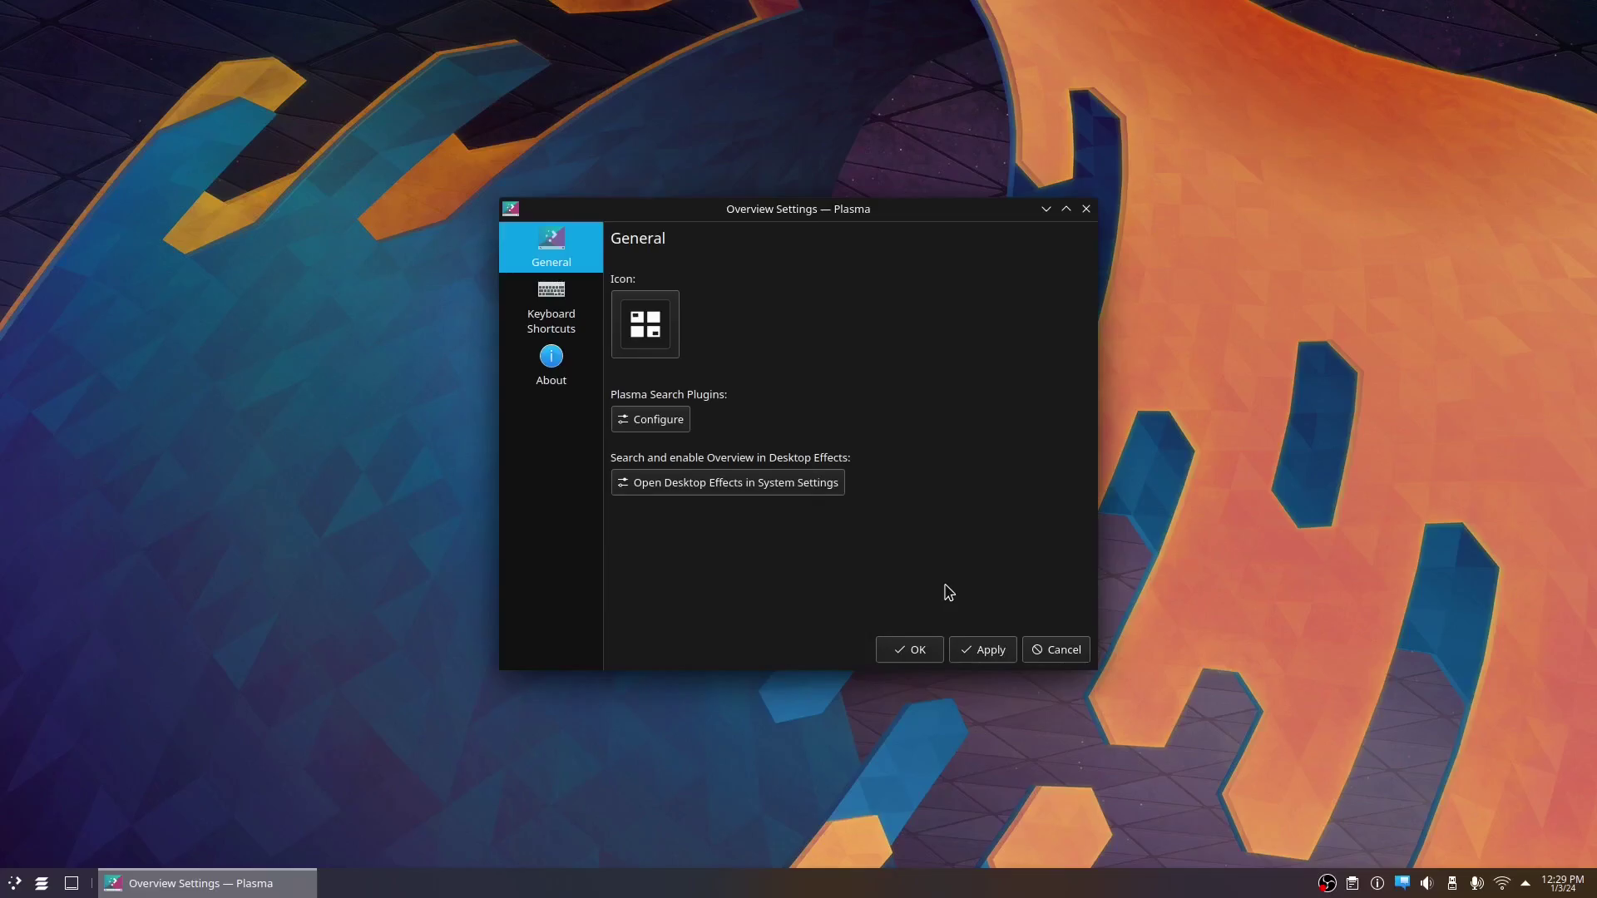
pyautogui.hotkey('alt', 'a')
pyautogui.press('Return')
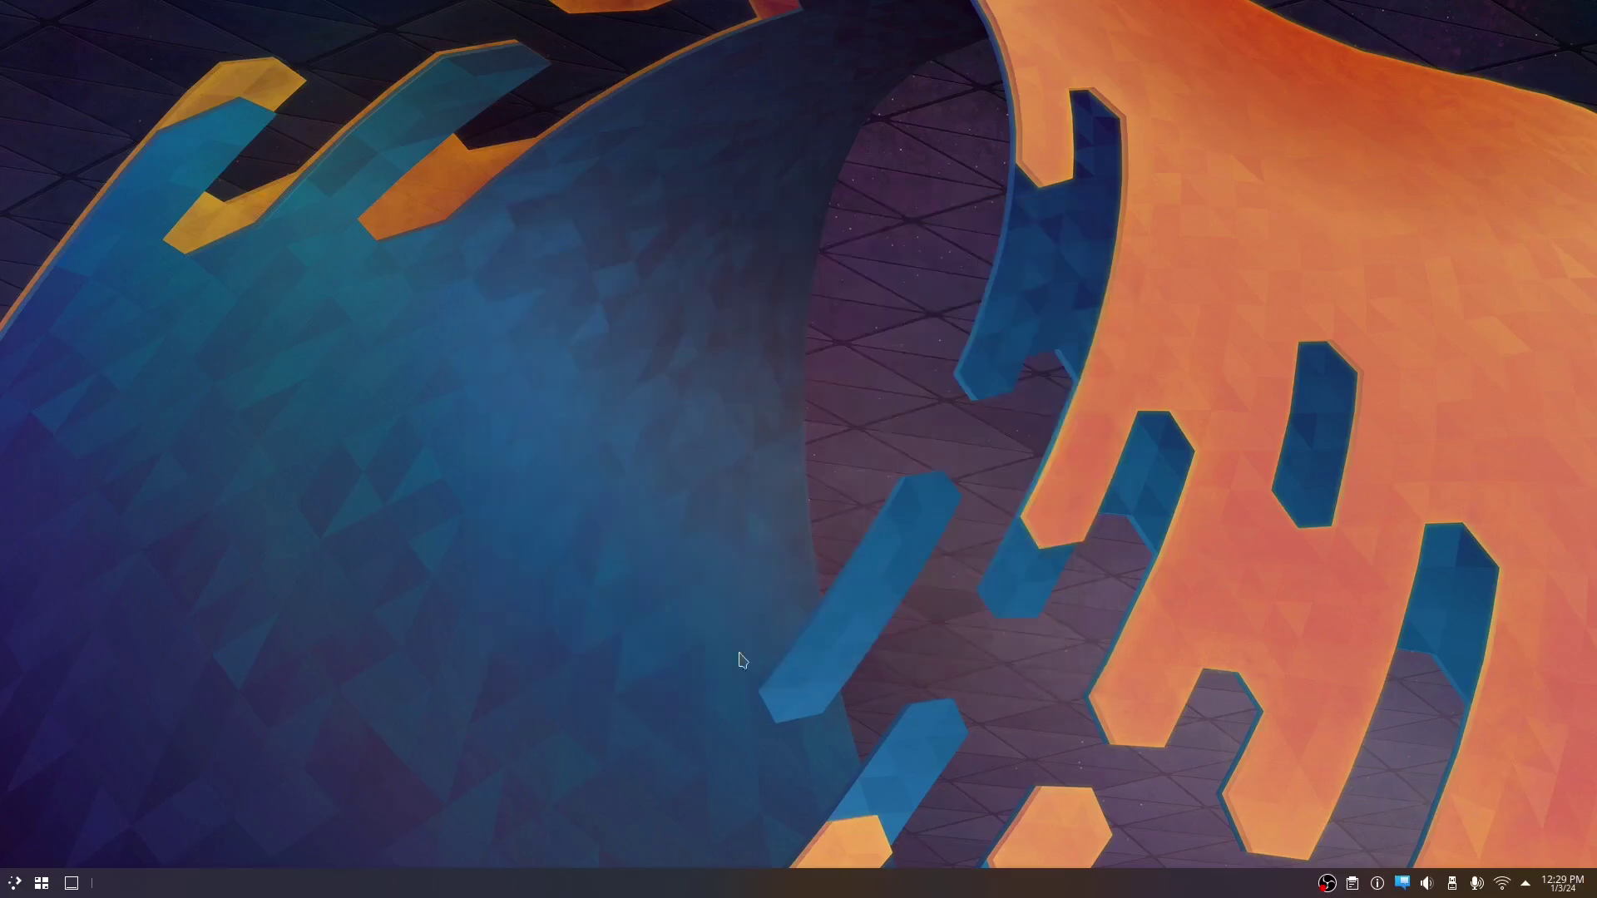
# - In Overview, add and delete Desktop 2, then search 'dolp' to return to Dolphin
pyautogui.click(41, 884)
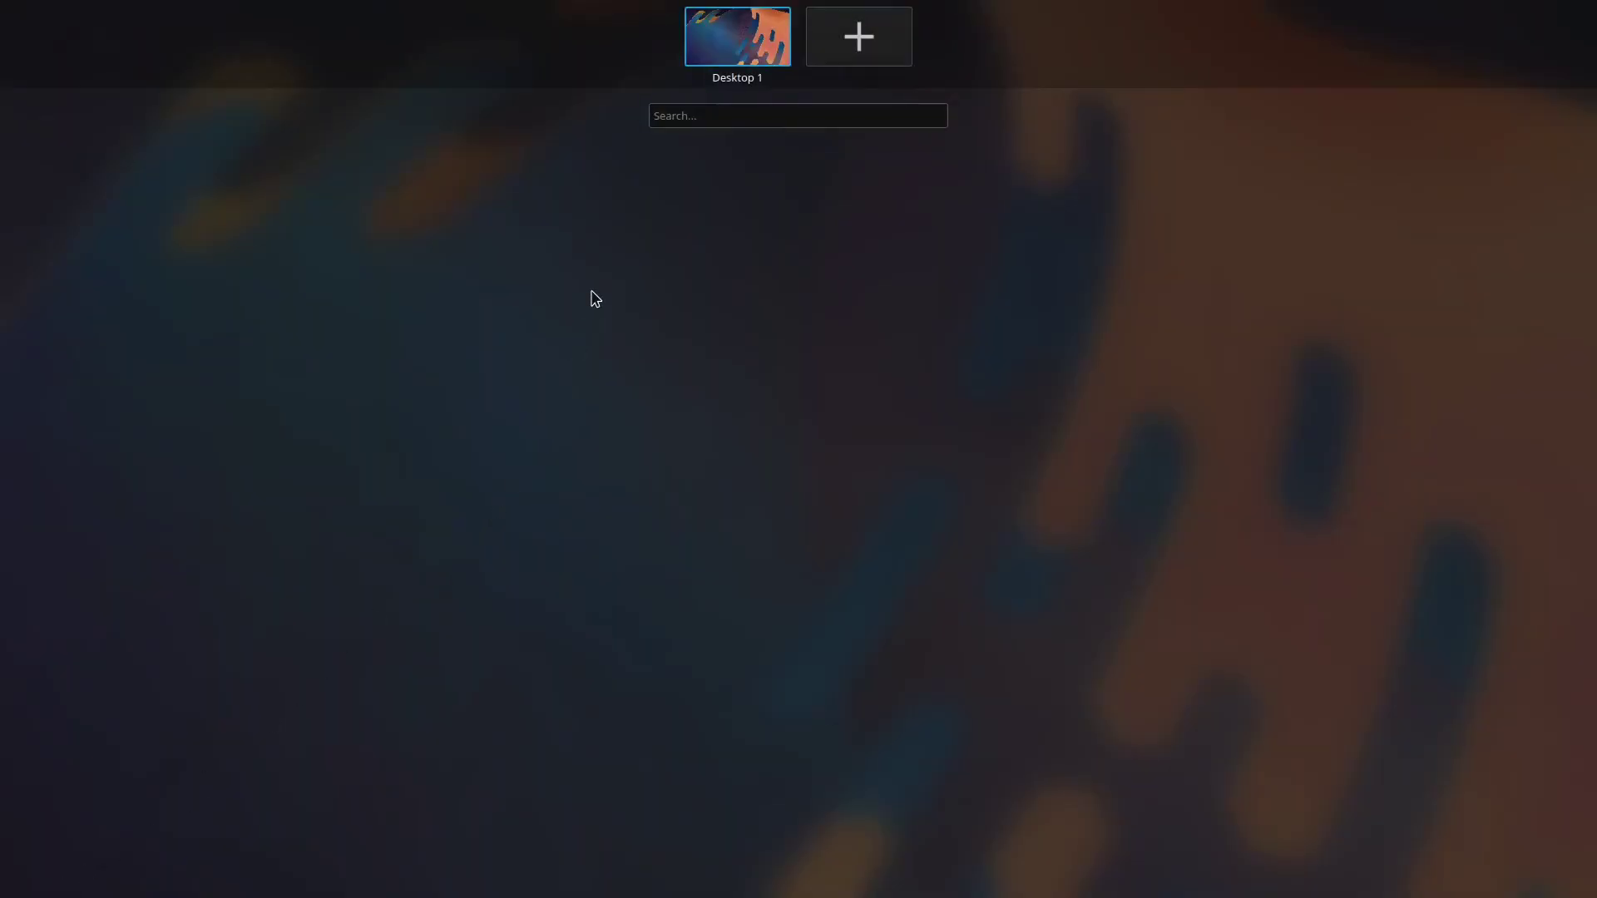
pyautogui.click(698, 63)
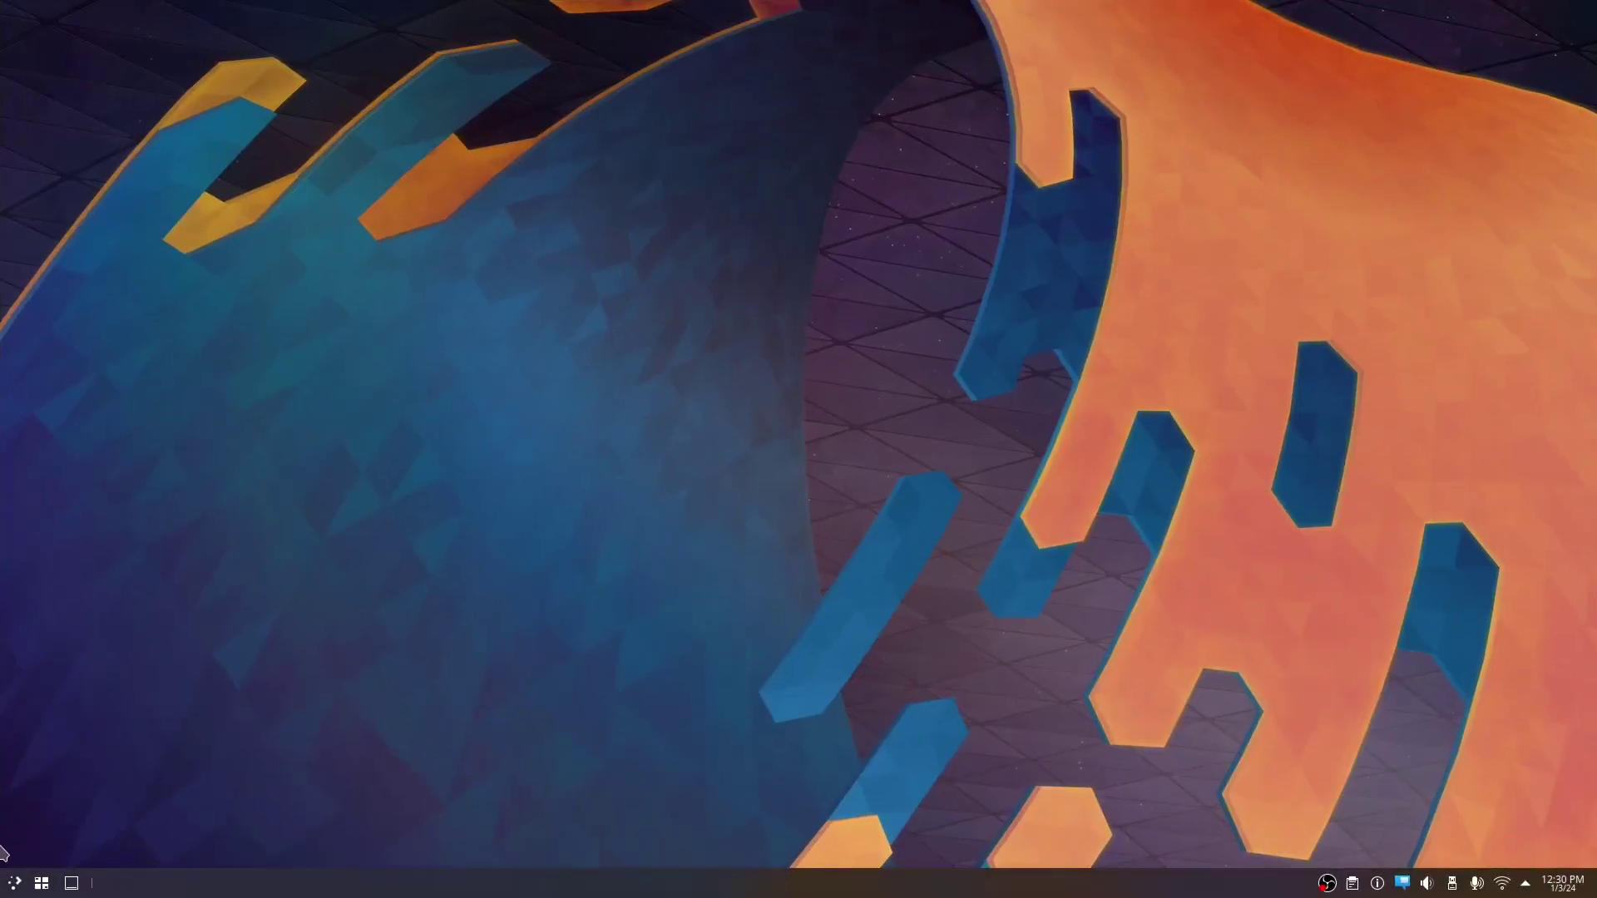
pyautogui.click(43, 884)
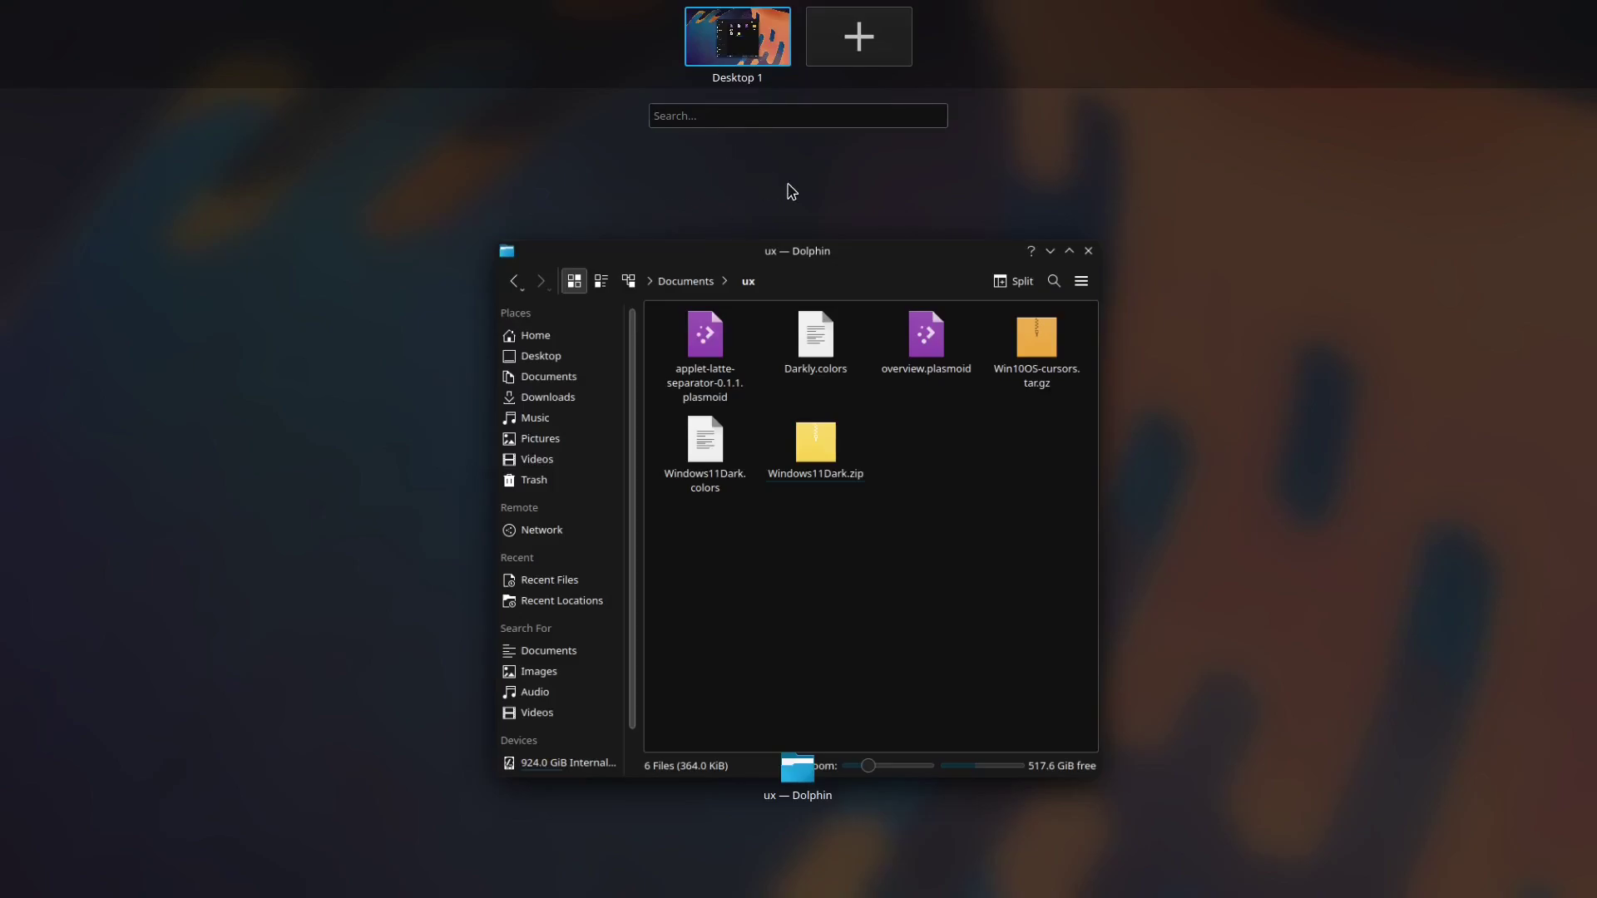
pyautogui.click(862, 49)
pyautogui.moveTo(834, 52)
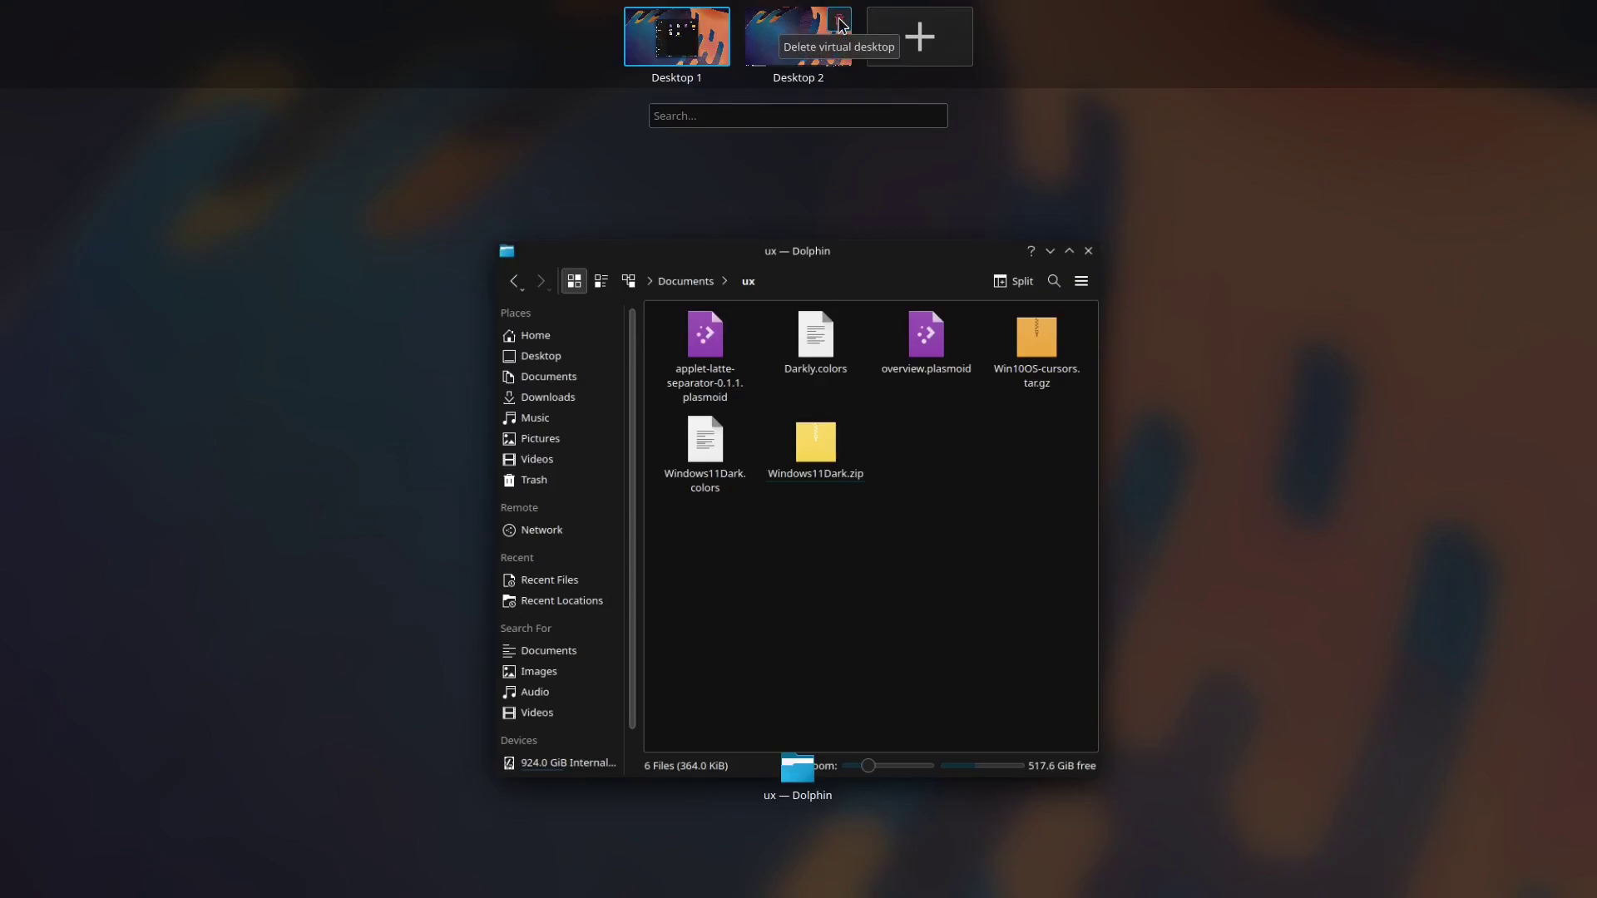
pyautogui.click(840, 23)
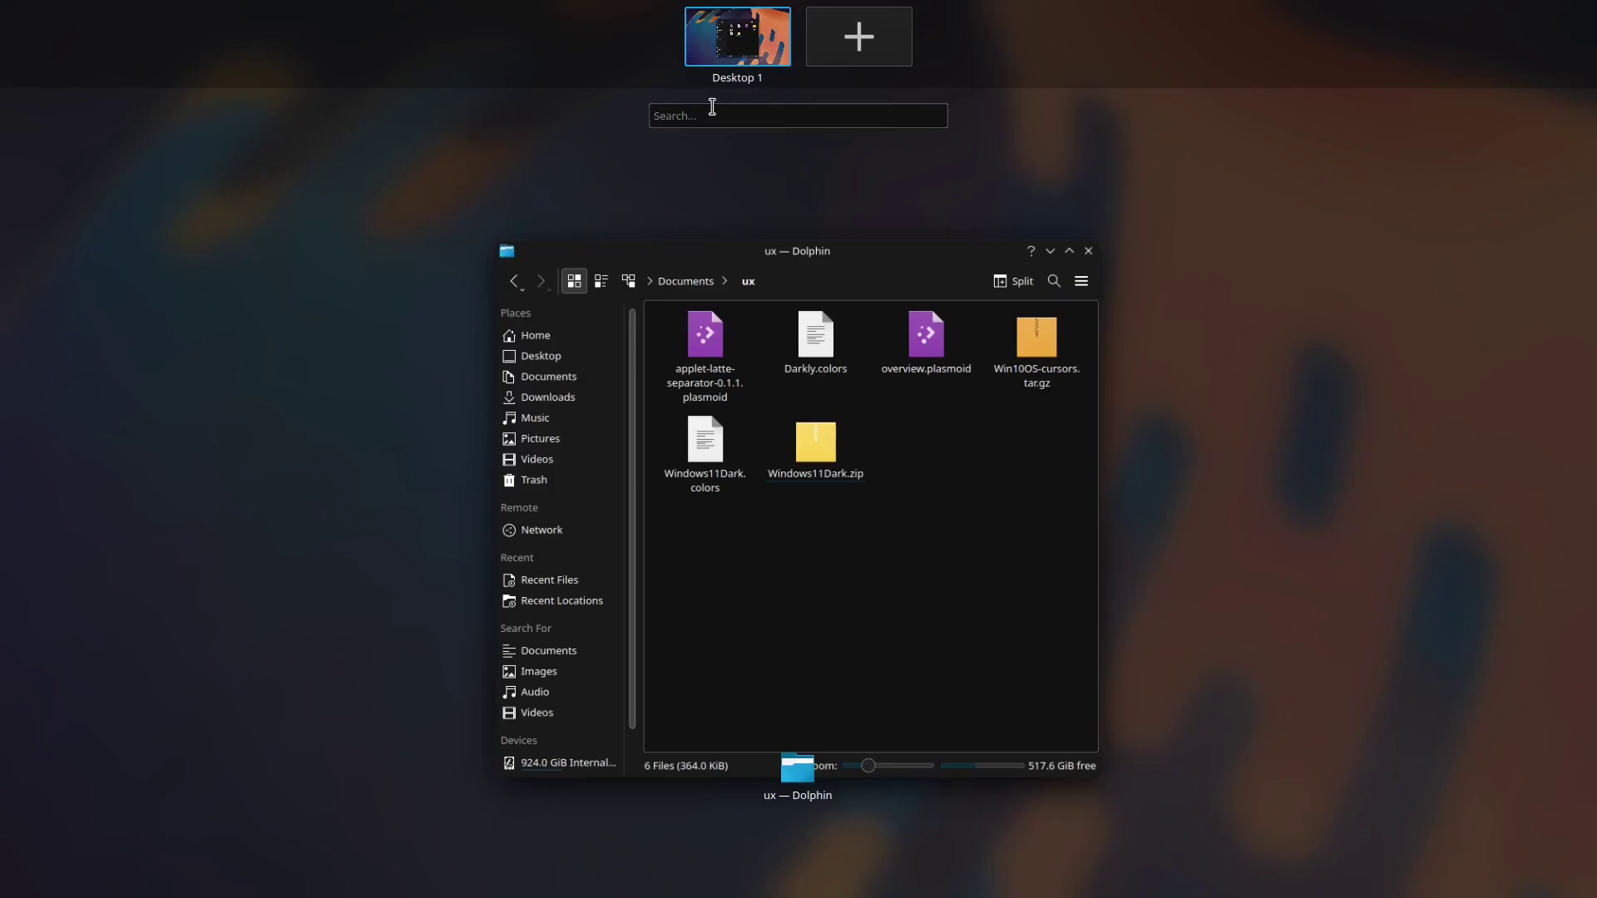
pyautogui.write('dolphin')
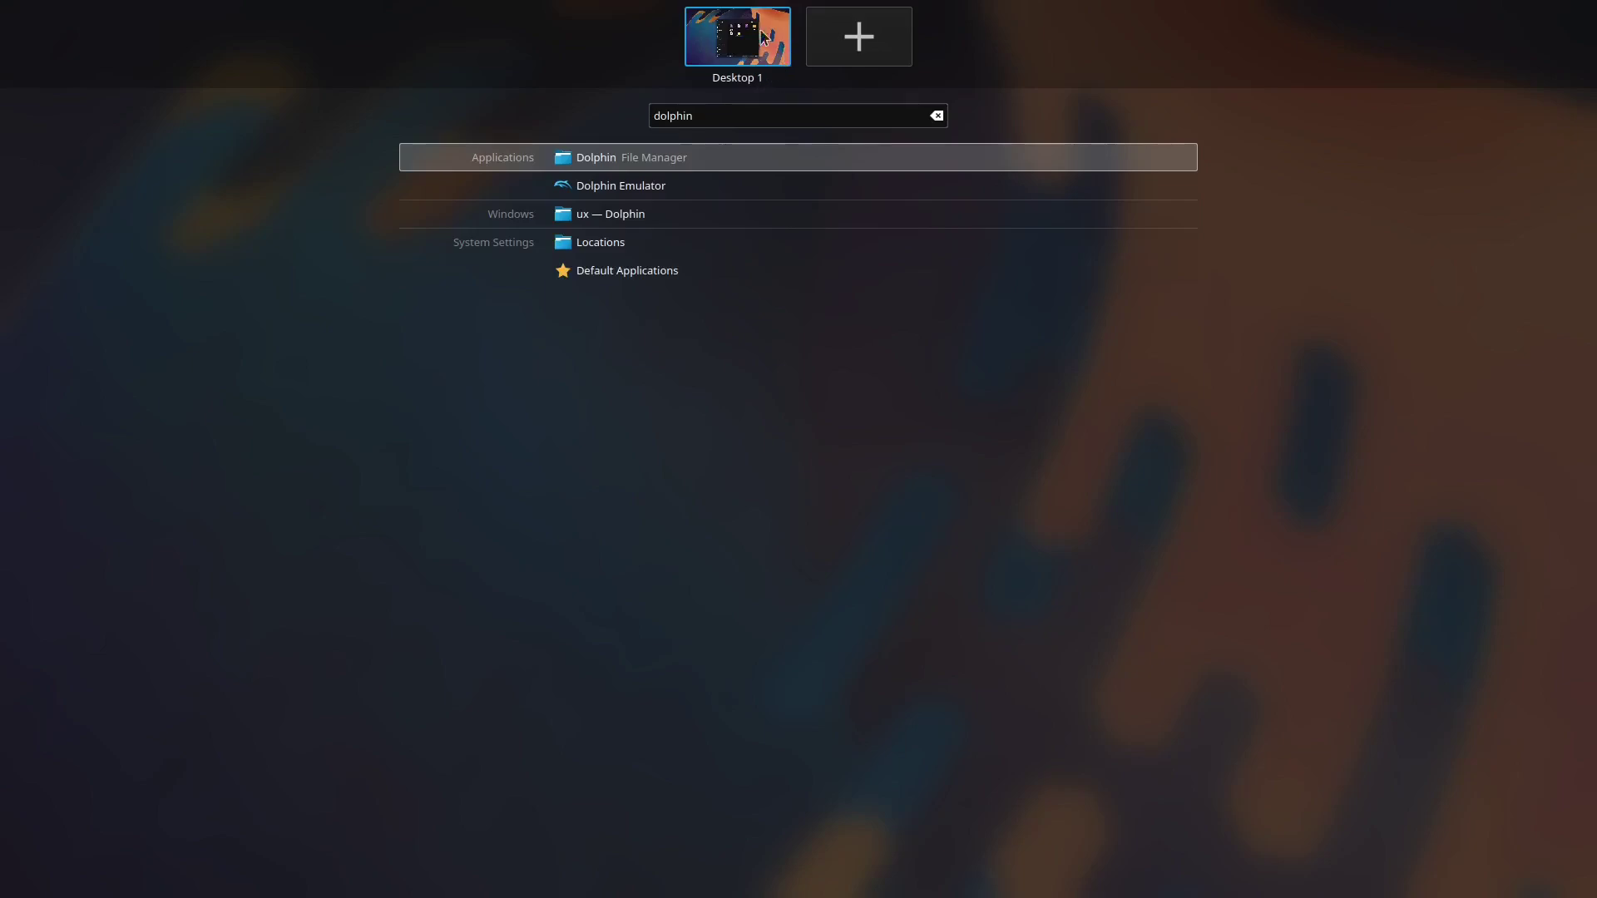
pyautogui.click(746, 50)
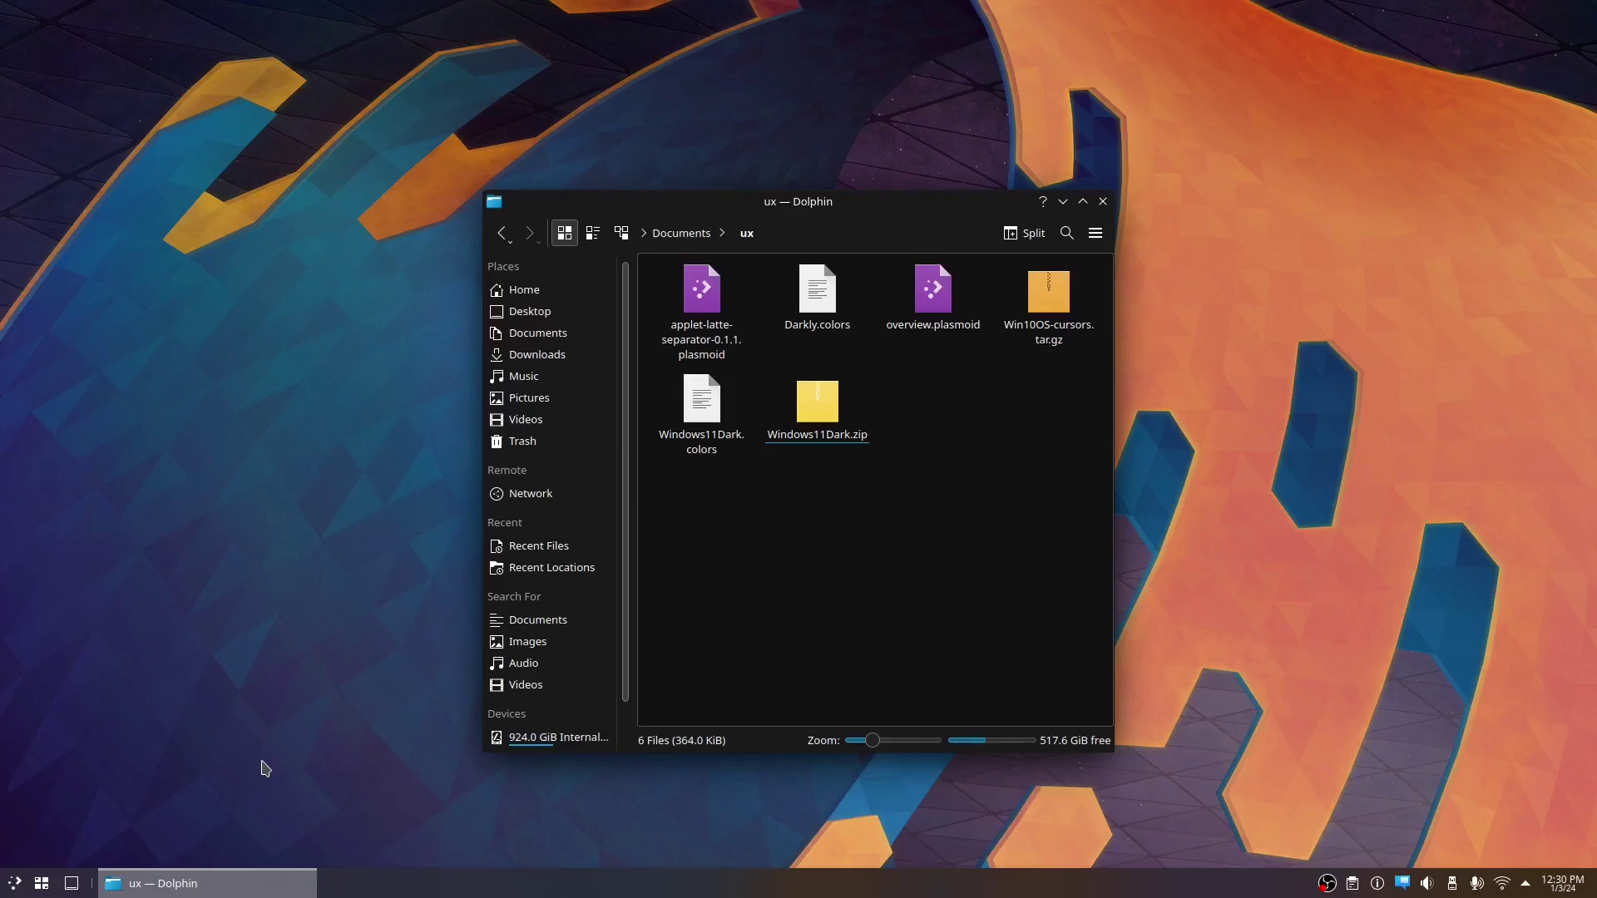
# - Launch Firefox and search wallhaven.cc for 'windows 11' wallpapers
pyautogui.click(27, 872)
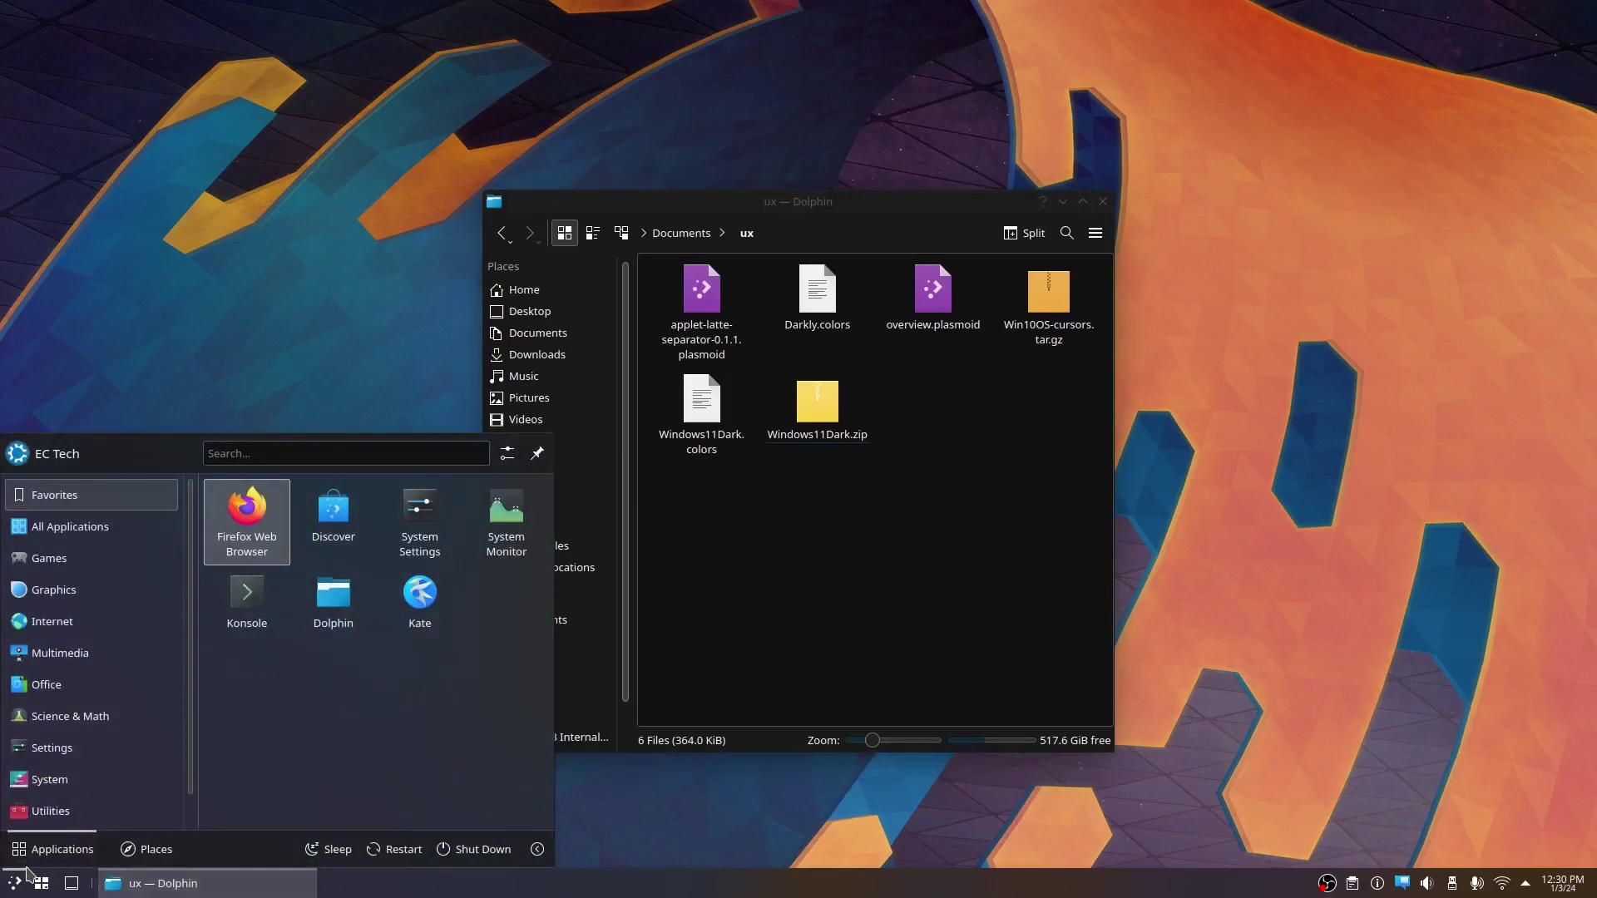
pyautogui.click(253, 537)
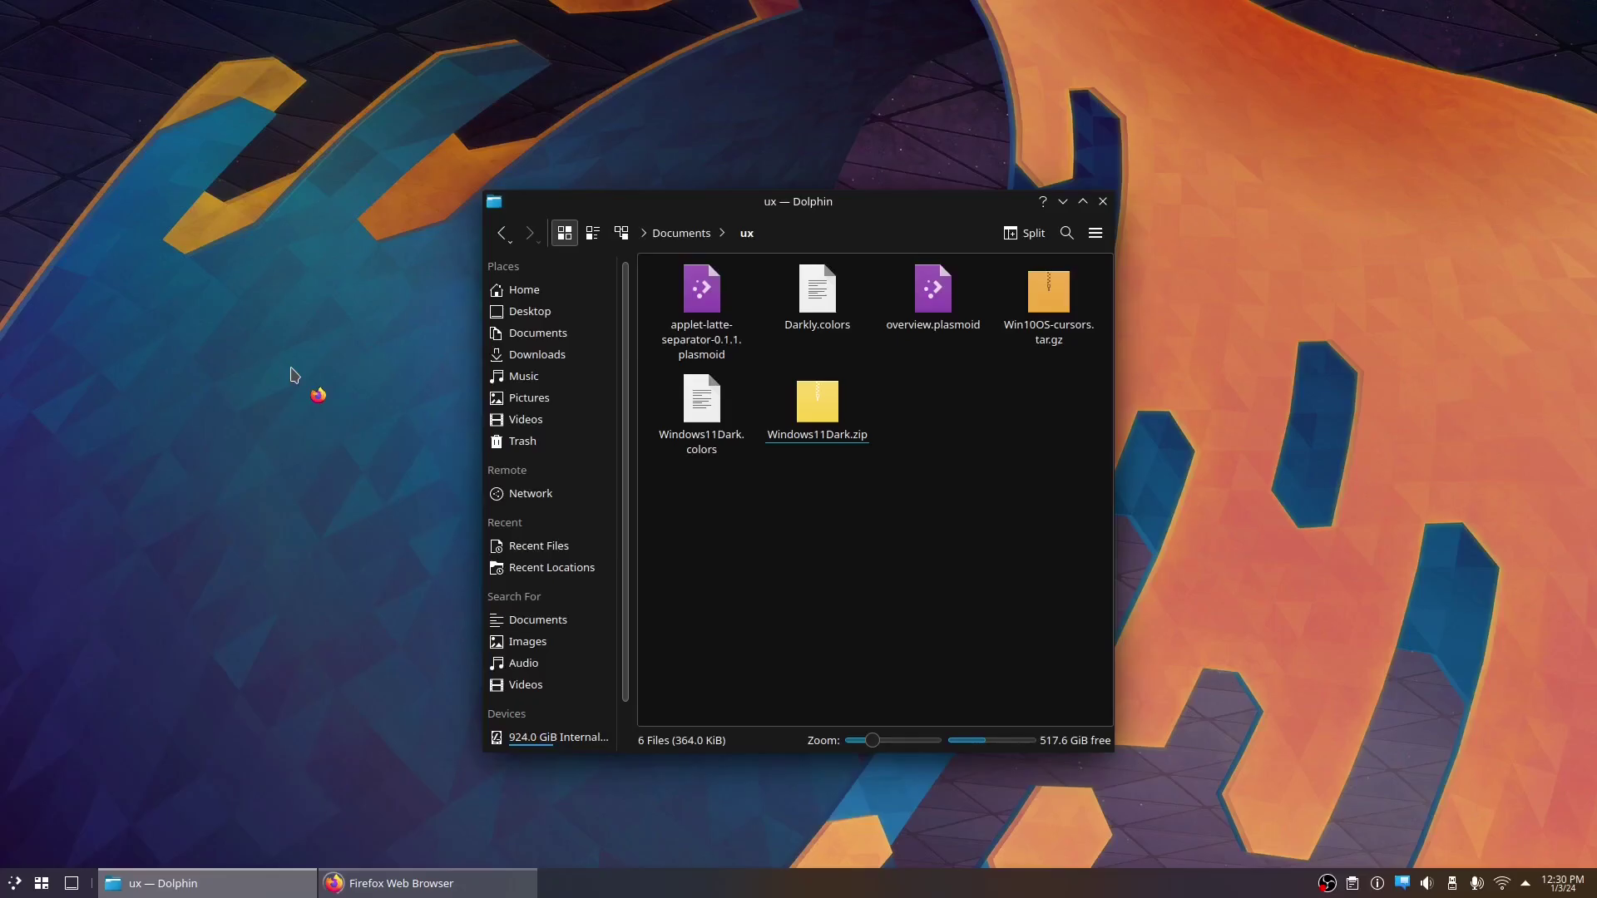
pyautogui.write('w')
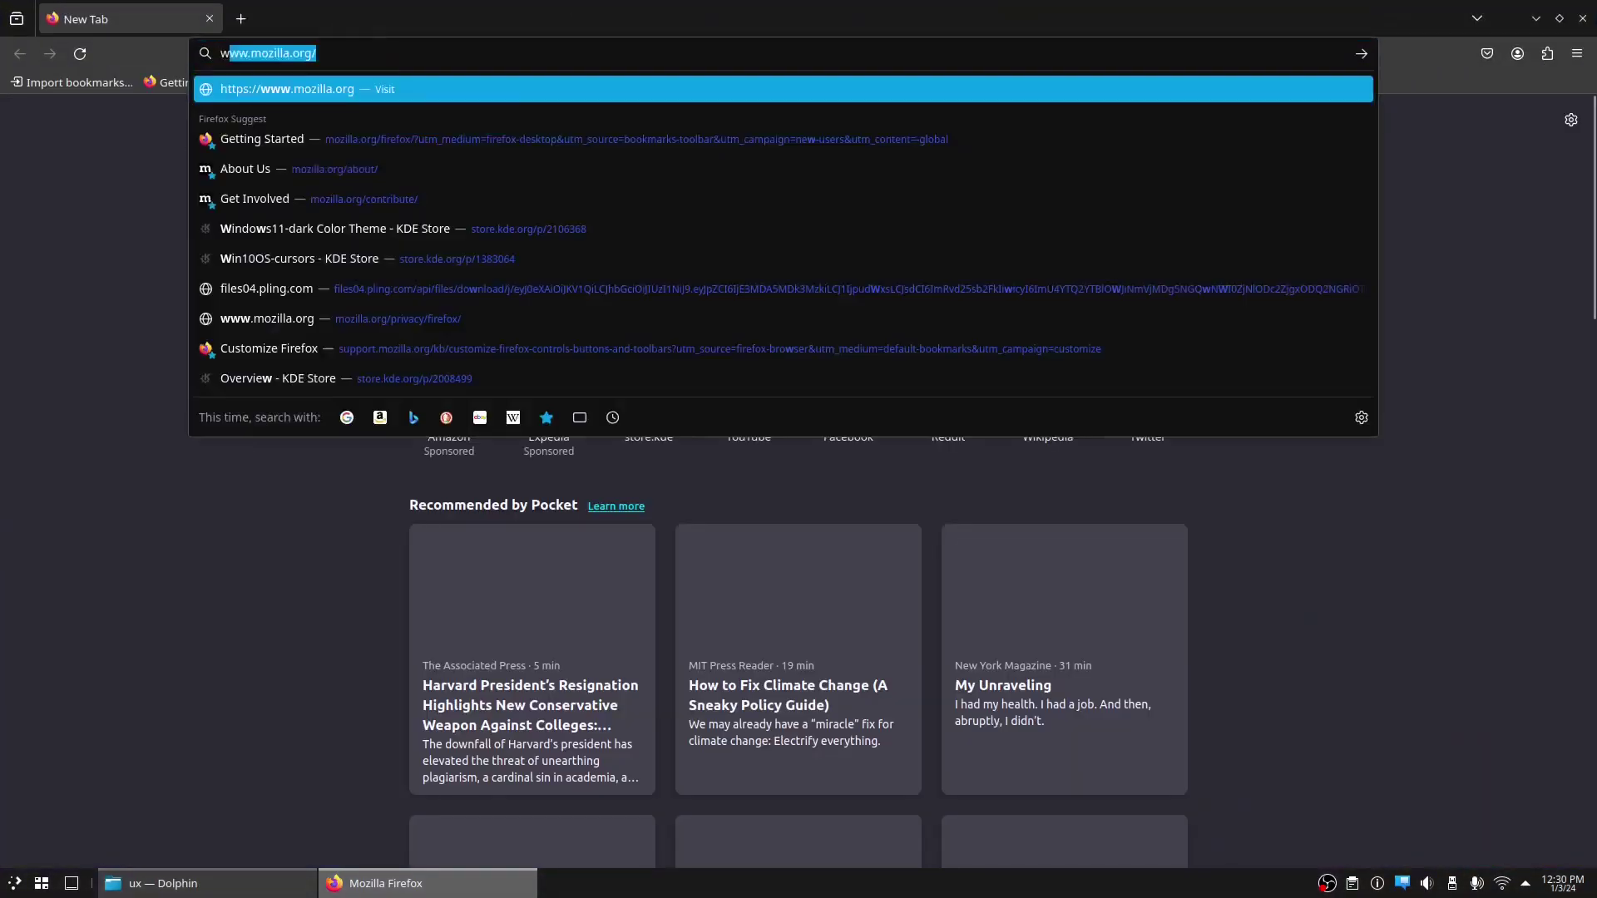
pyautogui.write('allhaven')
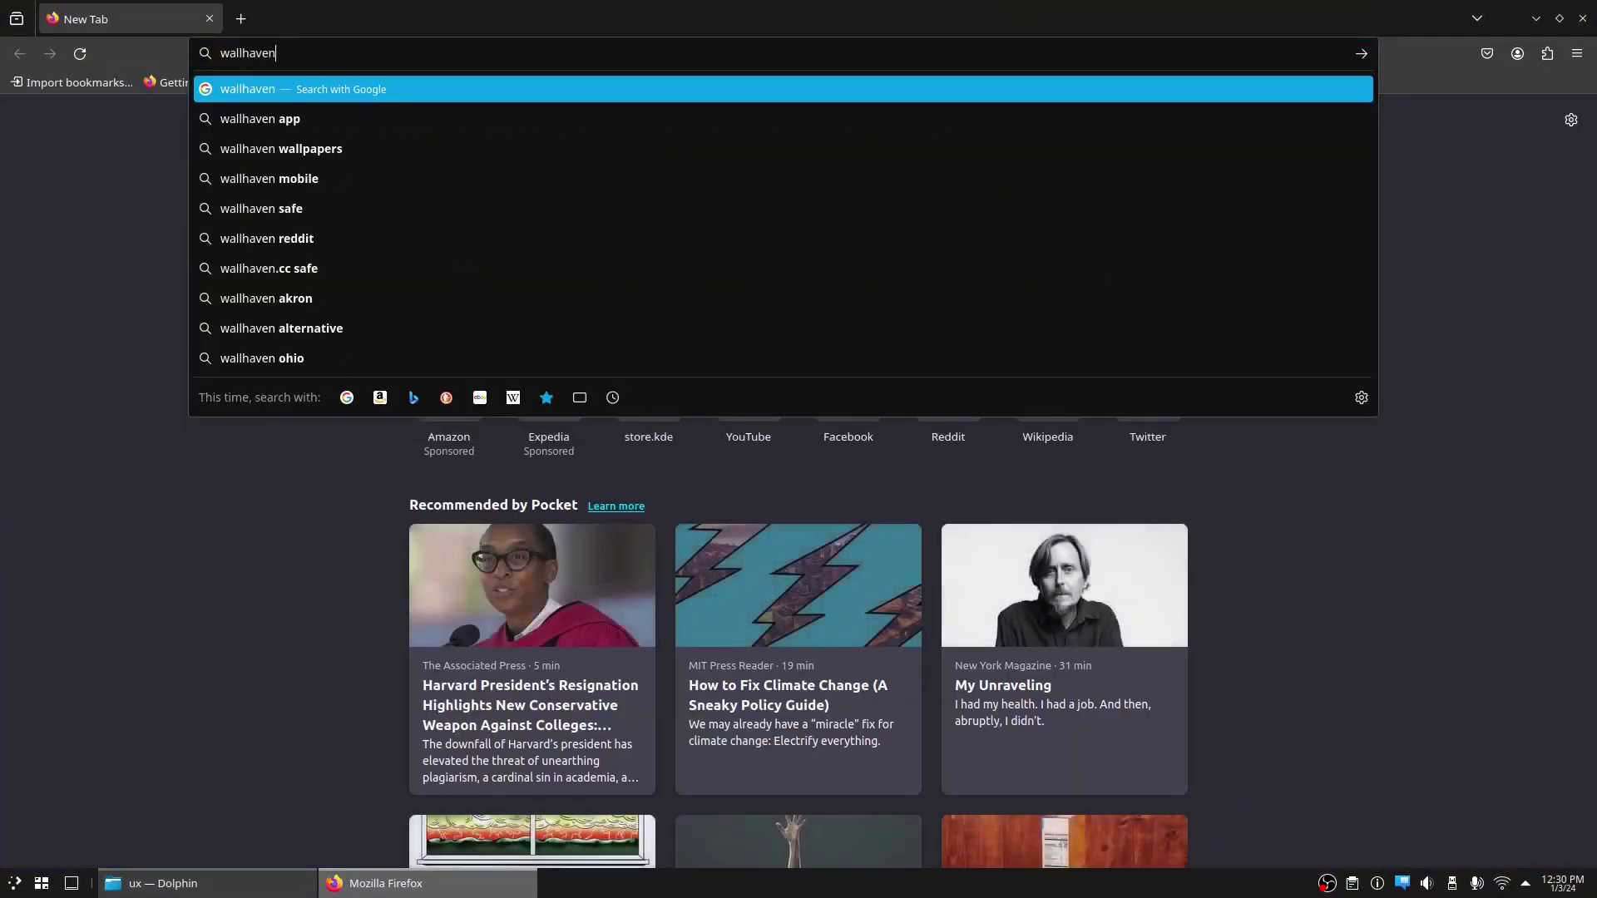
pyautogui.write('.cc')
pyautogui.press('Return')
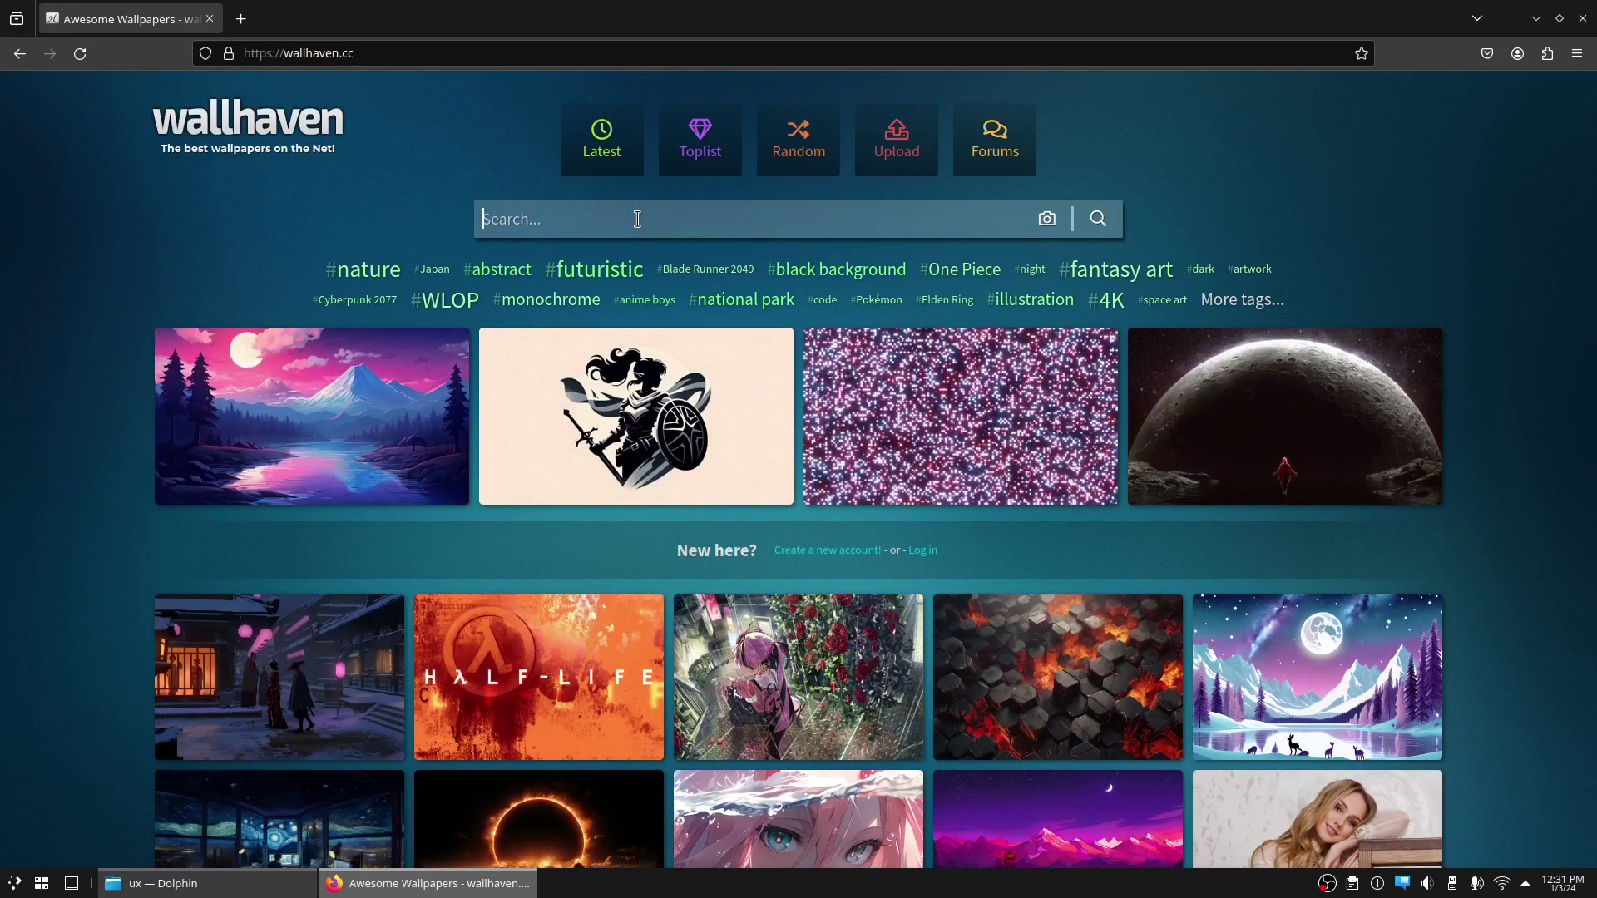
pyautogui.write('wi')
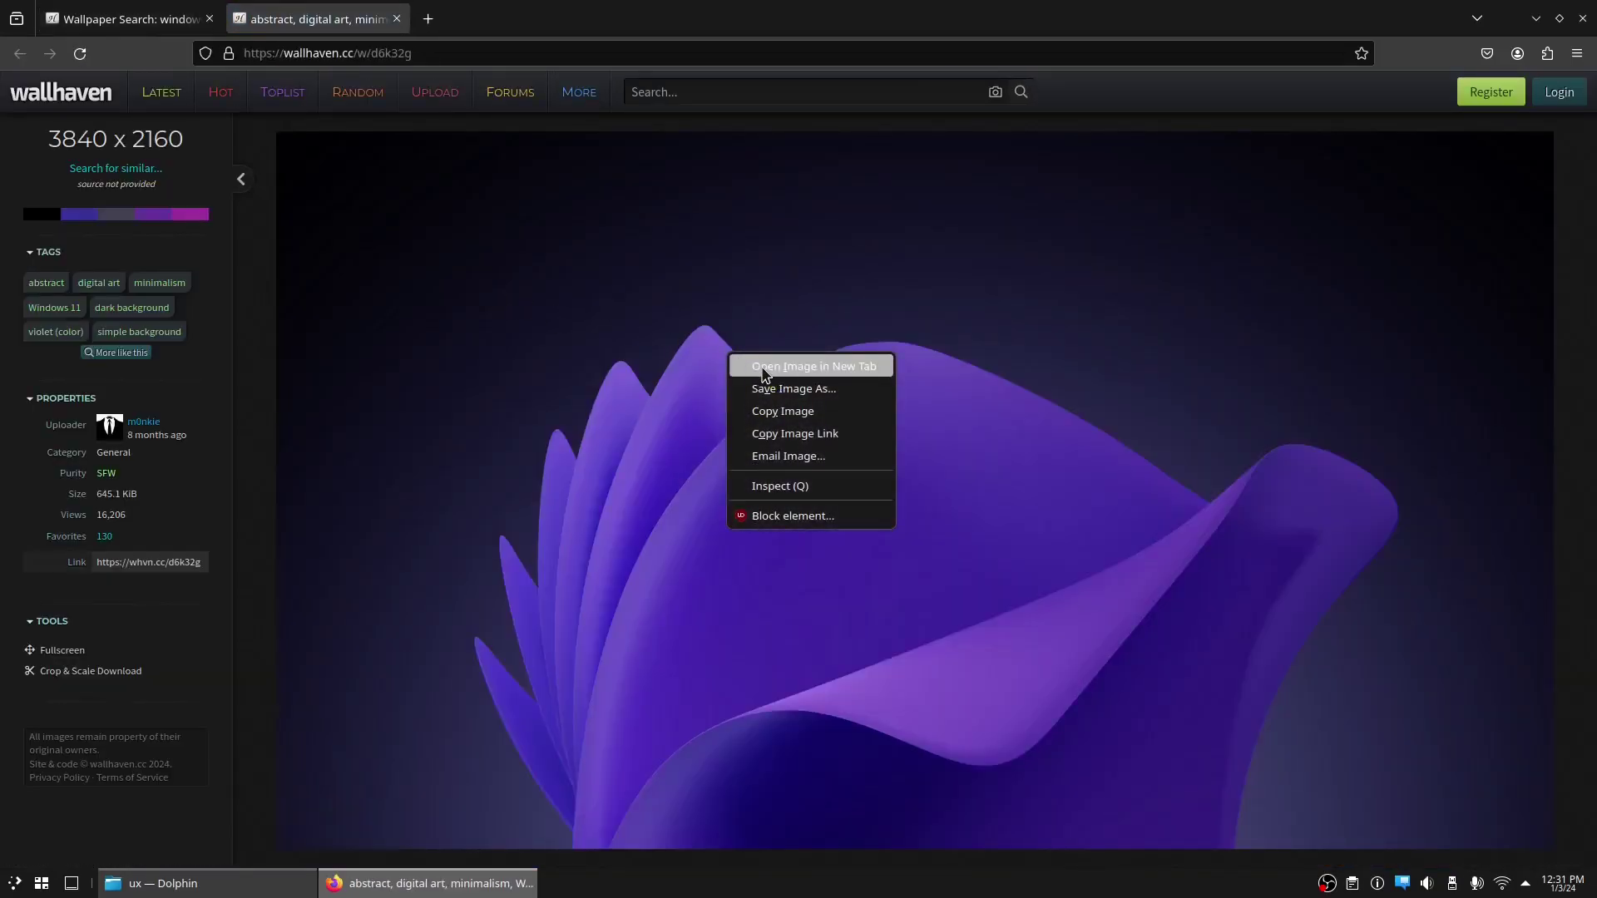
# - Open the purple wallhaven-d6k32g.jpg wallpaper full size and save it to disk
pyautogui.click(766, 370)
pyautogui.click(528, 19)
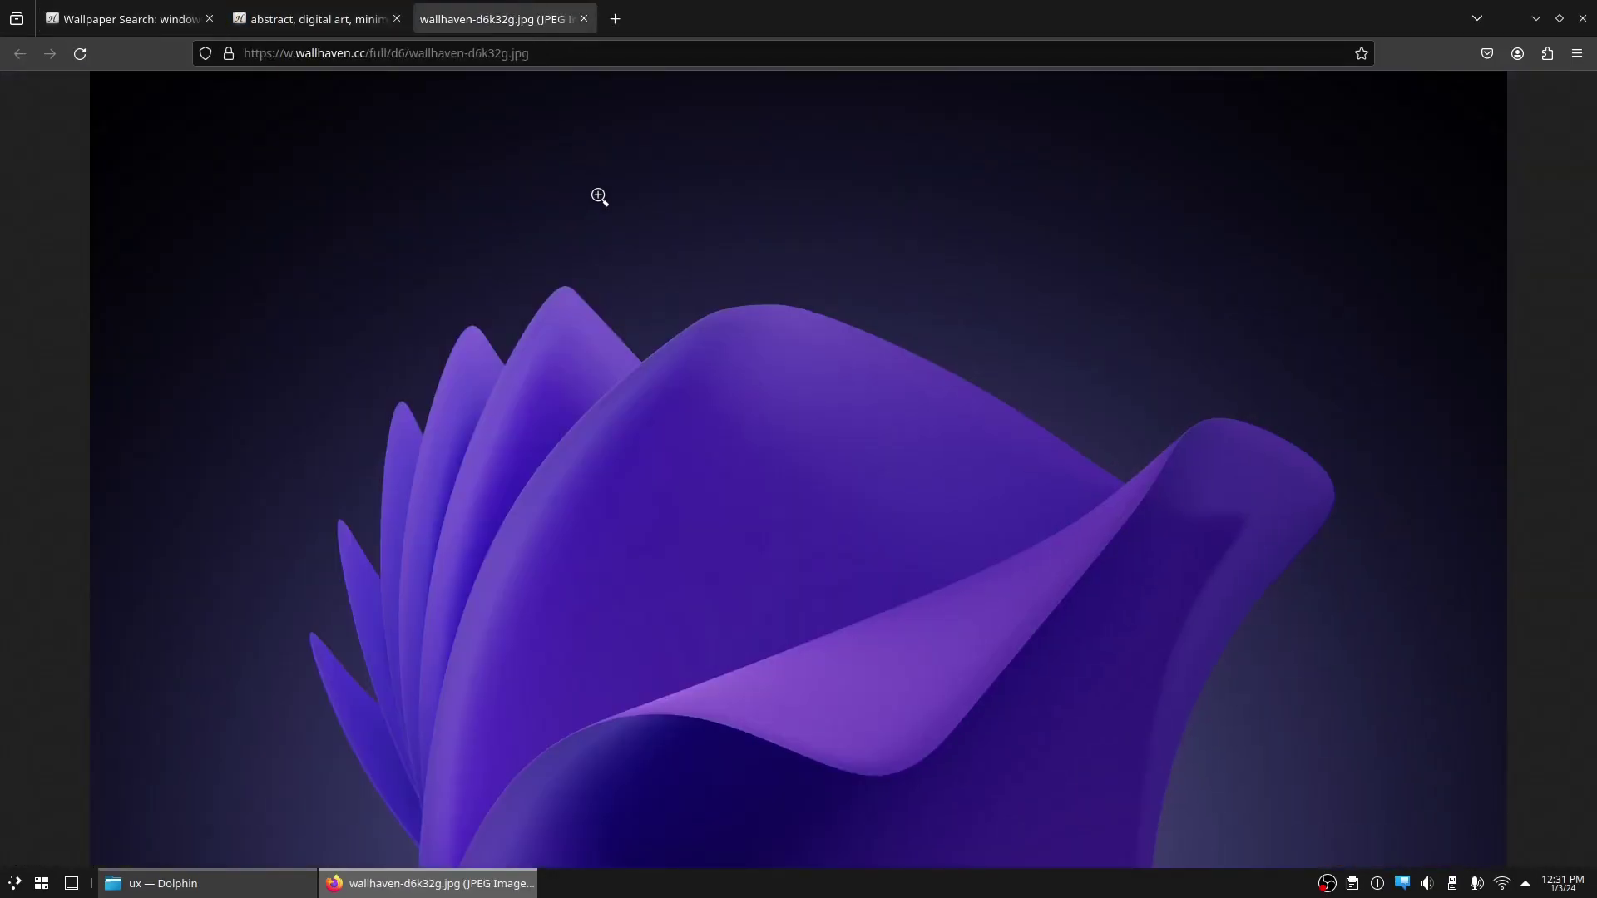
pyautogui.rightClick(601, 199)
pyautogui.click(645, 213)
pyautogui.press('Return')
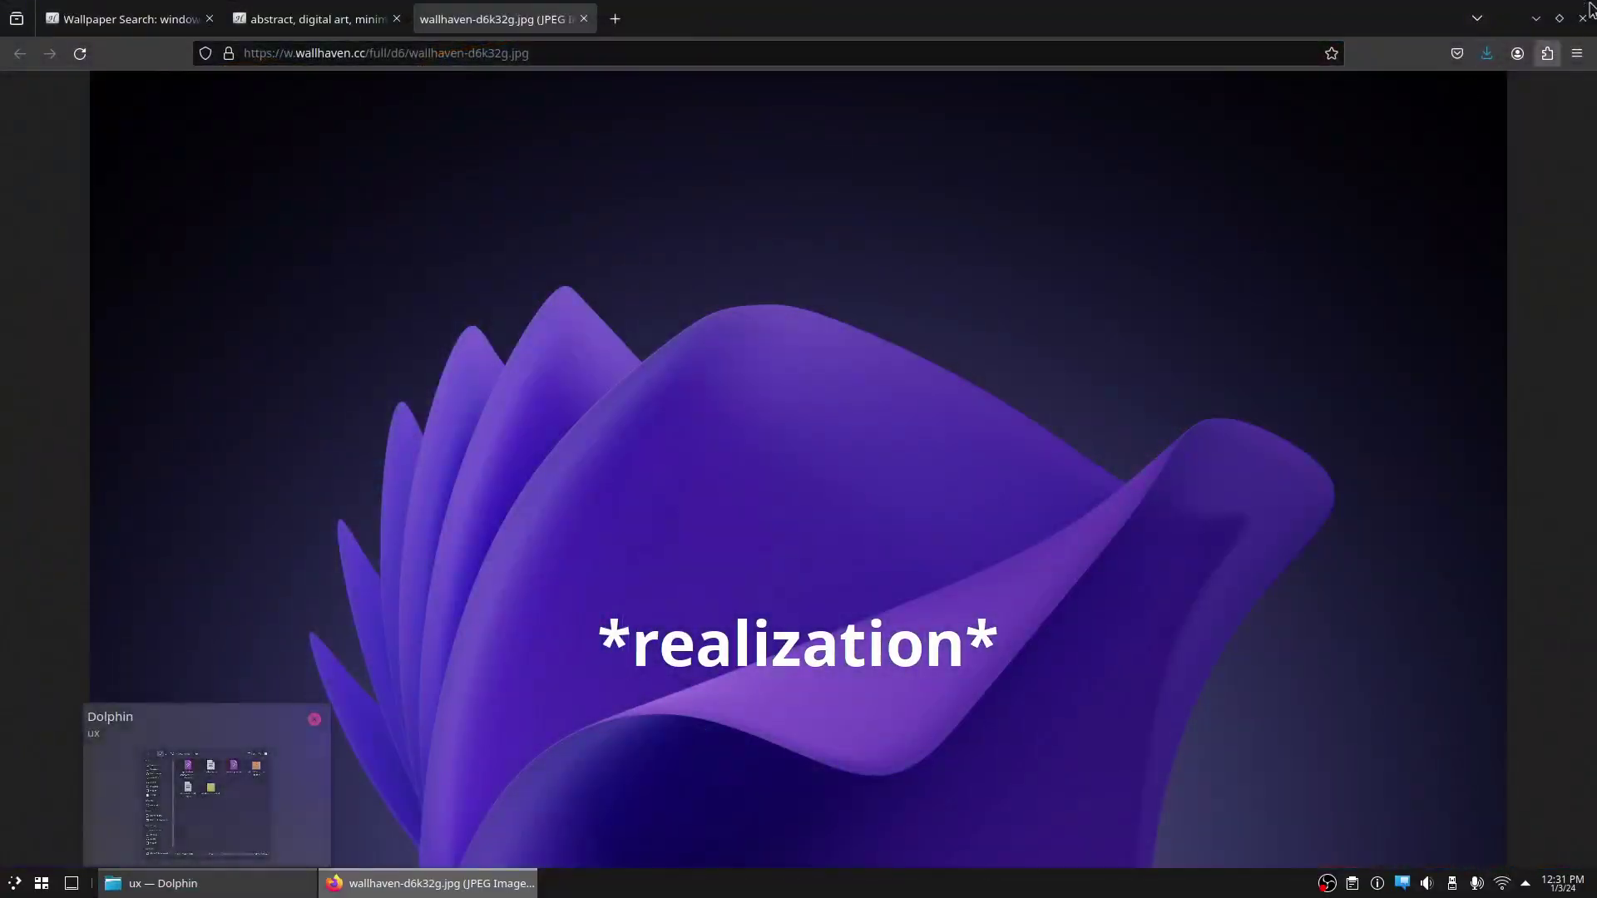
# - Close Firefox and remove the Pager widget from the panel
pyautogui.click(1590, 8)
pyautogui.rightClick(1097, 872)
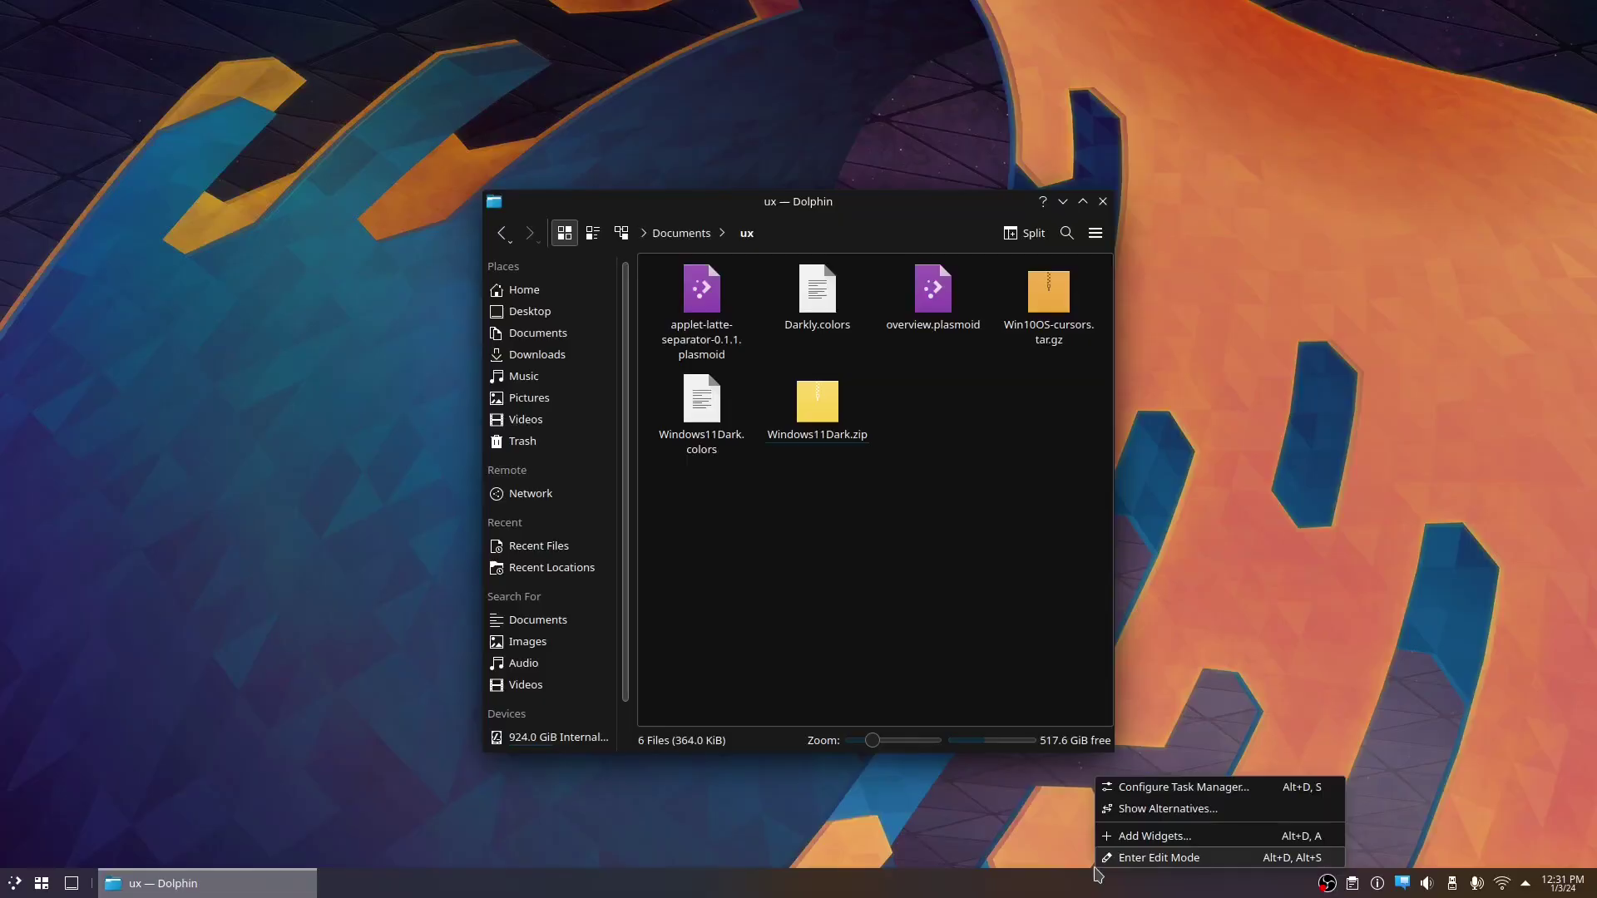
pyautogui.rightClick(1095, 870)
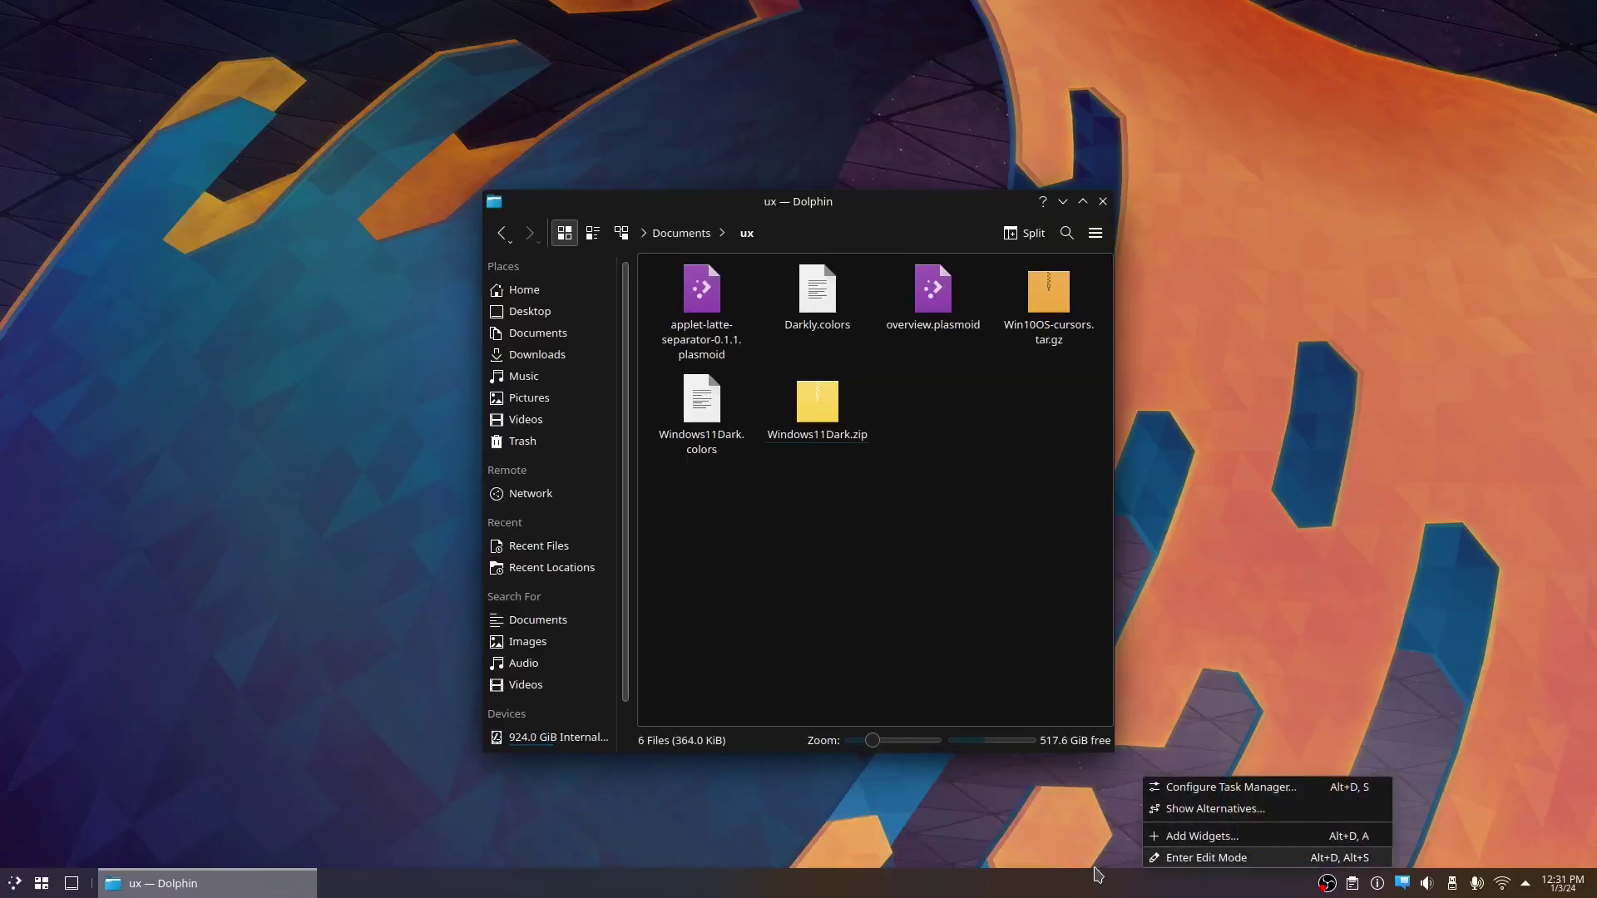
pyautogui.click(1223, 858)
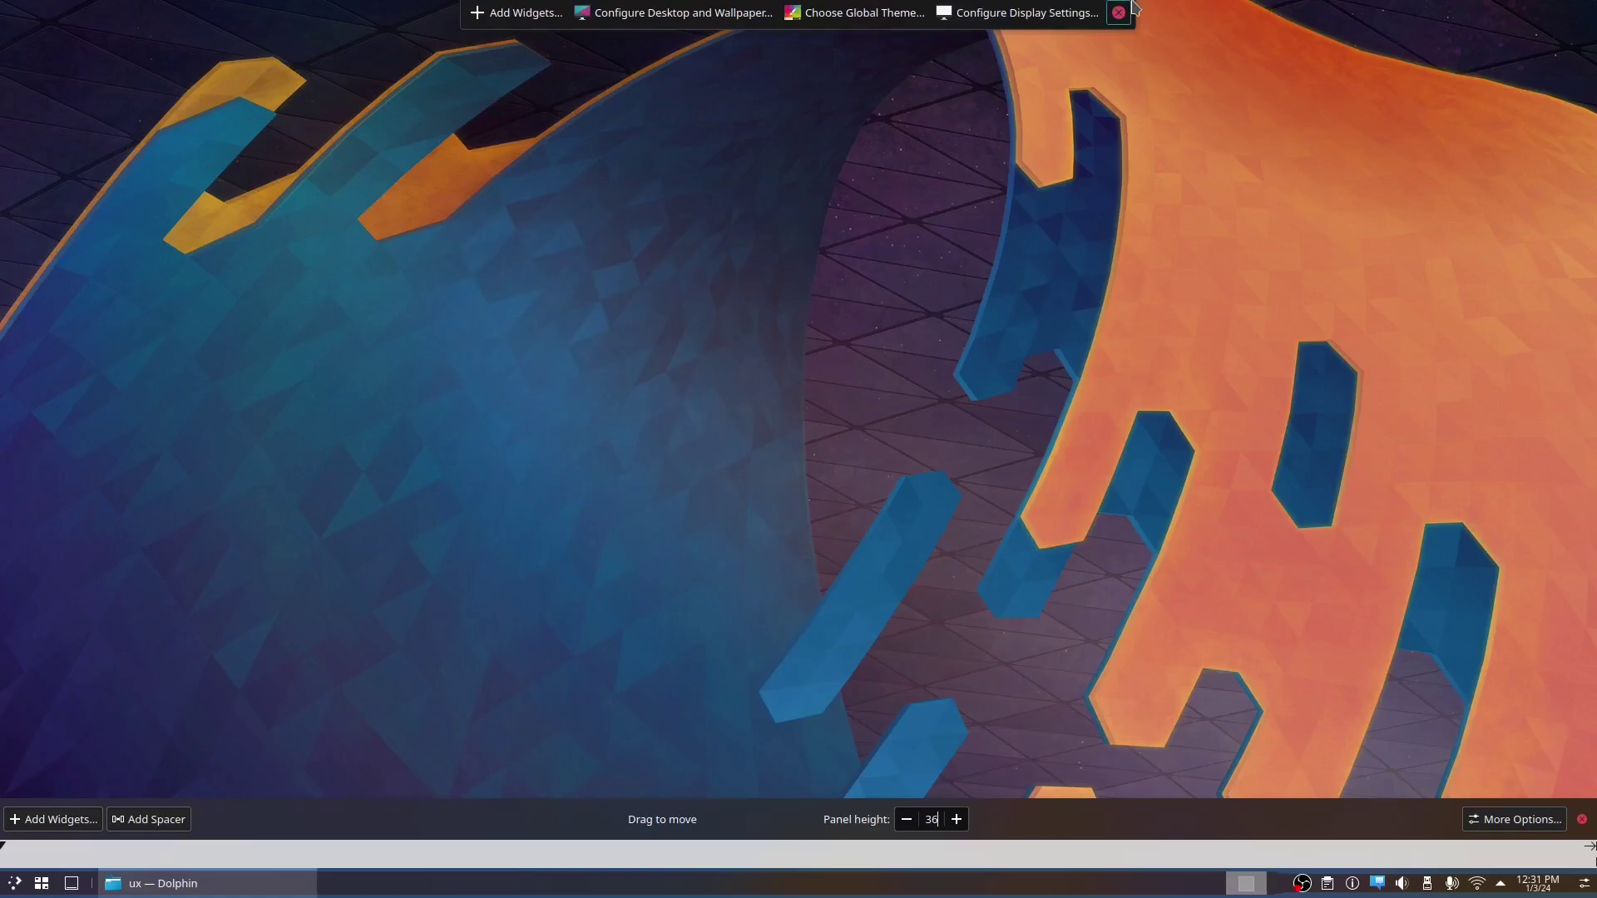
pyautogui.click(1123, 11)
pyautogui.rightClick(1176, 869)
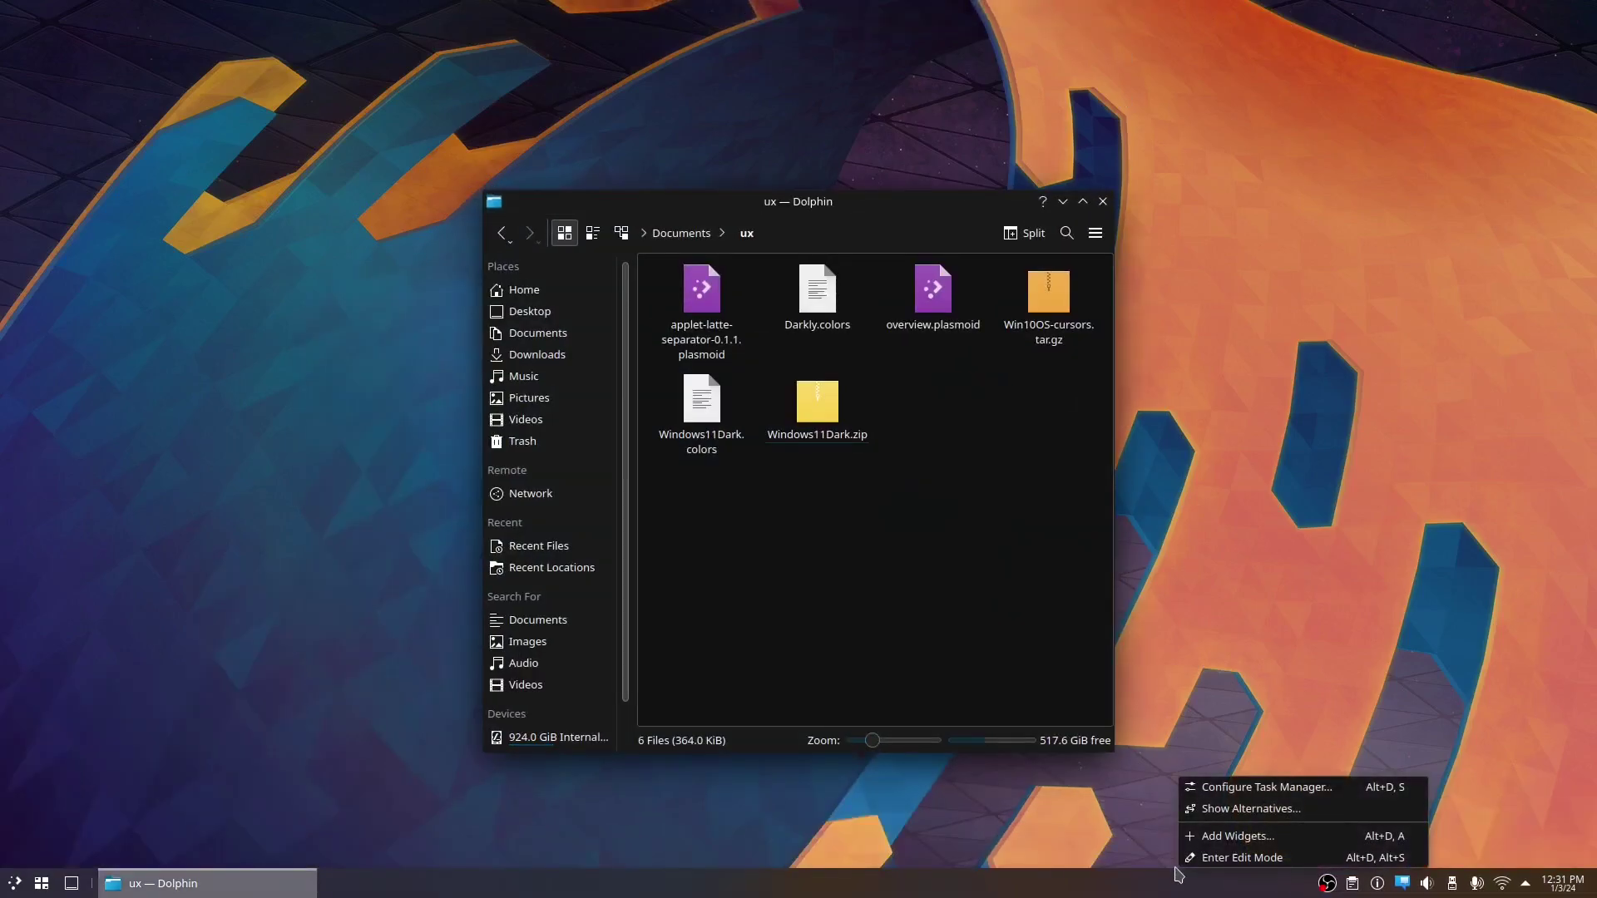
pyautogui.click(1221, 857)
pyautogui.moveTo(1222, 857)
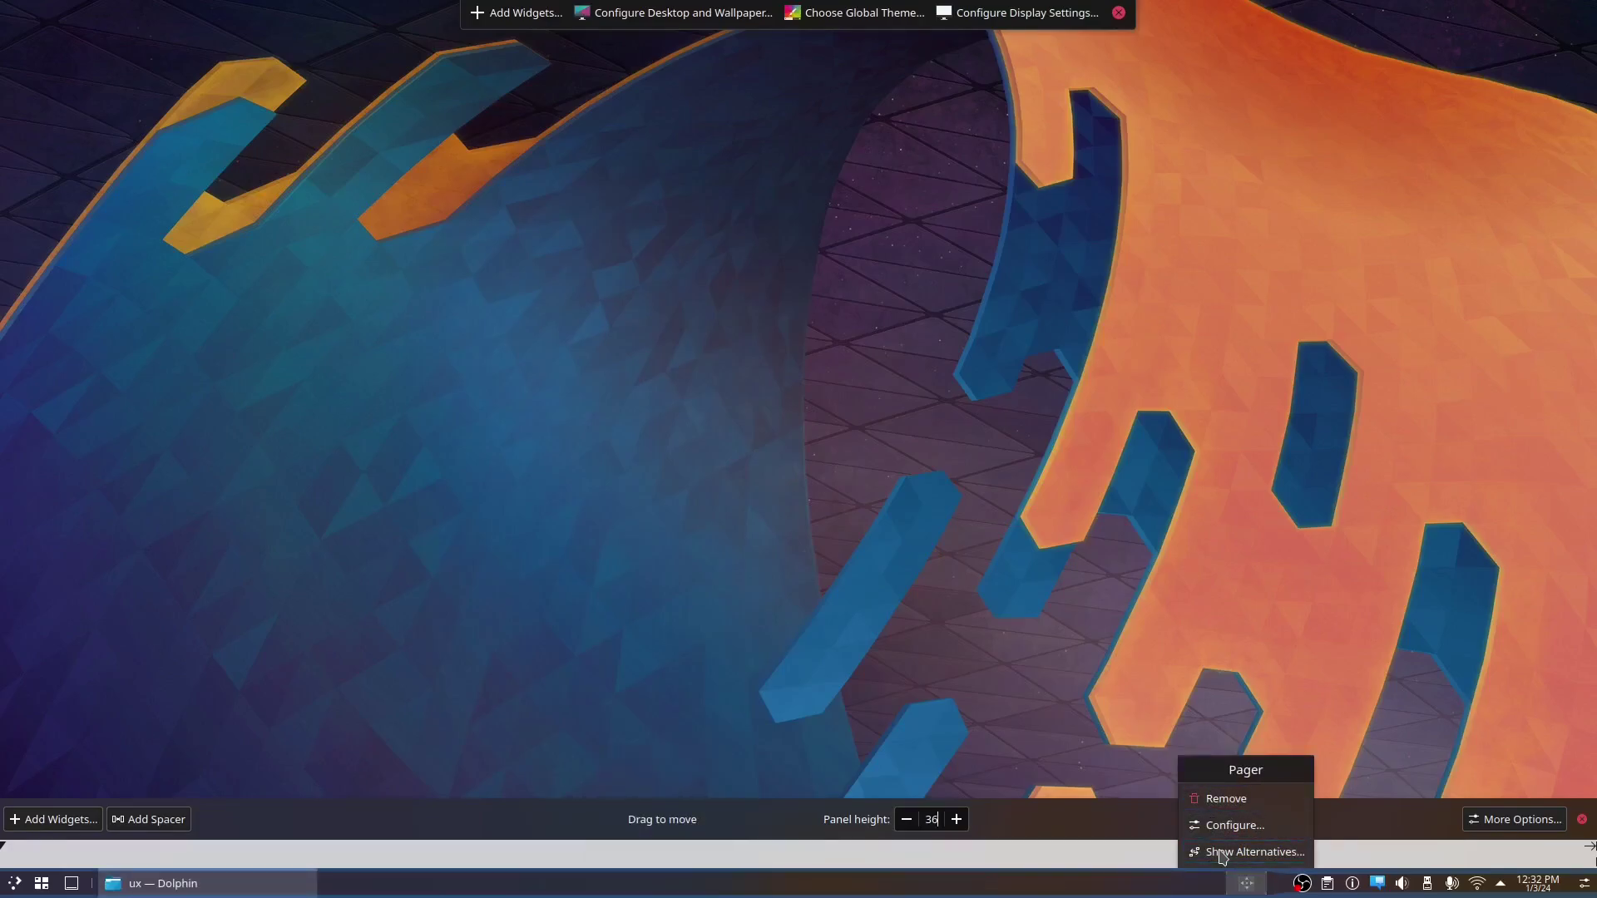
pyautogui.click(1286, 800)
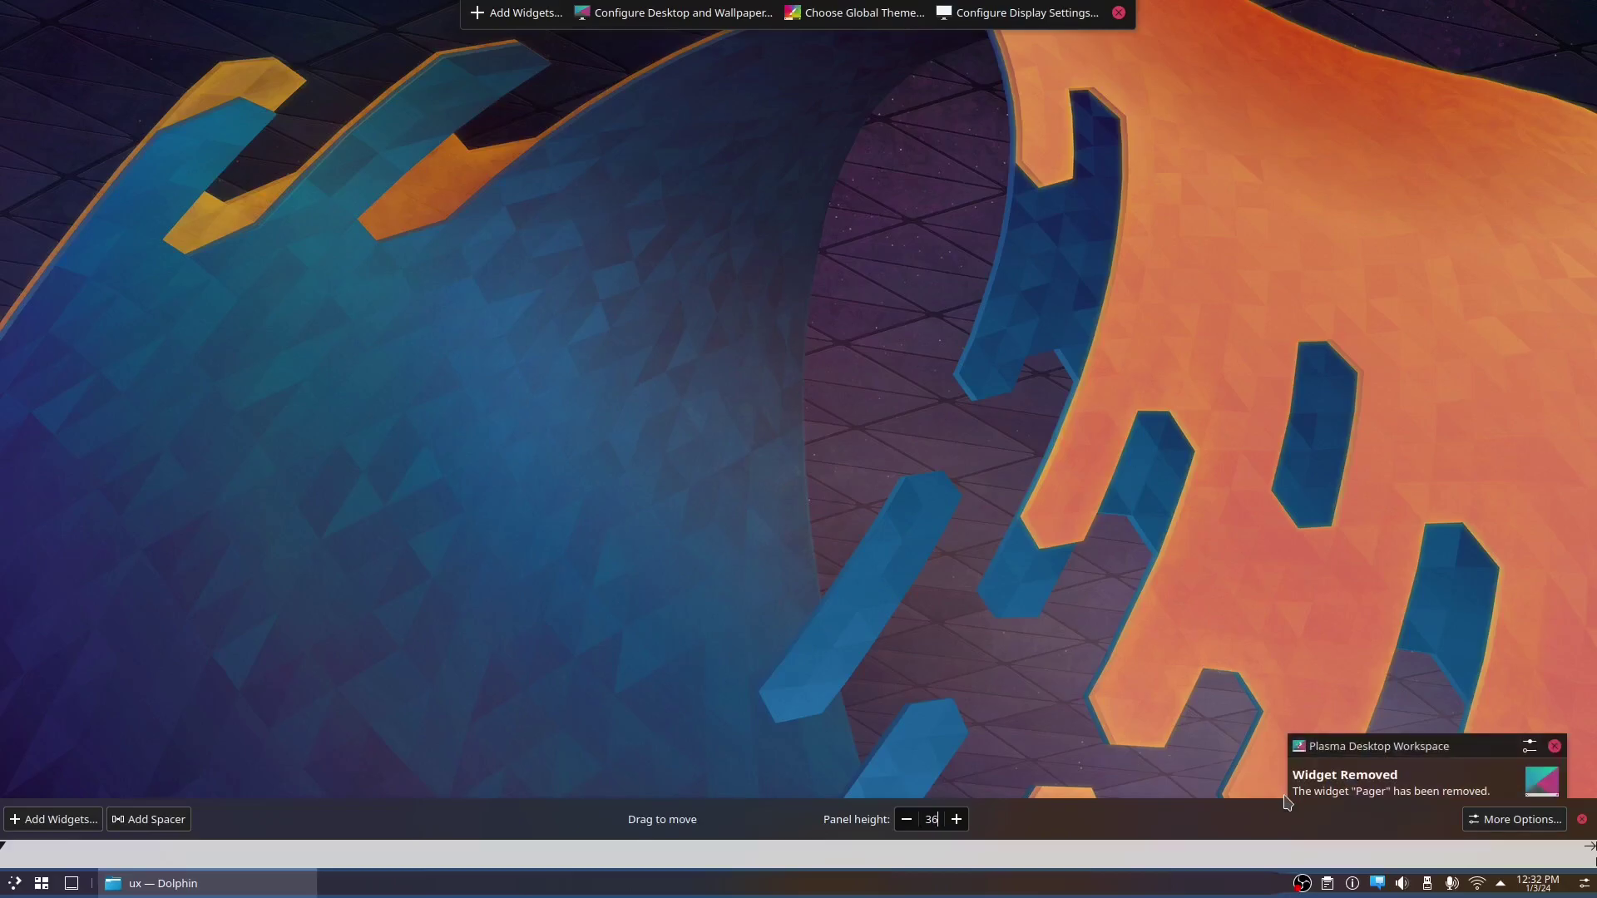
# - Set the panel opacity to Translucent after trying Adaptive and Opaque
pyautogui.click(1514, 819)
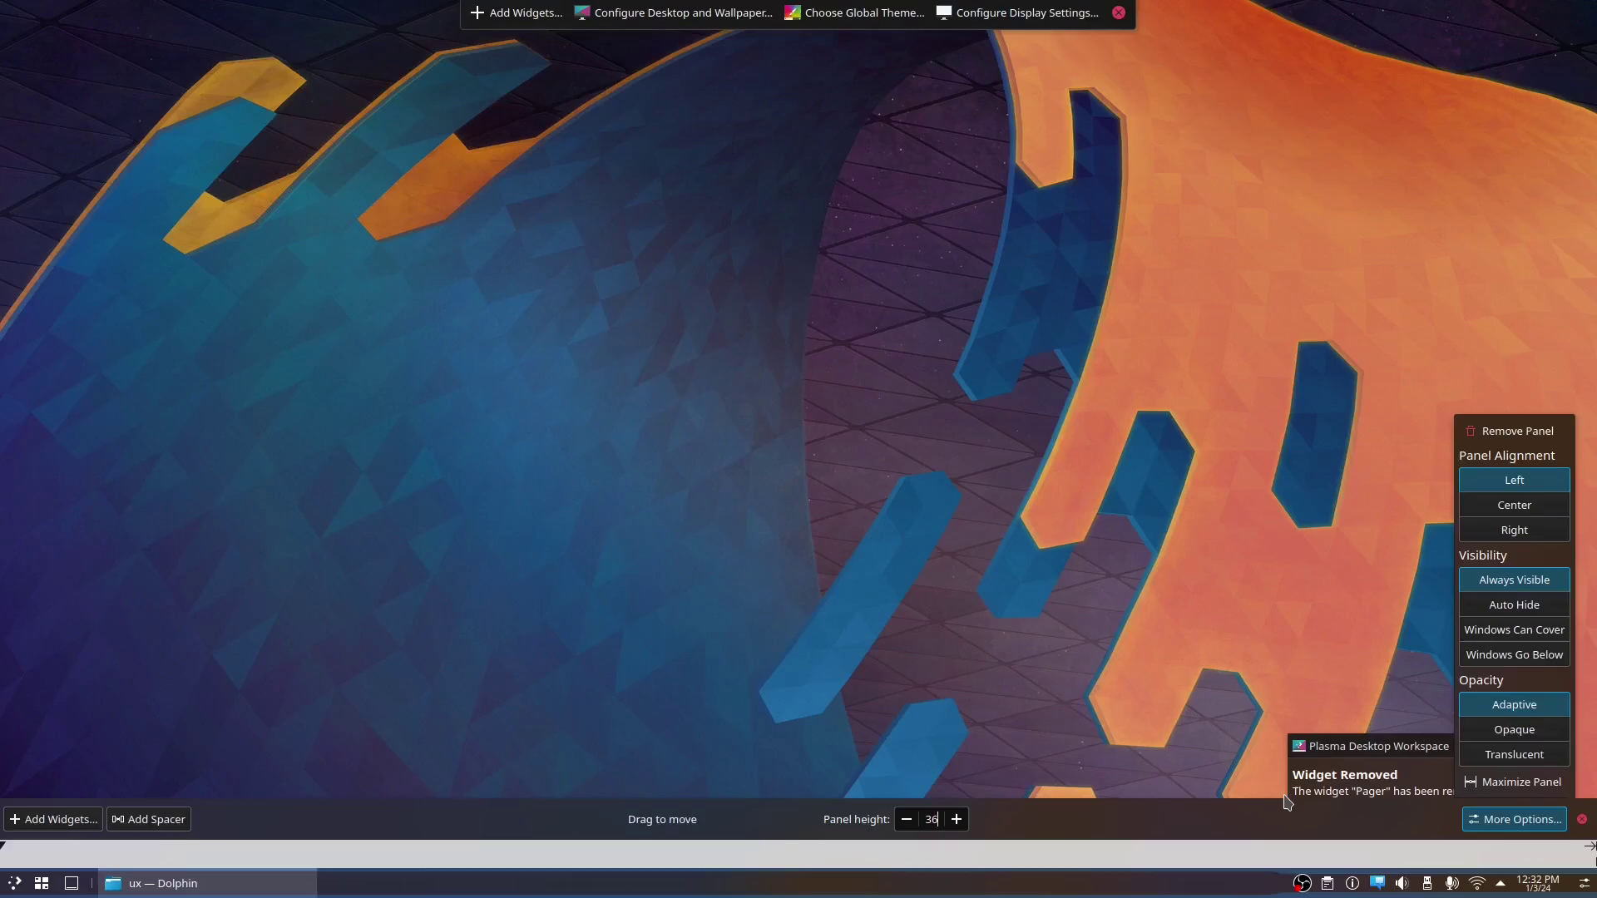
pyautogui.click(1514, 754)
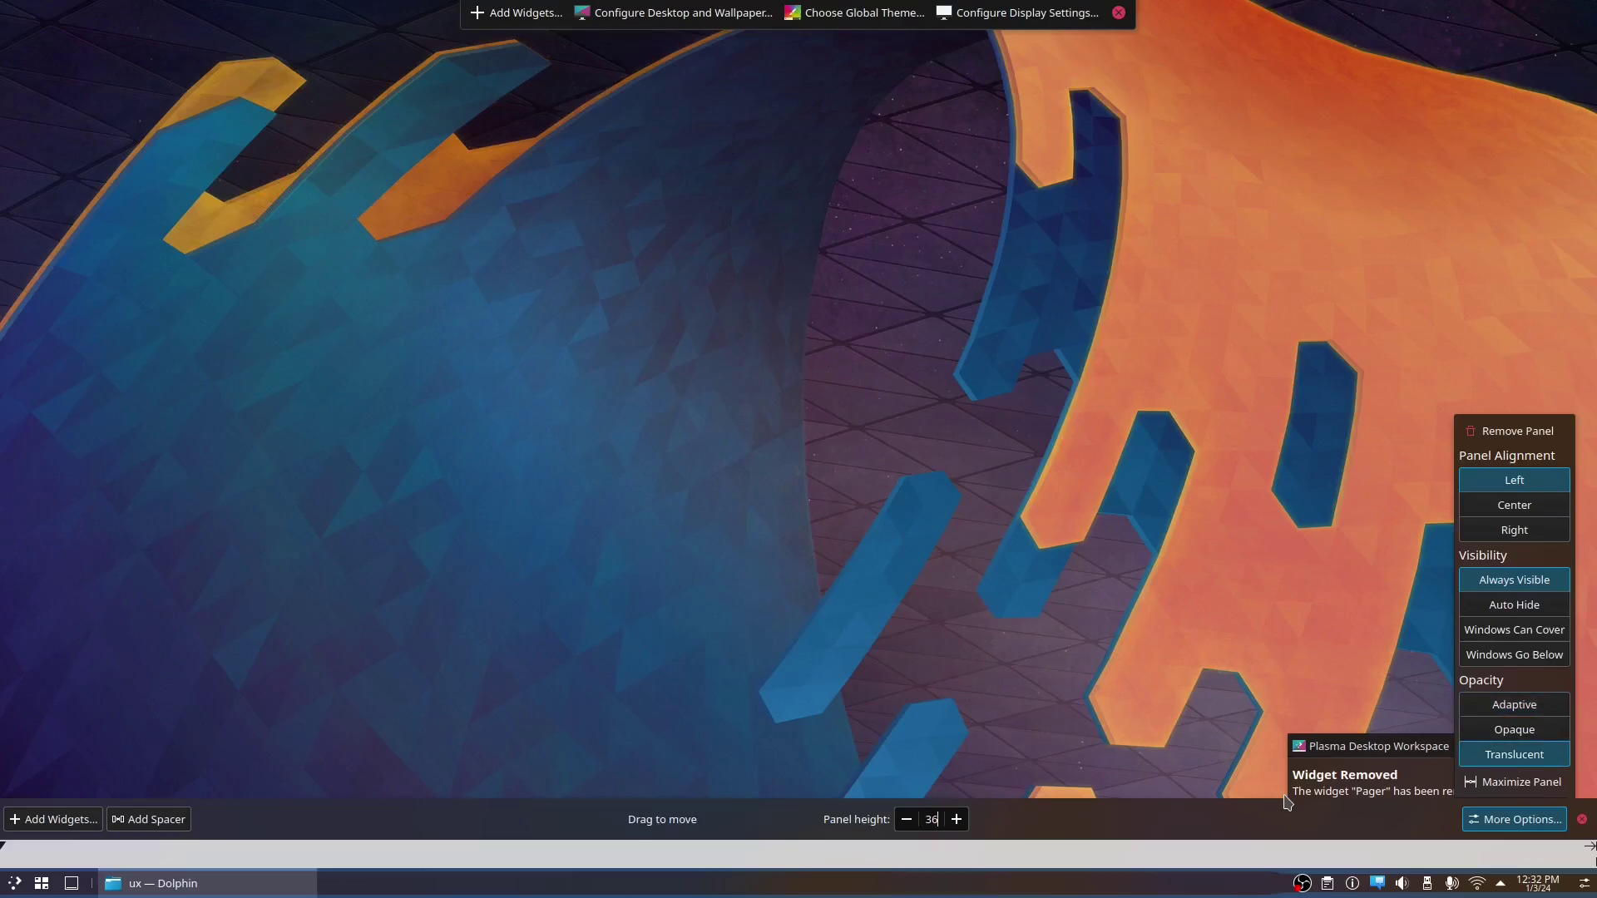
pyautogui.click(1514, 705)
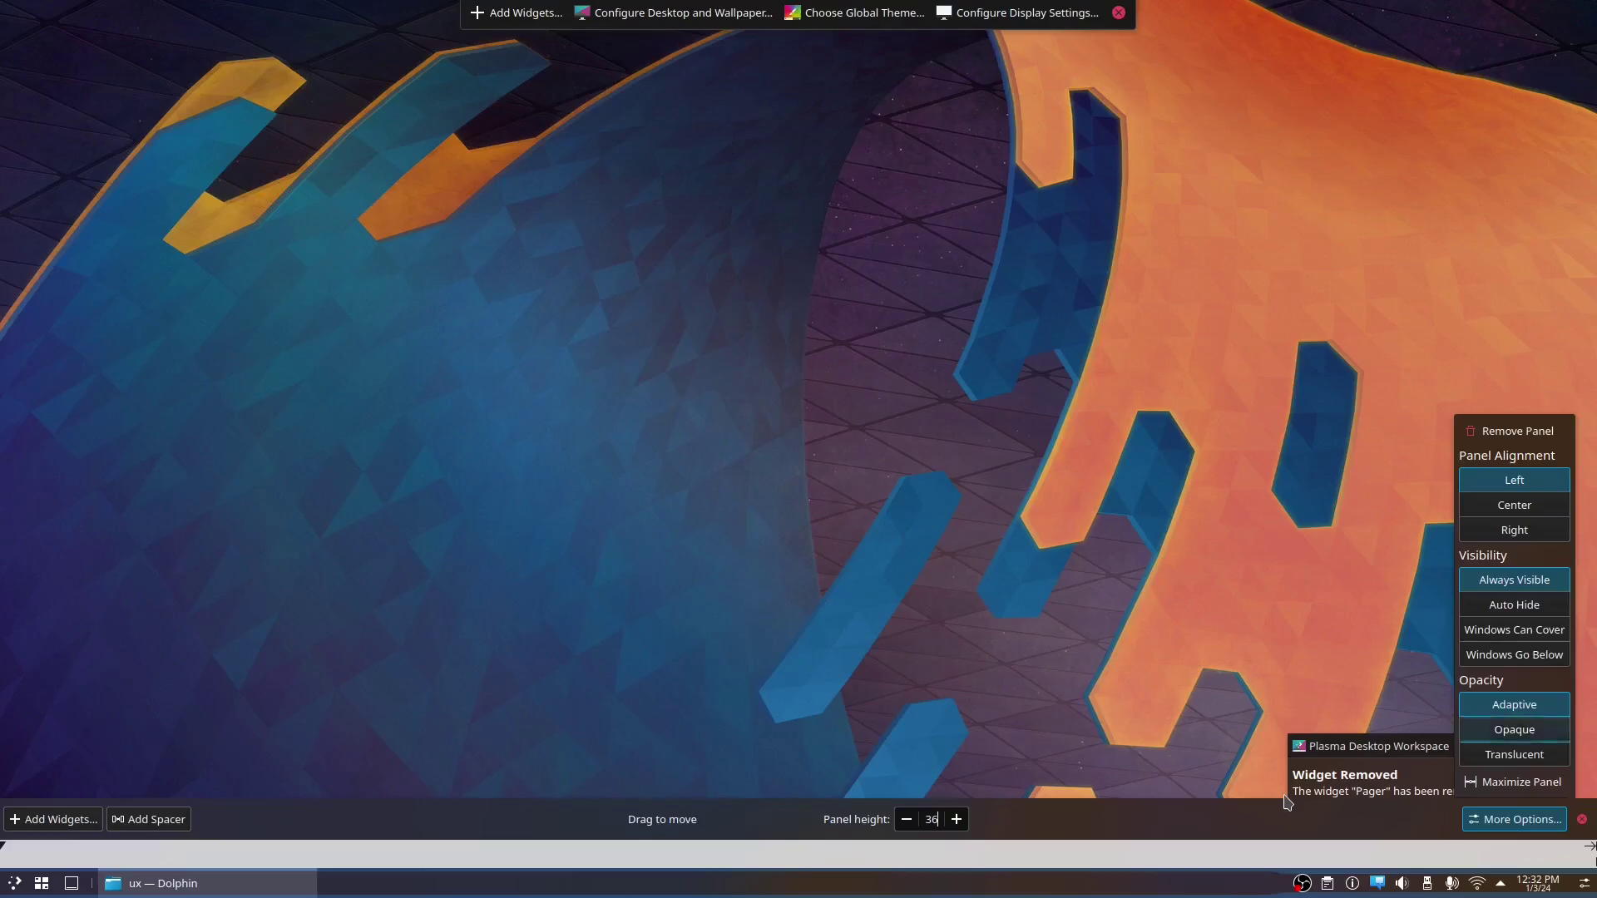
pyautogui.click(1514, 730)
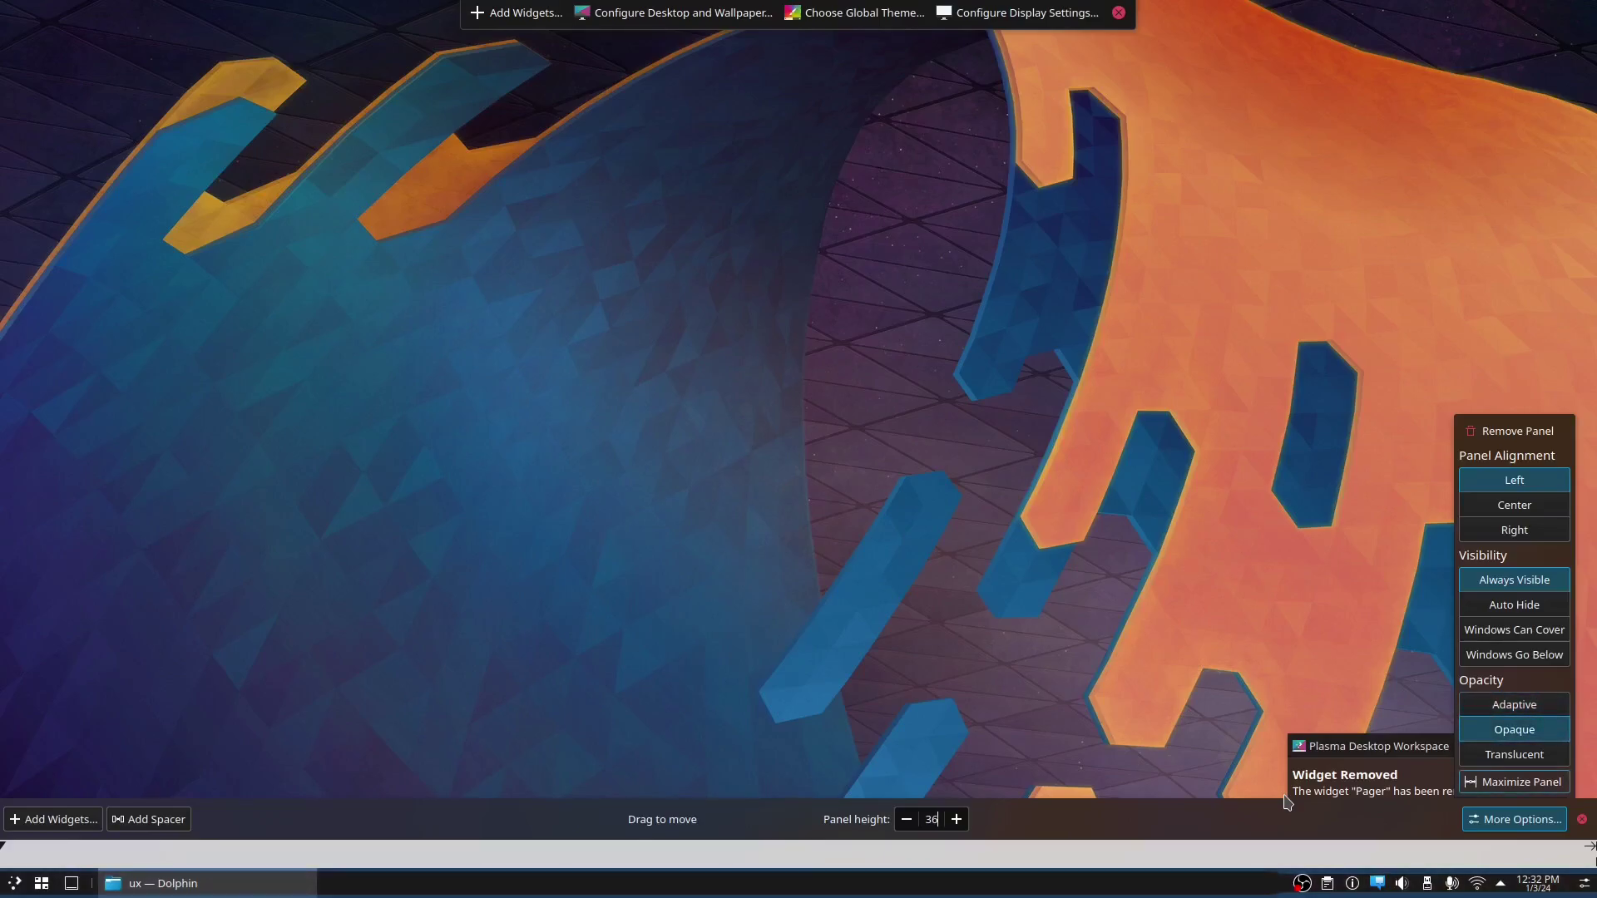
pyautogui.click(1514, 754)
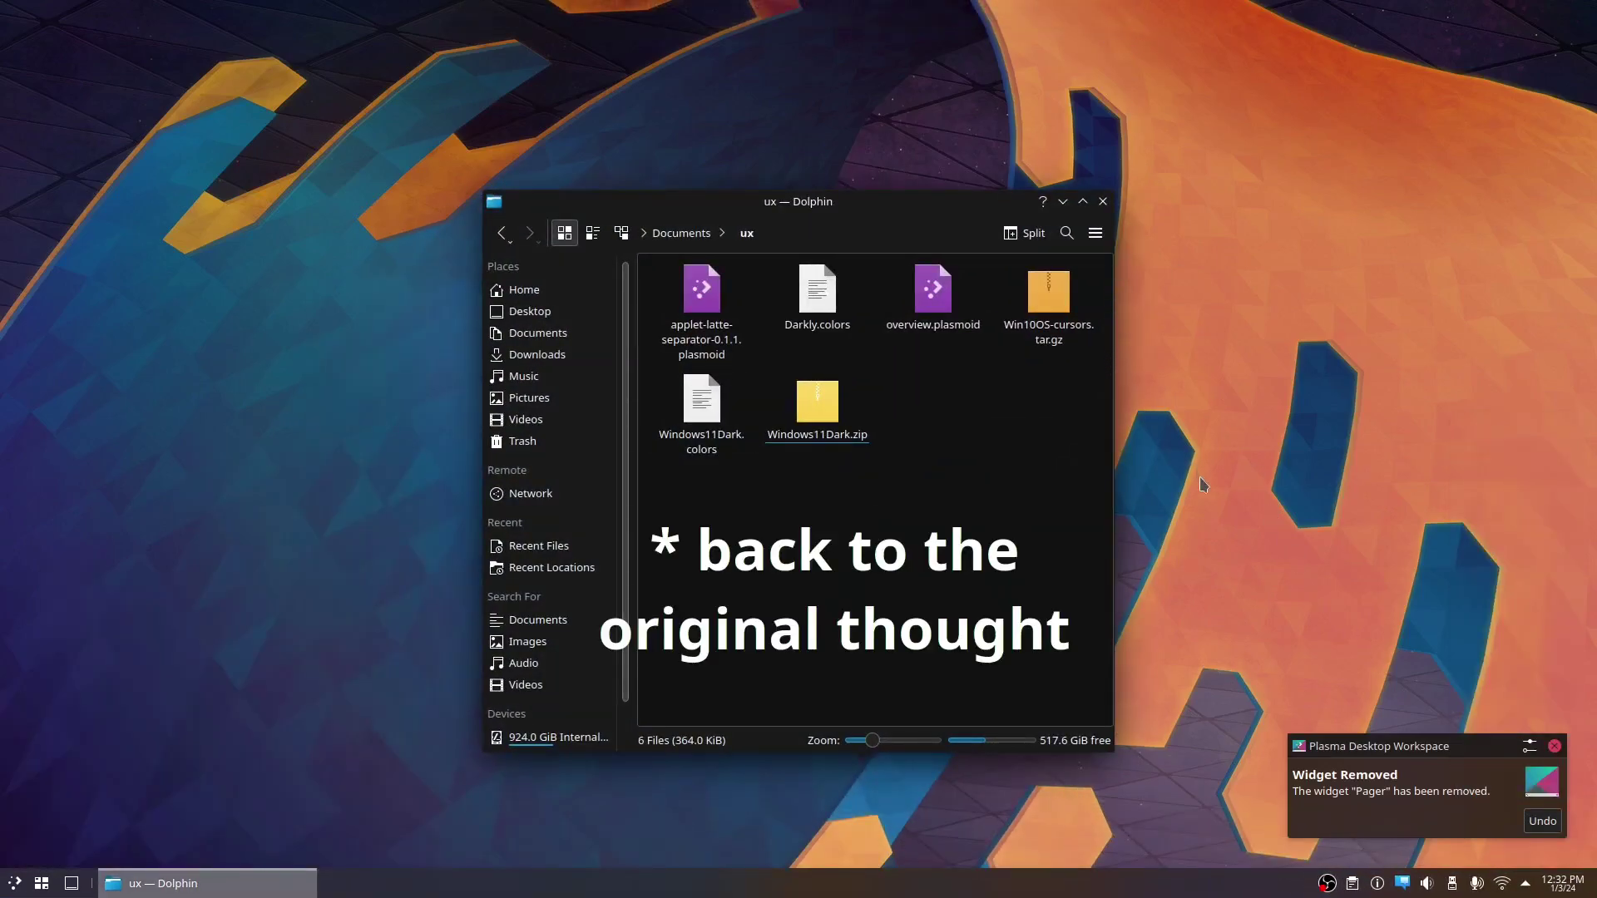
# - Open the downloaded wallhaven-d6k32g purple flower wallpaper in Gwenview, maximized
pyautogui.rightClick(692, 347)
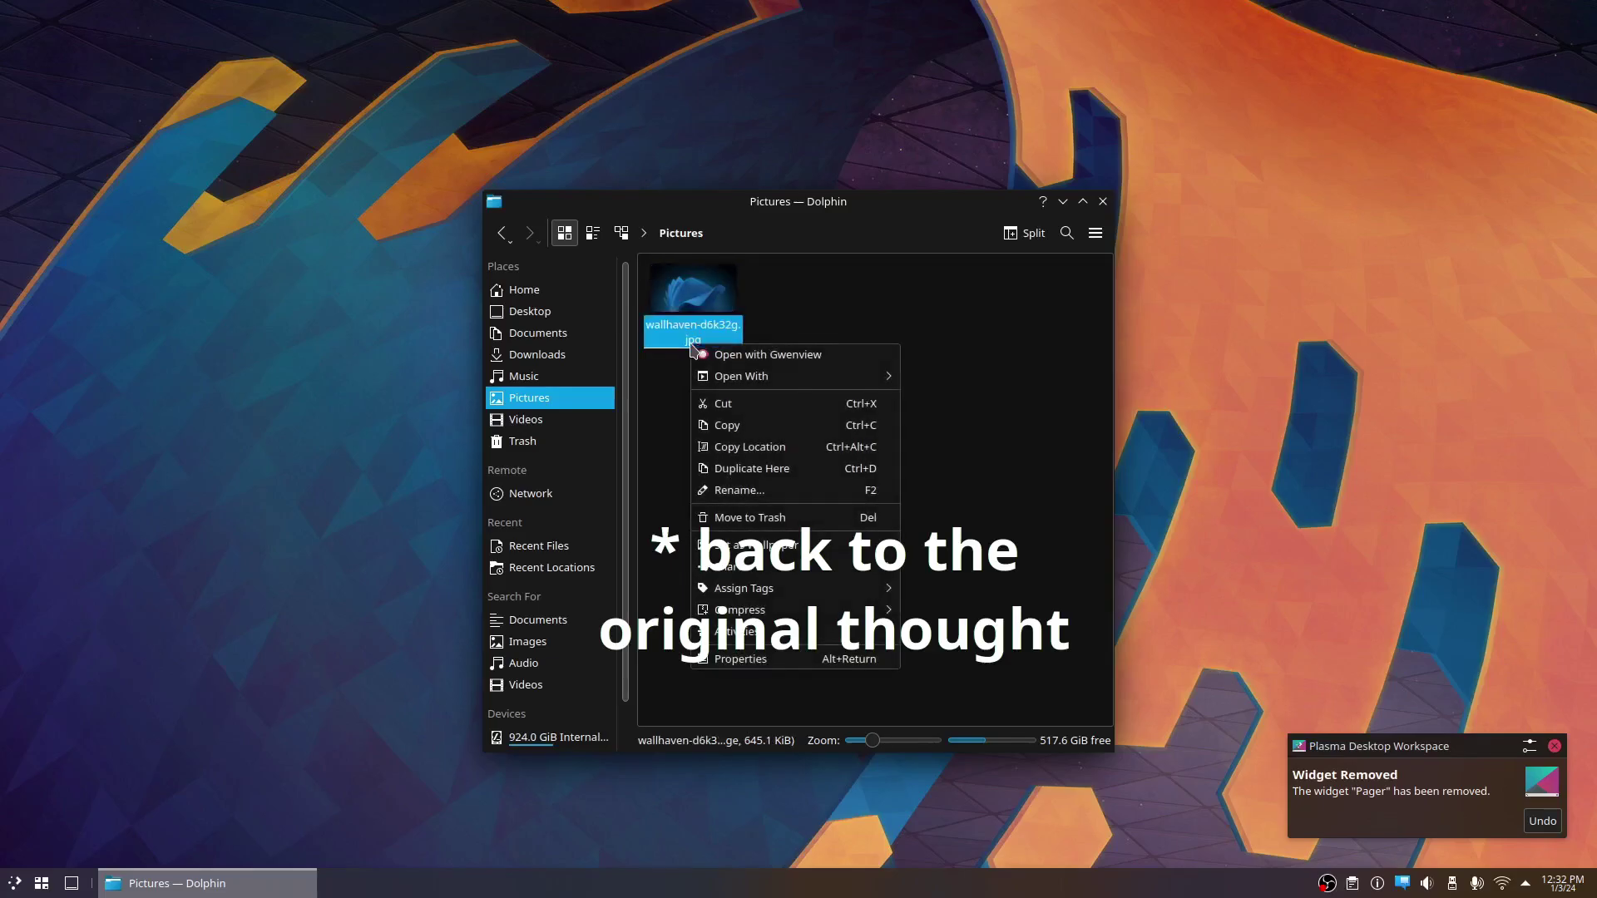
pyautogui.click(756, 355)
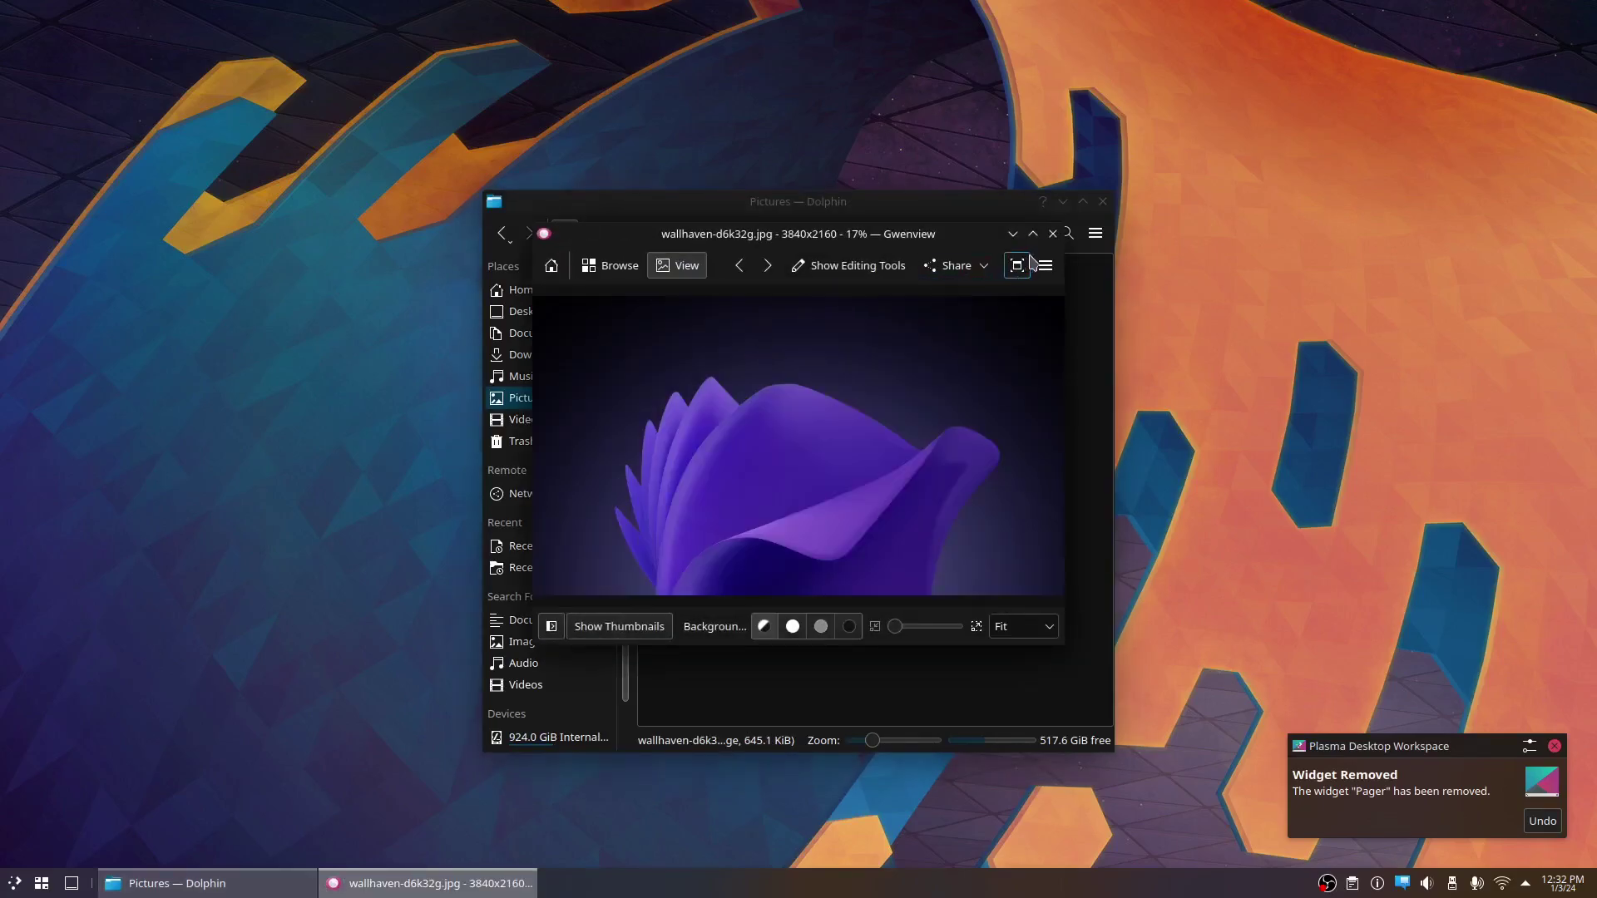
pyautogui.click(1033, 234)
# - Save a PNG copy of the image with Save As, then quit Gwenview
pyautogui.click(1578, 43)
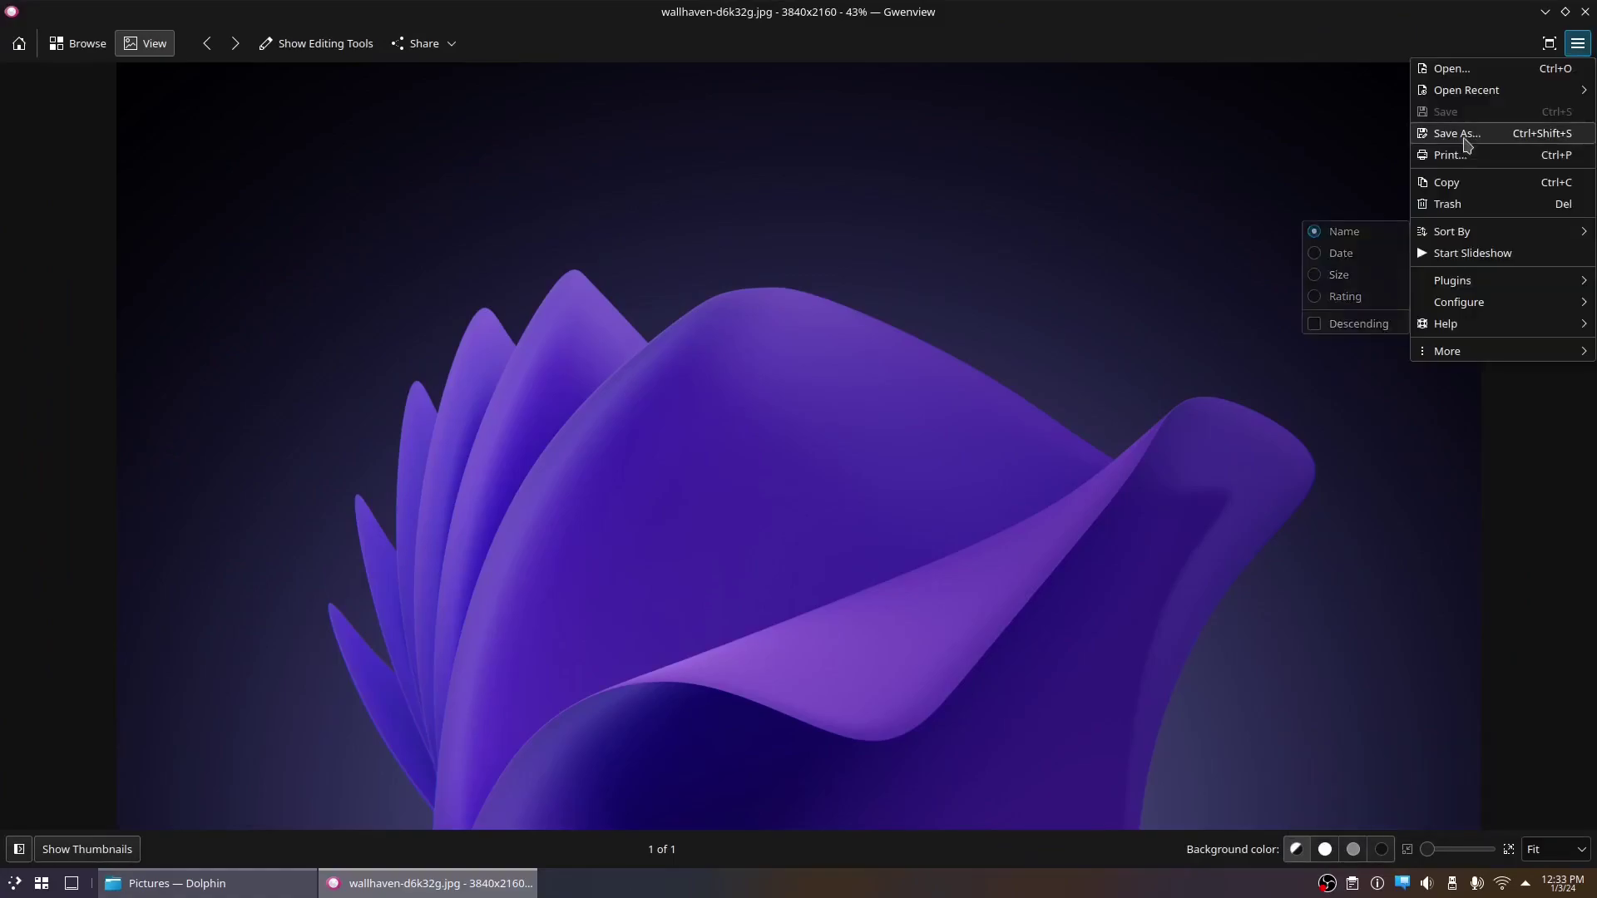
pyautogui.click(1456, 133)
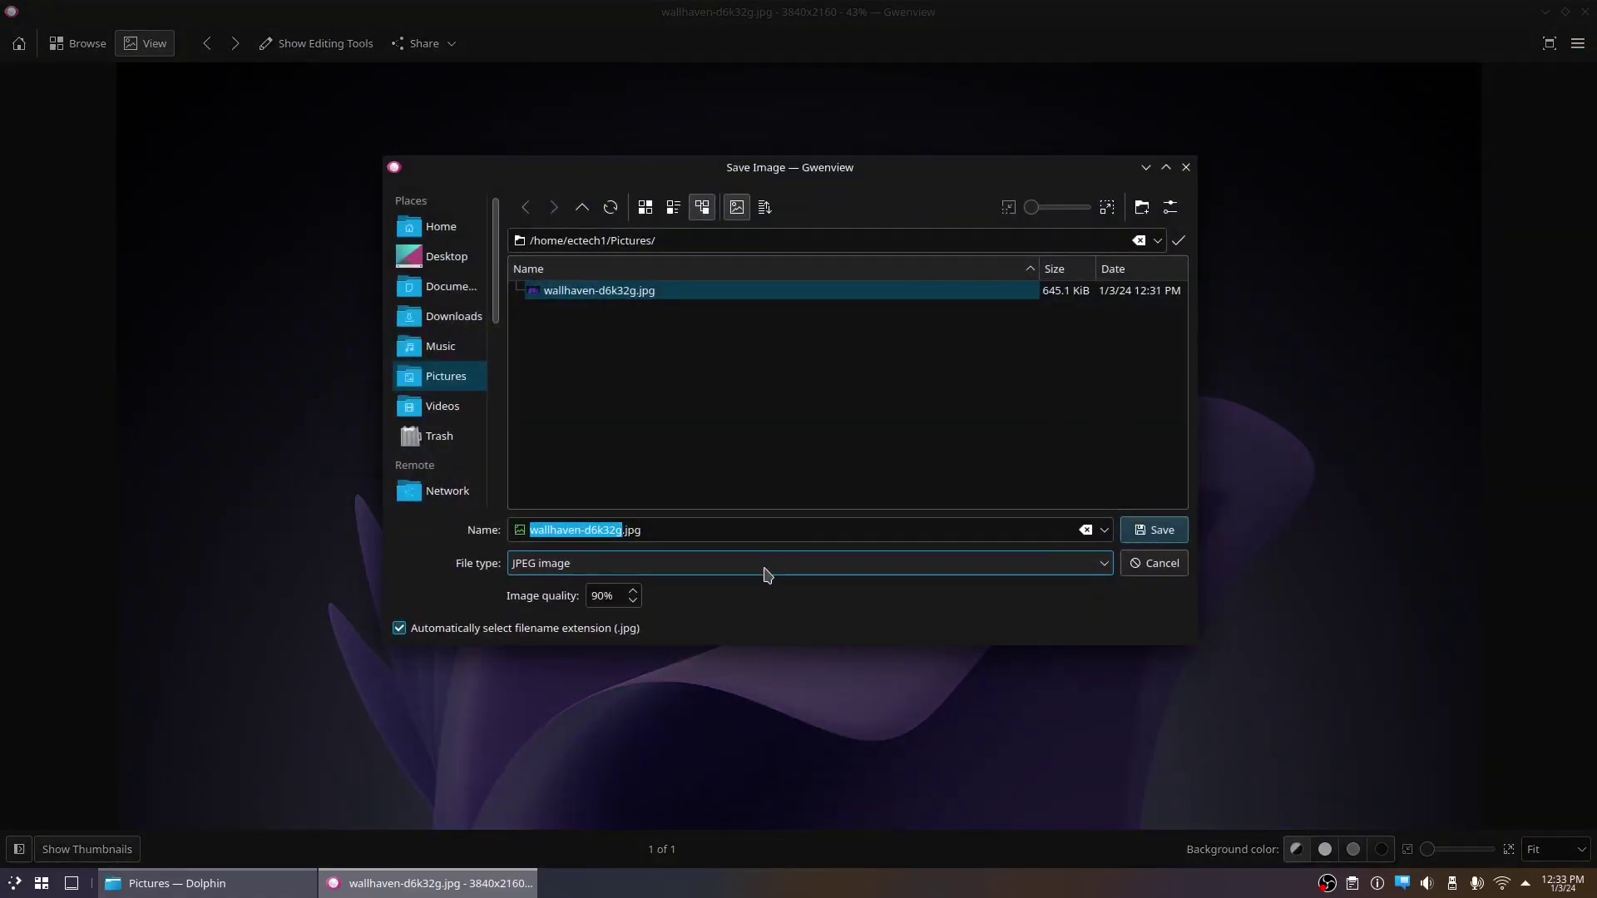
pyautogui.click(1186, 168)
pyautogui.click(1578, 43)
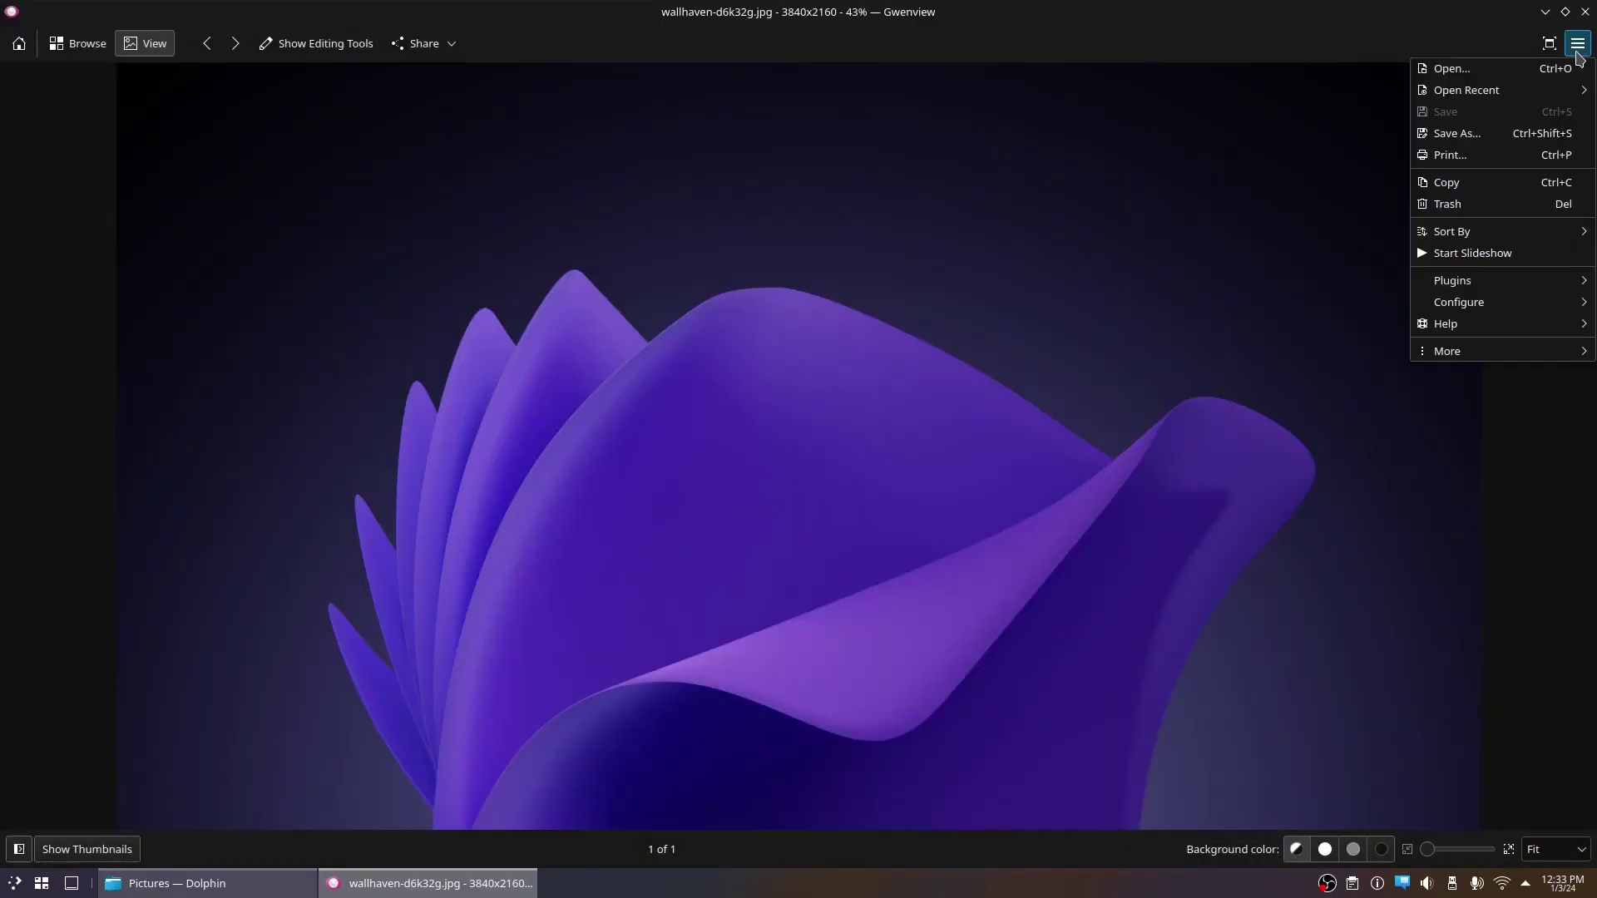
pyautogui.click(1490, 134)
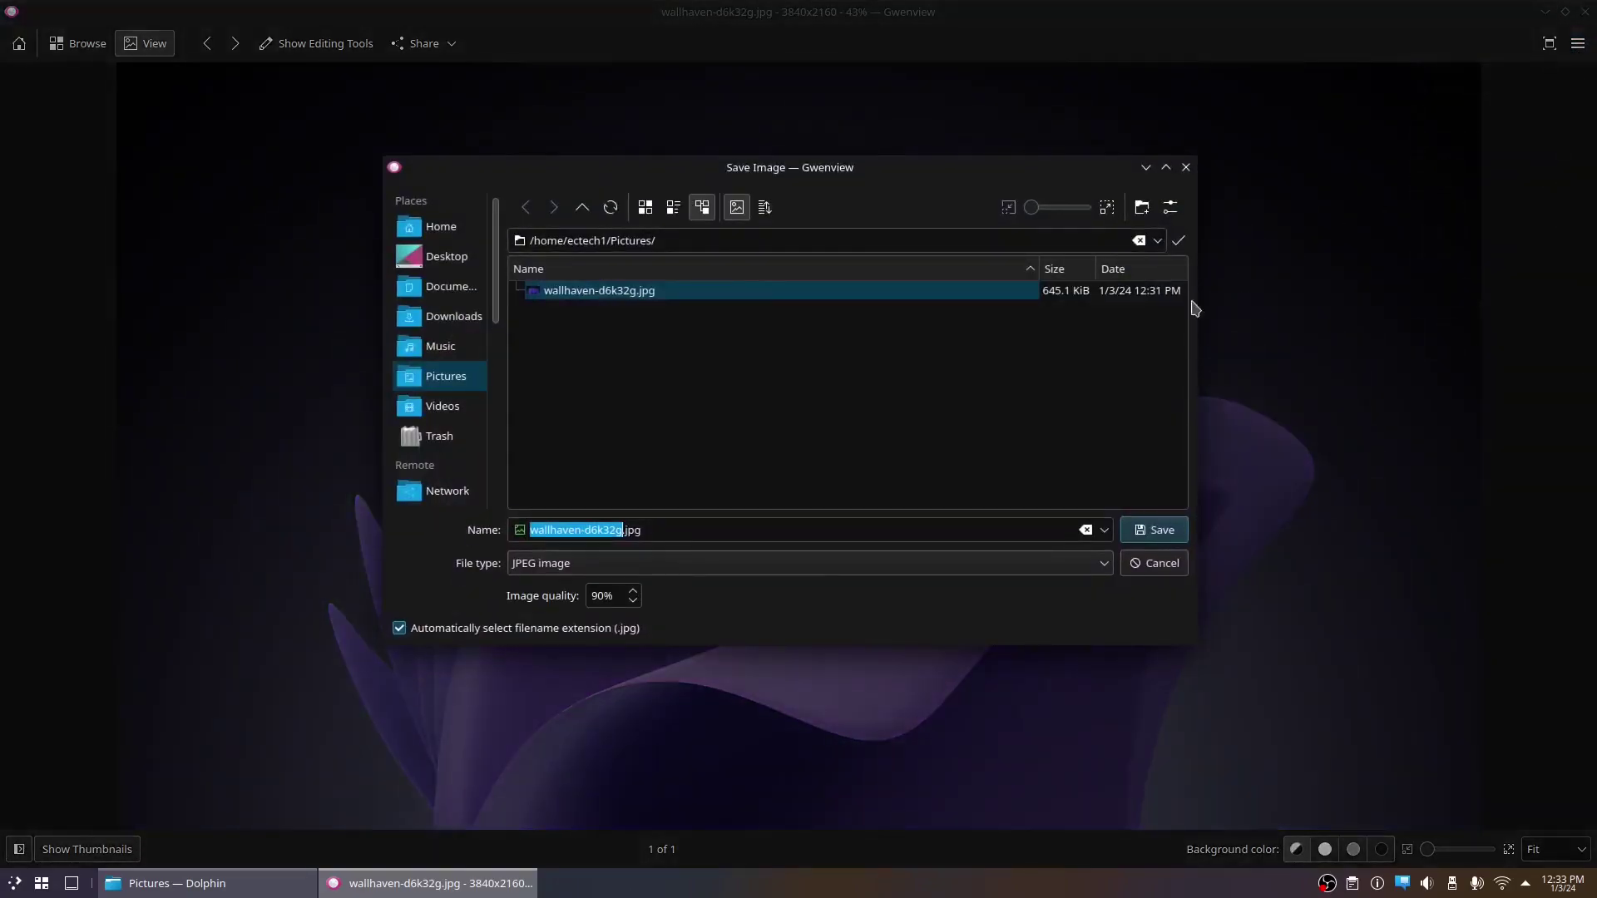
pyautogui.click(773, 557)
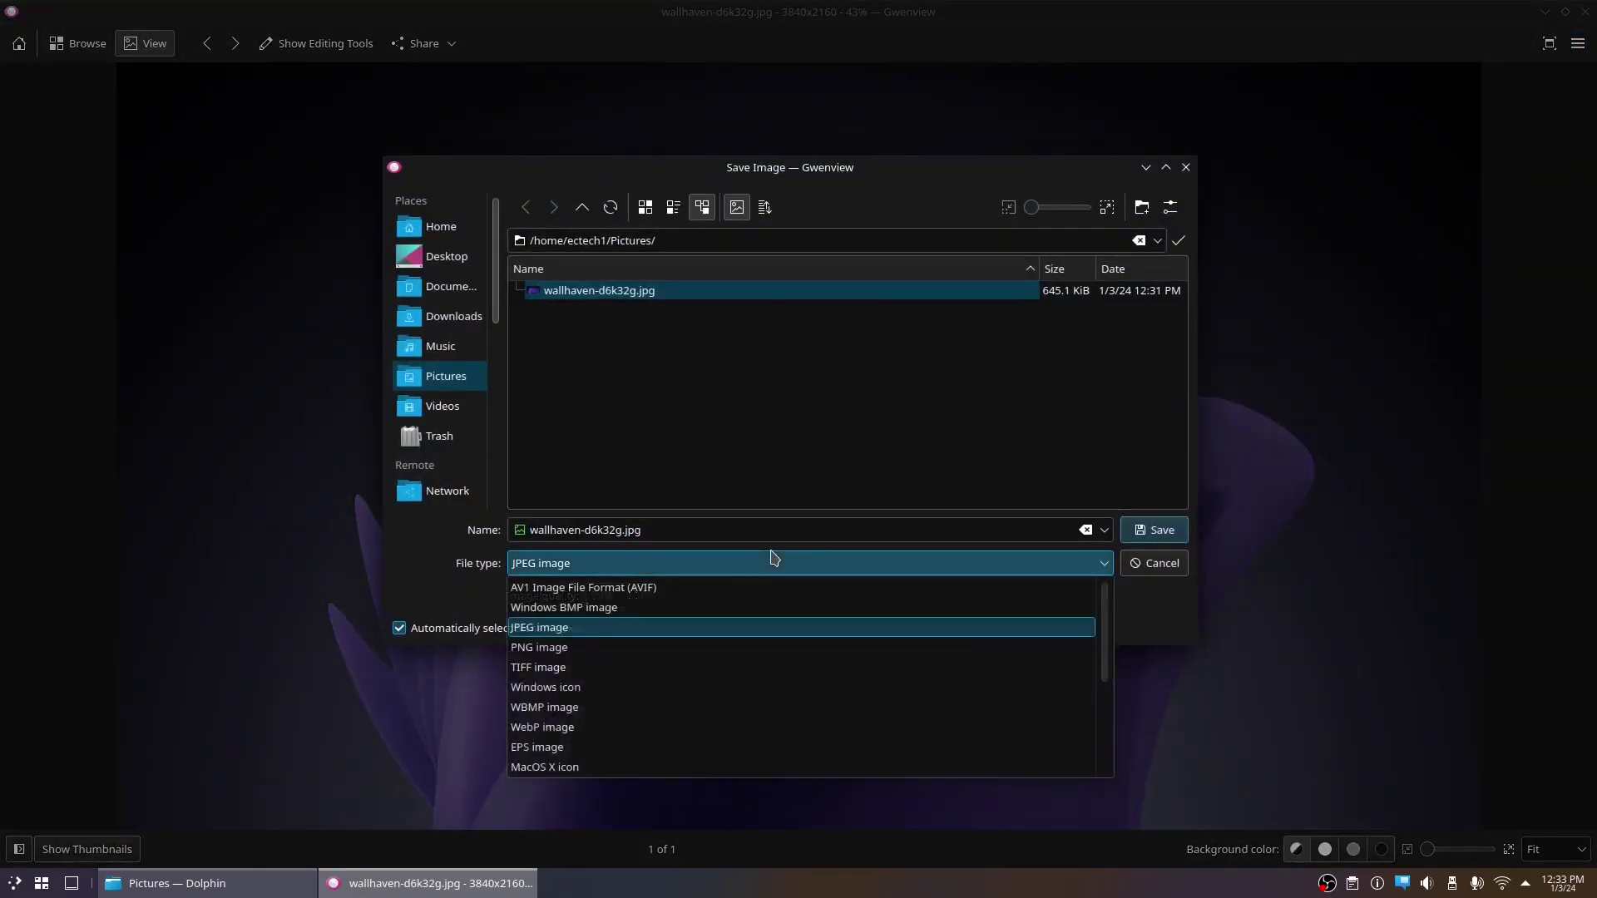
pyautogui.click(732, 647)
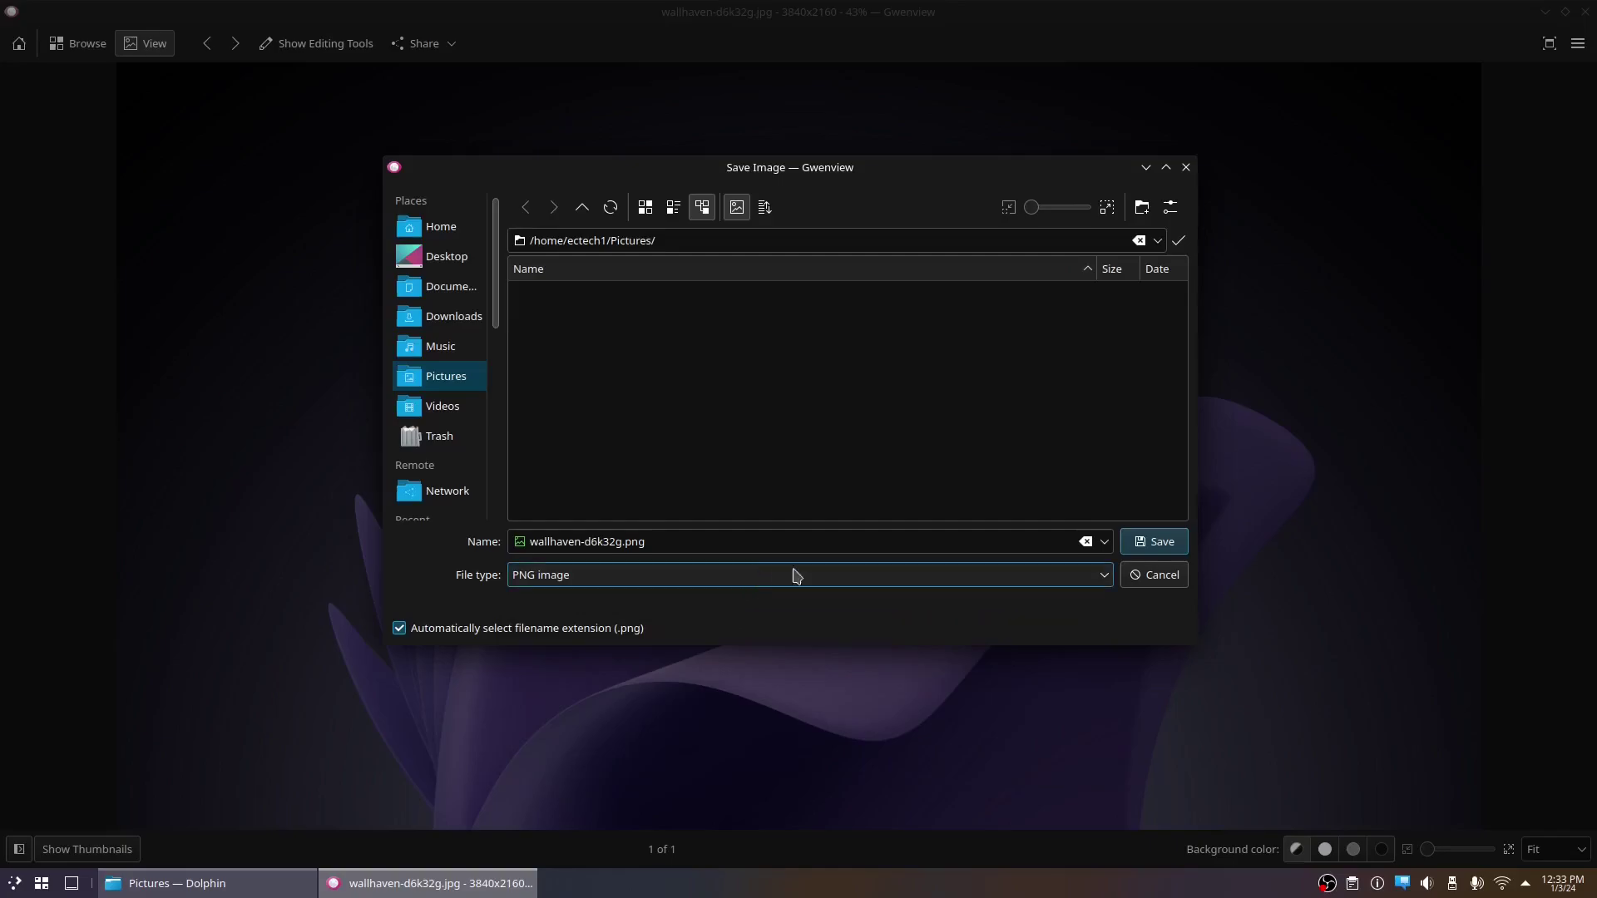
pyautogui.click(1139, 538)
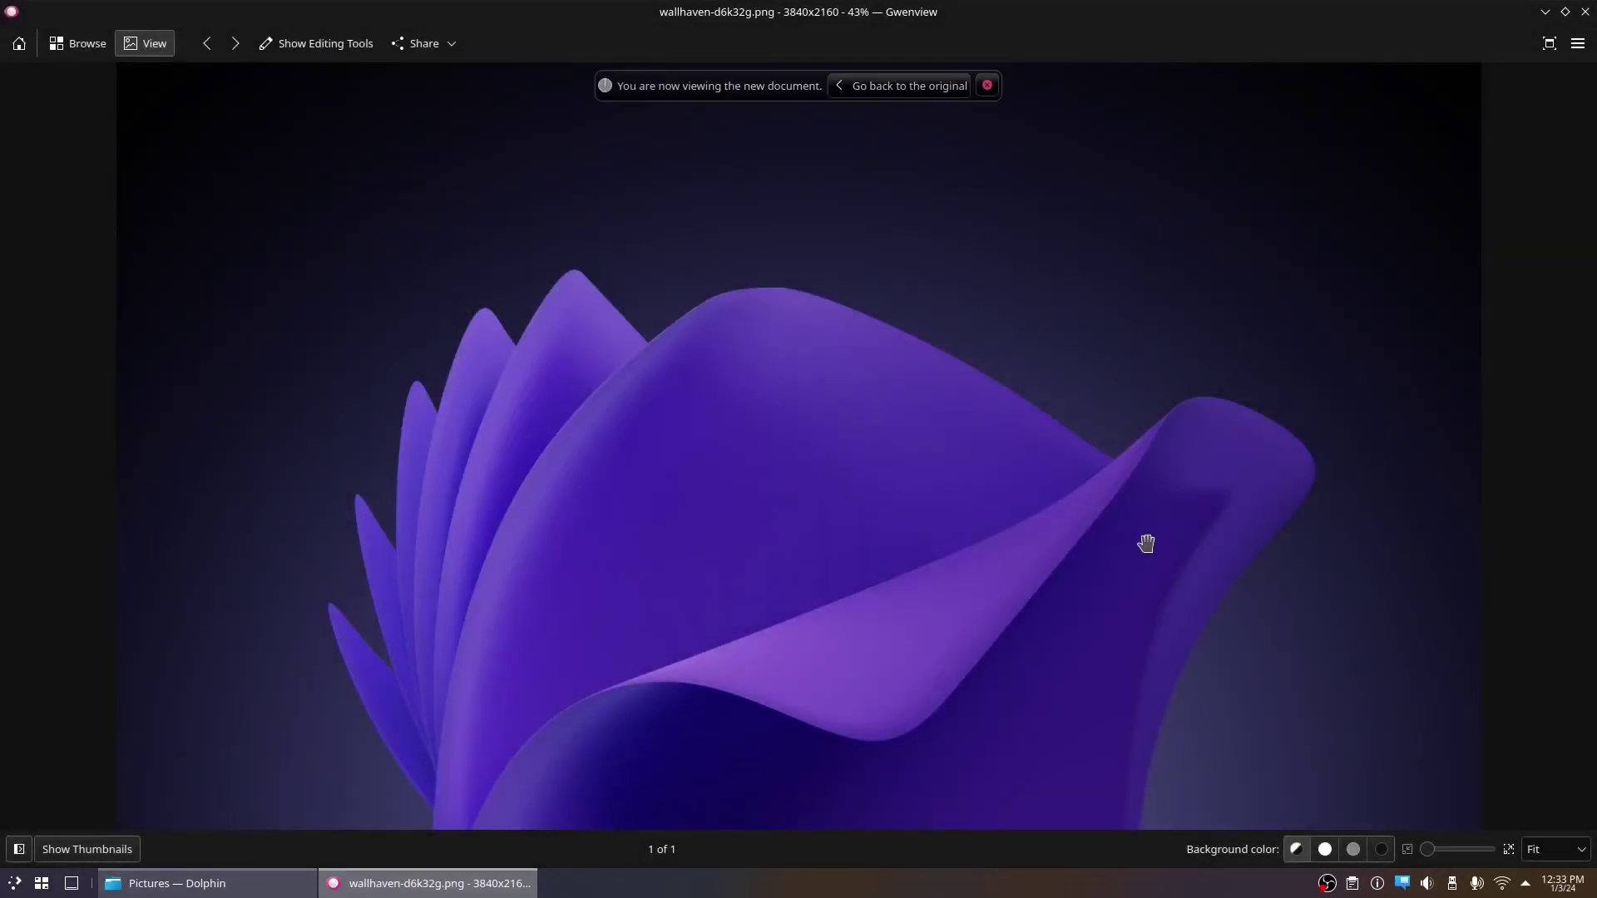
pyautogui.hotkey('ctrl', 'q')
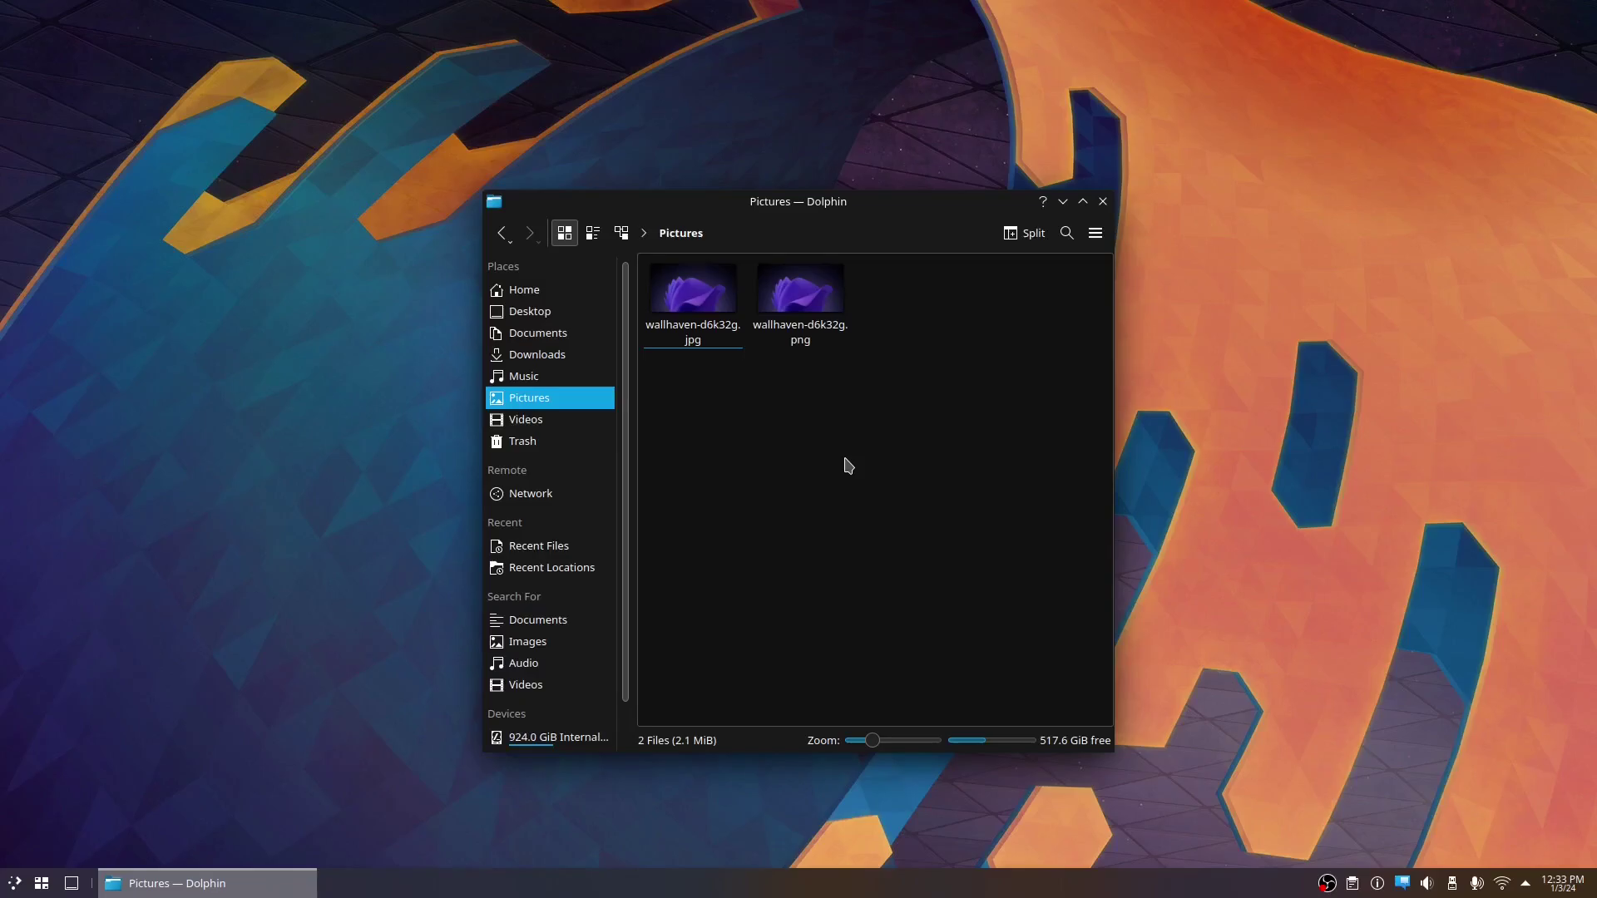
# - In Dolphin, set the new .png file as the desktop wallpaper and close Dolphin
pyautogui.rightClick(754, 316)
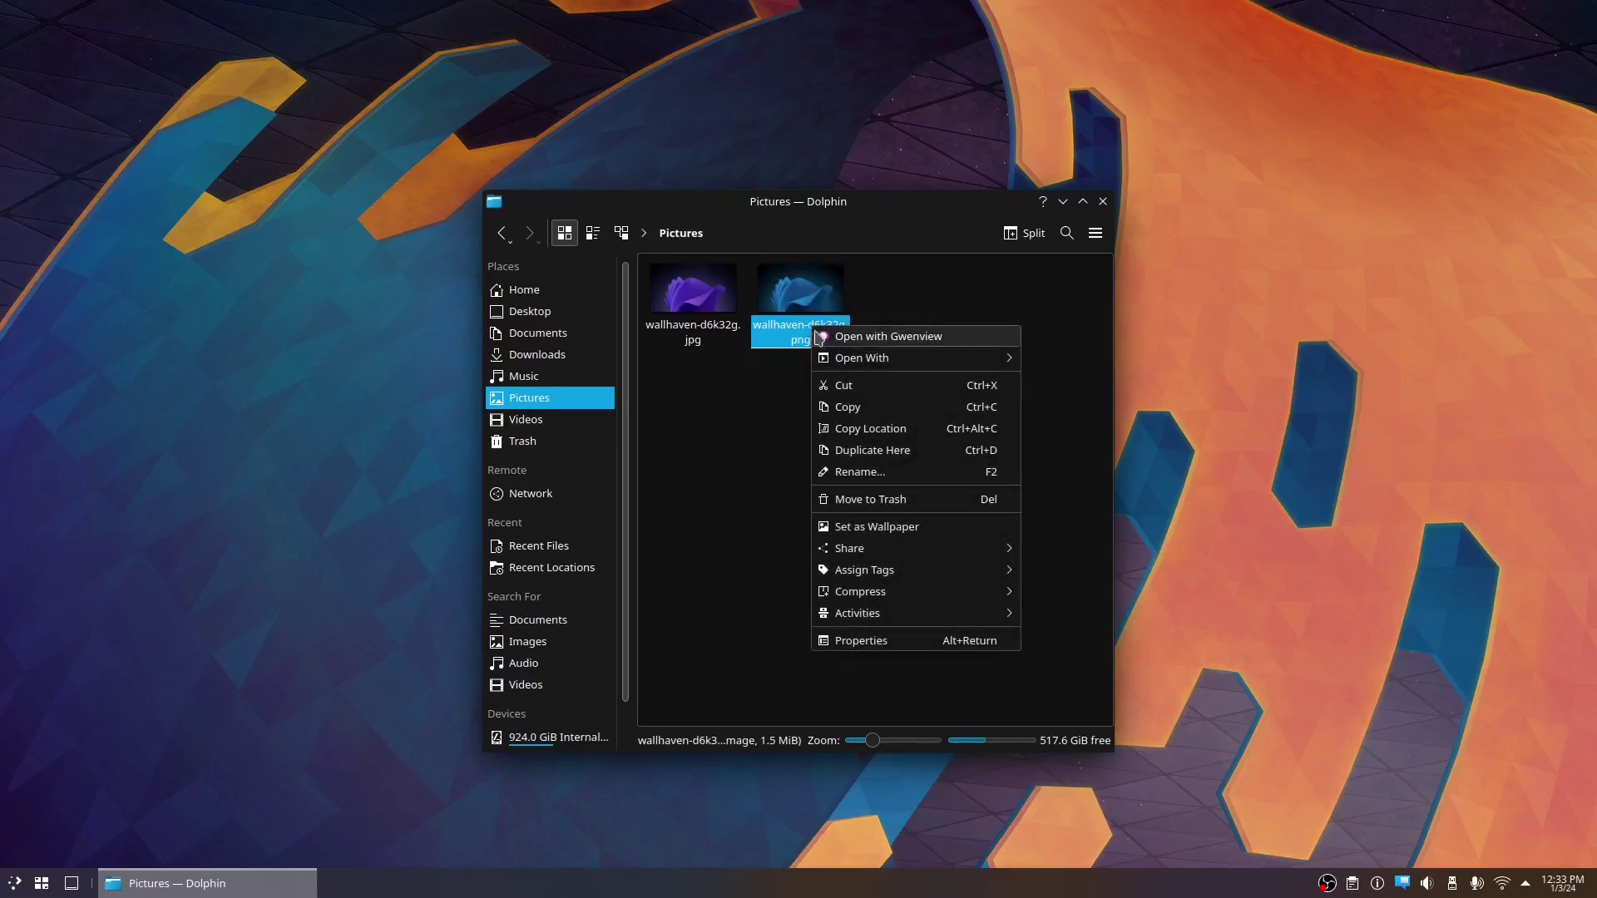
pyautogui.click(793, 441)
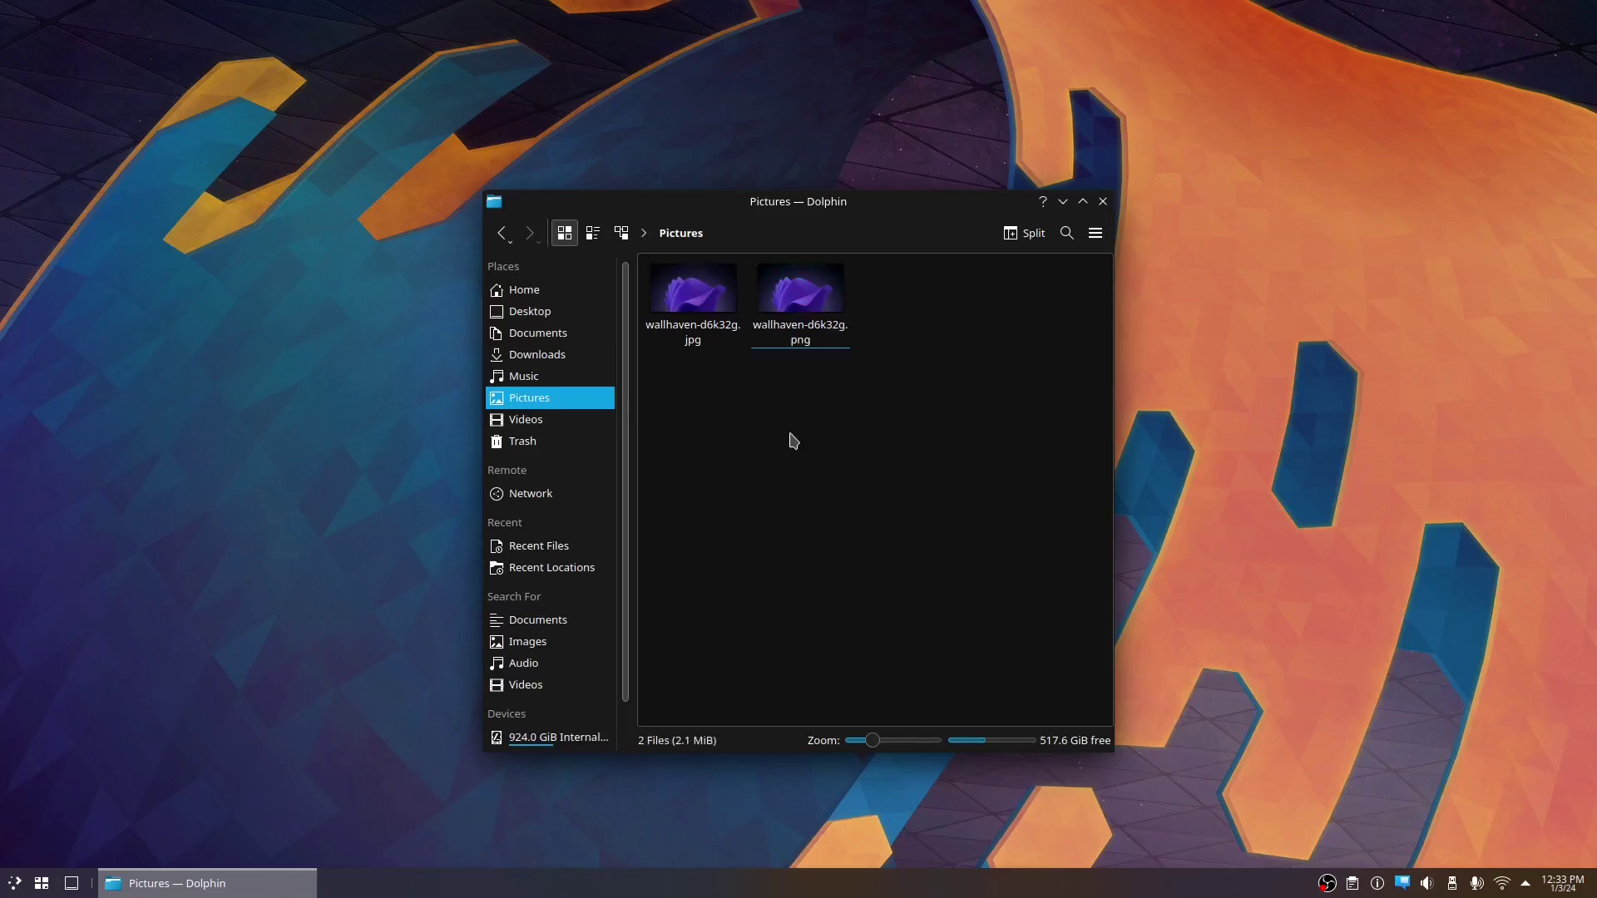
pyautogui.rightClick(800, 320)
pyautogui.click(840, 521)
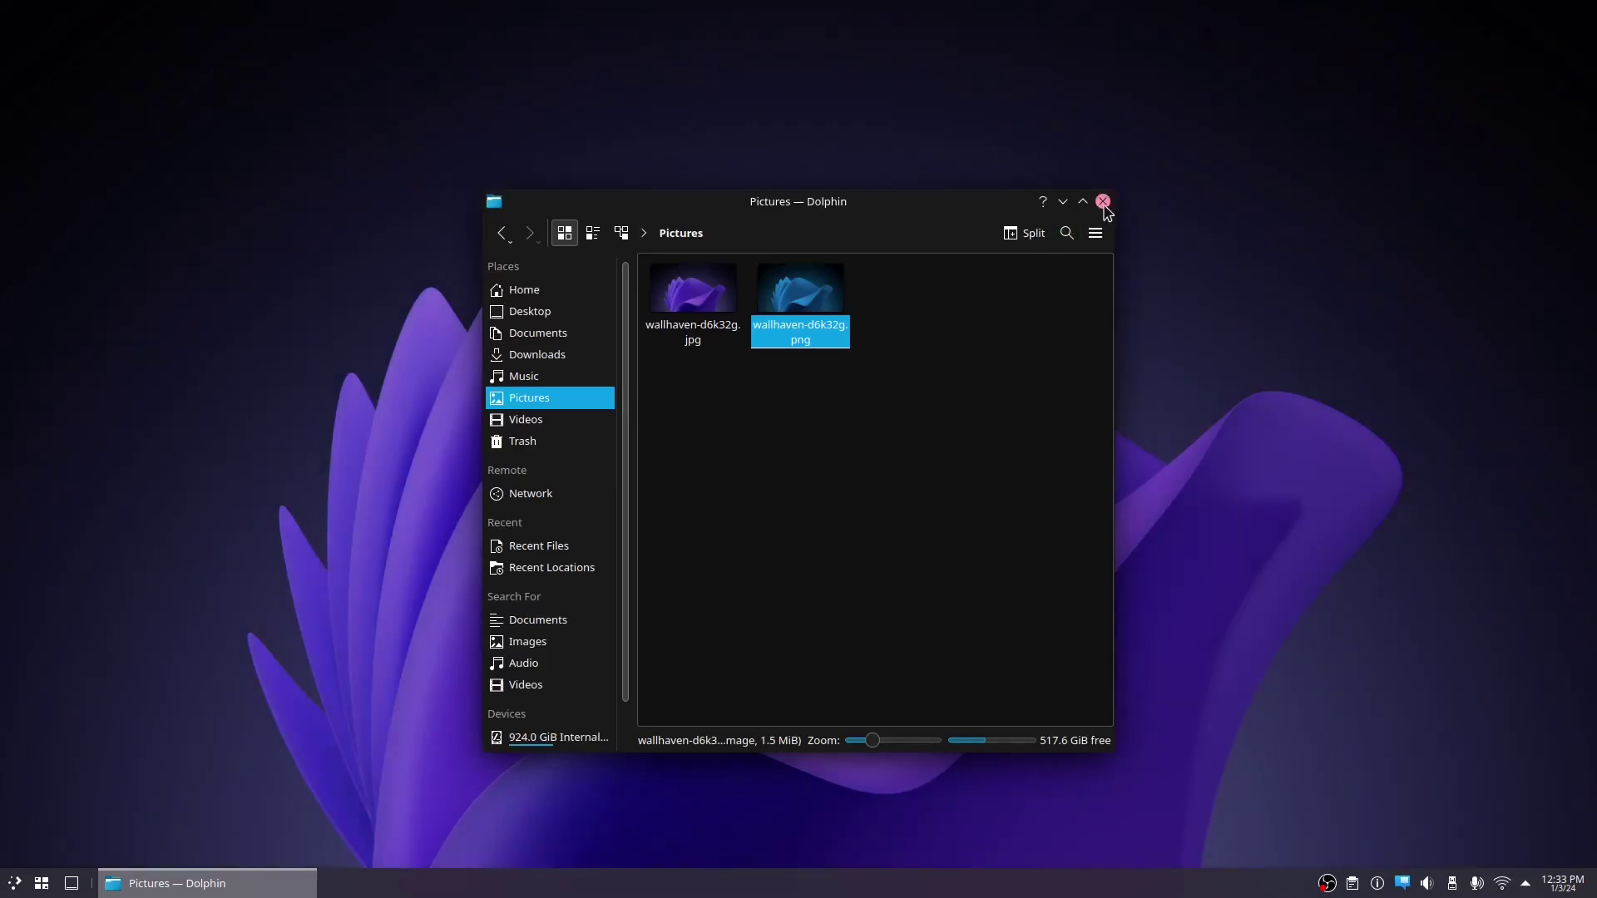
pyautogui.click(1103, 201)
# - Open System Settings to Appearance > Colors
pyautogui.click(24, 889)
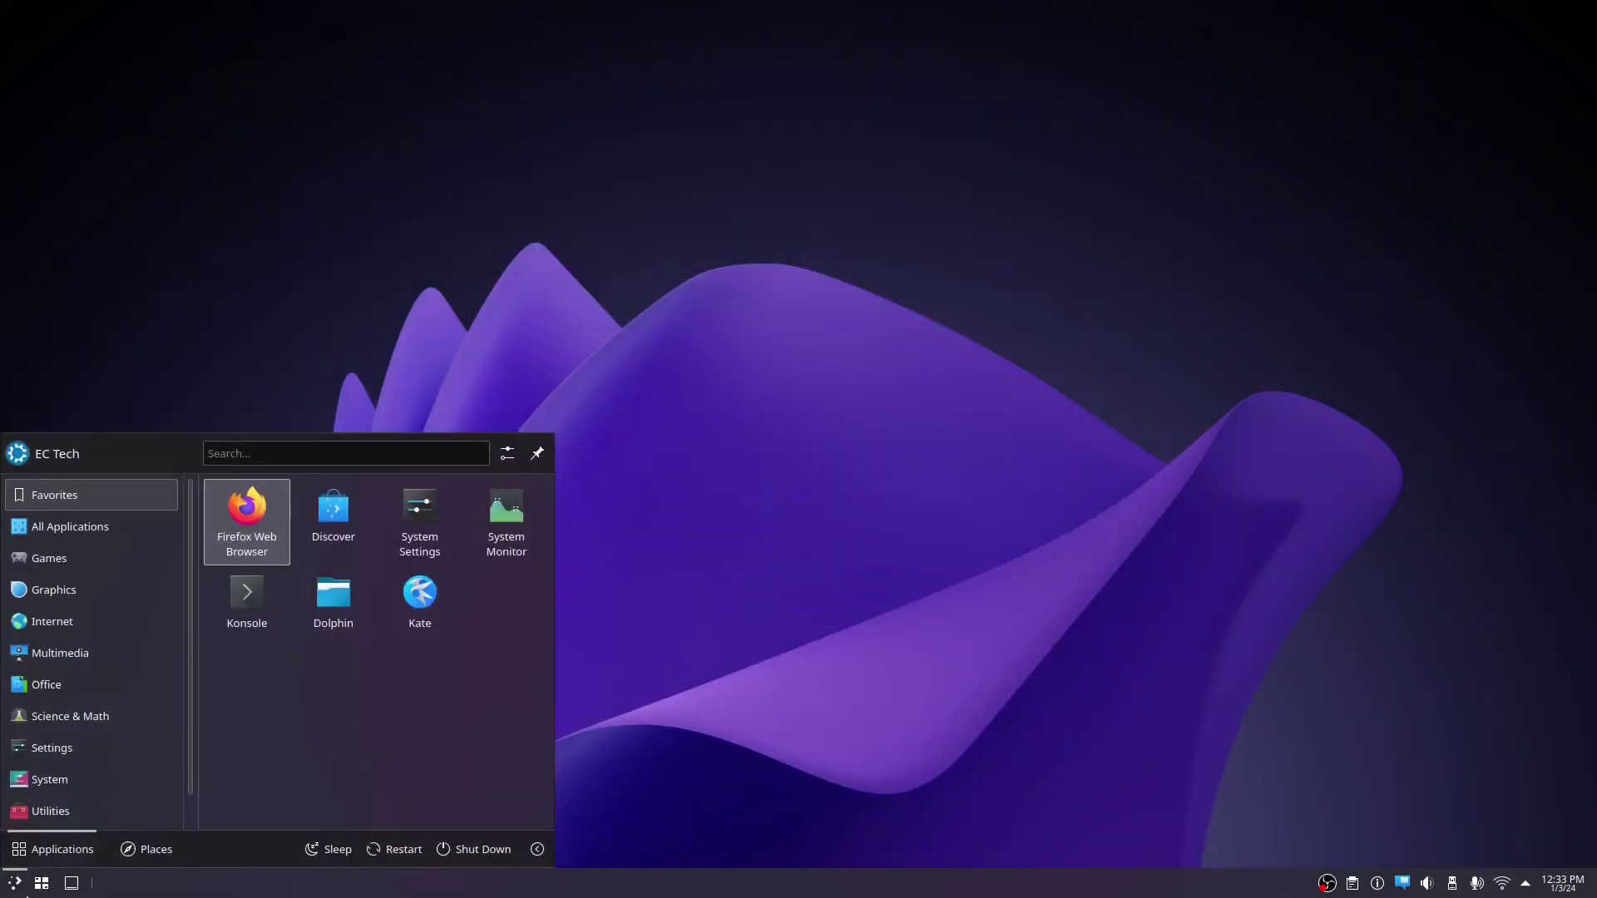
pyautogui.click(413, 529)
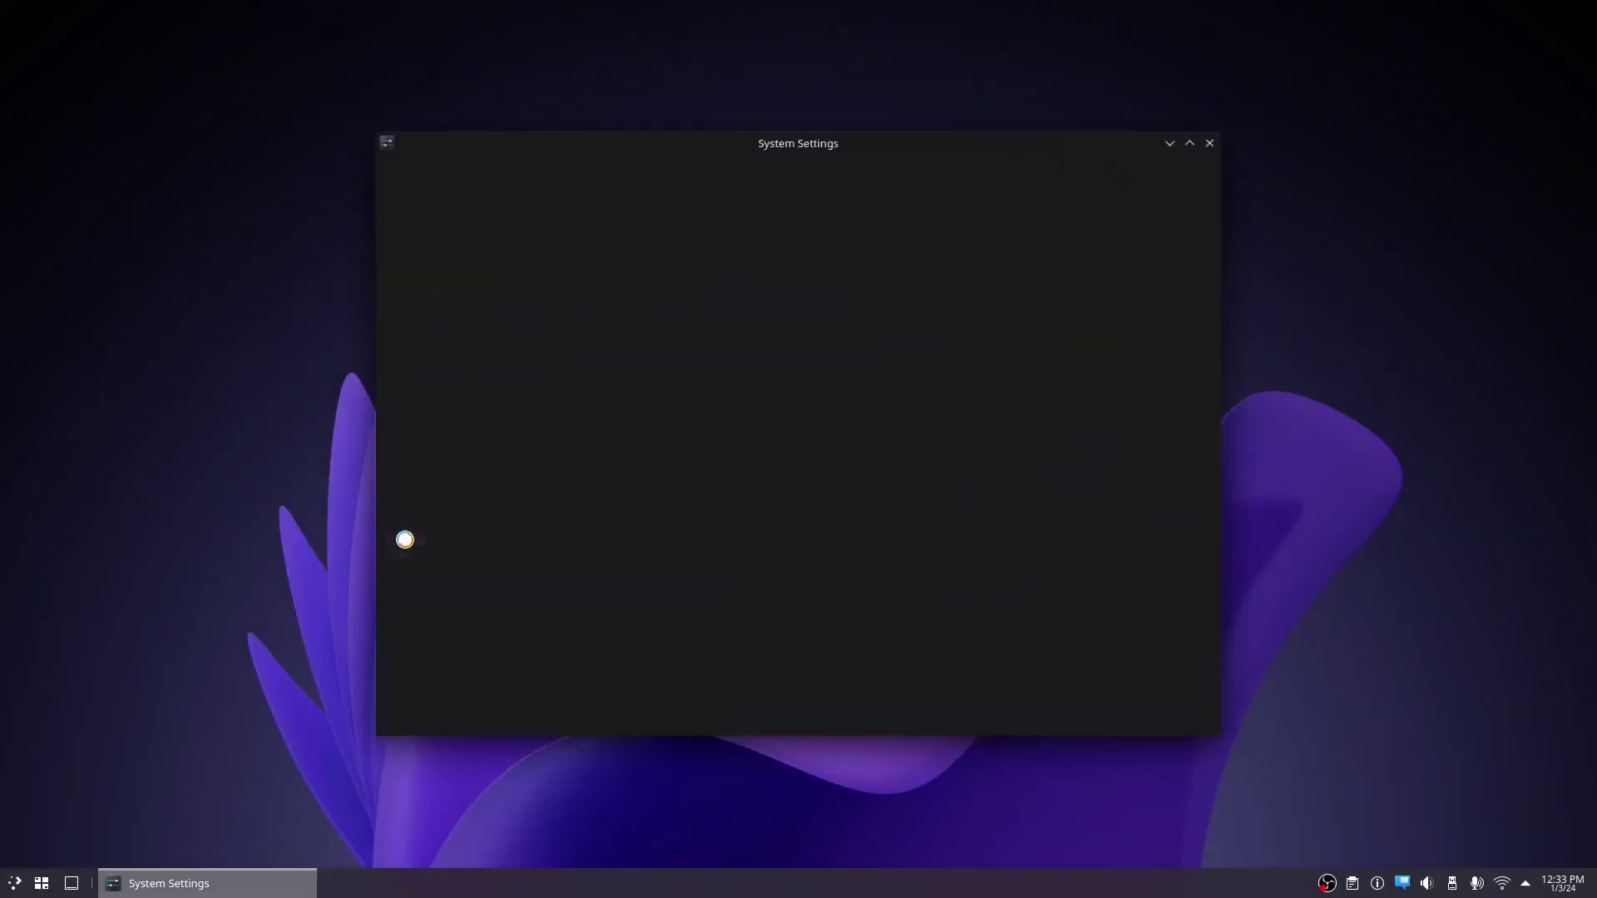
pyautogui.click(502, 208)
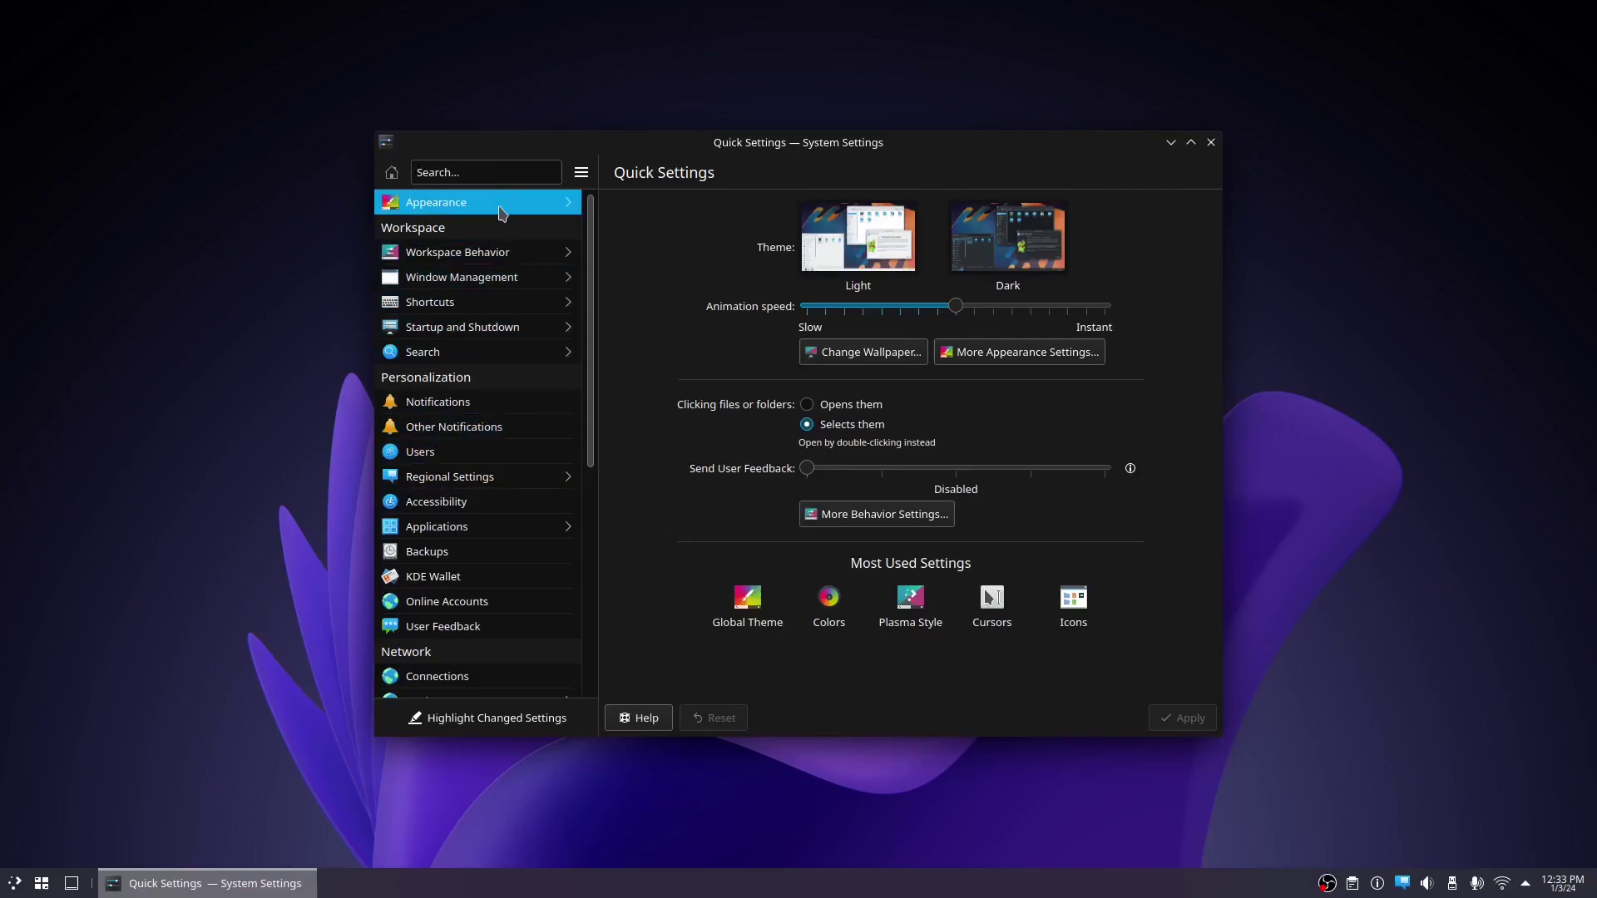
pyautogui.click(495, 276)
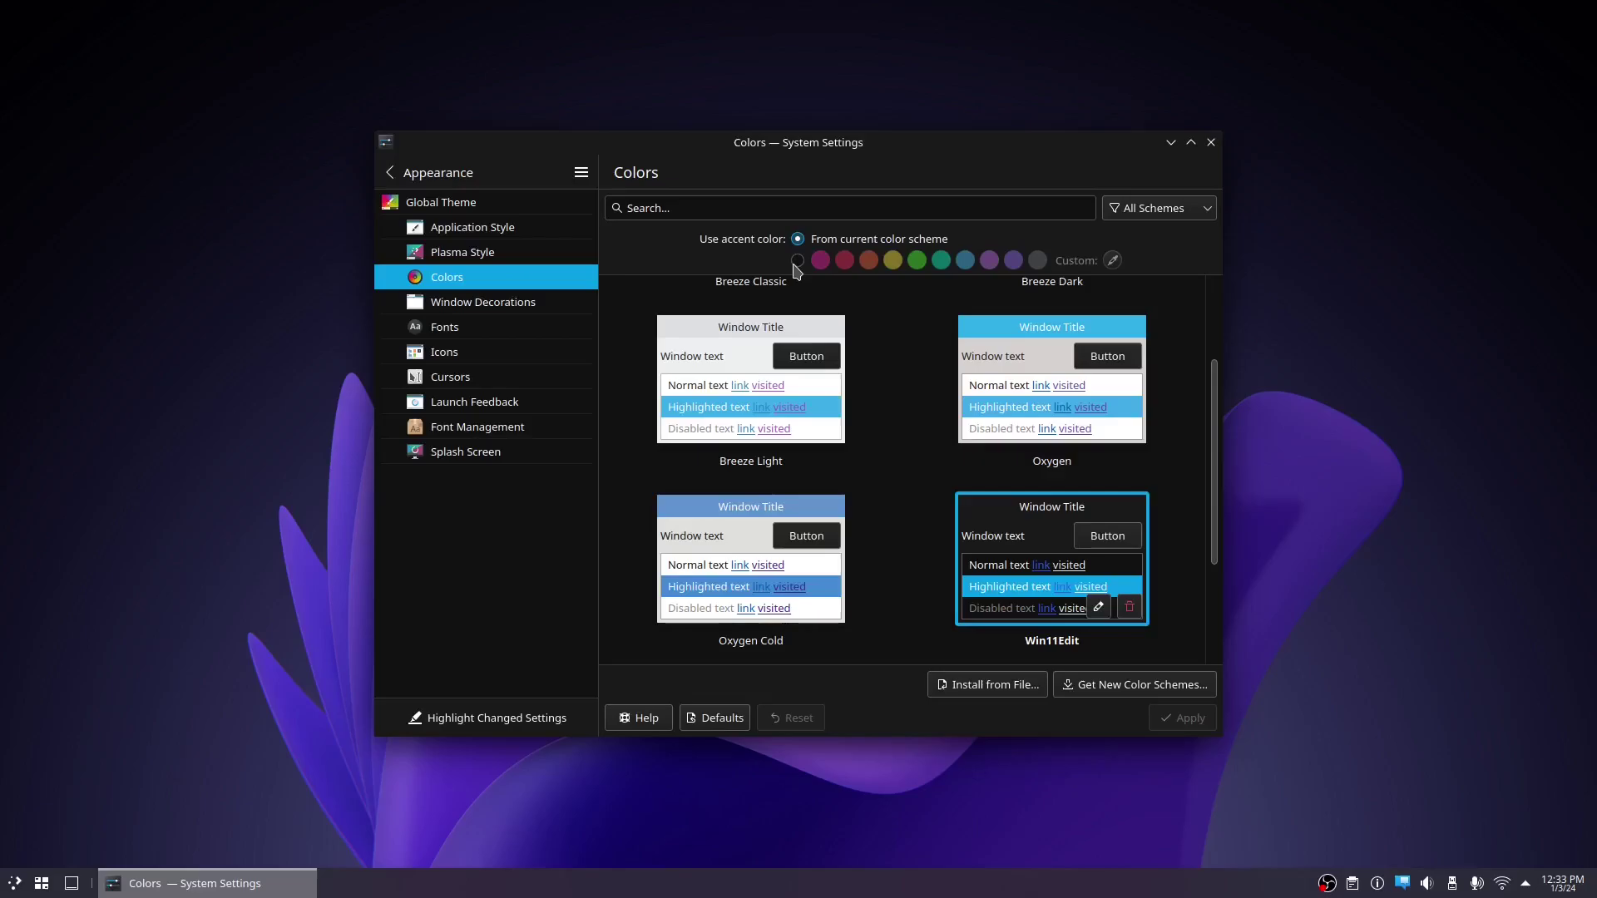
# - Pick custom accent colour #5039c5 from the wallpaper with Pick Screen Color and apply it
pyautogui.click(797, 262)
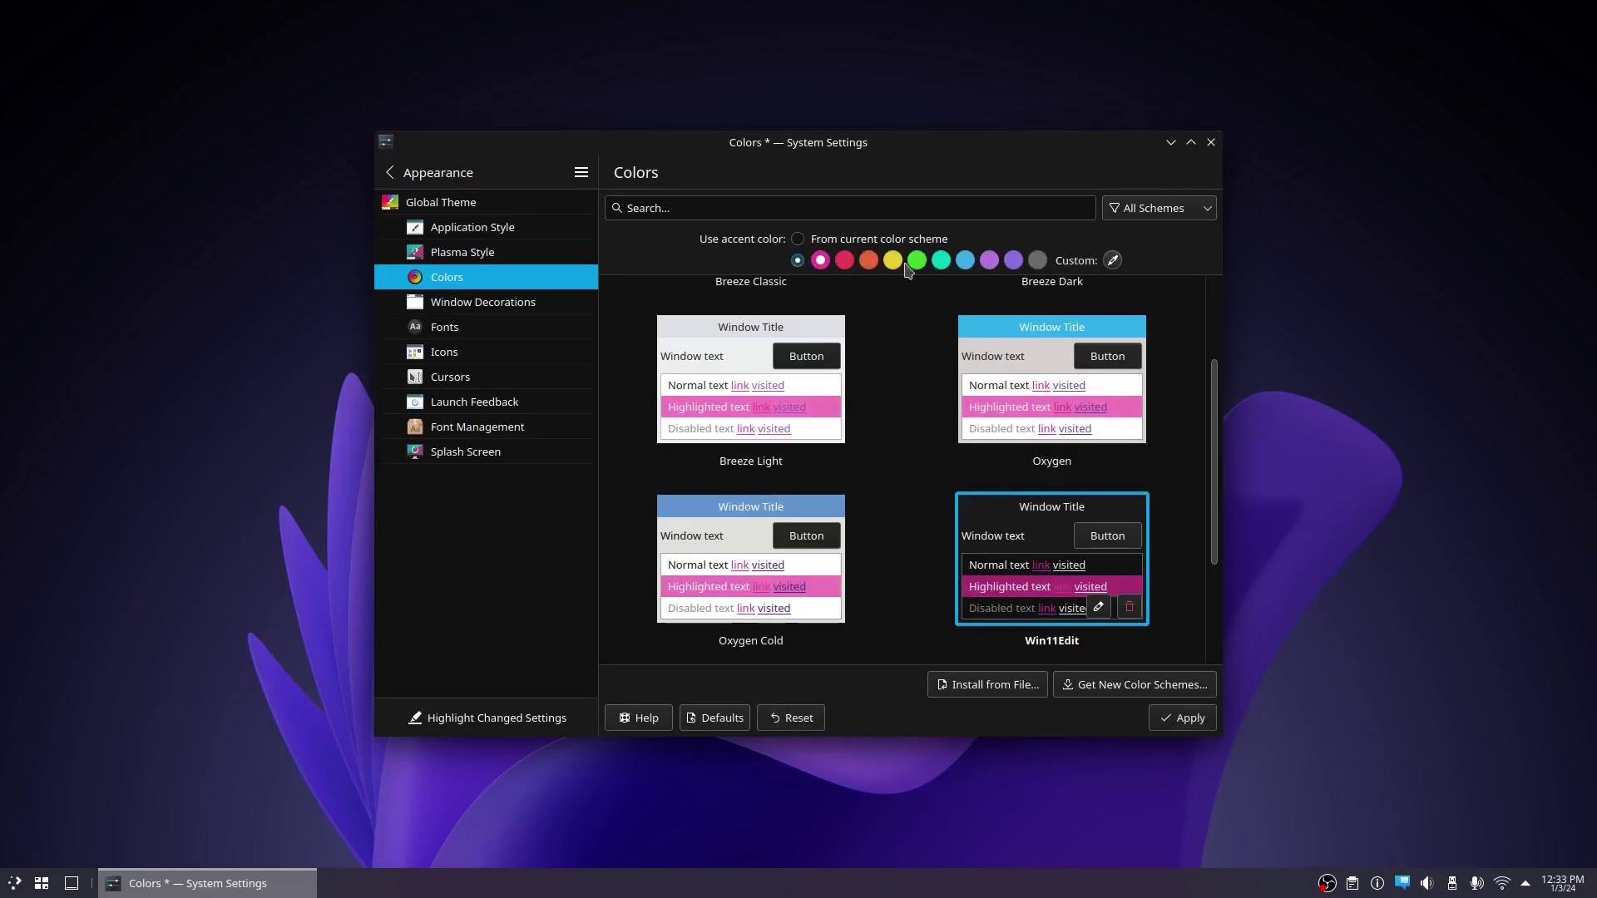
pyautogui.click(1113, 262)
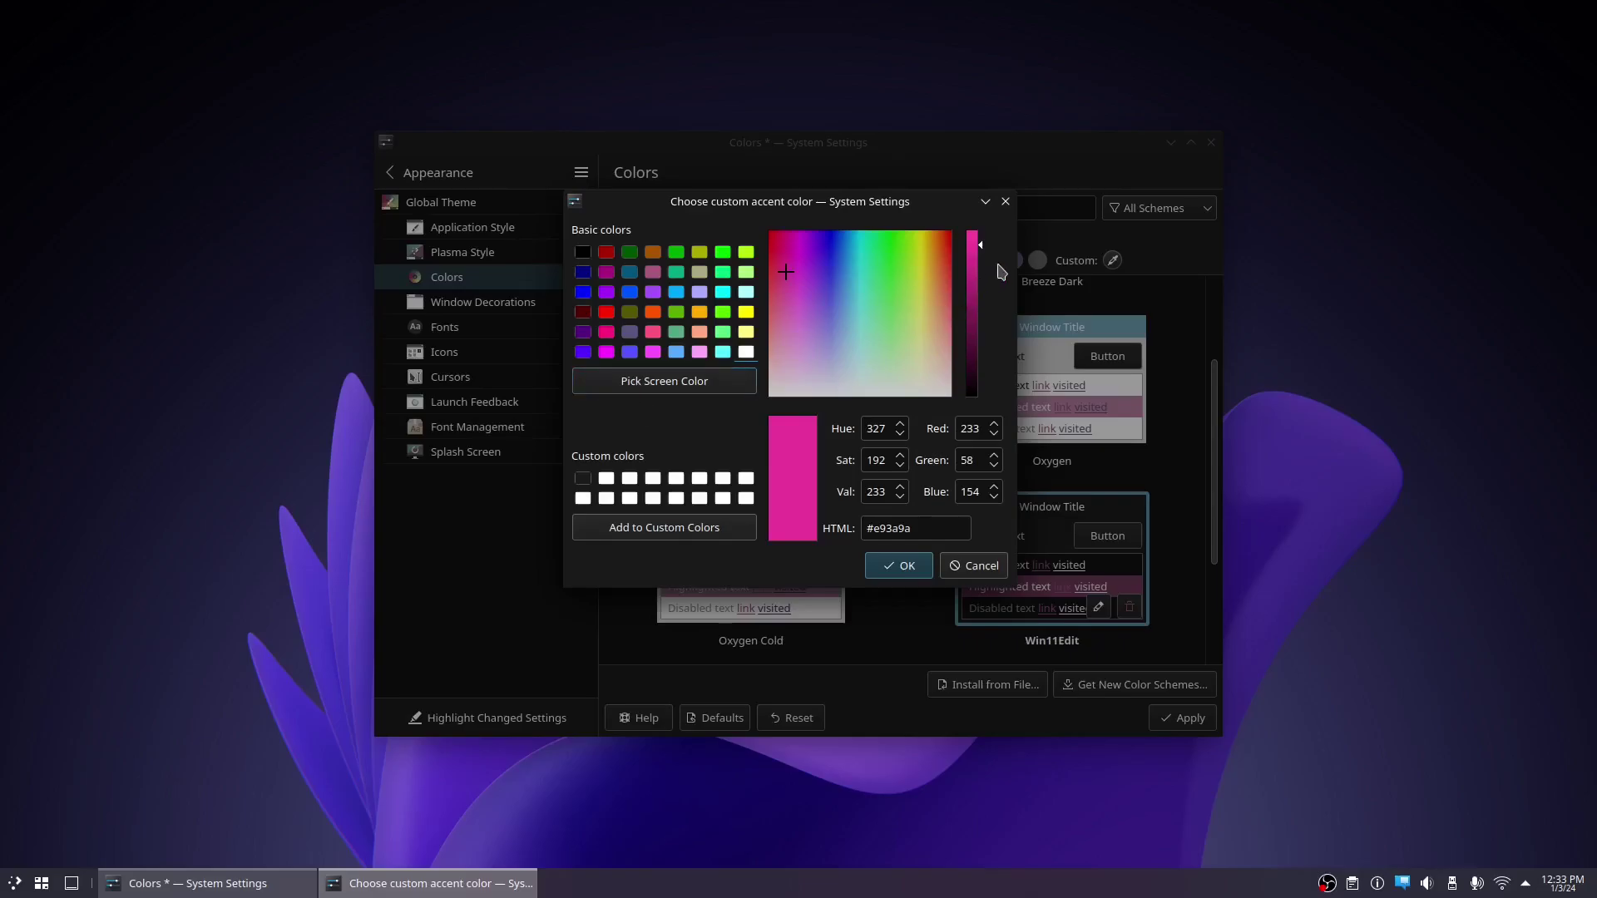
pyautogui.click(1005, 201)
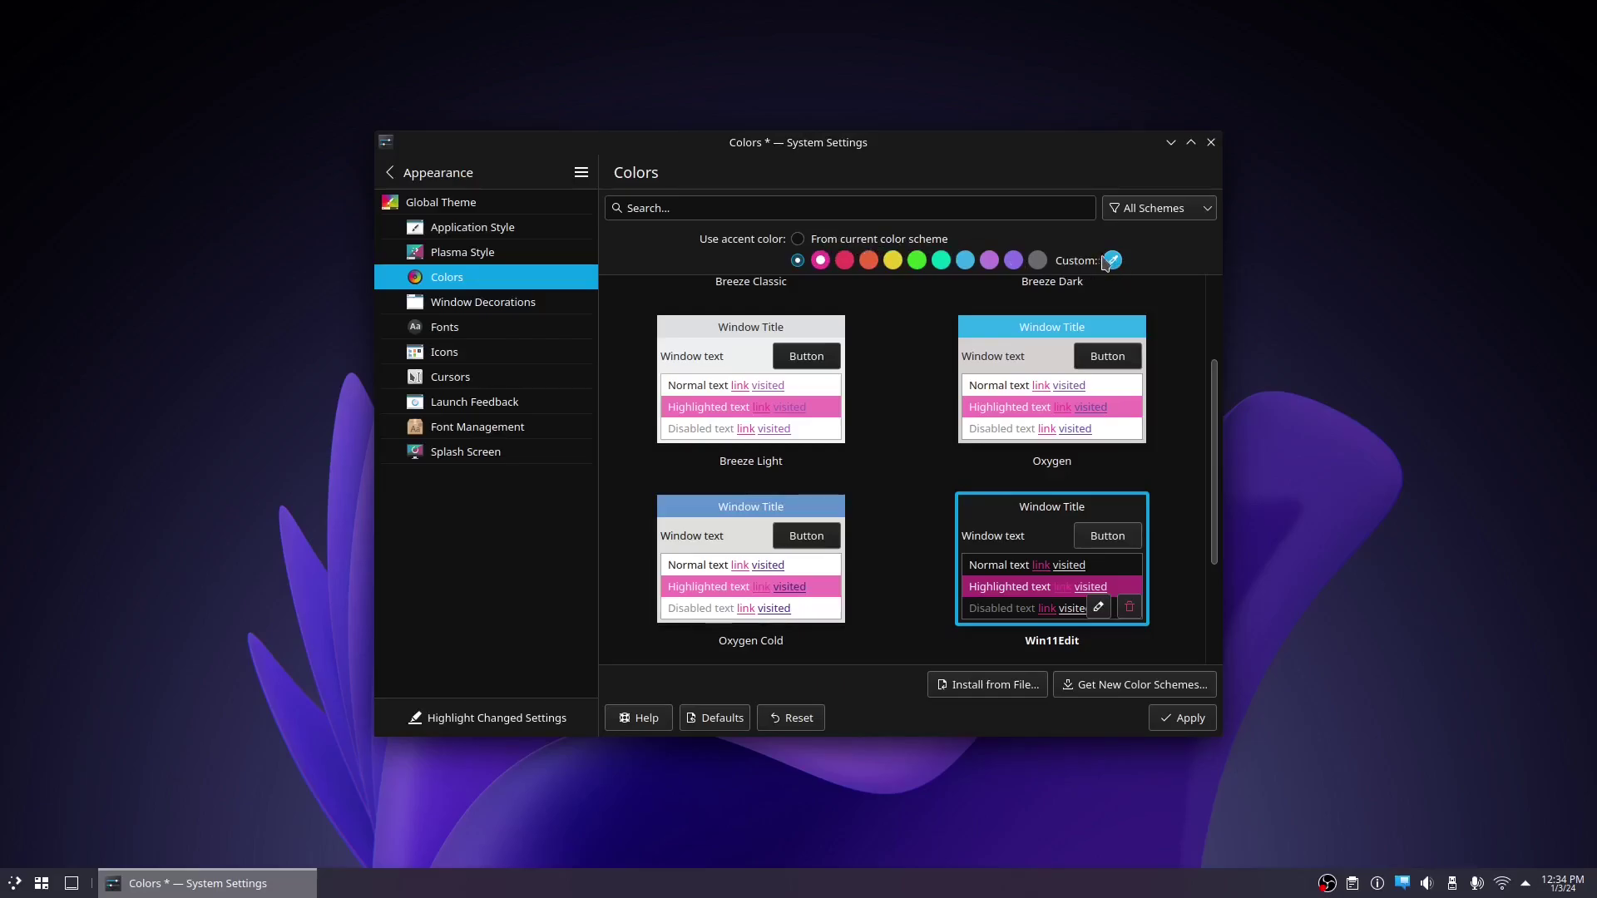
pyautogui.click(1113, 261)
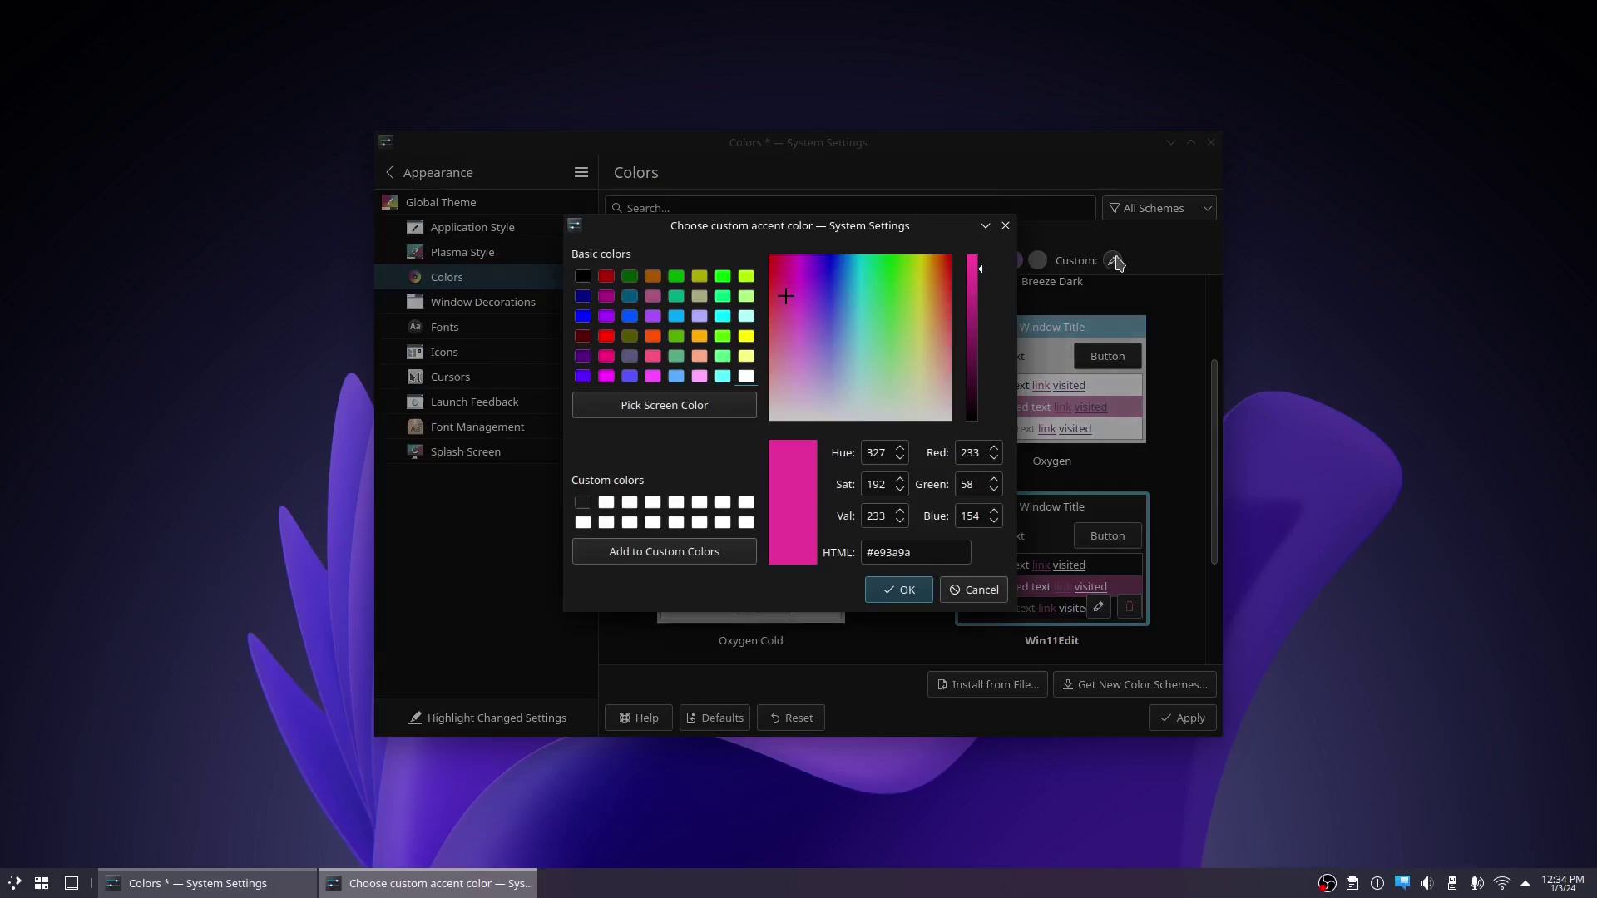
pyautogui.click(667, 407)
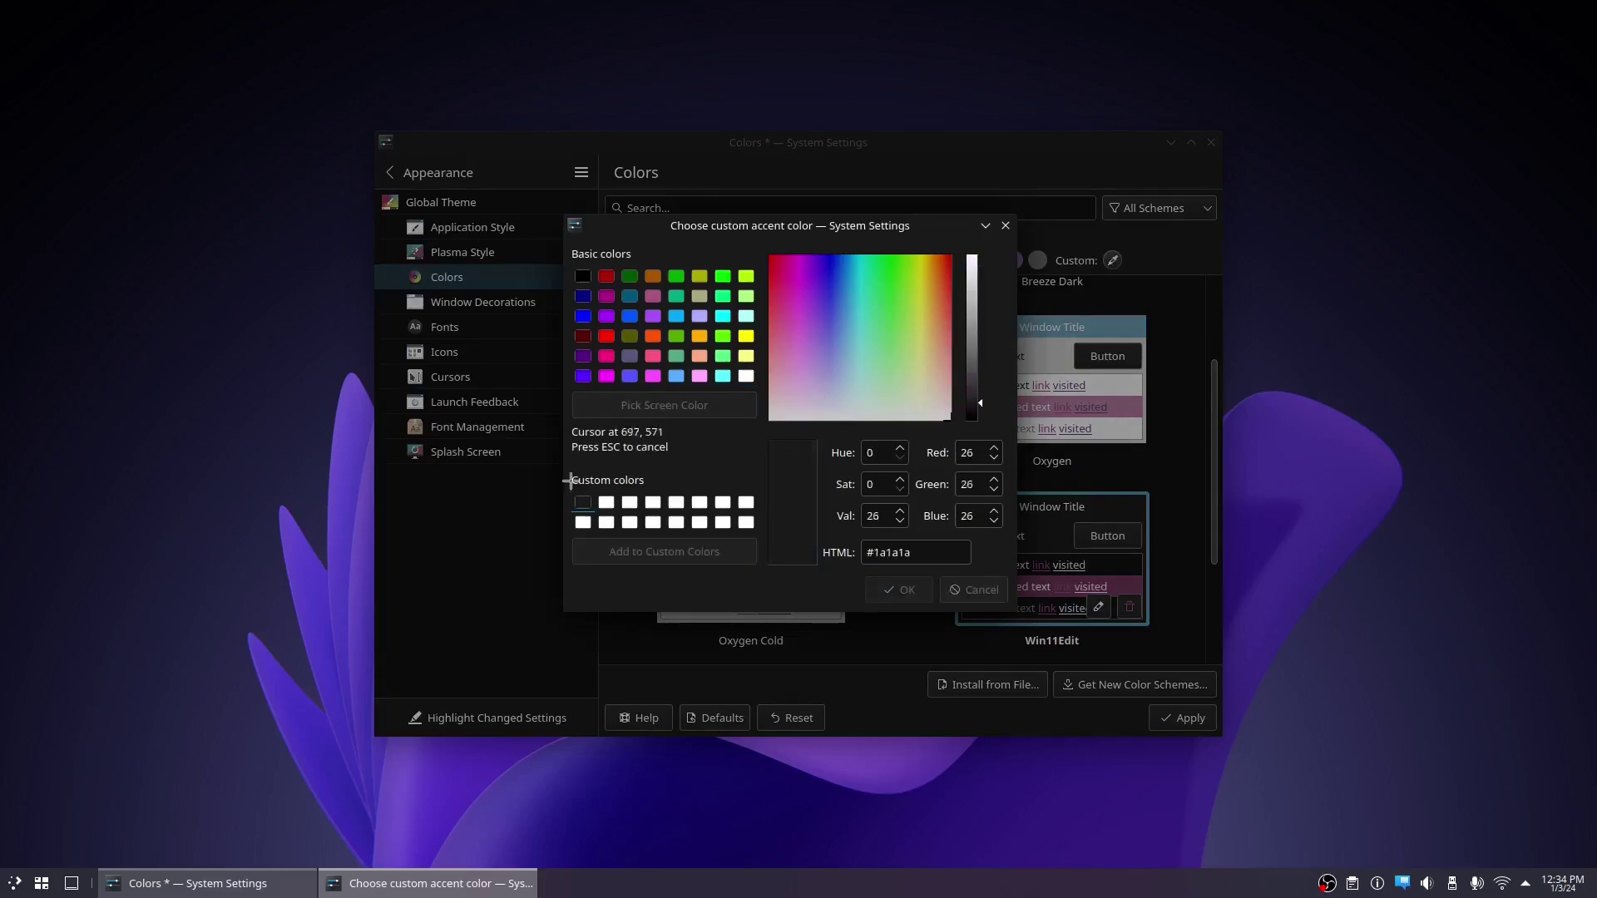
pyautogui.click(272, 676)
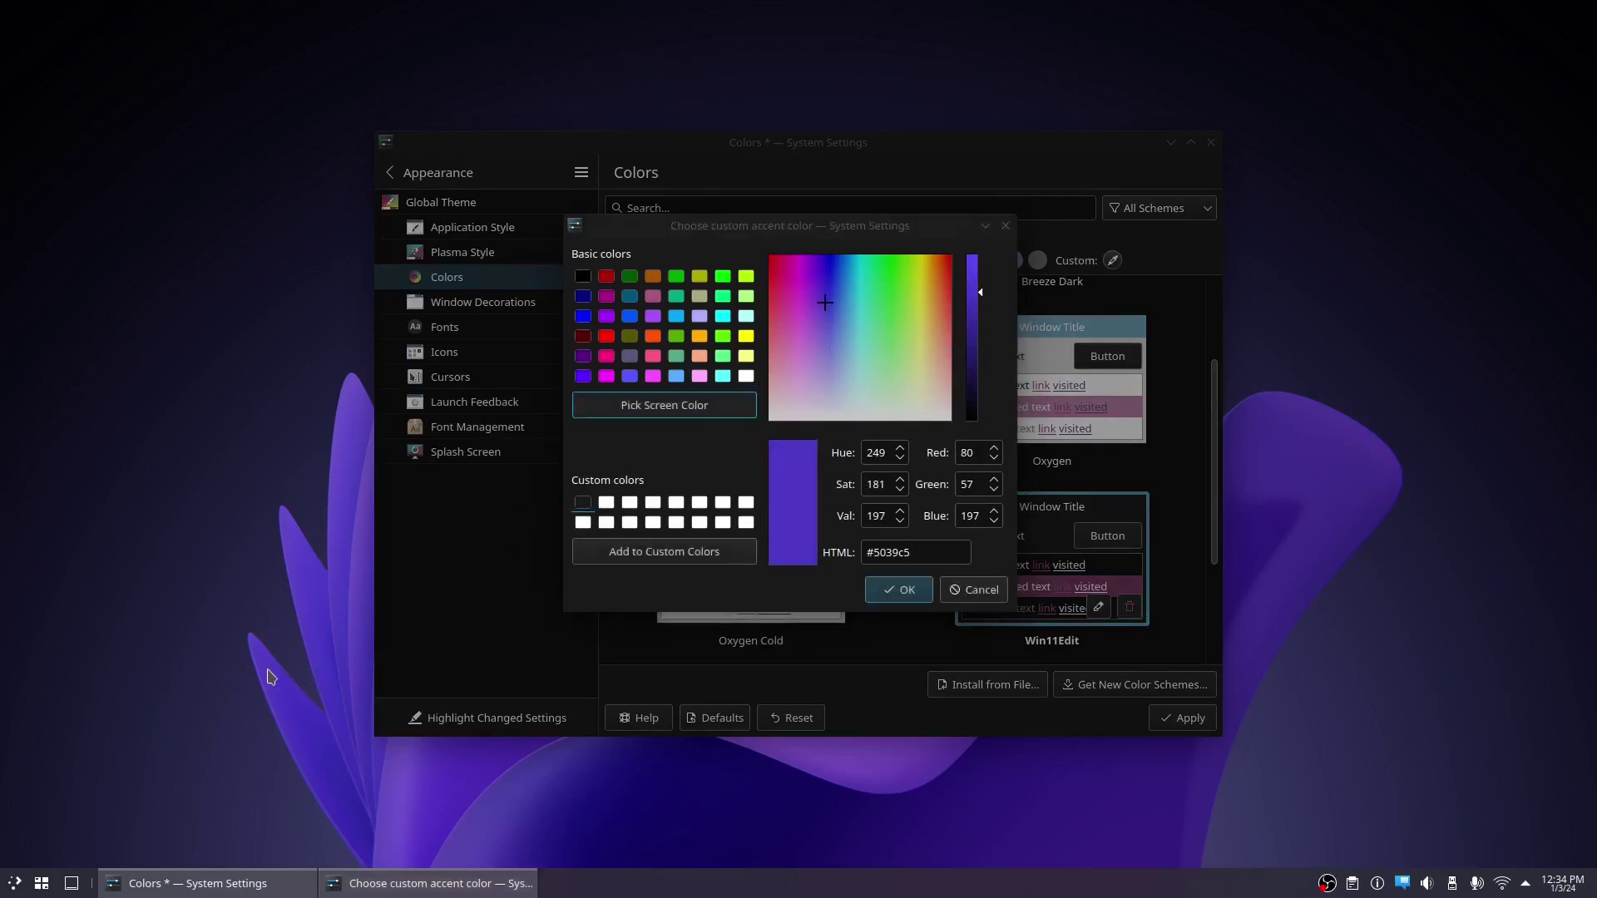
pyautogui.press('Return')
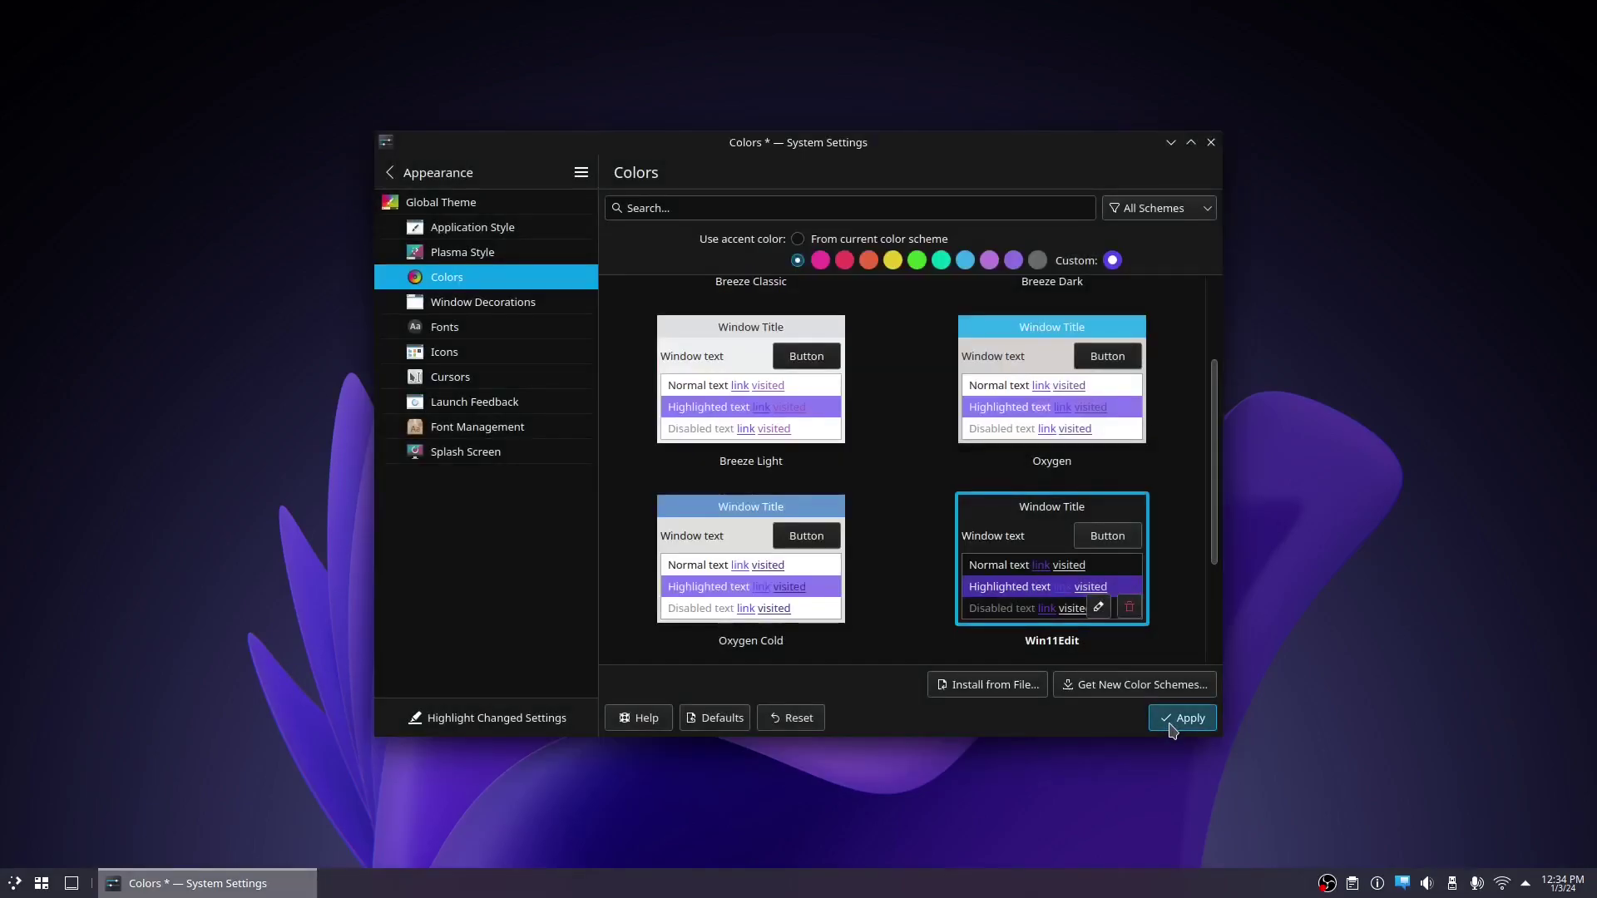
pyautogui.click(1174, 723)
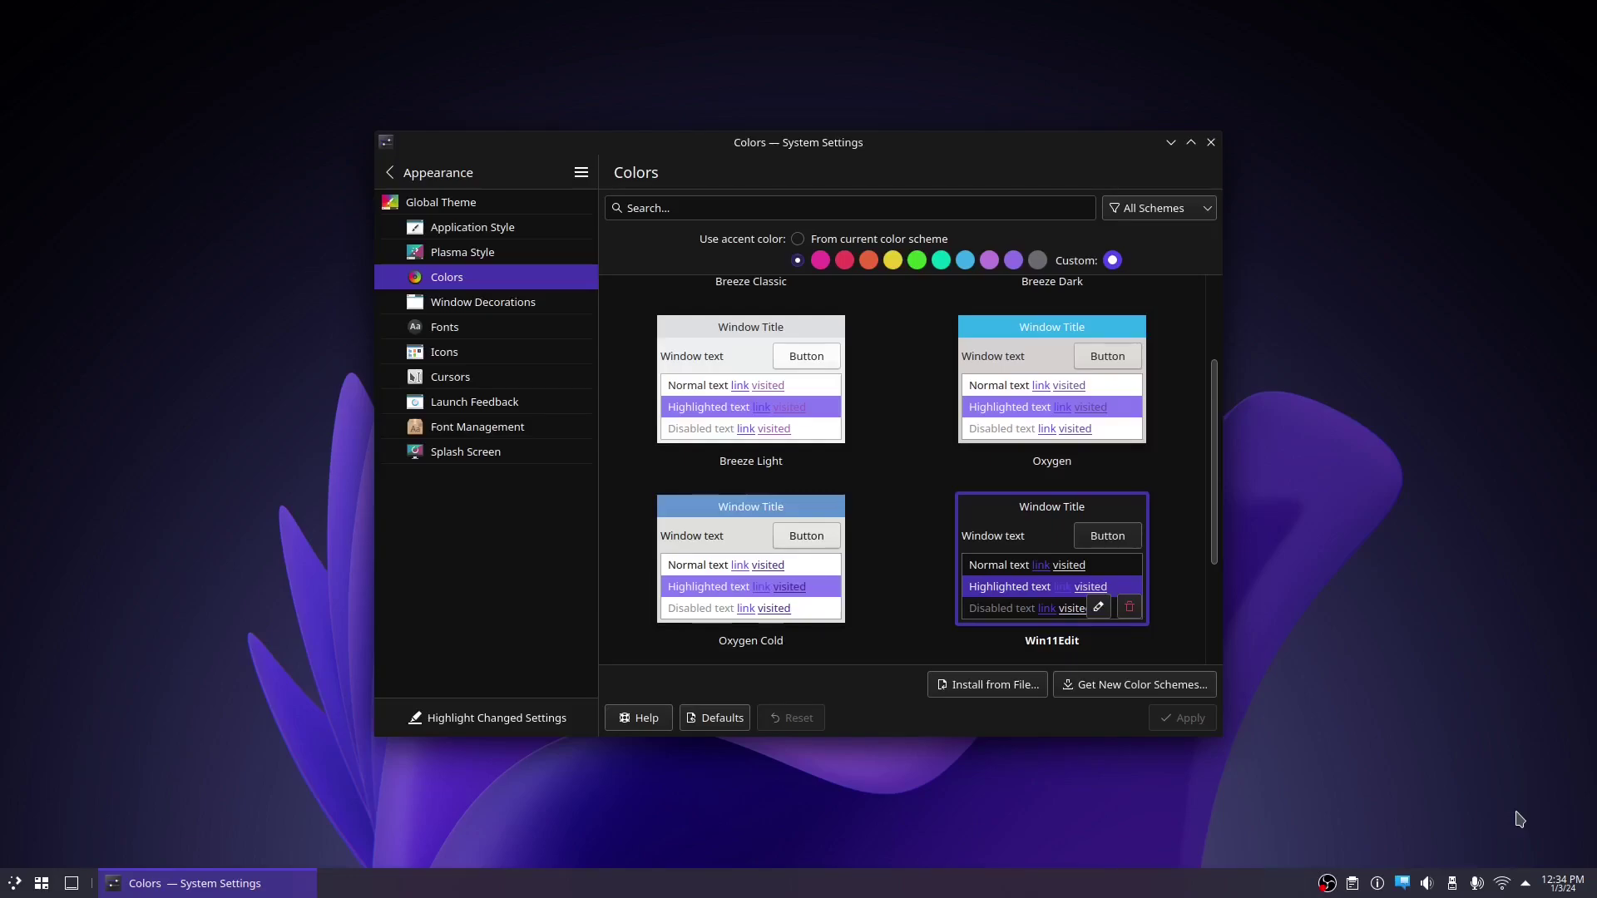
# - Close the System Settings window to reveal the purple flower desktop
pyautogui.click(1210, 143)
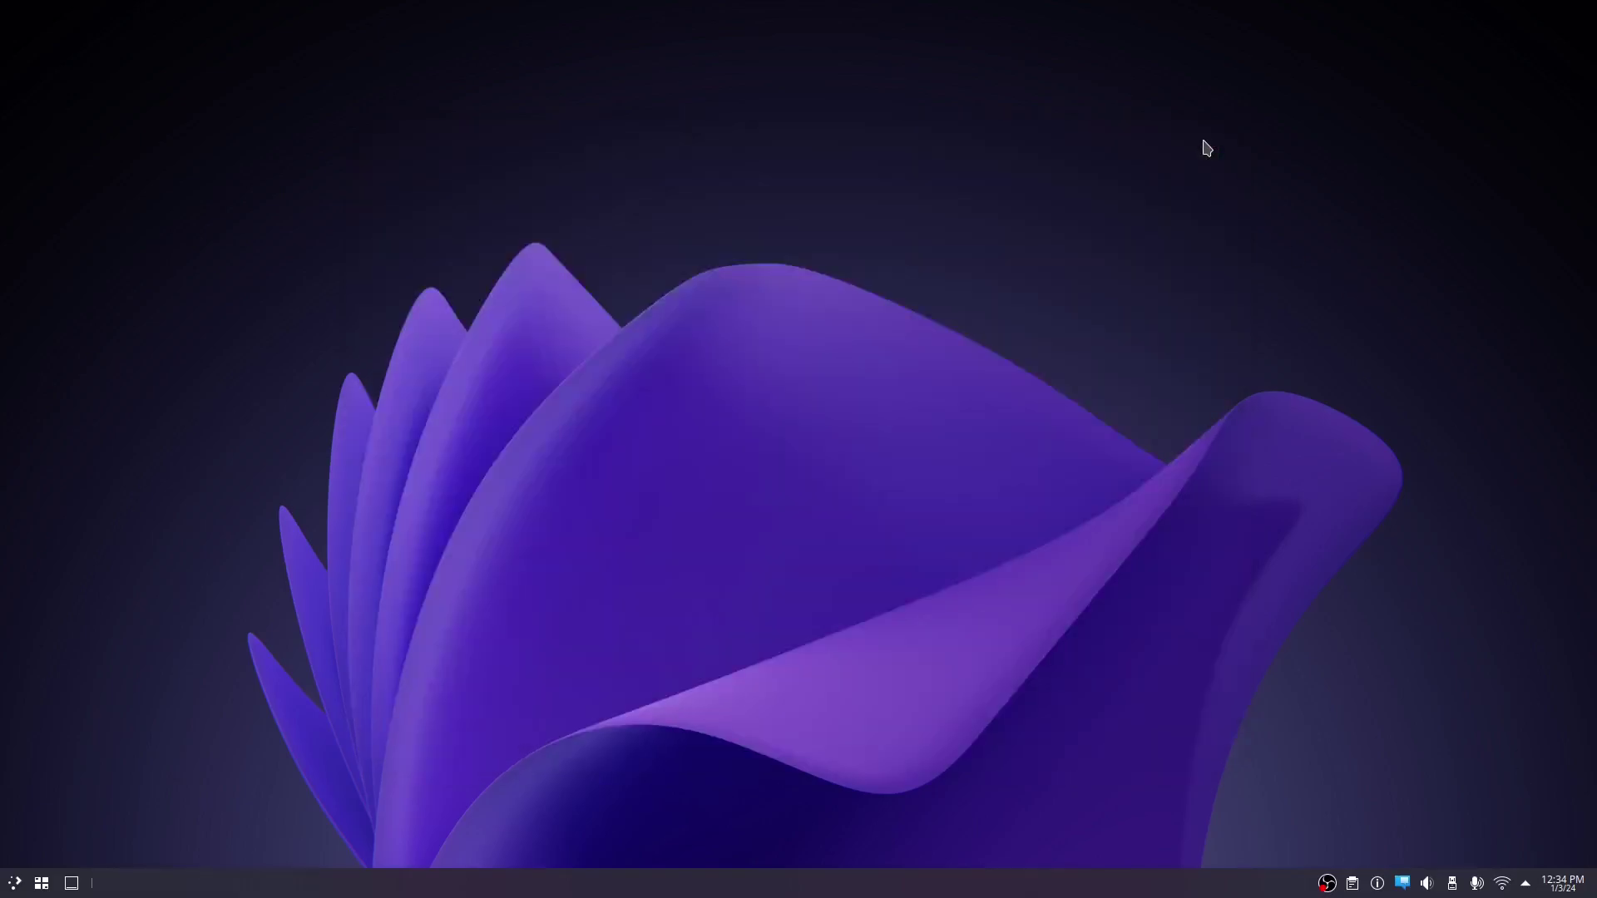